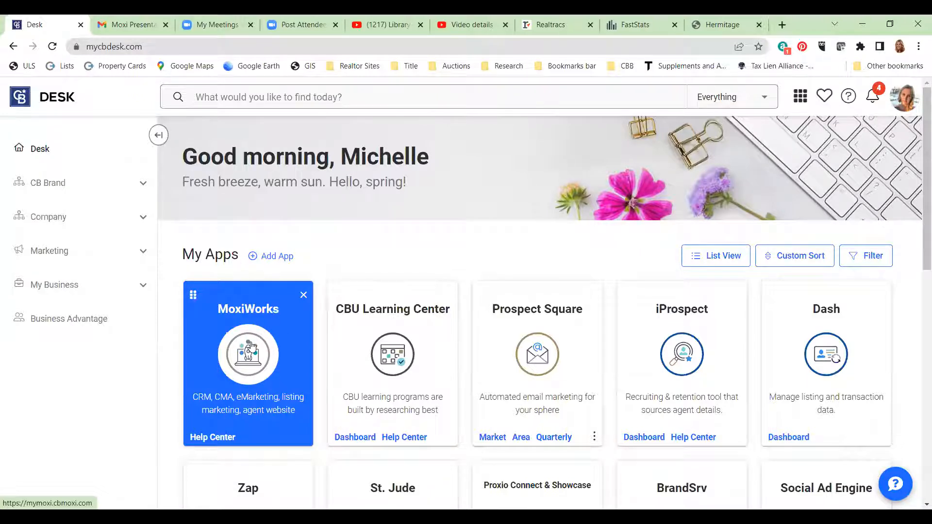
- Launch MoxiWorks from the Desk dashboard in a new tab and go to its Presentations list
{"action": "left_click", "coordinate": [251, 346]}
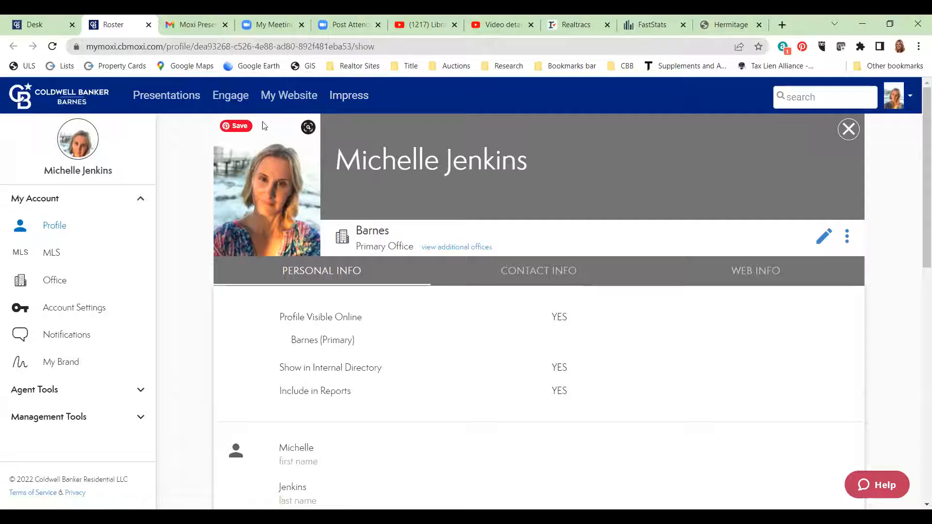
{"action": "left_click", "coordinate": [163, 95]}
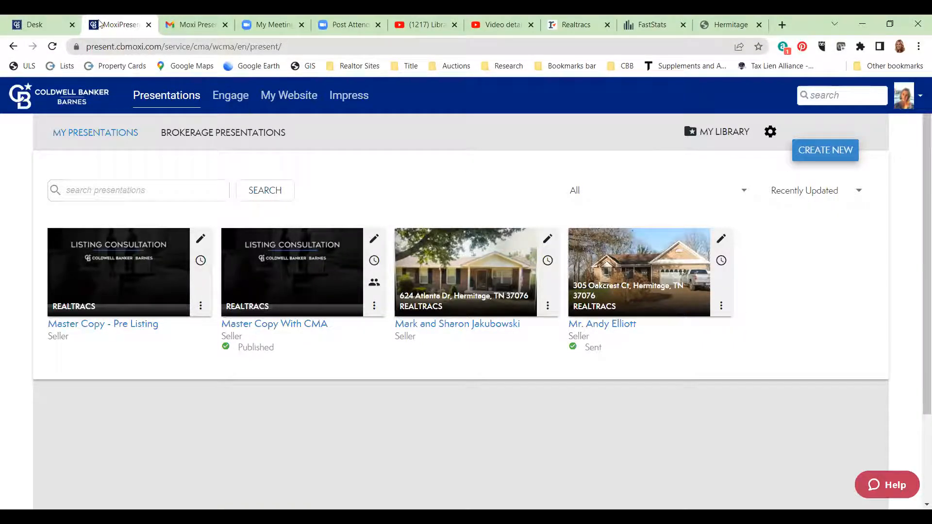
- View the Master Copy With CMA presentation's details, then move to Gmail's search box
{"action": "left_click", "coordinate": [50, 20]}
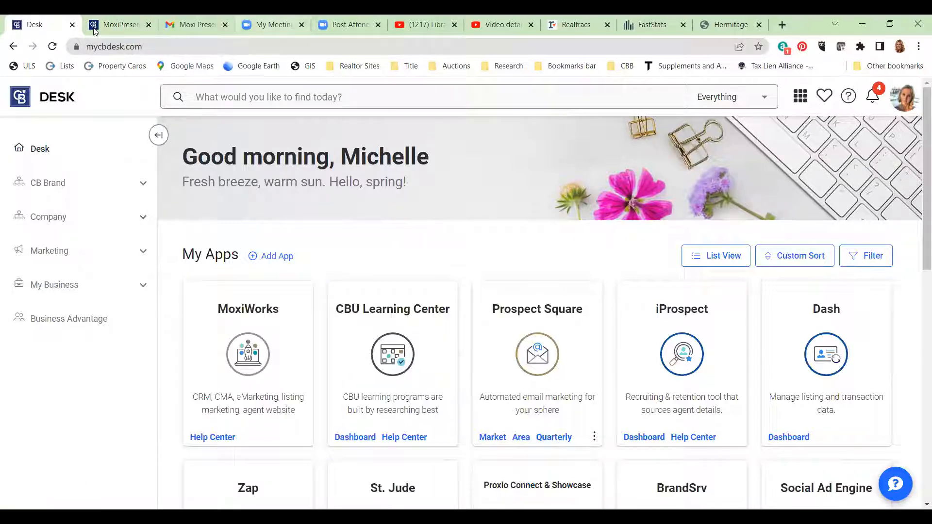
{"action": "left_click", "coordinate": [109, 19]}
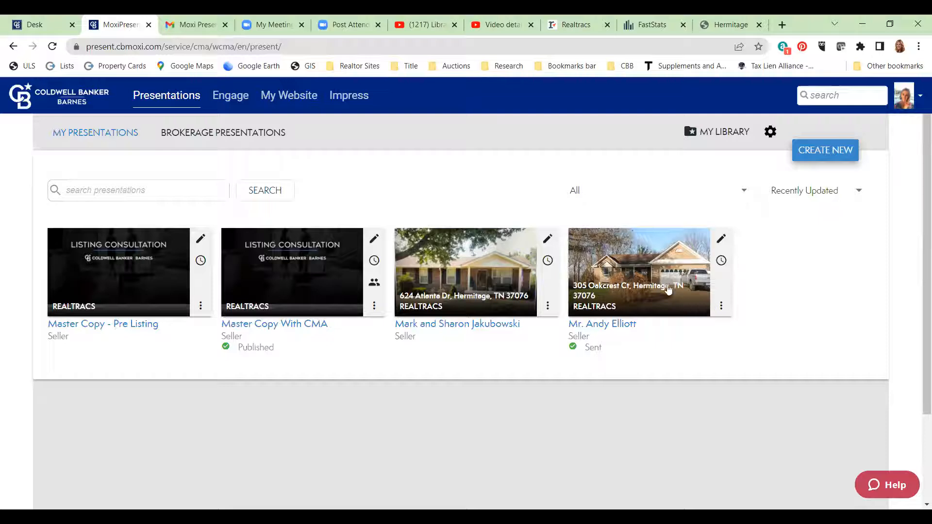
{"action": "left_click", "coordinate": [320, 289]}
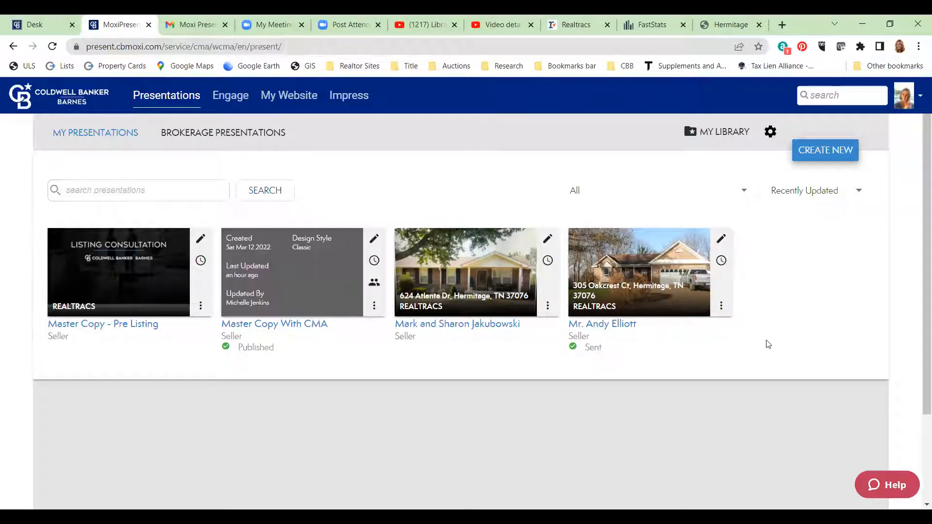
{"action": "left_click", "coordinate": [235, 30]}
{"action": "left_click", "coordinate": [223, 99]}
- Search Gmail for 'elliott' and briefly preview the presentation image attachment
{"action": "type", "text": "elliott"}
{"action": "key", "text": "Return"}
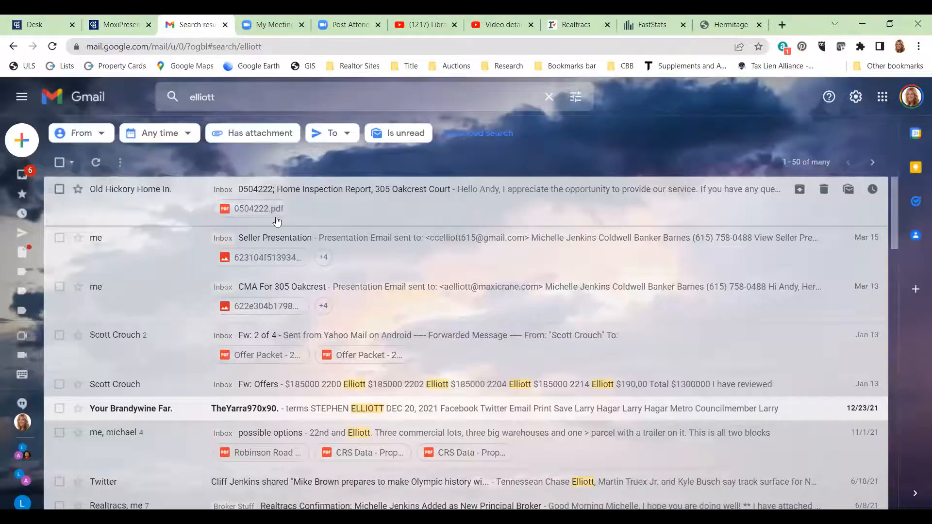
{"action": "left_click", "coordinate": [280, 258]}
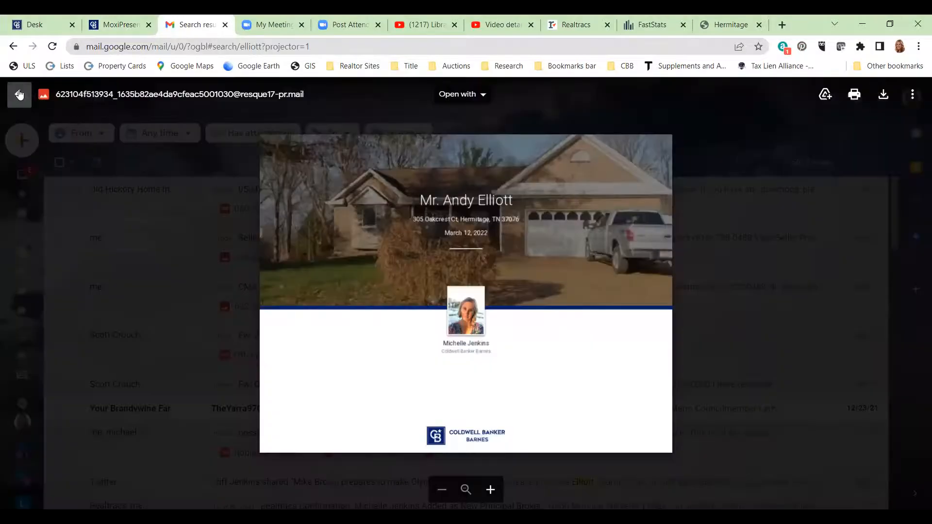
{"action": "left_click", "coordinate": [19, 94]}
- Open the Seller Presentation email and follow its View Seller Presentation link
{"action": "left_click", "coordinate": [419, 252]}
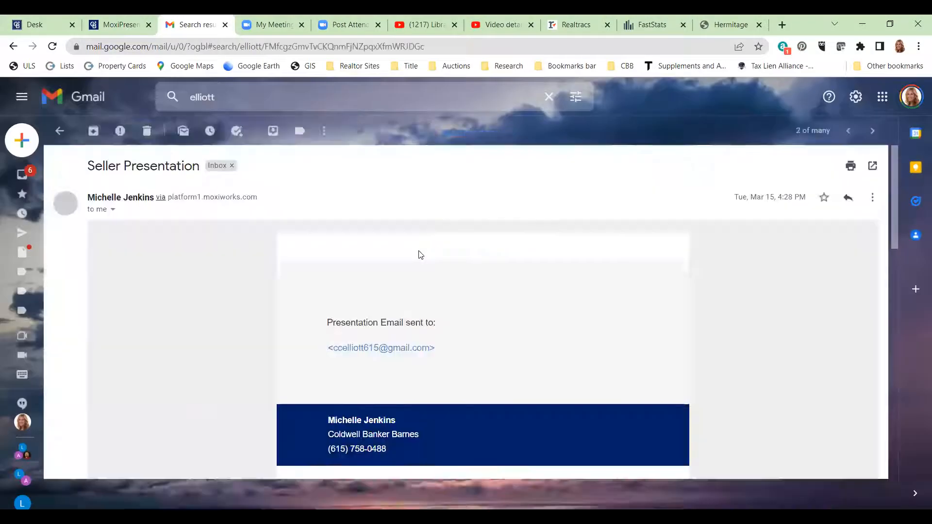
{"action": "scroll", "coordinate": [631, 408], "scroll_direction": "down", "scroll_amount": 1}
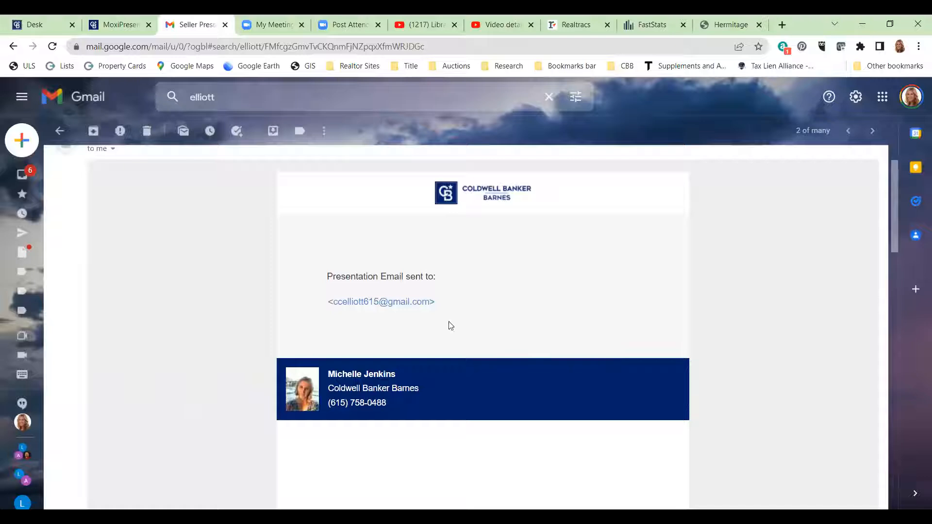
{"action": "scroll", "coordinate": [616, 325], "scroll_direction": "down", "scroll_amount": 4}
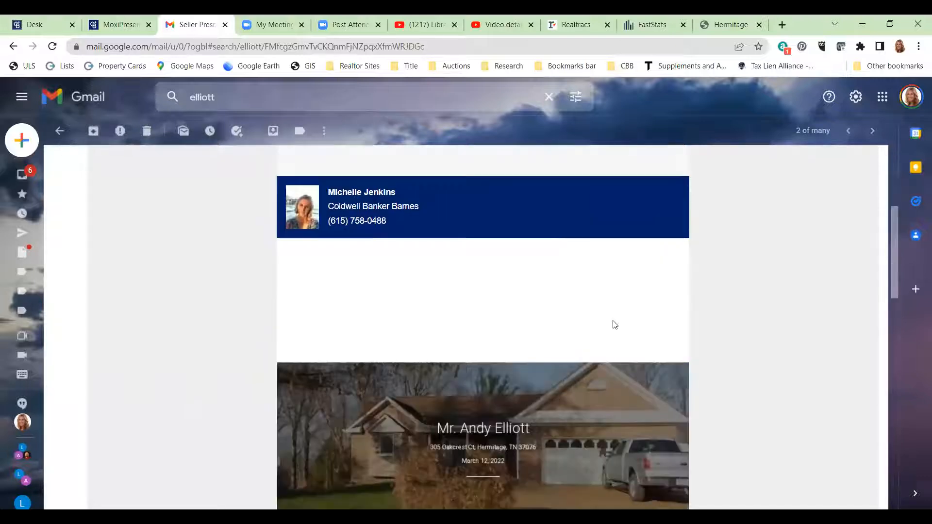
{"action": "scroll", "coordinate": [574, 299], "scroll_direction": "down", "scroll_amount": 4}
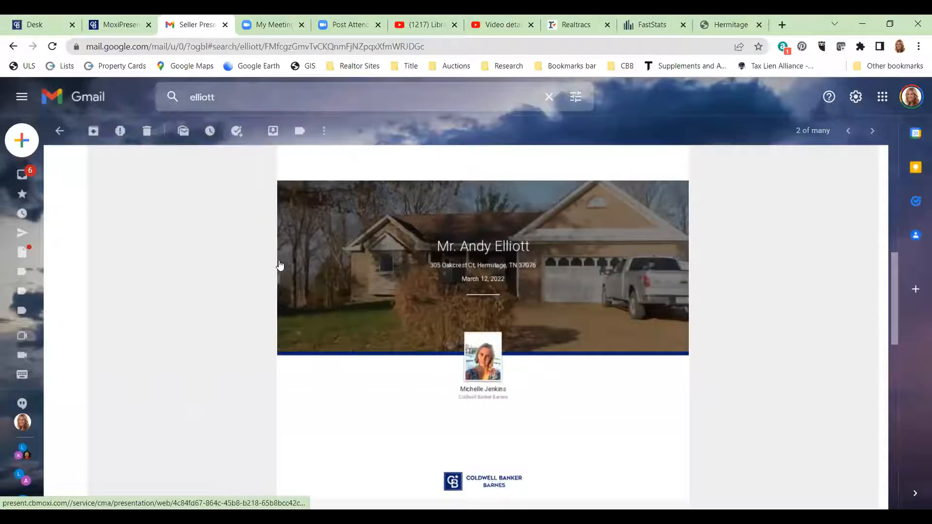
{"action": "scroll", "coordinate": [556, 317], "scroll_direction": "down", "scroll_amount": 3}
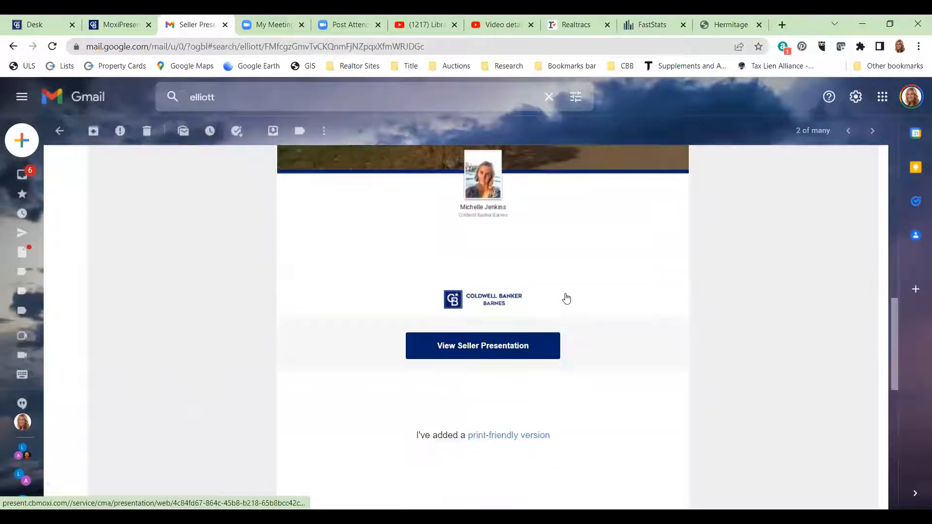
{"action": "left_click", "coordinate": [491, 349]}
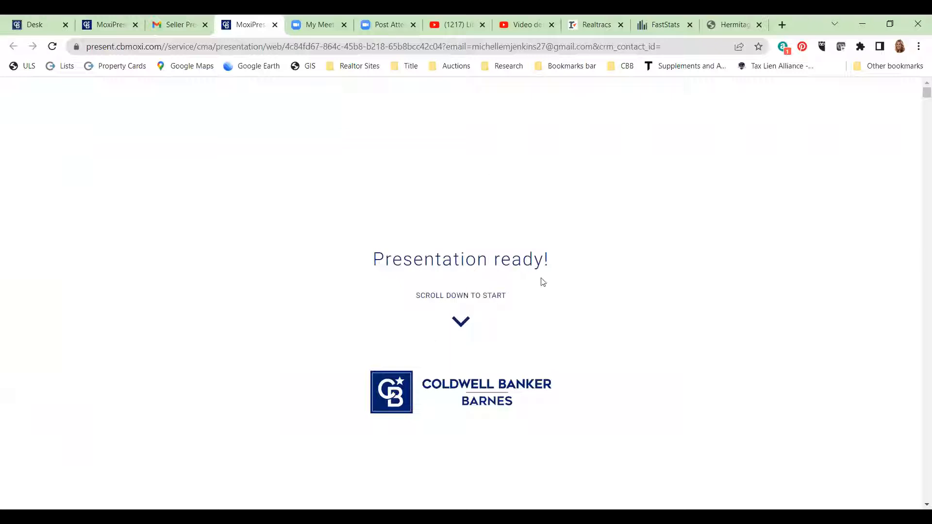
{"action": "scroll", "coordinate": [464, 311], "scroll_direction": "down", "scroll_amount": 3}
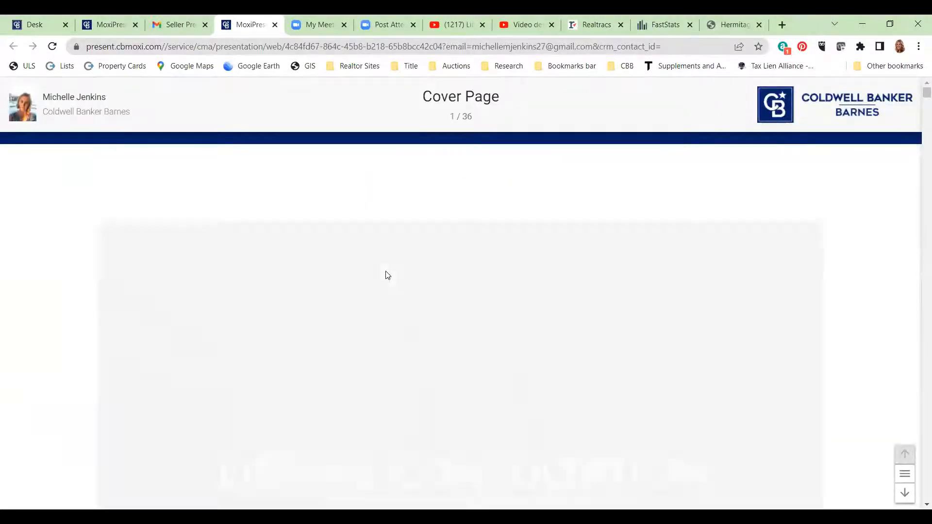
{"action": "scroll", "coordinate": [517, 187], "scroll_direction": "down", "scroll_amount": 4}
{"action": "scroll", "coordinate": [516, 192], "scroll_direction": "down", "scroll_amount": 3}
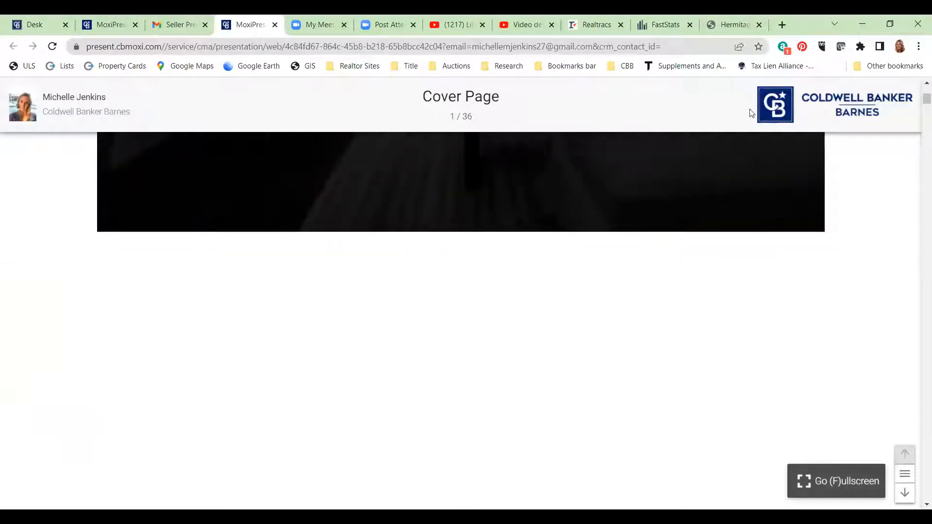
{"action": "scroll", "coordinate": [519, 280], "scroll_direction": "down", "scroll_amount": 7}
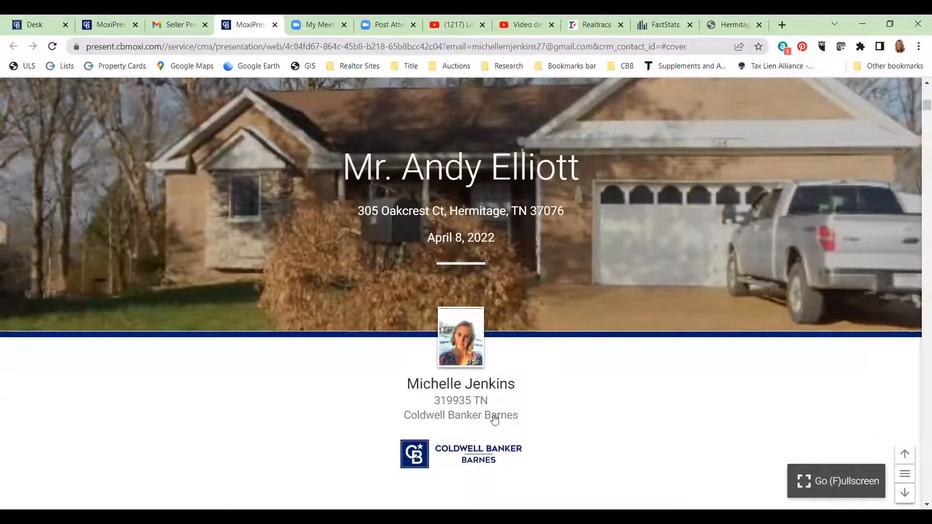
{"action": "scroll", "coordinate": [501, 300], "scroll_direction": "down", "scroll_amount": 5}
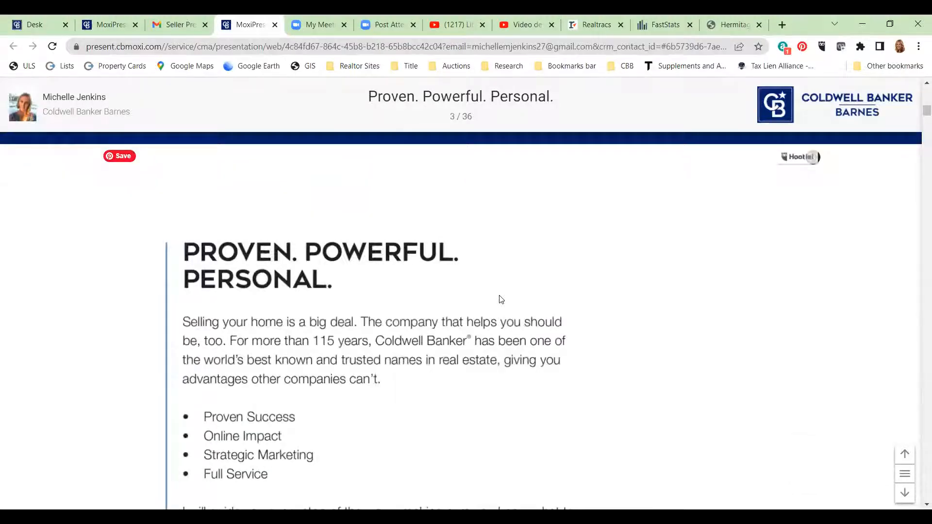
{"action": "scroll", "coordinate": [501, 300], "scroll_direction": "down", "scroll_amount": 5}
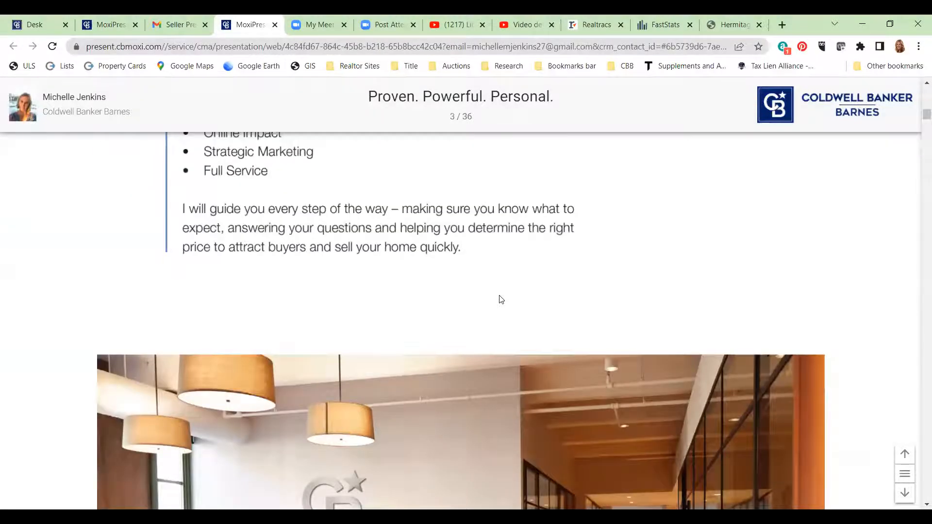
{"action": "scroll", "coordinate": [502, 300], "scroll_direction": "down", "scroll_amount": 5}
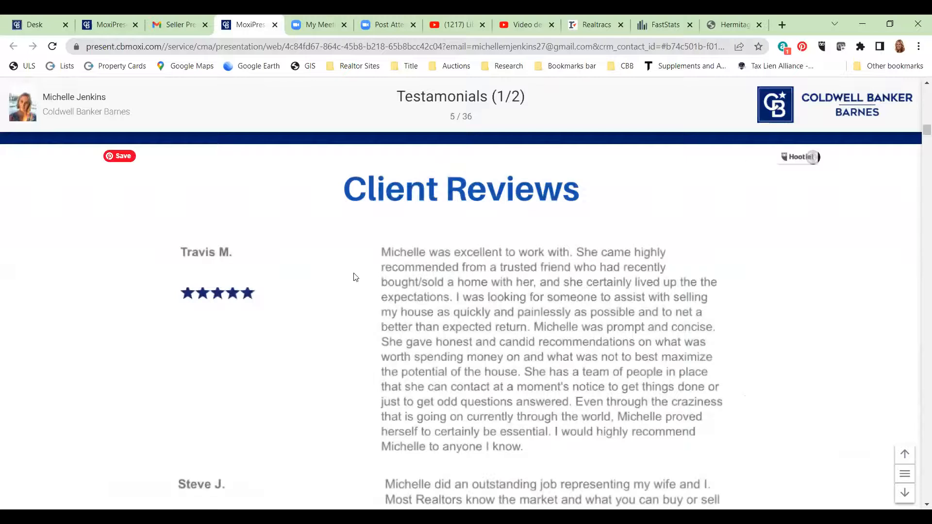
{"action": "scroll", "coordinate": [576, 188], "scroll_direction": "down", "scroll_amount": 3}
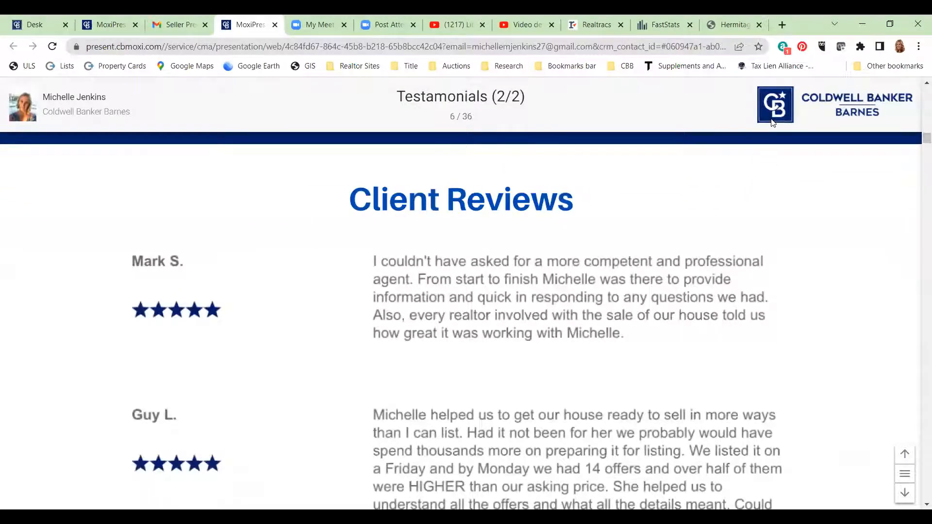
- Use the slide list to jump to the Pricing Analysis slide
{"action": "left_click", "coordinate": [905, 473]}
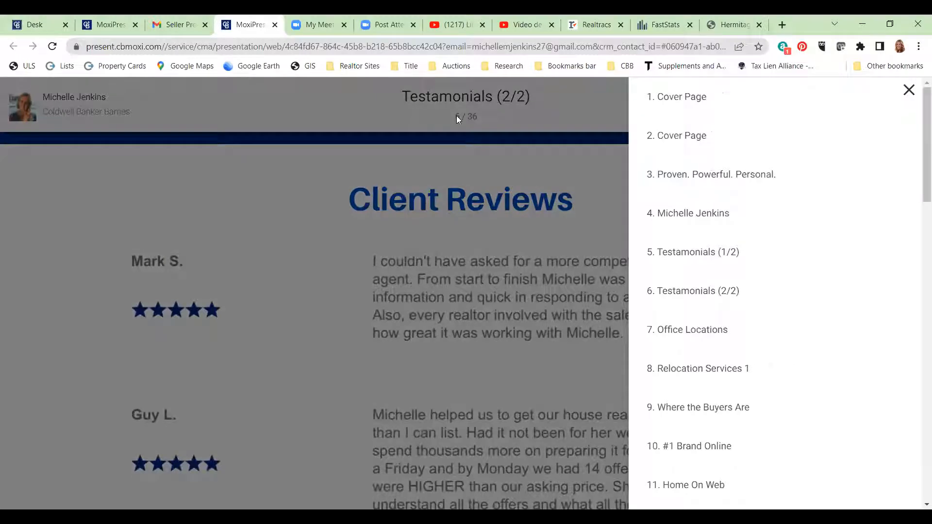
{"action": "scroll", "coordinate": [788, 364], "scroll_direction": "down", "scroll_amount": 15}
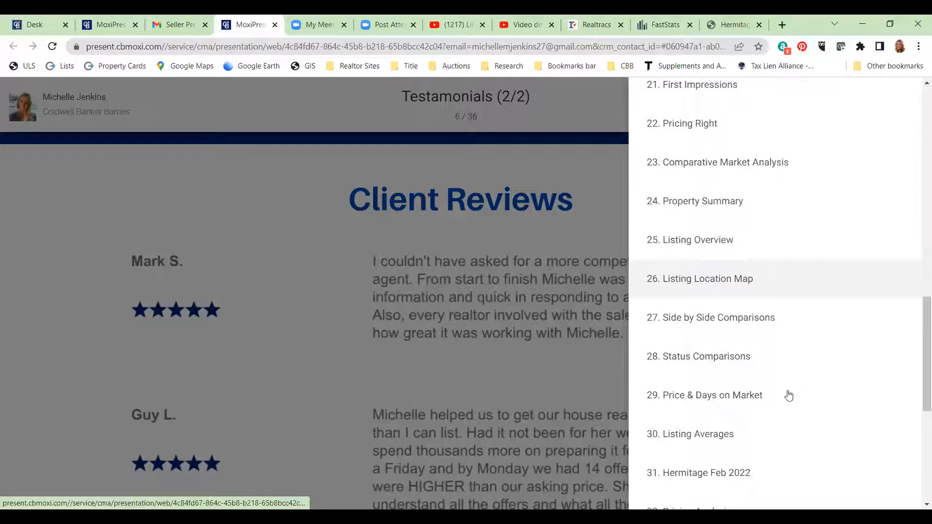
{"action": "scroll", "coordinate": [789, 396], "scroll_direction": "down", "scroll_amount": 5}
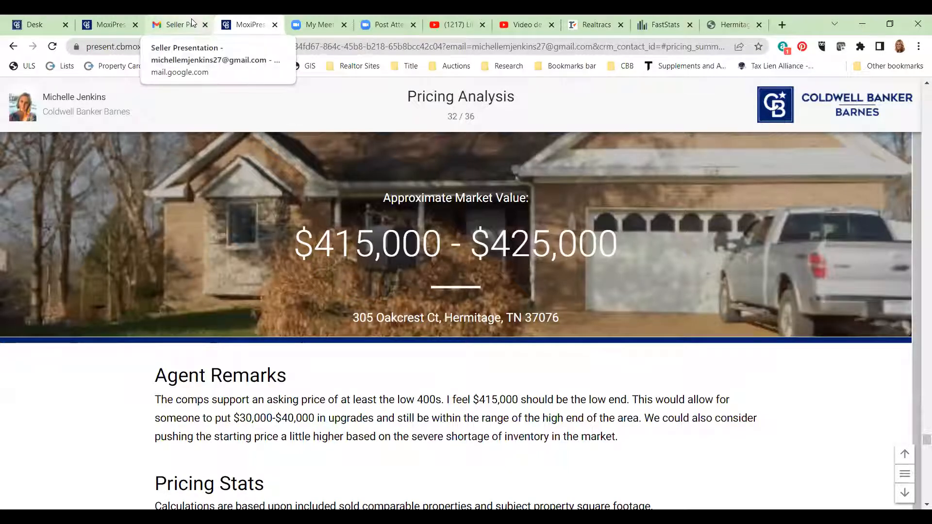
- Close the presentation viewer and Seller Presentation email tabs, returning to MoxiPresent Presentations
{"action": "left_click", "coordinate": [275, 24]}
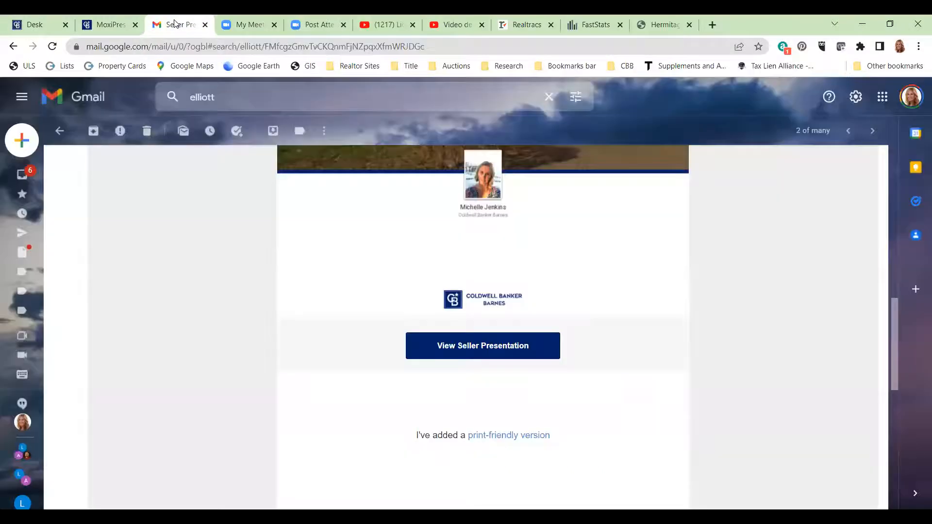
{"action": "left_click", "coordinate": [205, 25]}
{"action": "left_click", "coordinate": [111, 25]}
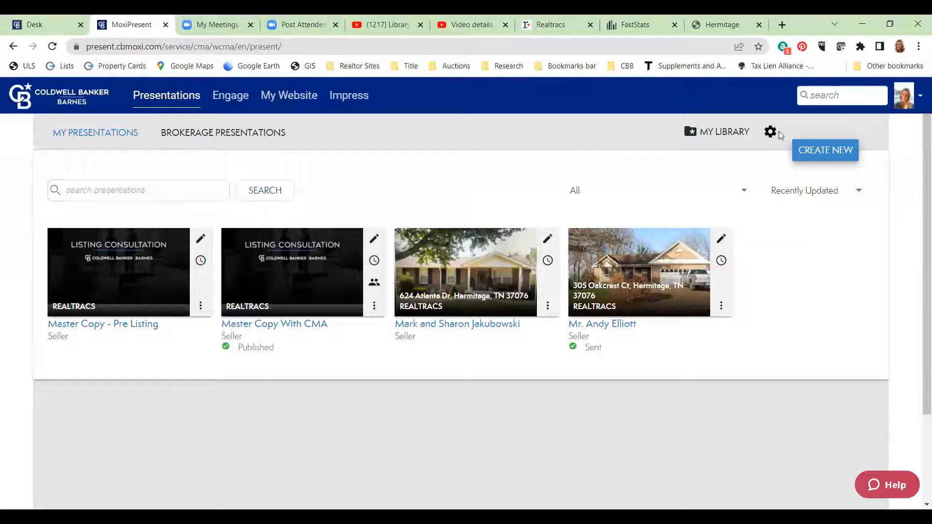
- Begin a new presentation with CREATE NEW from the Presentations page
{"action": "right_click", "coordinate": [792, 172]}
{"action": "left_click", "coordinate": [596, 151]}
{"action": "left_click", "coordinate": [819, 150]}
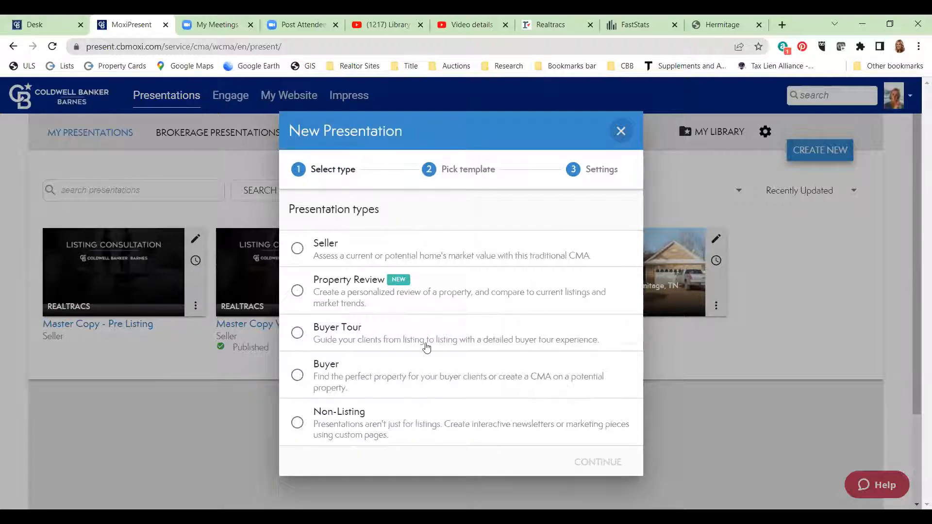
- Choose the Seller type with the 46-page Default seller template and advance to Settings
{"action": "left_click", "coordinate": [298, 252]}
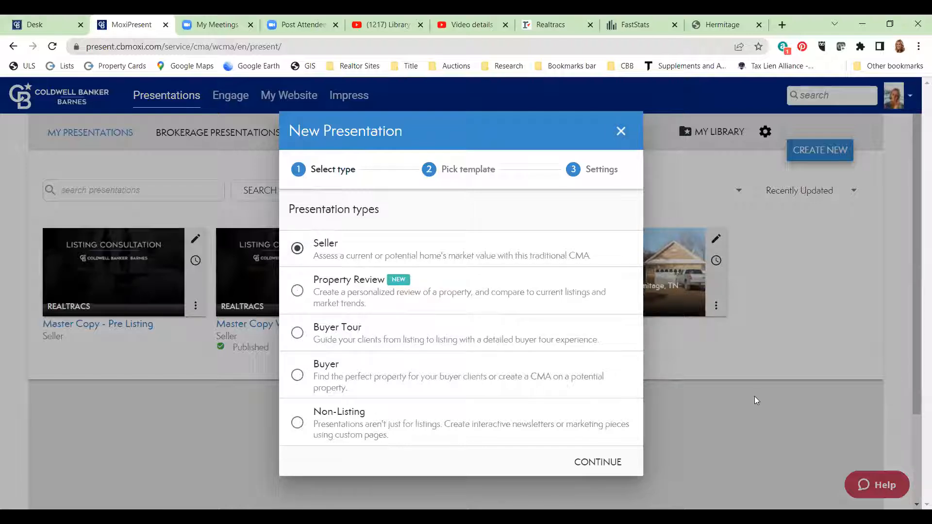
{"action": "left_click_drag", "start_coordinate": [518, 141], "coordinate": [478, 107]}
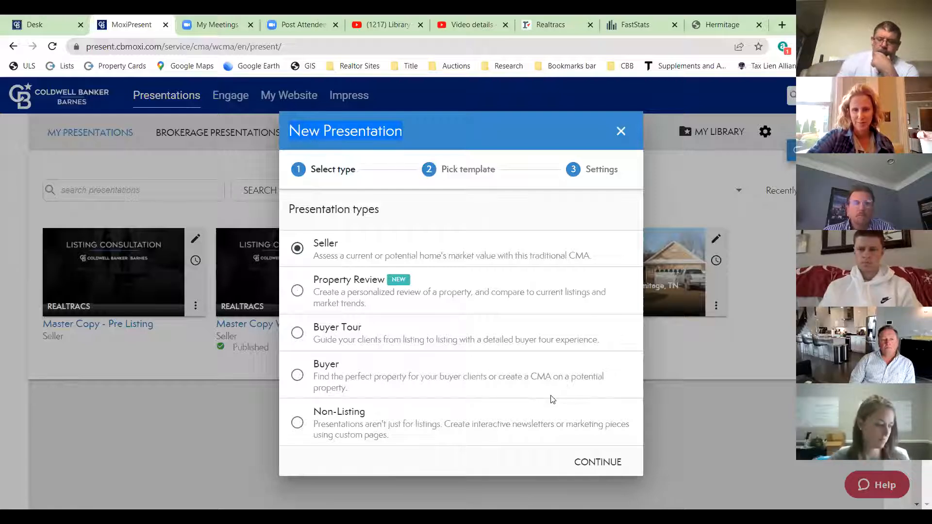
{"action": "left_click", "coordinate": [587, 463]}
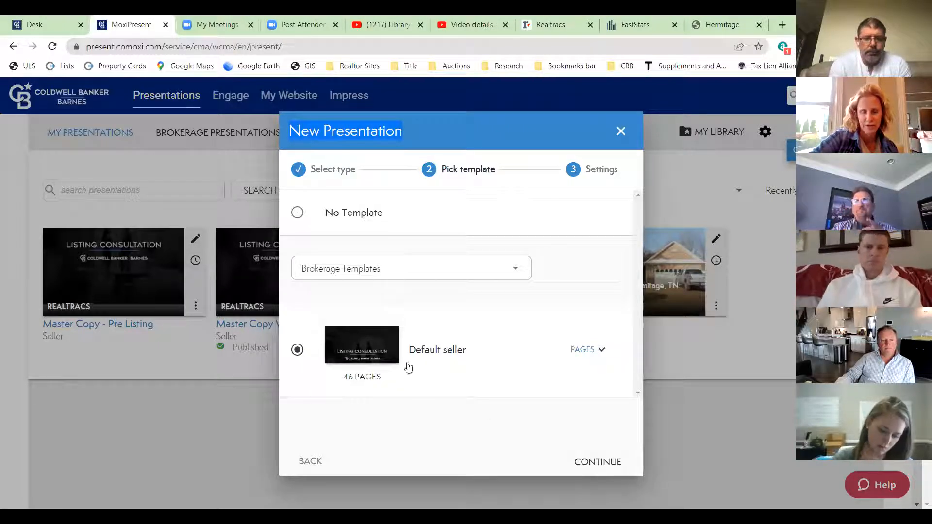
{"action": "left_click", "coordinate": [597, 464]}
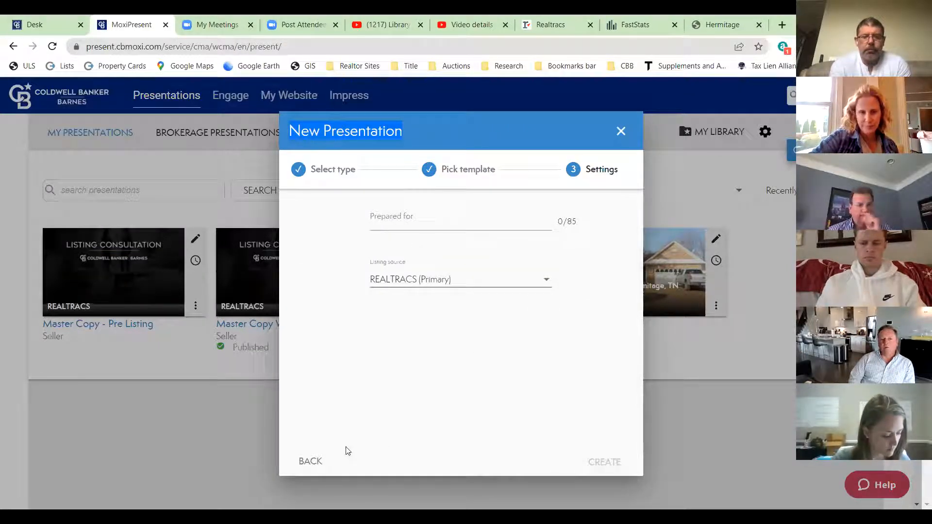
{"action": "left_click", "coordinate": [311, 461]}
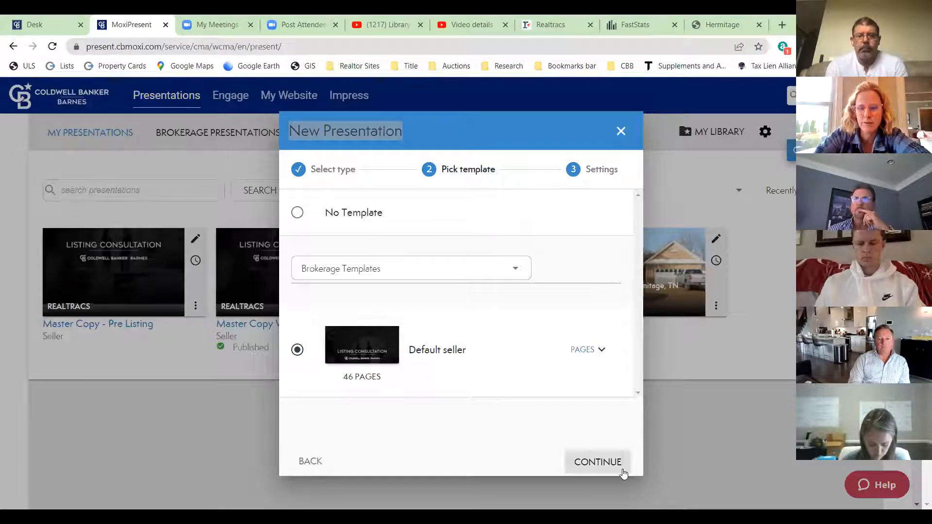
{"action": "left_click", "coordinate": [602, 459]}
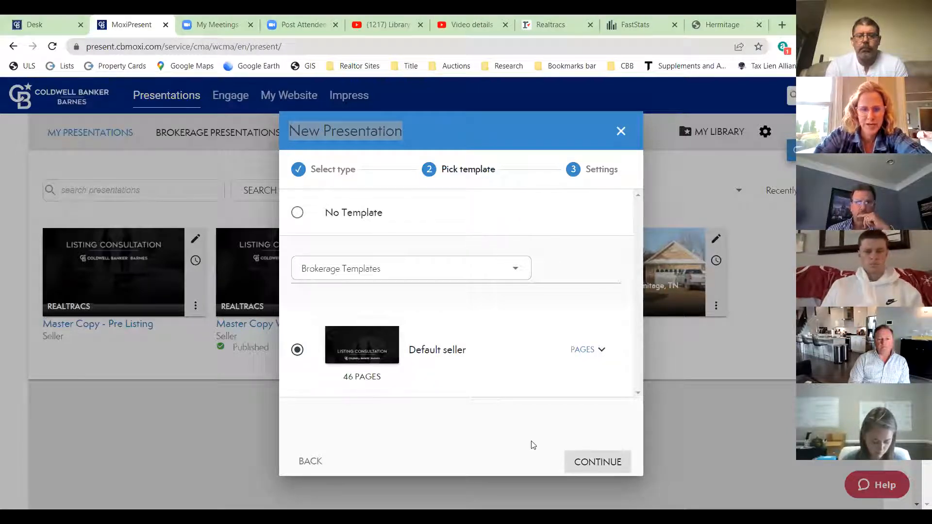
- Fill Prepared for with 'April 8th Test' and select REALTRACS (Primary) as listing source
{"action": "left_click", "coordinate": [414, 222]}
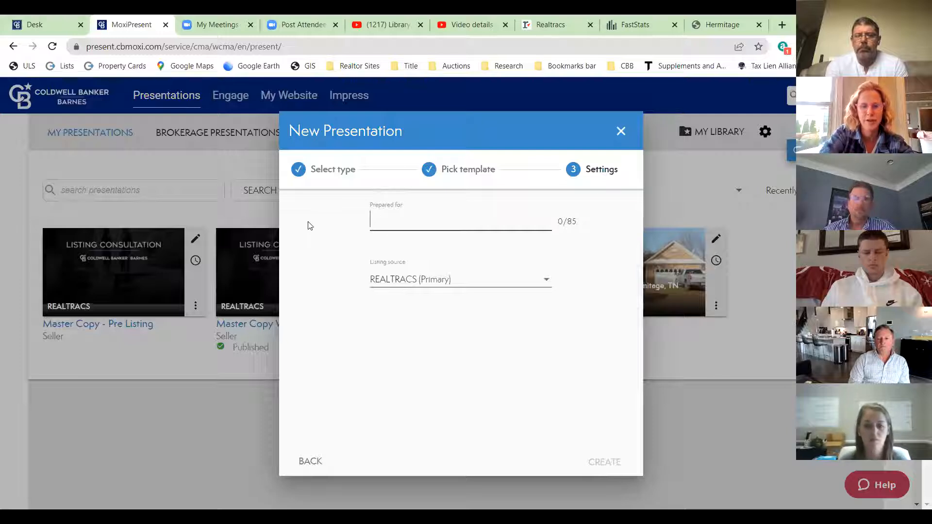
{"action": "type", "text": "April"}
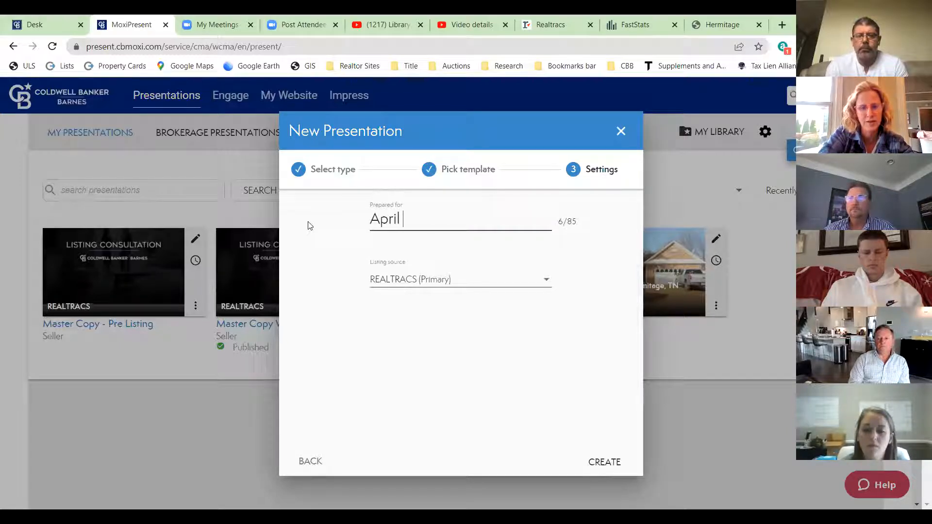
{"action": "type", "text": " 8th Test"}
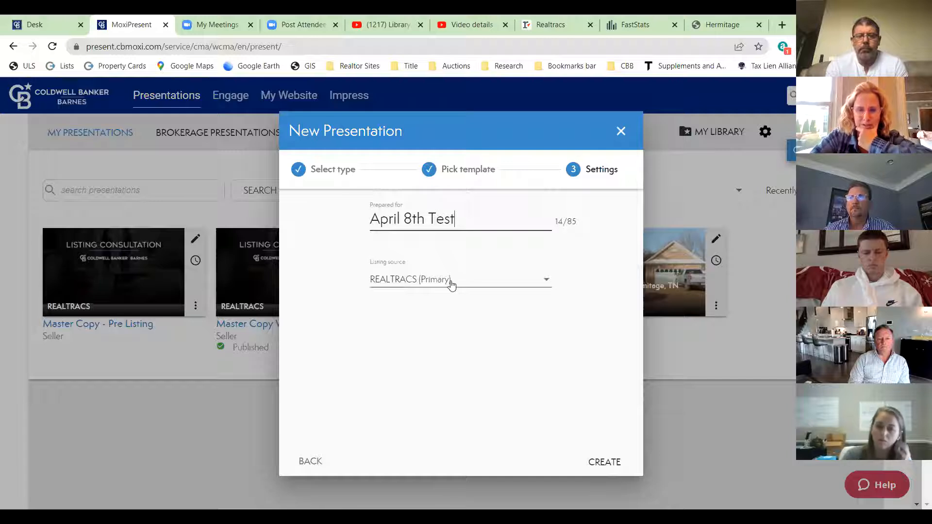
{"action": "left_click", "coordinate": [544, 284]}
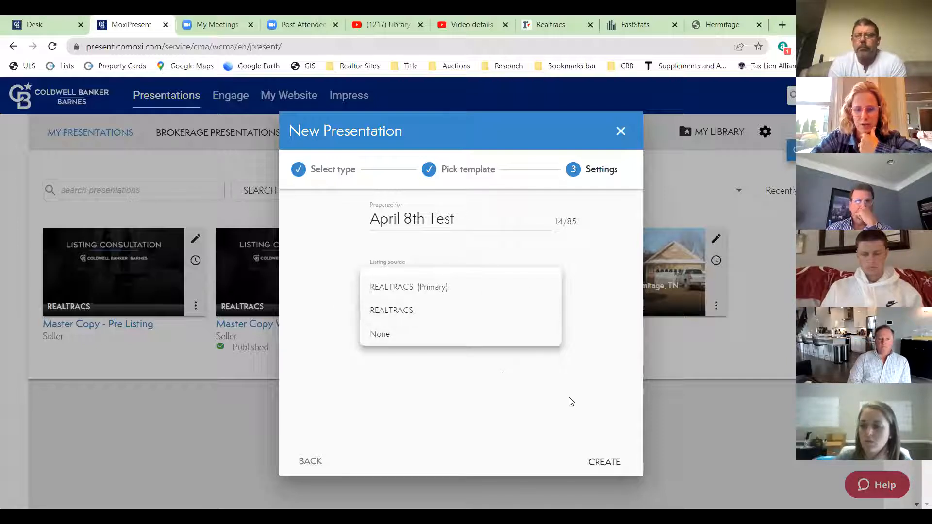
{"action": "left_click", "coordinate": [407, 286]}
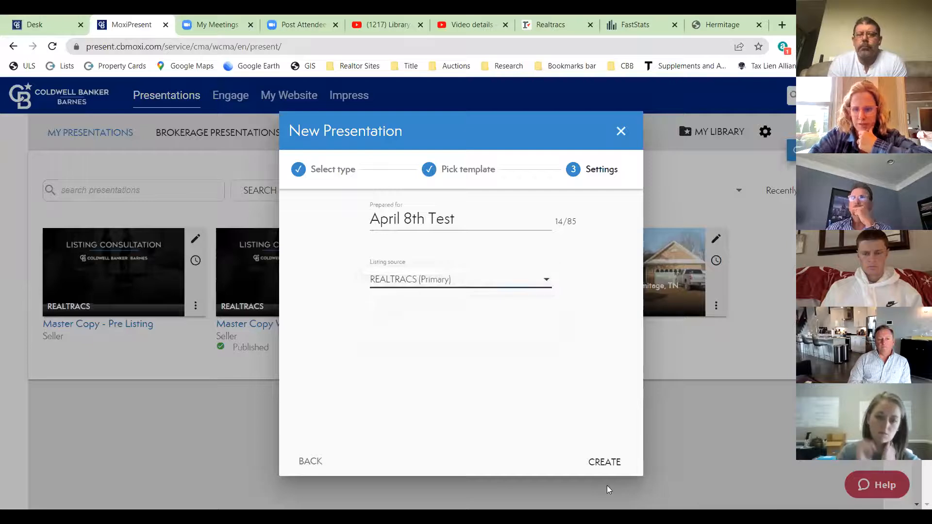
- Create the 'April 8th Test' presentation, opening its Subject Property page with 46 pages
{"action": "left_click", "coordinate": [604, 462]}
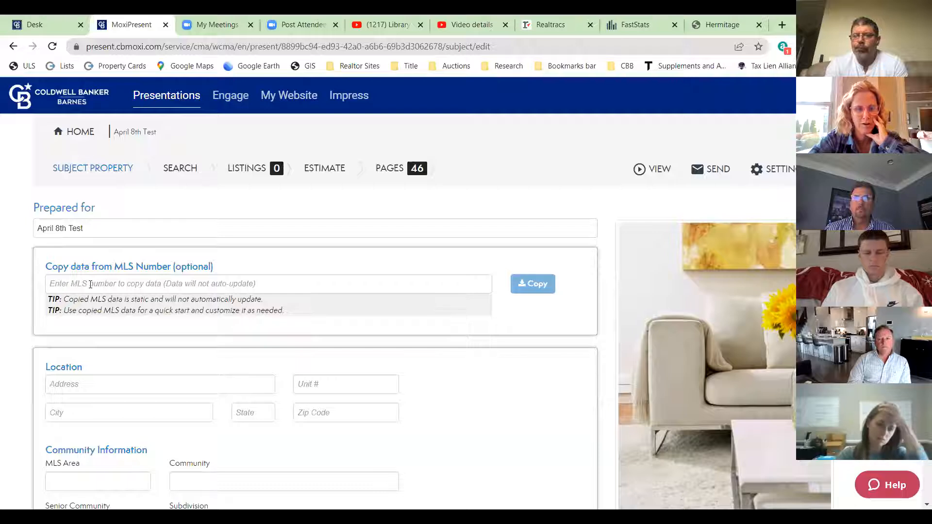
{"action": "left_click", "coordinate": [532, 18]}
- Start a Realtracs Residential search with all listing statuses checked
{"action": "left_click", "coordinate": [47, 88]}
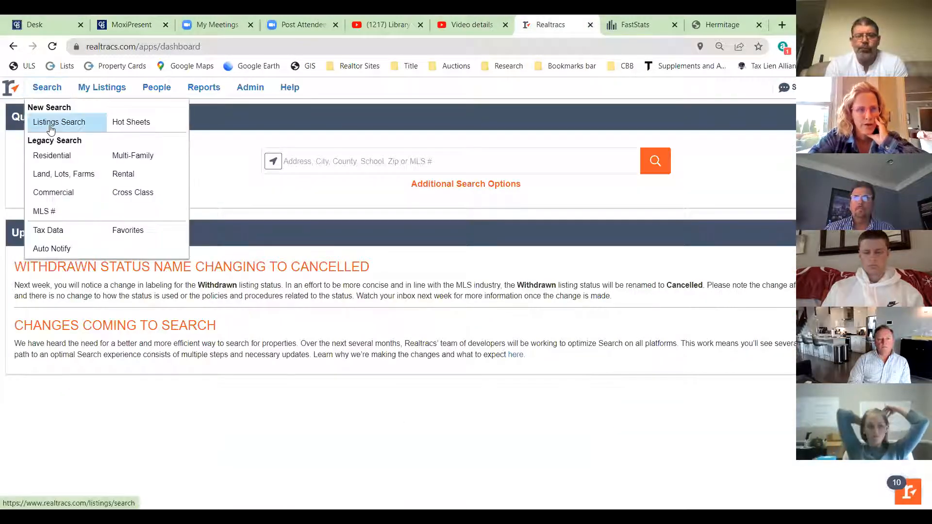
{"action": "left_click", "coordinate": [73, 193]}
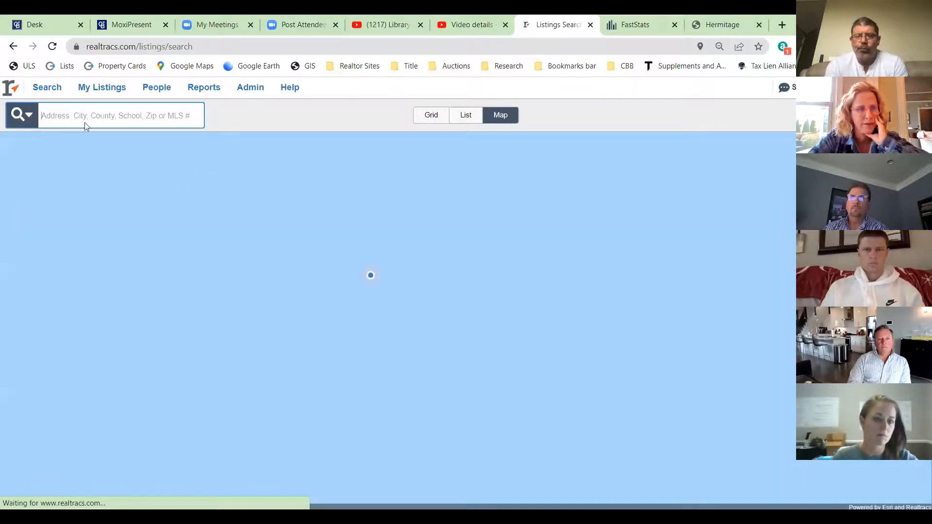
{"action": "left_click", "coordinate": [33, 86]}
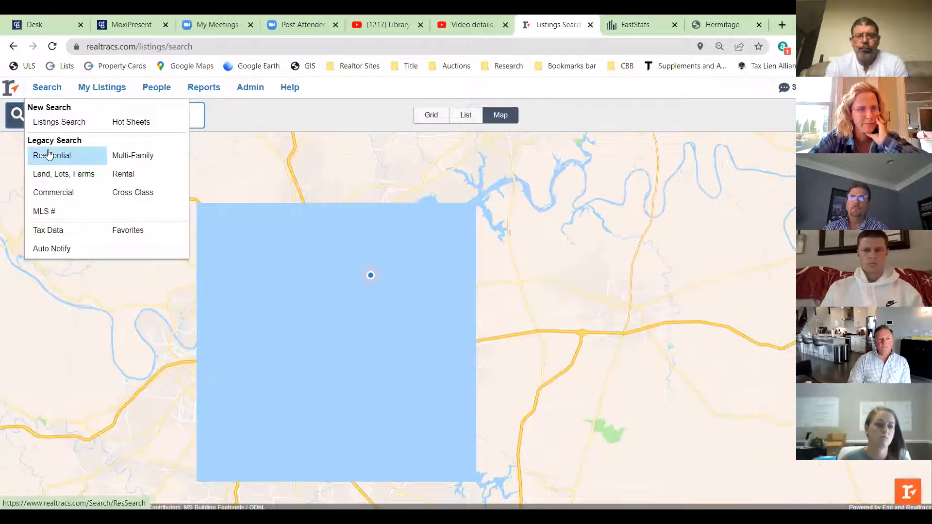
{"action": "left_click", "coordinate": [48, 154]}
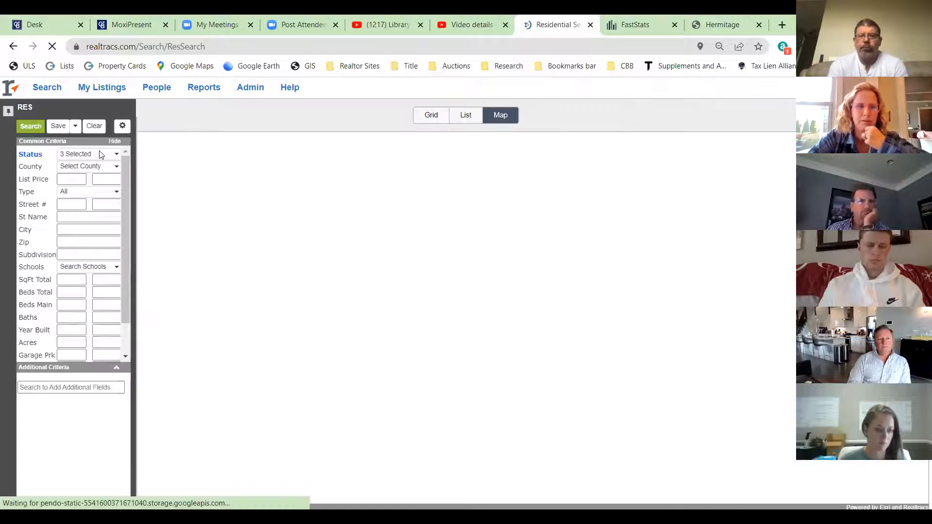
{"action": "left_click", "coordinate": [99, 154]}
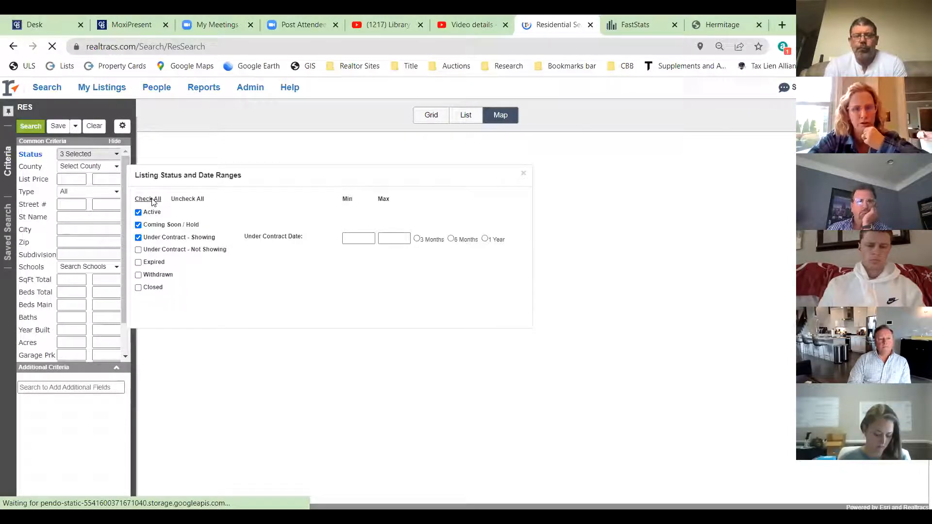
{"action": "left_click", "coordinate": [148, 199]}
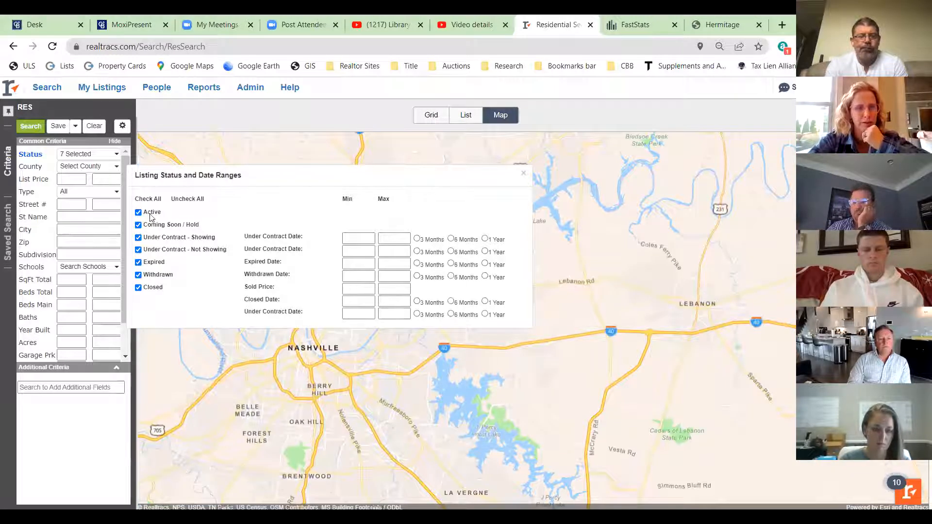
{"action": "left_click", "coordinate": [74, 206]}
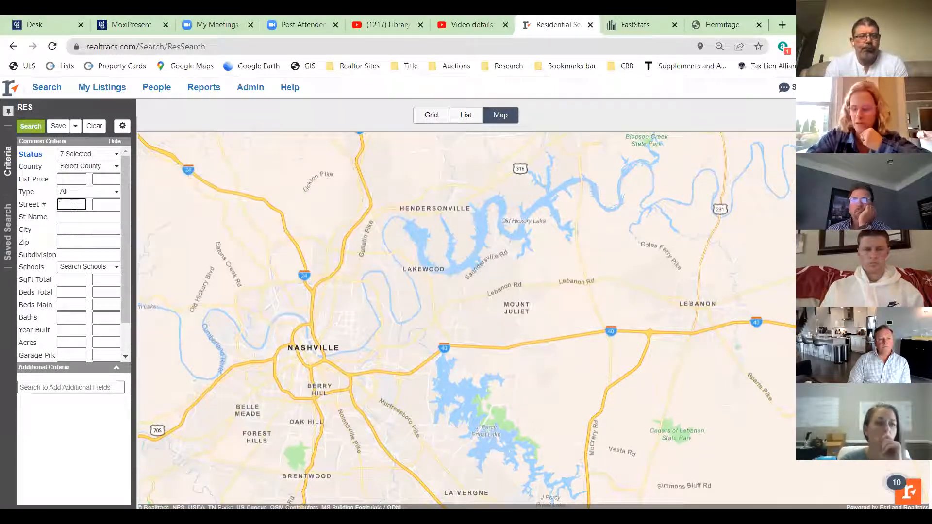
{"action": "key", "text": "Tab"}
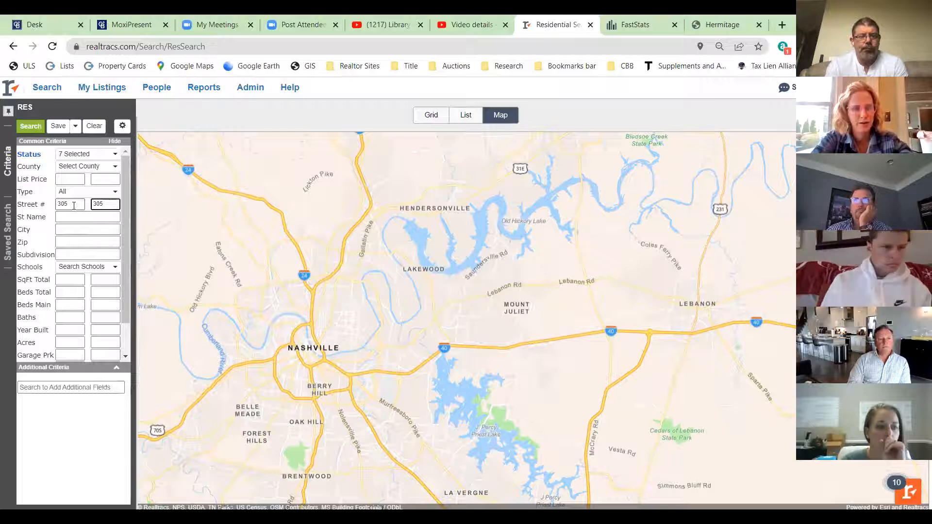
{"action": "key", "text": "Tab"}
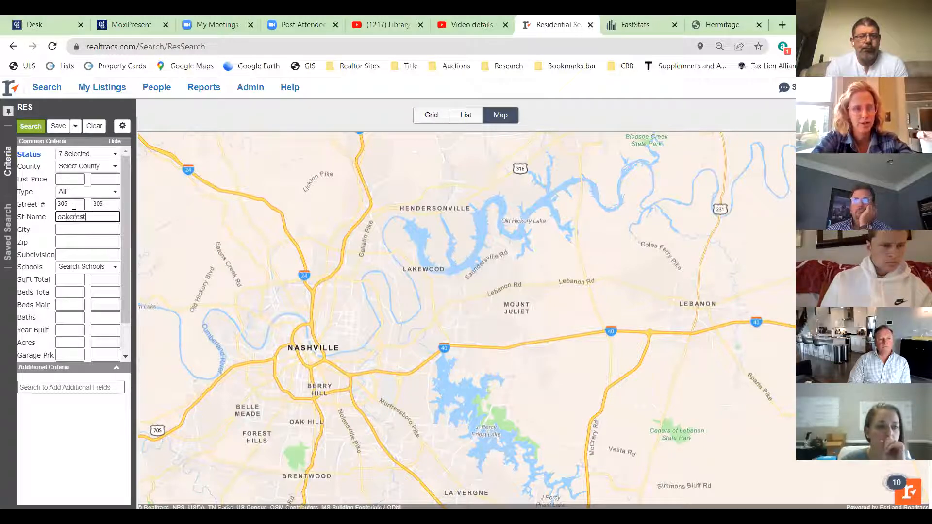
{"action": "key", "text": "Tab"}
{"action": "key", "text": "Tab"}
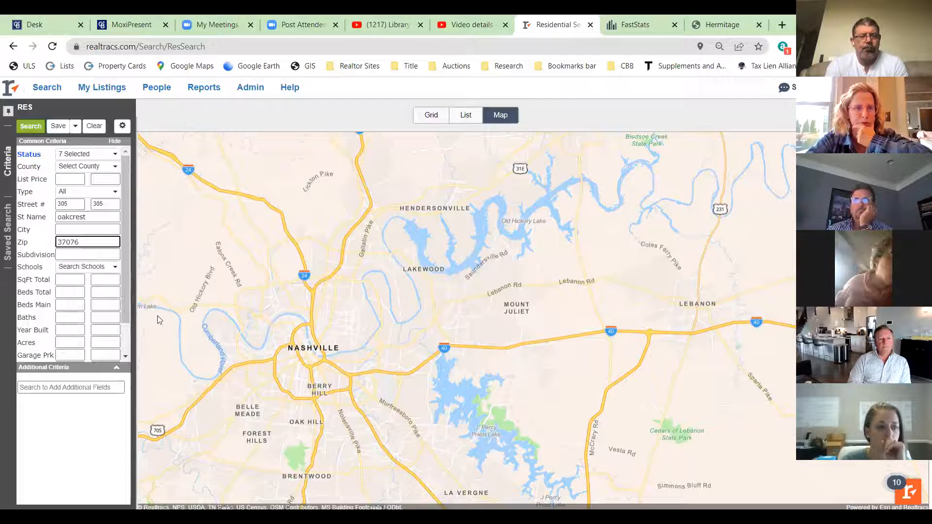
{"action": "left_click", "coordinate": [40, 127]}
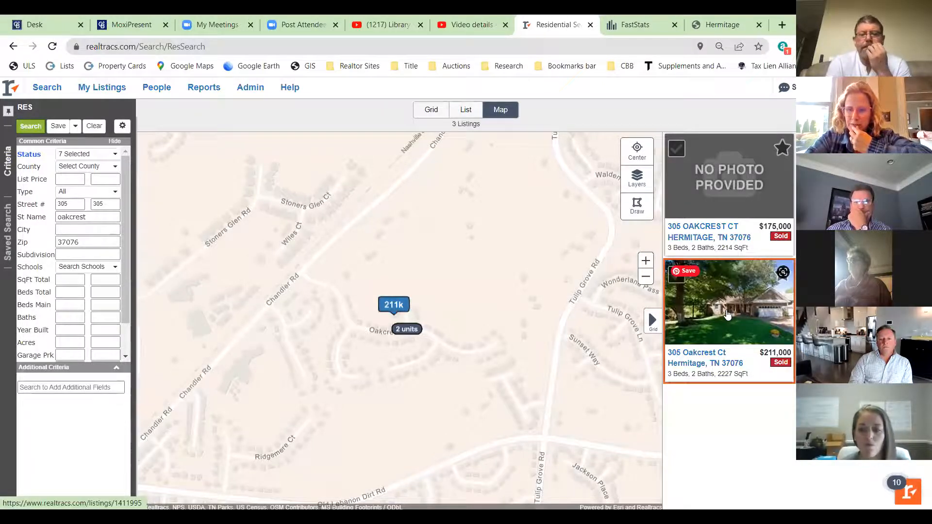
{"action": "left_click", "coordinate": [752, 360]}
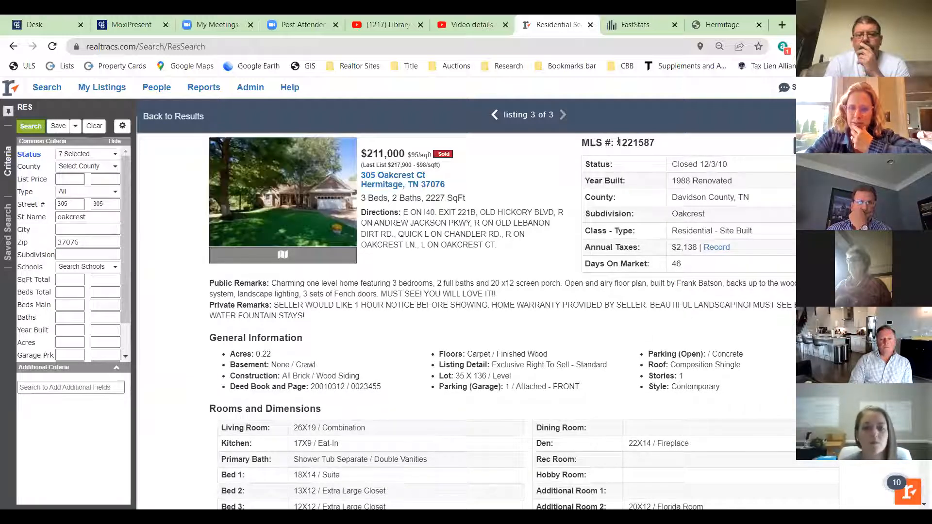
{"action": "left_click_drag", "start_coordinate": [616, 141], "coordinate": [649, 143]}
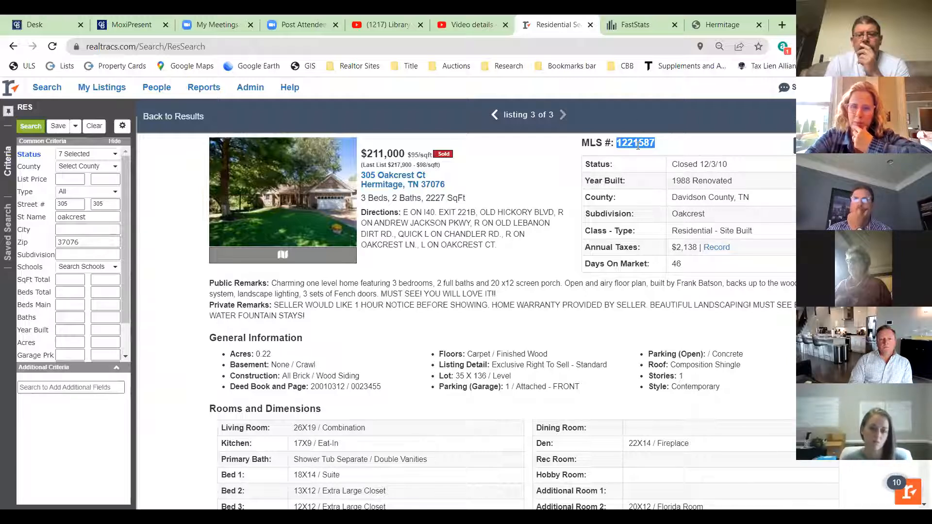
{"action": "left_click", "coordinate": [128, 16]}
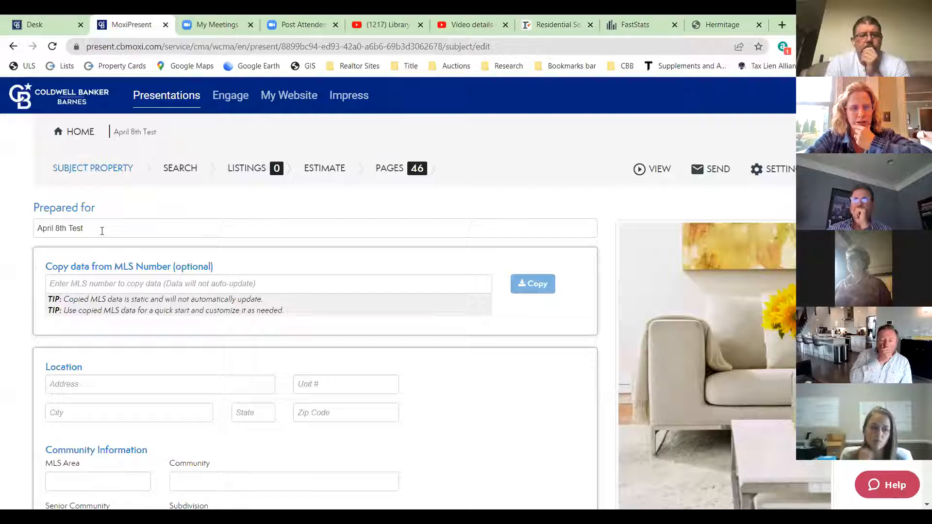
- Discard the wrongly pasted text in the MLS number entry by reloading the page
{"action": "right_click", "coordinate": [92, 287]}
{"action": "left_click", "coordinate": [126, 171]}
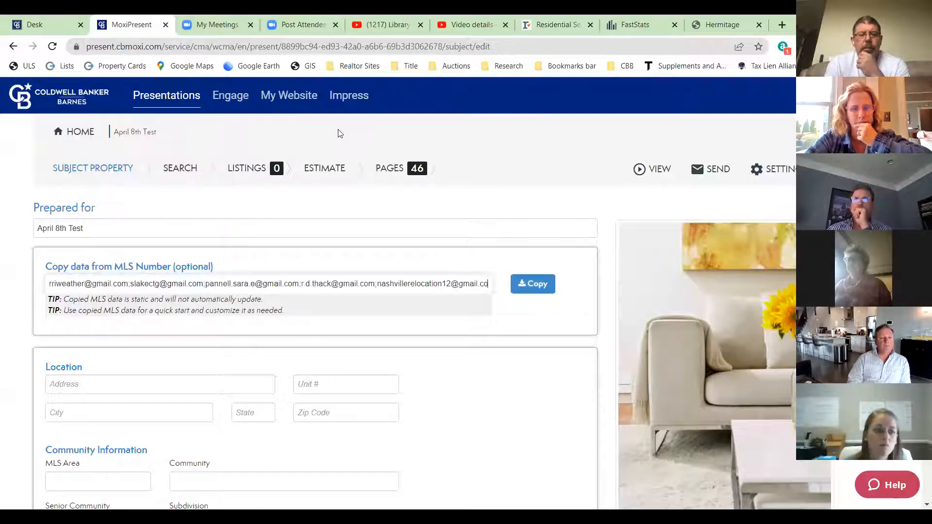
{"action": "left_click_drag", "start_coordinate": [68, 280], "coordinate": [495, 229]}
{"action": "left_click", "coordinate": [495, 229]}
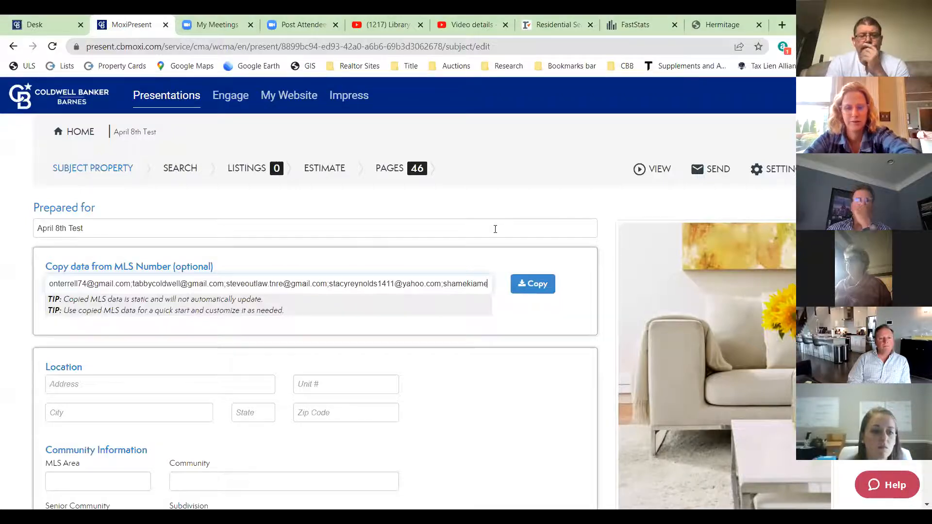
{"action": "left_click", "coordinate": [167, 167]}
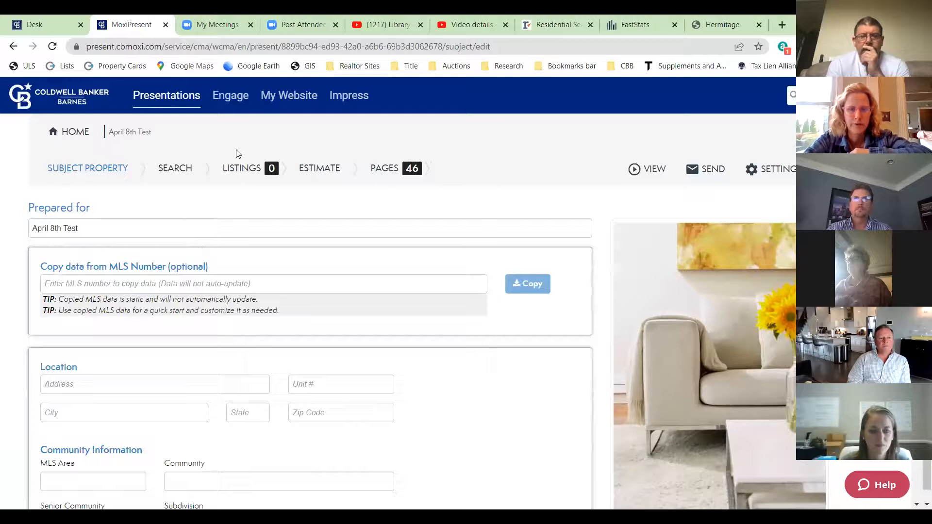
{"action": "left_click", "coordinate": [103, 289]}
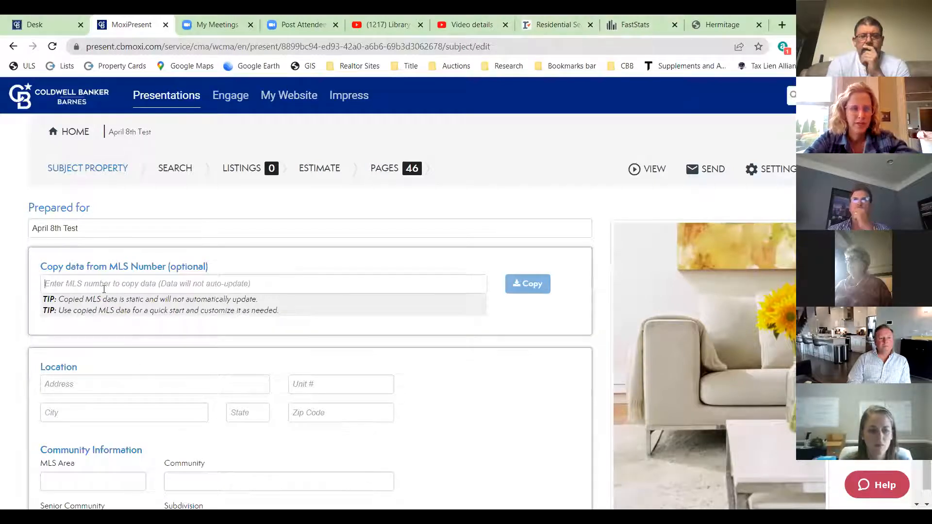
{"action": "type", "text": "RTC"}
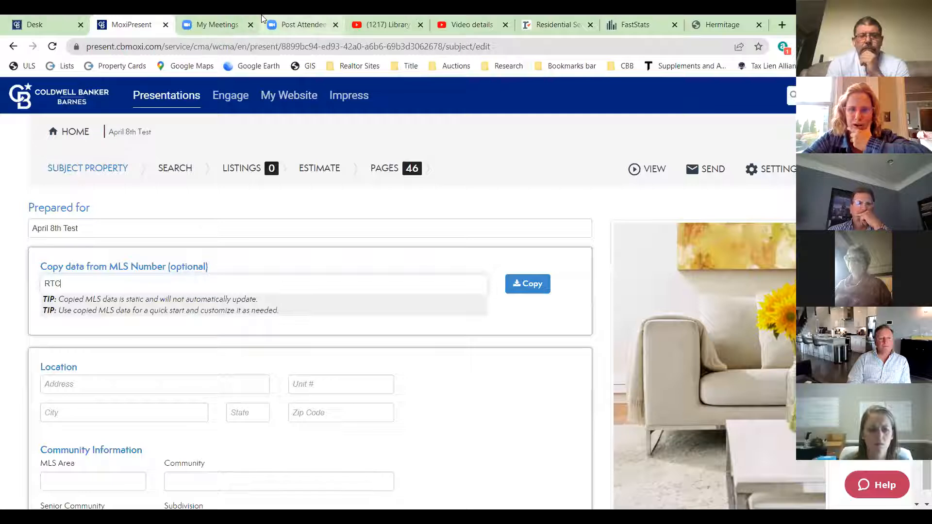
{"action": "left_click", "coordinate": [553, 19]}
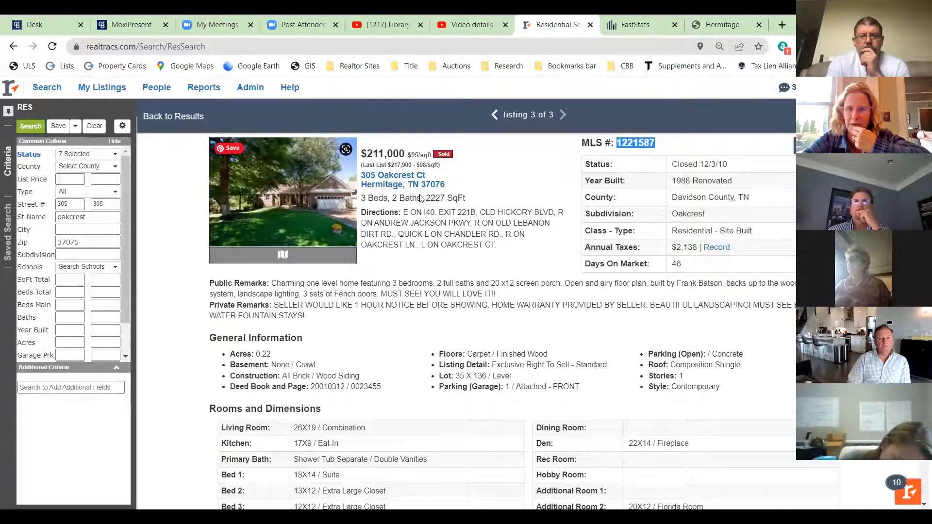
- Copy the listing's MLS number from Realtracs and try importing it after the RTC prefix
{"action": "right_click", "coordinate": [629, 147]}
{"action": "left_click", "coordinate": [643, 156]}
{"action": "left_click", "coordinate": [130, 24]}
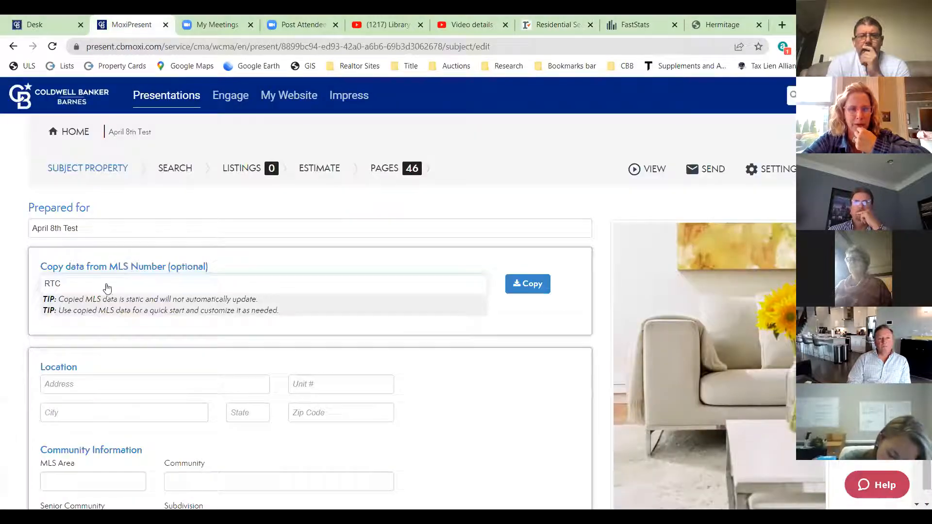
{"action": "right_click", "coordinate": [69, 282]}
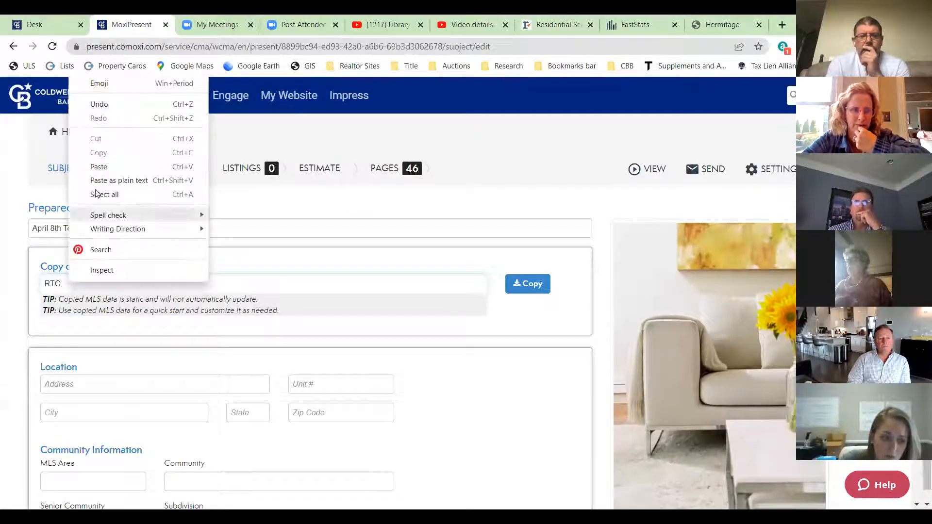
{"action": "left_click", "coordinate": [100, 172]}
{"action": "left_click", "coordinate": [528, 284]}
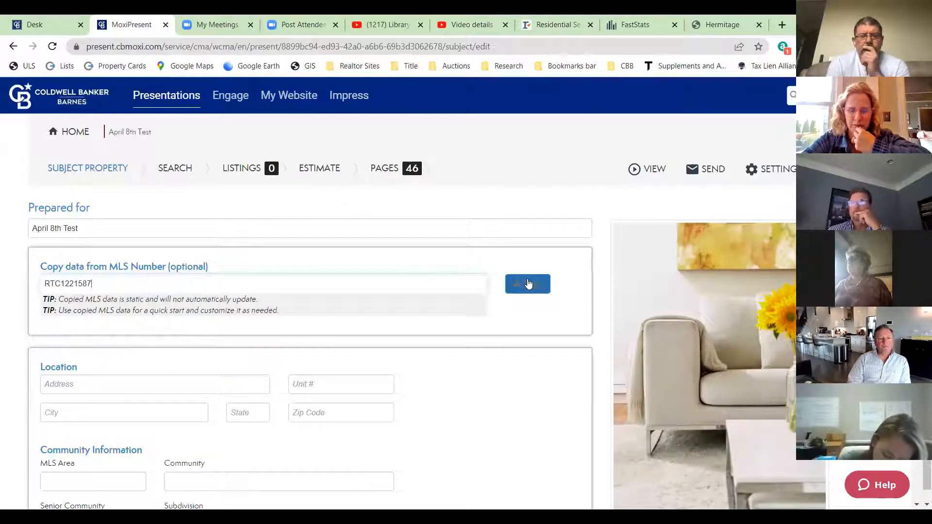
{"action": "left_click", "coordinate": [520, 290]}
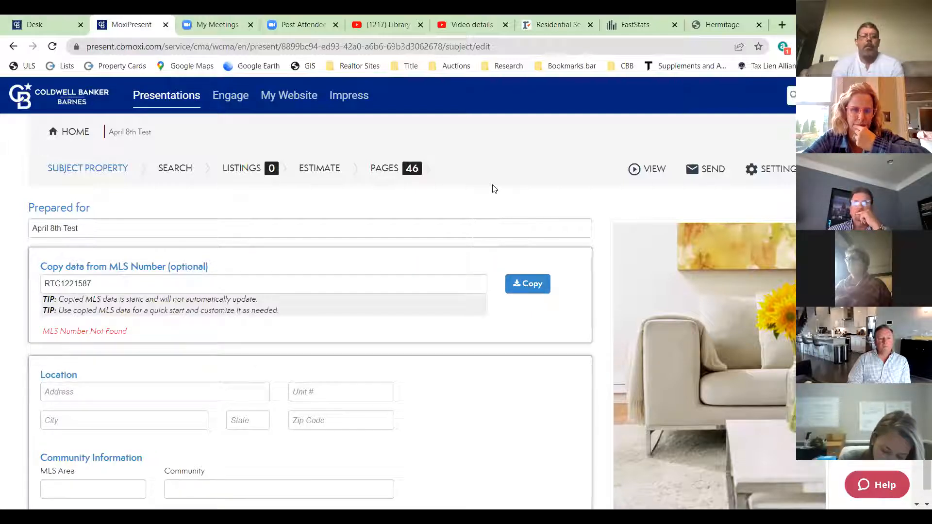
- Retry the import with an RT prefix and then the bare number; after not found, clear the field
{"action": "left_click", "coordinate": [56, 284]}
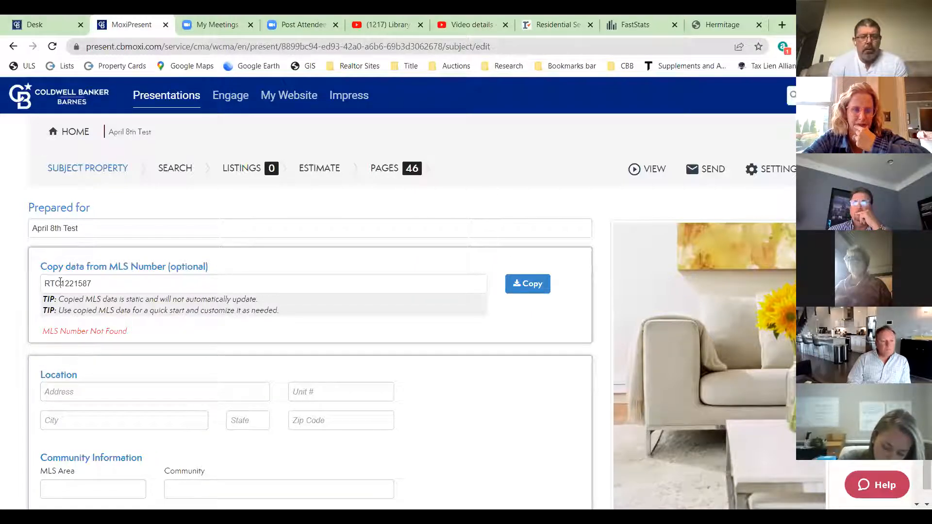
{"action": "key", "text": "BackSpace"}
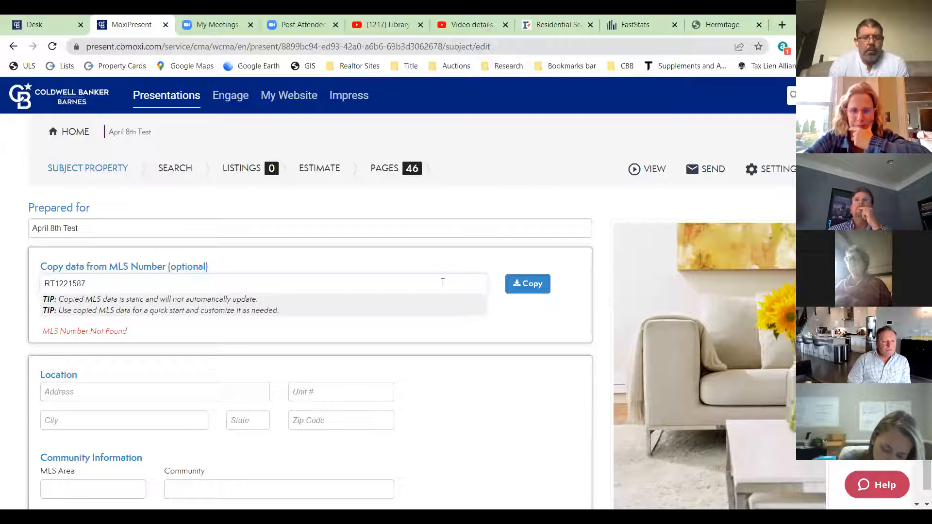
{"action": "key", "text": "Return"}
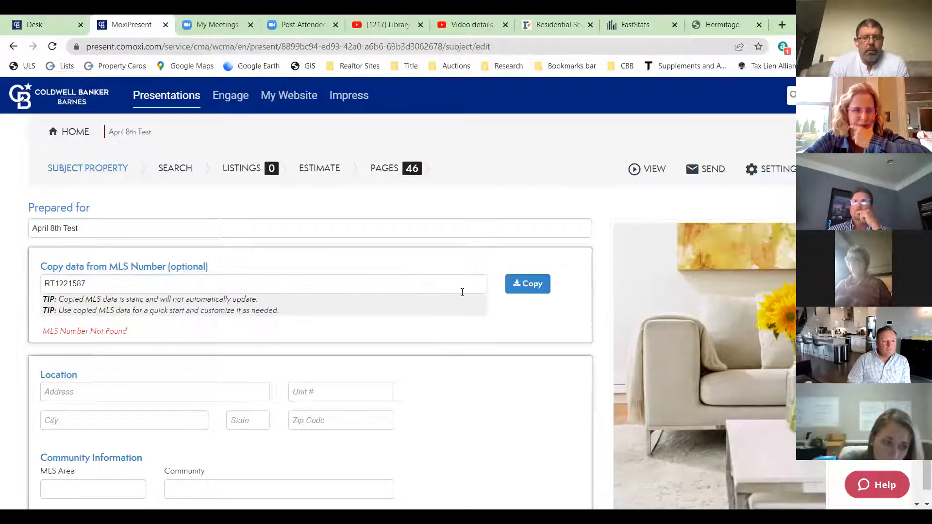
{"action": "left_click_drag", "start_coordinate": [54, 283], "coordinate": [39, 282]}
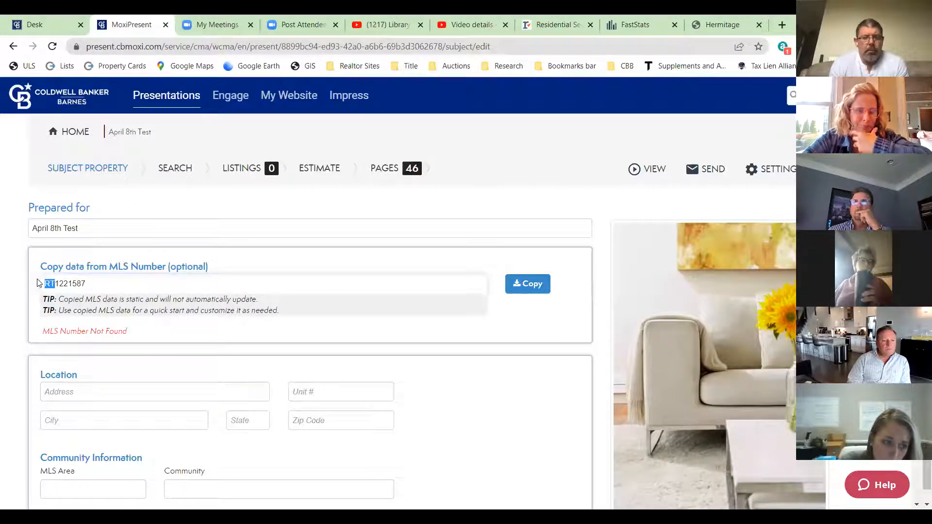
{"action": "key", "text": "BackSpace"}
{"action": "left_click", "coordinate": [523, 291]}
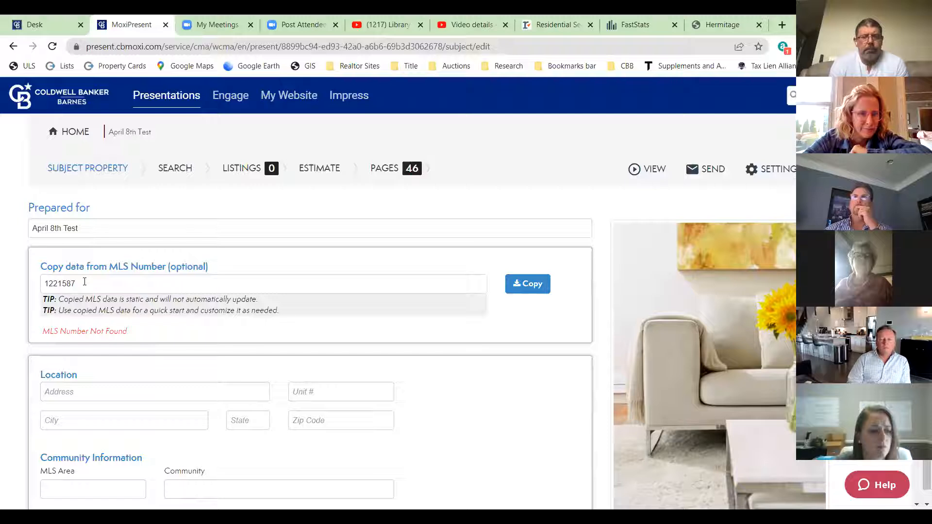
{"action": "left_click_drag", "start_coordinate": [85, 281], "coordinate": [20, 276]}
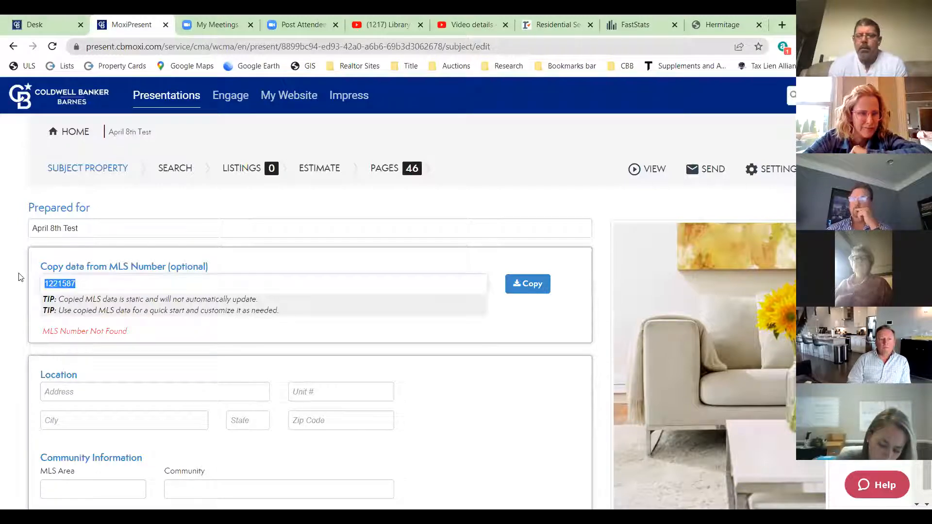
{"action": "key", "text": "BackSpace"}
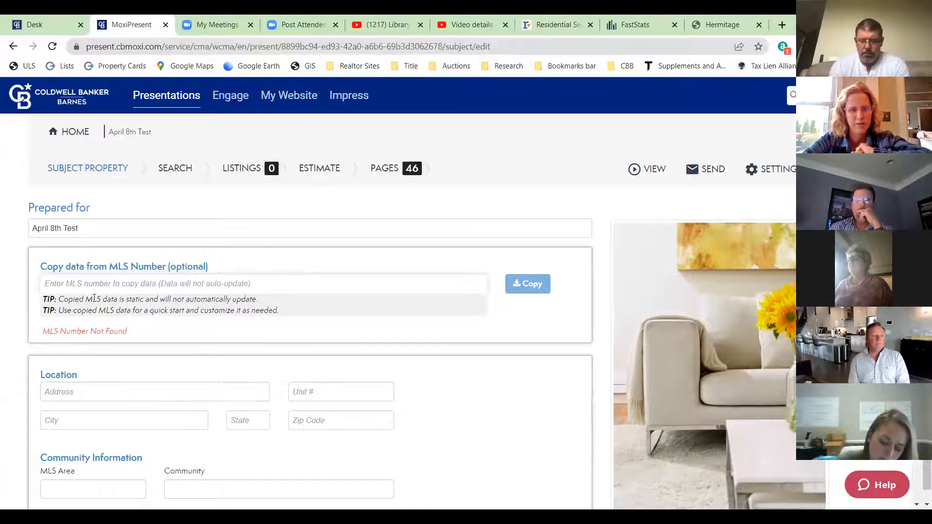
{"action": "scroll", "coordinate": [336, 290], "scroll_direction": "down", "scroll_amount": 5}
{"action": "scroll", "coordinate": [232, 270], "scroll_direction": "down", "scroll_amount": 3}
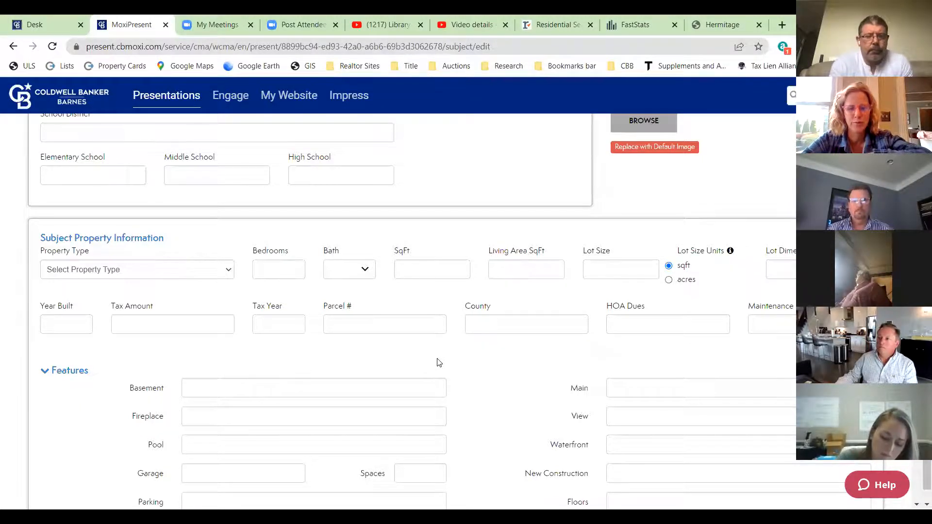
{"action": "scroll", "coordinate": [436, 360], "scroll_direction": "up", "scroll_amount": 10}
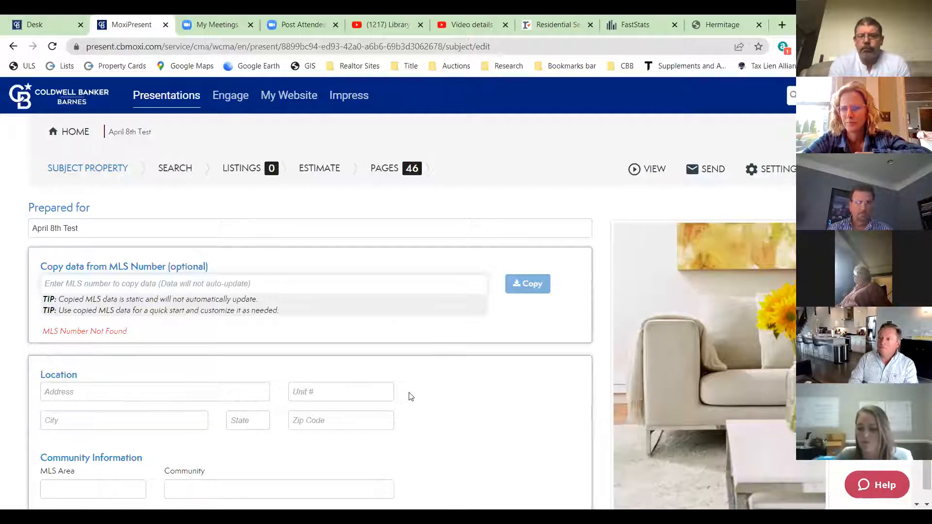
{"action": "scroll", "coordinate": [216, 300], "scroll_direction": "down", "scroll_amount": 3}
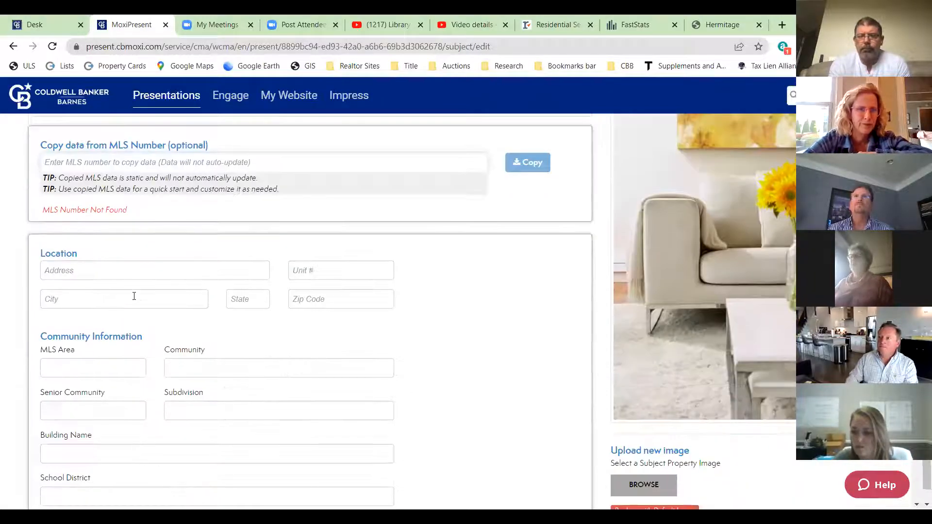
{"action": "scroll", "coordinate": [260, 278], "scroll_direction": "up", "scroll_amount": 3}
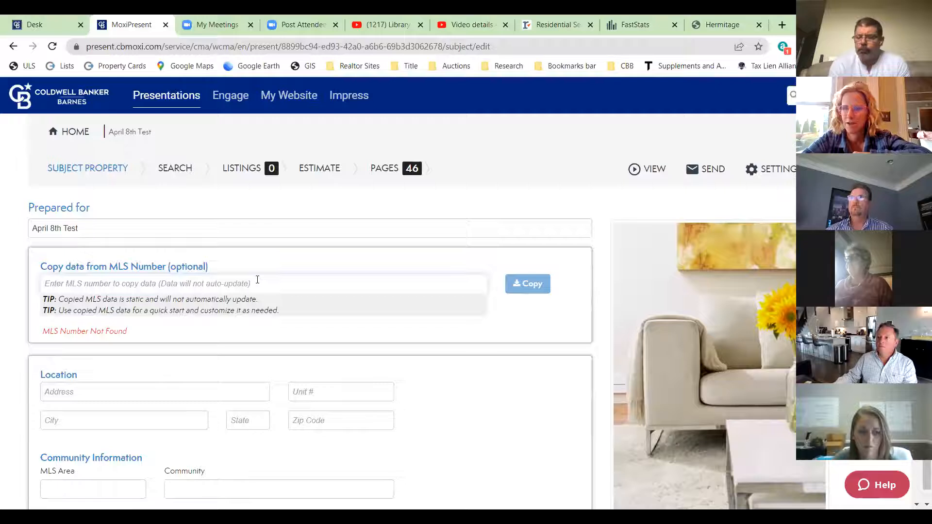
{"action": "scroll", "coordinate": [139, 325], "scroll_direction": "down", "scroll_amount": 3}
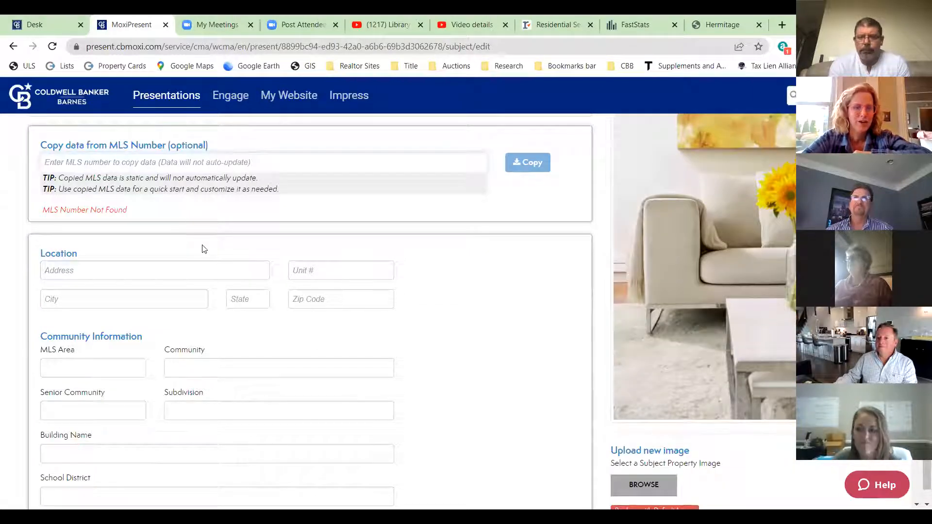
{"action": "scroll", "coordinate": [307, 212], "scroll_direction": "up", "scroll_amount": 3}
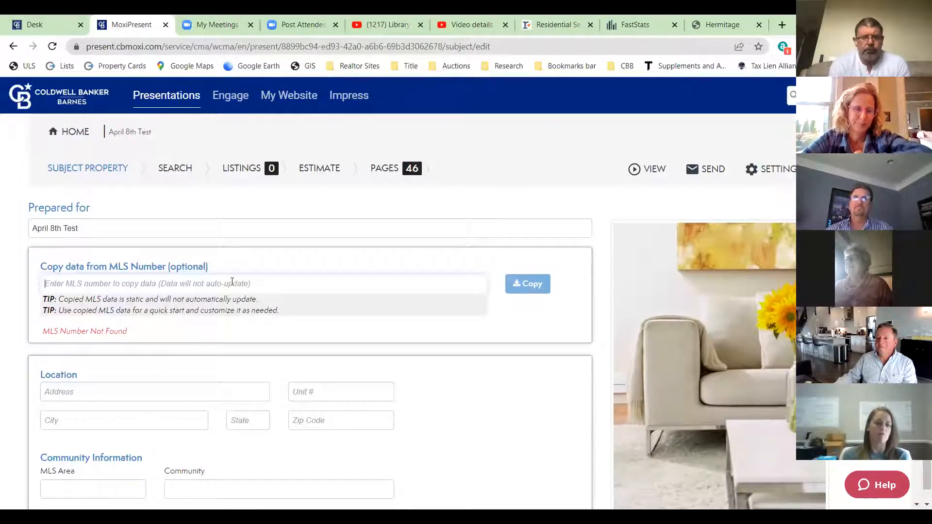
{"action": "scroll", "coordinate": [228, 271], "scroll_direction": "down", "scroll_amount": 4}
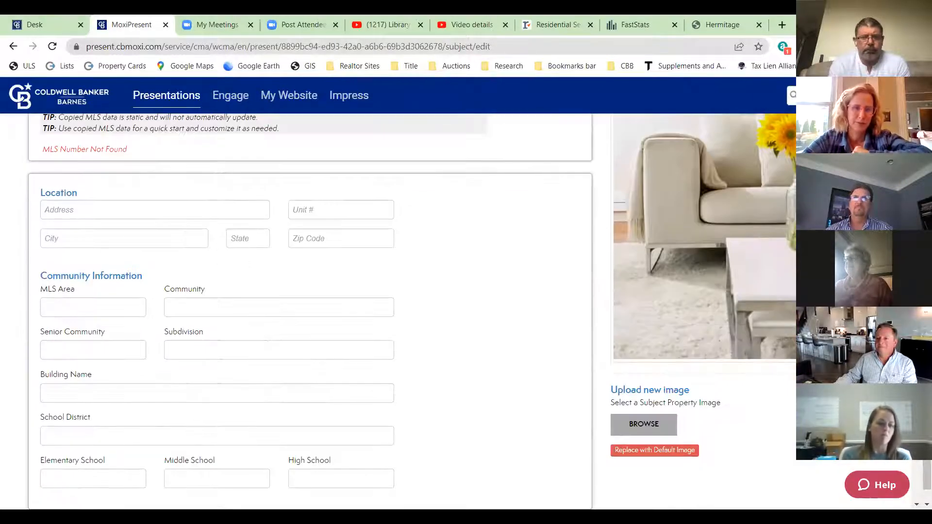
{"action": "left_click", "coordinate": [110, 203]}
{"action": "type", "text": "305"}
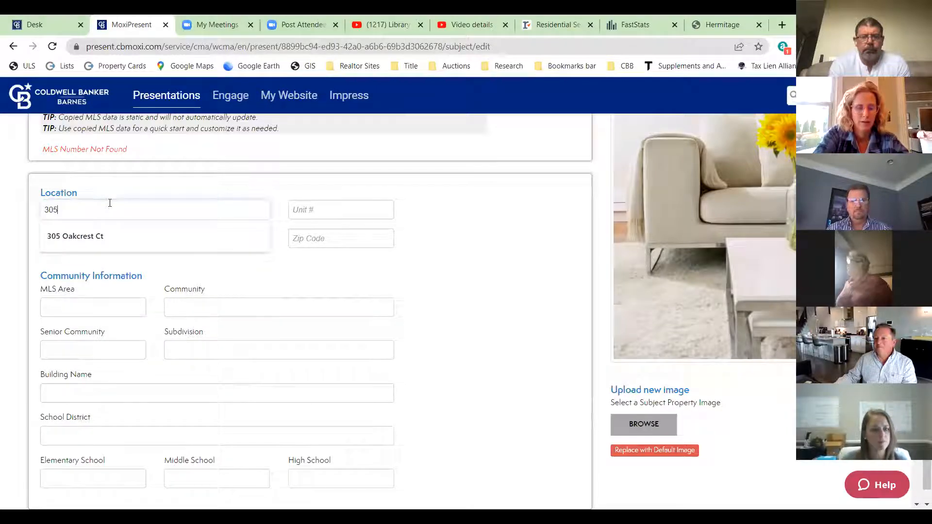
{"action": "left_click", "coordinate": [98, 245]}
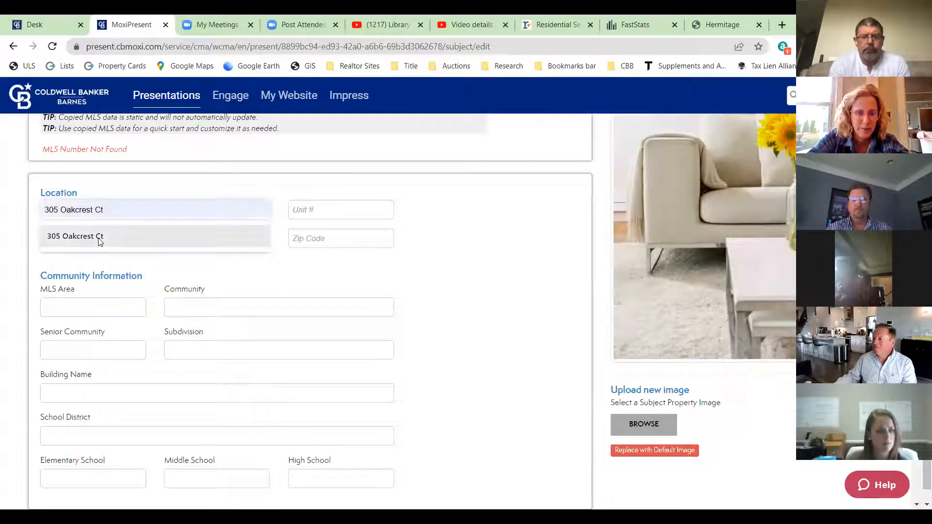
- Enter city Hermitage, state TN and zip code 37076
{"action": "left_click", "coordinate": [137, 239]}
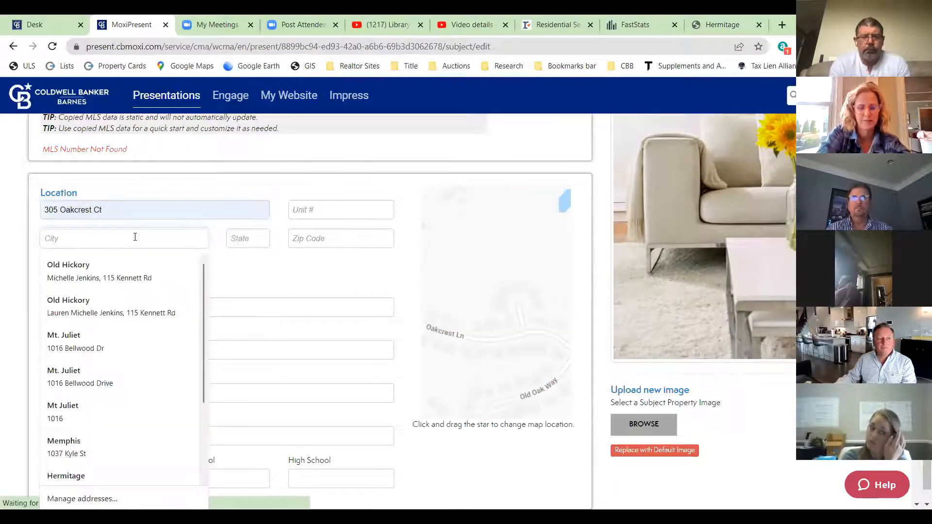
{"action": "type", "text": "Hermitage"}
{"action": "key", "text": "Tab"}
{"action": "type", "text": "TN"}
{"action": "key", "text": "Tab"}
{"action": "type", "text": "37"}
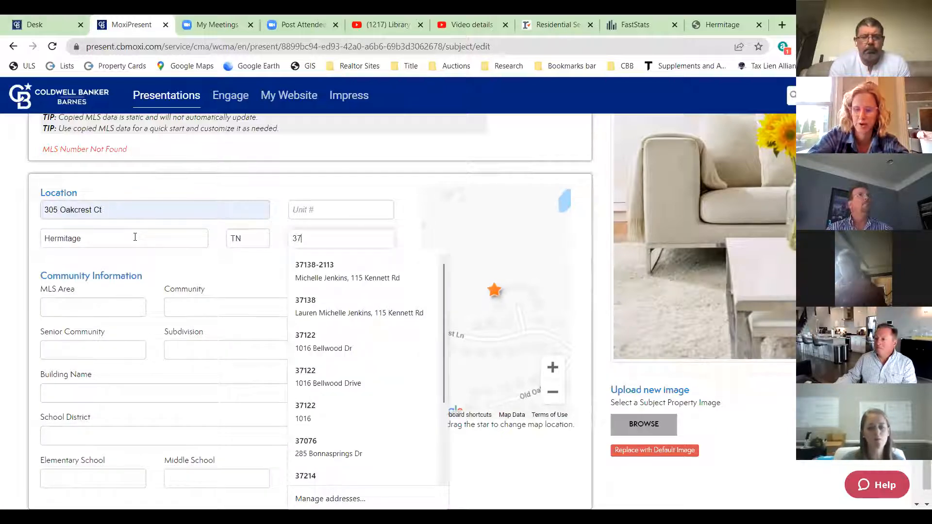
{"action": "type", "text": "076"}
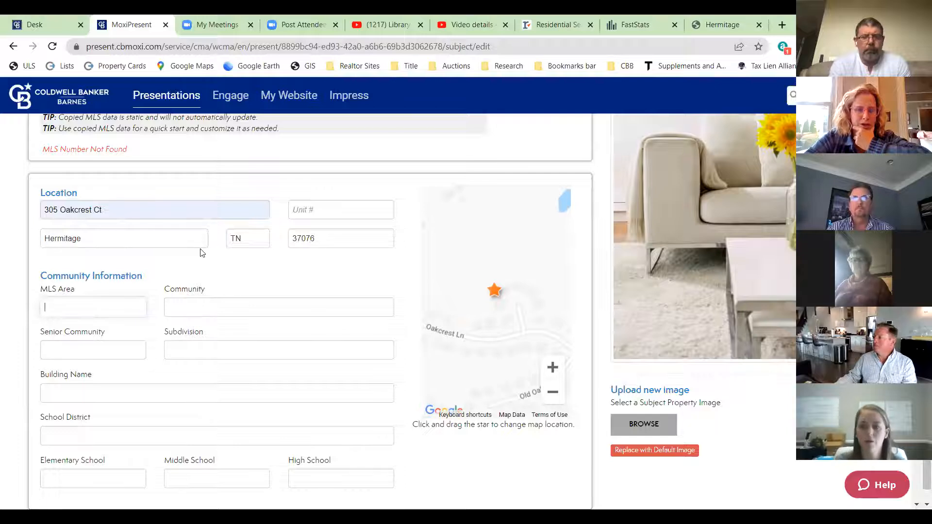
{"action": "scroll", "coordinate": [165, 247], "scroll_direction": "down", "scroll_amount": 3}
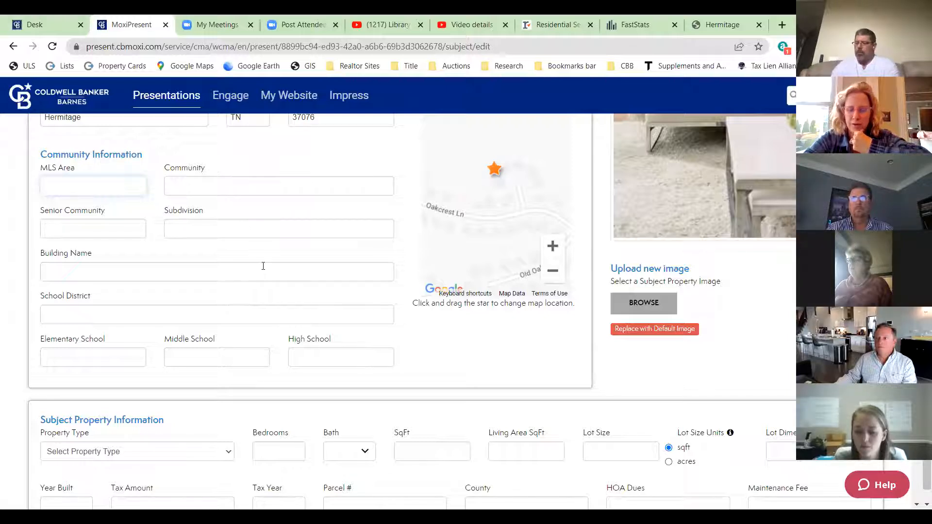
- Enter 3 bedrooms, 2 full baths and 2200 square feet for the subject property
{"action": "scroll", "coordinate": [276, 304], "scroll_direction": "down", "scroll_amount": 3}
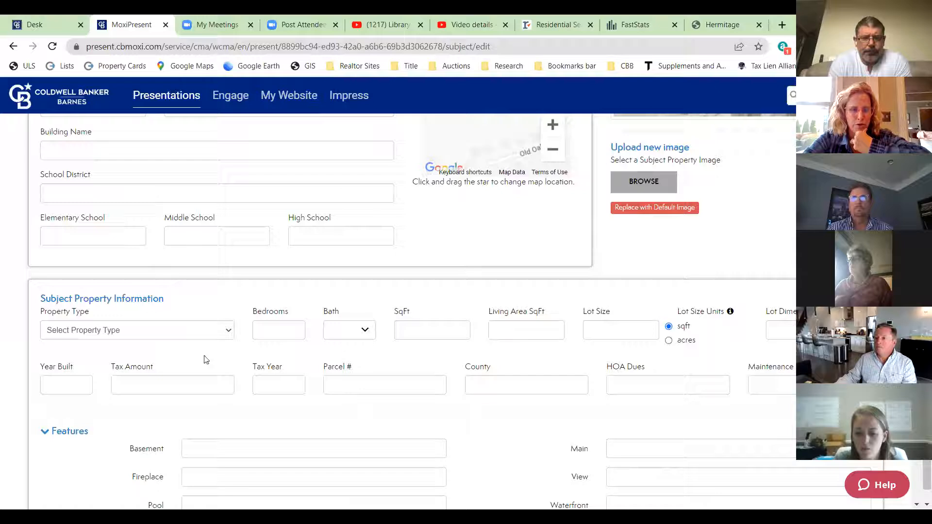
{"action": "left_click", "coordinate": [285, 324]}
{"action": "type", "text": "3"}
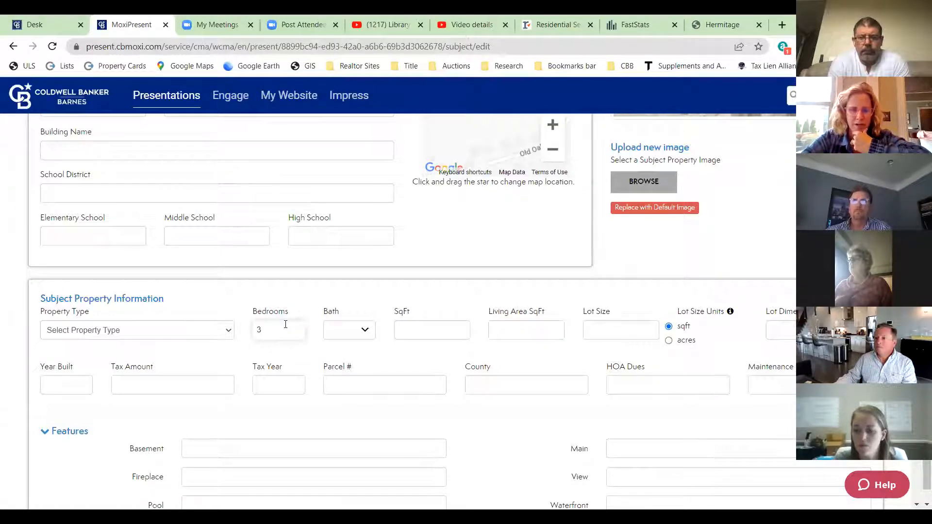
{"action": "left_click", "coordinate": [365, 330]}
{"action": "left_click", "coordinate": [398, 374]}
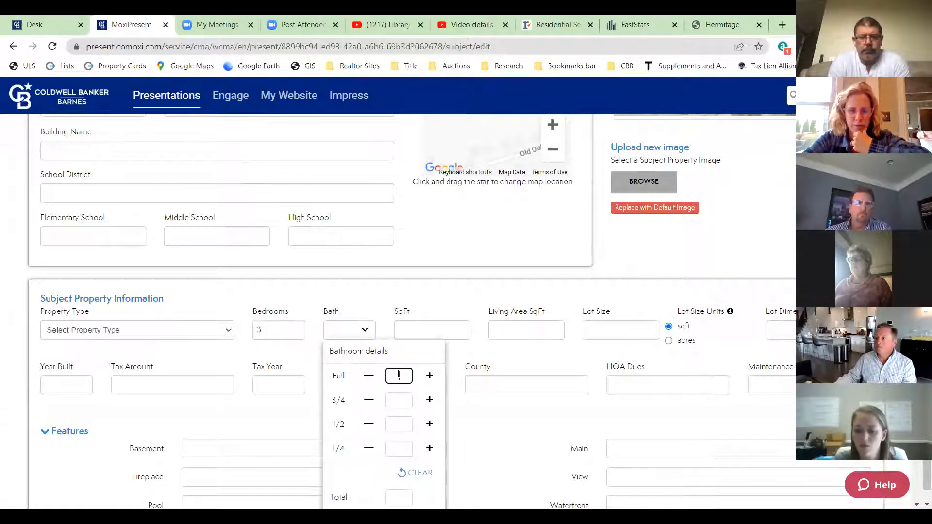
{"action": "type", "text": "2"}
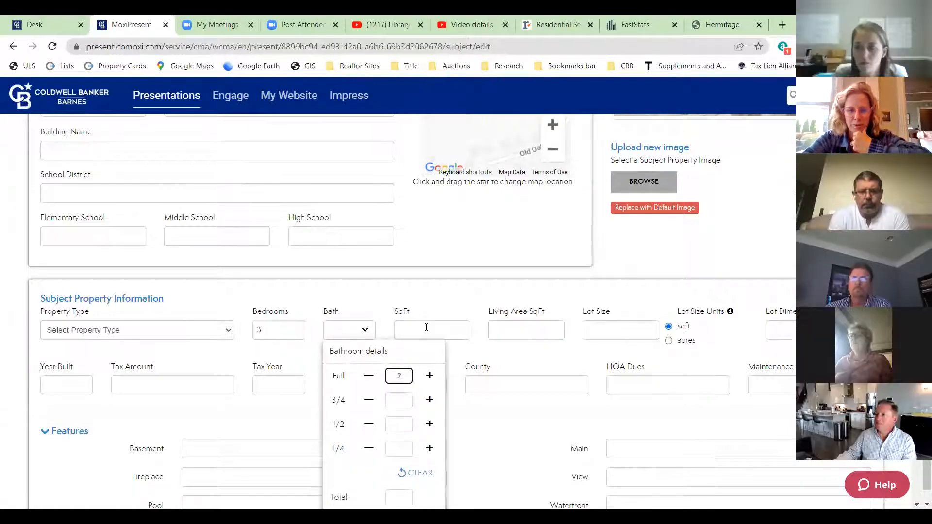
{"action": "left_click", "coordinate": [426, 328]}
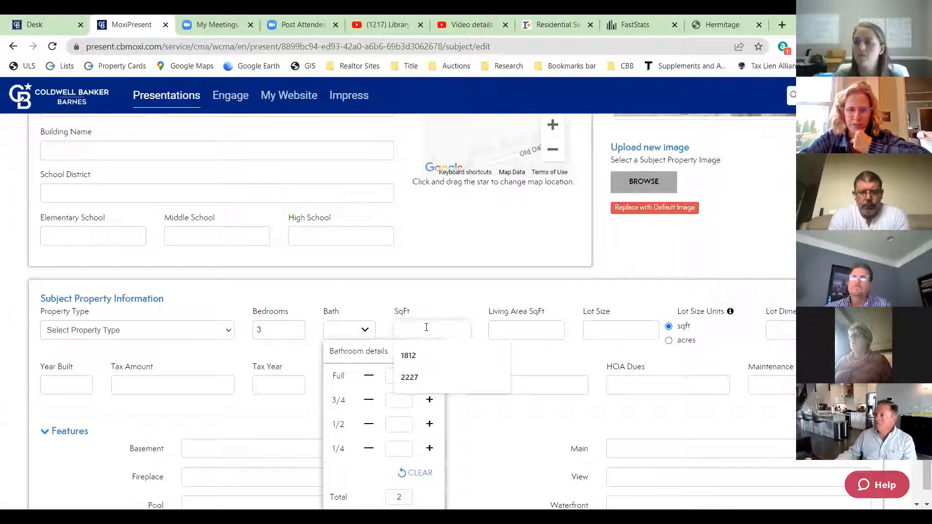
{"action": "type", "text": "2200"}
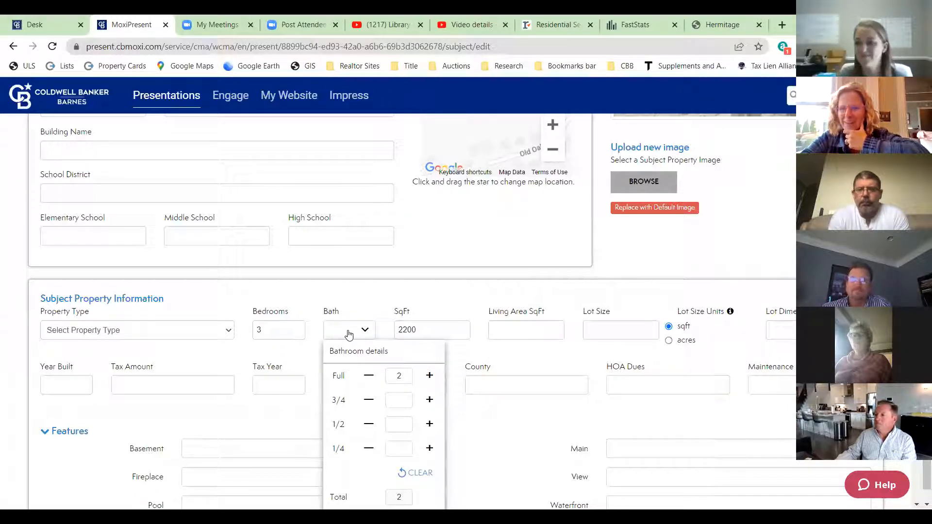
{"action": "scroll", "coordinate": [406, 416], "scroll_direction": "down", "scroll_amount": 4}
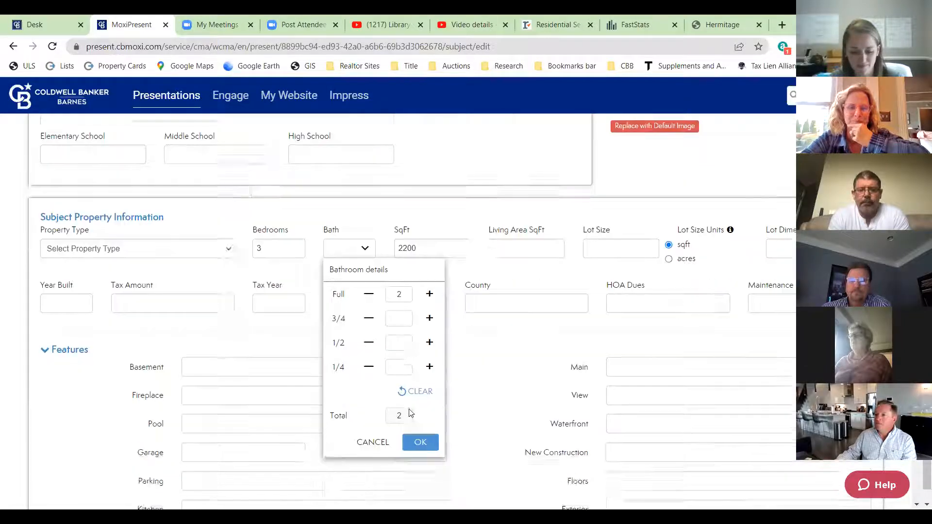
{"action": "left_click", "coordinate": [421, 342]}
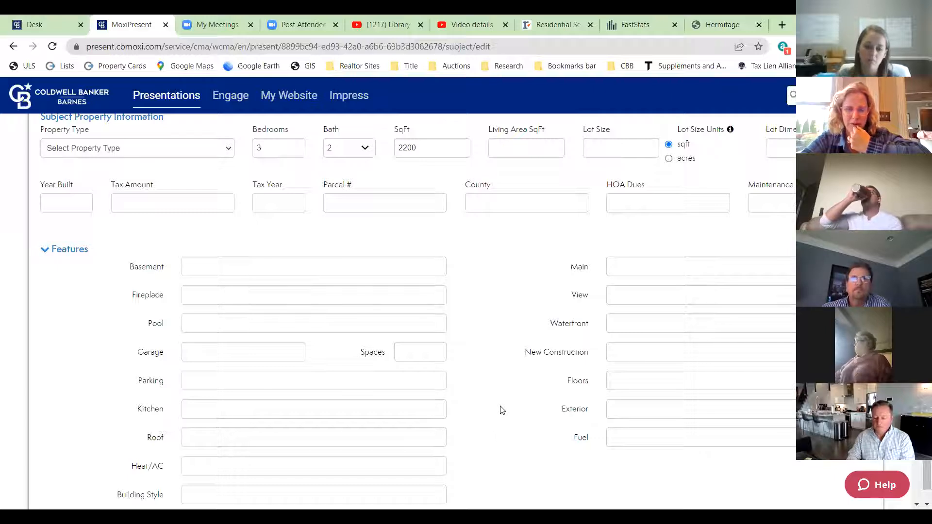
{"action": "scroll", "coordinate": [502, 410], "scroll_direction": "up", "scroll_amount": 3}
{"action": "scroll", "coordinate": [502, 411], "scroll_direction": "up", "scroll_amount": 6}
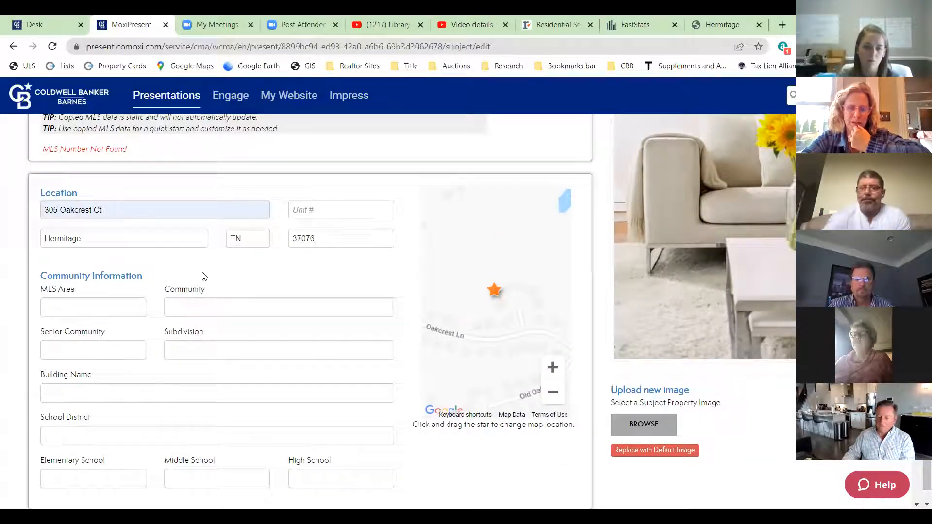
{"action": "scroll", "coordinate": [233, 330], "scroll_direction": "up", "scroll_amount": 4}
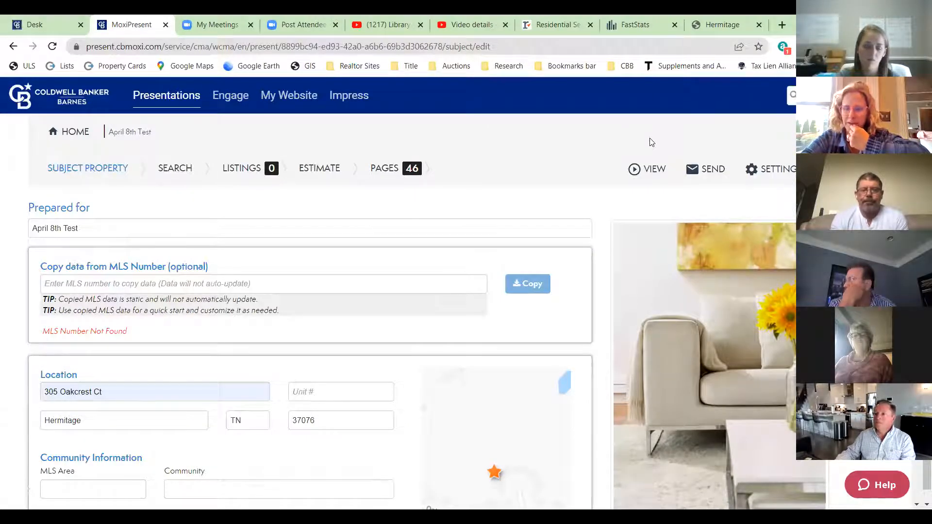
{"action": "scroll", "coordinate": [723, 310], "scroll_direction": "down", "scroll_amount": 4}
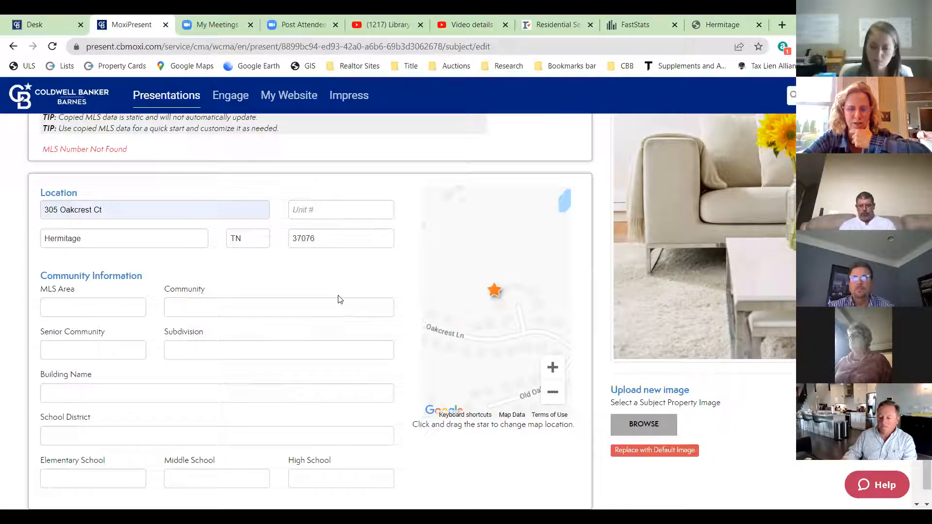
{"action": "scroll", "coordinate": [342, 300], "scroll_direction": "down", "scroll_amount": 3}
{"action": "scroll", "coordinate": [340, 299], "scroll_direction": "down", "scroll_amount": 4}
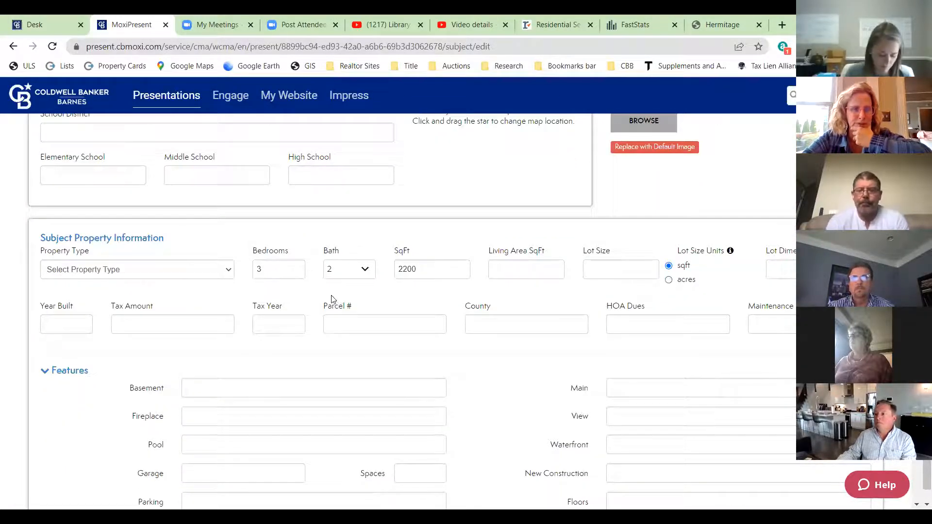
- Set the property type to Single-Family Home and Year Built to 1988
{"action": "left_click", "coordinate": [207, 265]}
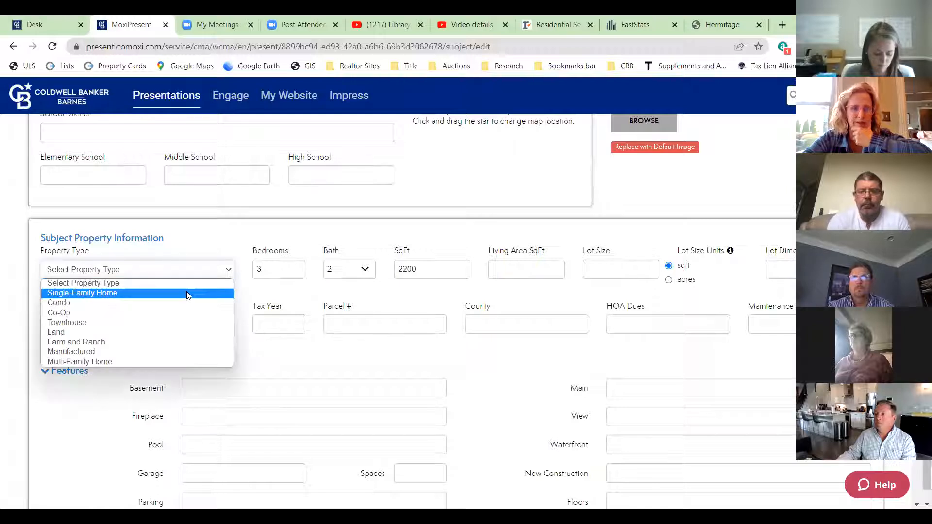
{"action": "left_click", "coordinate": [187, 292]}
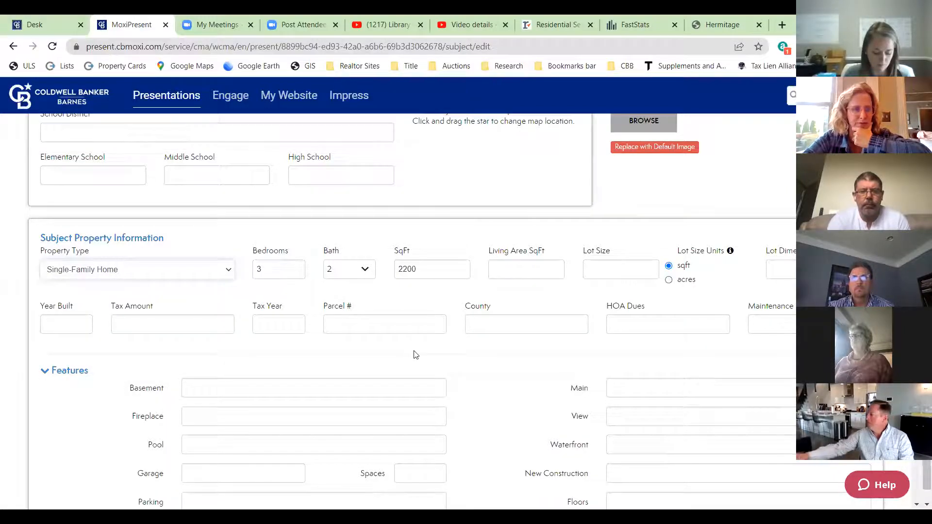
{"action": "left_click", "coordinate": [72, 319]}
{"action": "type", "text": "1988"}
{"action": "scroll", "coordinate": [255, 297], "scroll_direction": "up", "scroll_amount": 1}
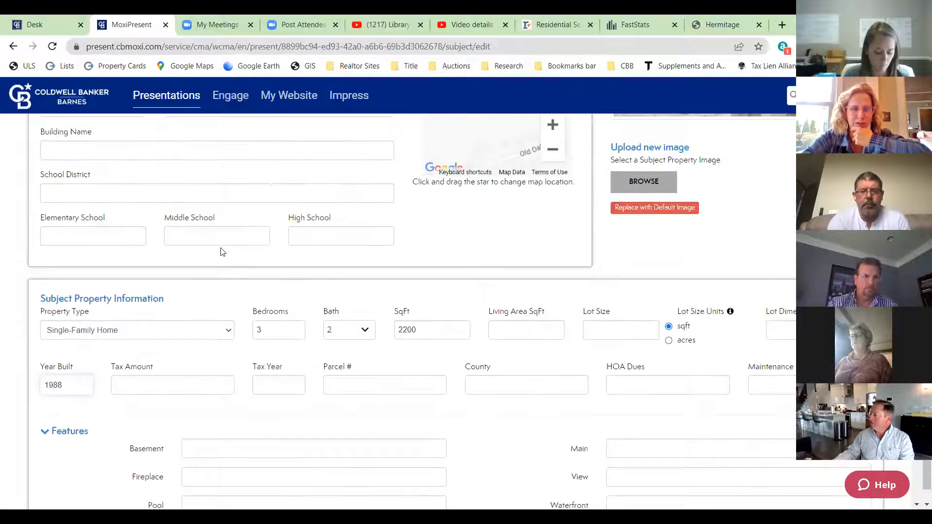
{"action": "left_click", "coordinate": [255, 297]}
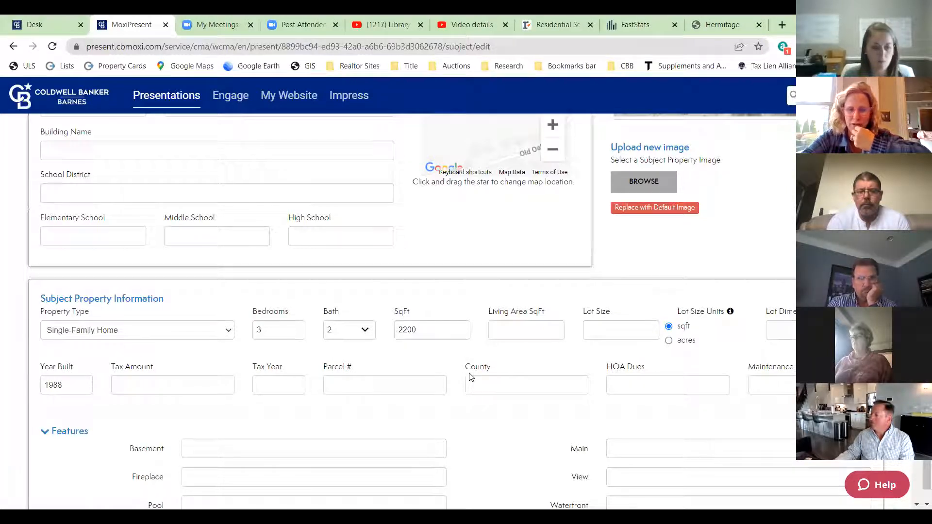
{"action": "scroll", "coordinate": [459, 322], "scroll_direction": "down", "scroll_amount": 3}
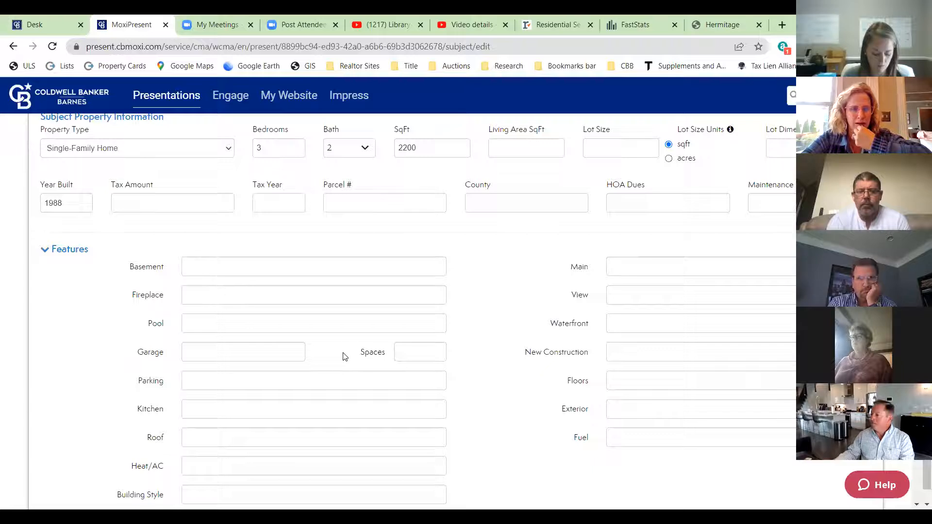
{"action": "scroll", "coordinate": [345, 357], "scroll_direction": "down", "scroll_amount": 3}
{"action": "scroll", "coordinate": [430, 273], "scroll_direction": "up", "scroll_amount": 2}
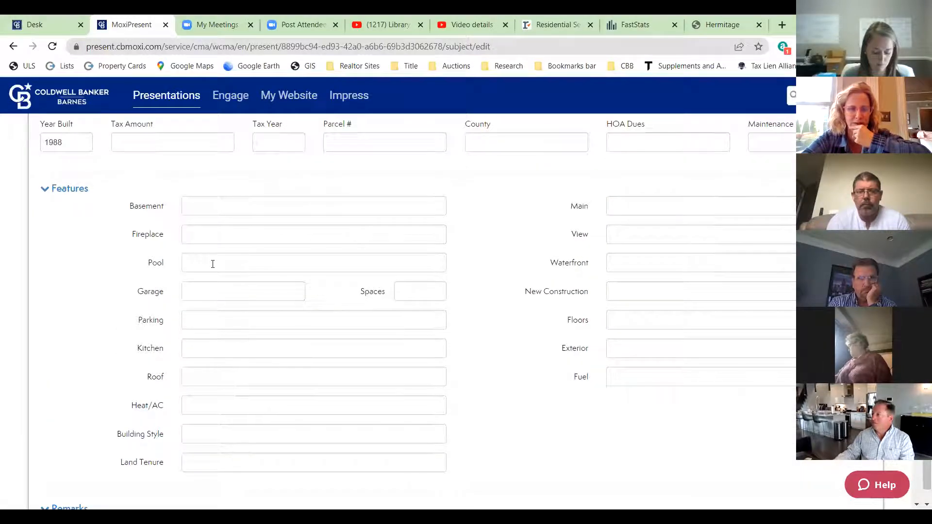
- Record an attached garage with 2 spaces and a gas fireplace
{"action": "left_click", "coordinate": [198, 299]}
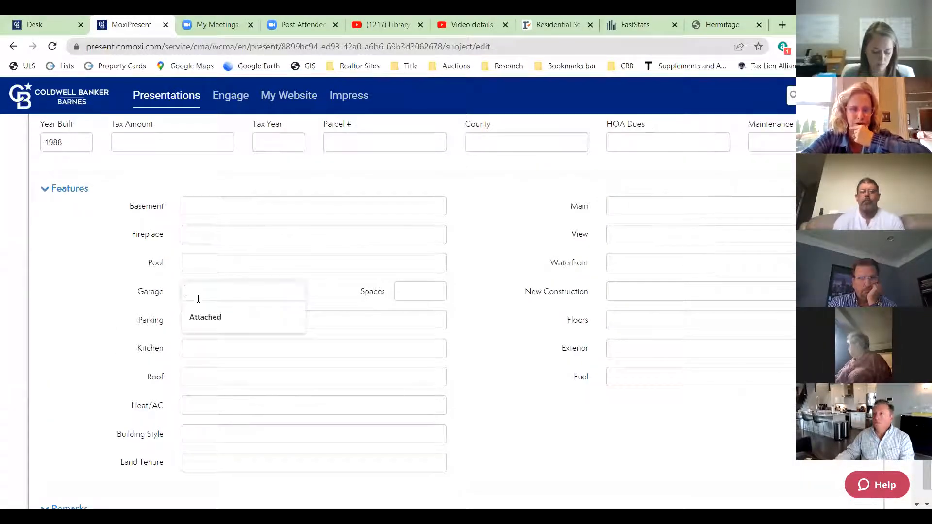
{"action": "left_click", "coordinate": [194, 318]}
{"action": "left_click", "coordinate": [405, 290]}
{"action": "type", "text": "2"}
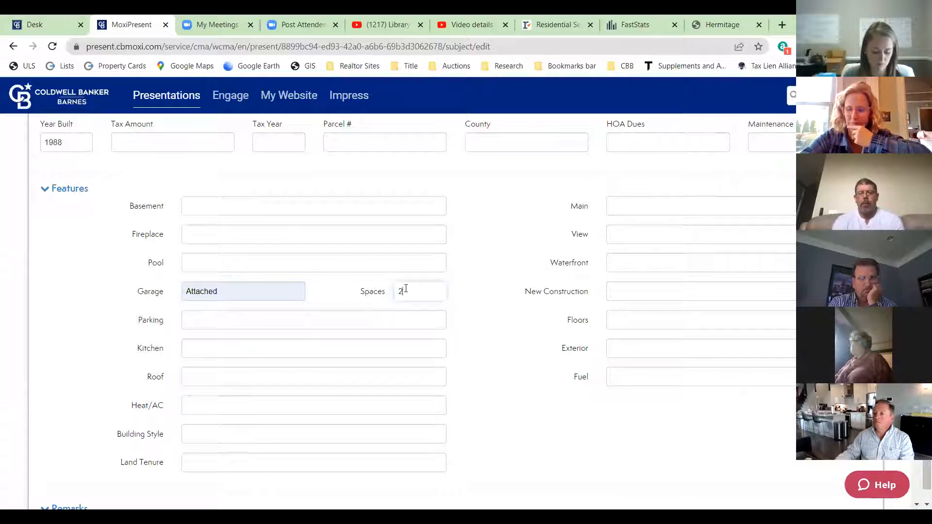
{"action": "key", "text": "Tab"}
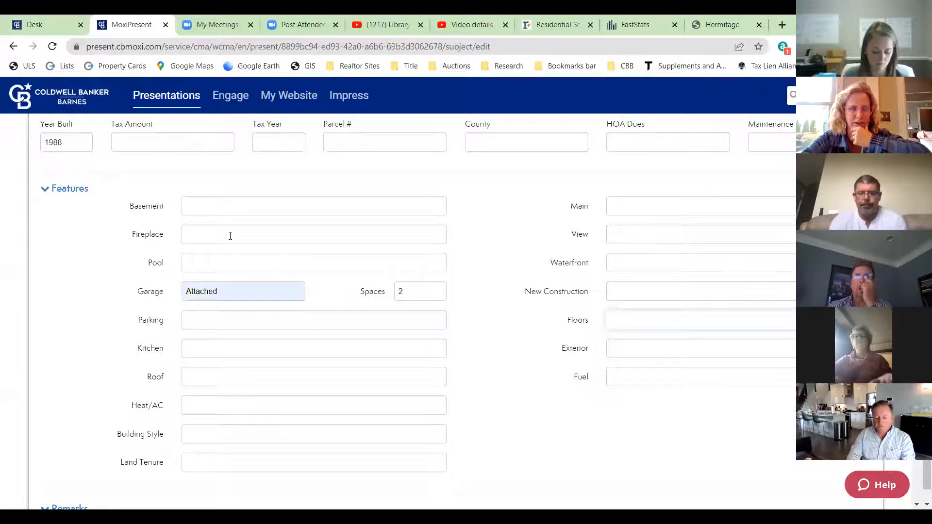
{"action": "left_click", "coordinate": [230, 236]}
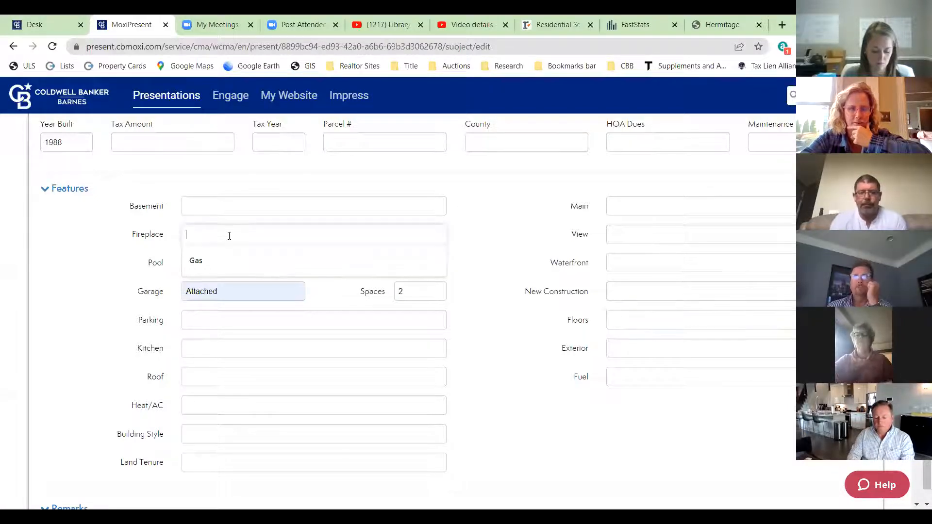
{"action": "left_click", "coordinate": [199, 261]}
{"action": "scroll", "coordinate": [470, 410], "scroll_direction": "down", "scroll_amount": 6}
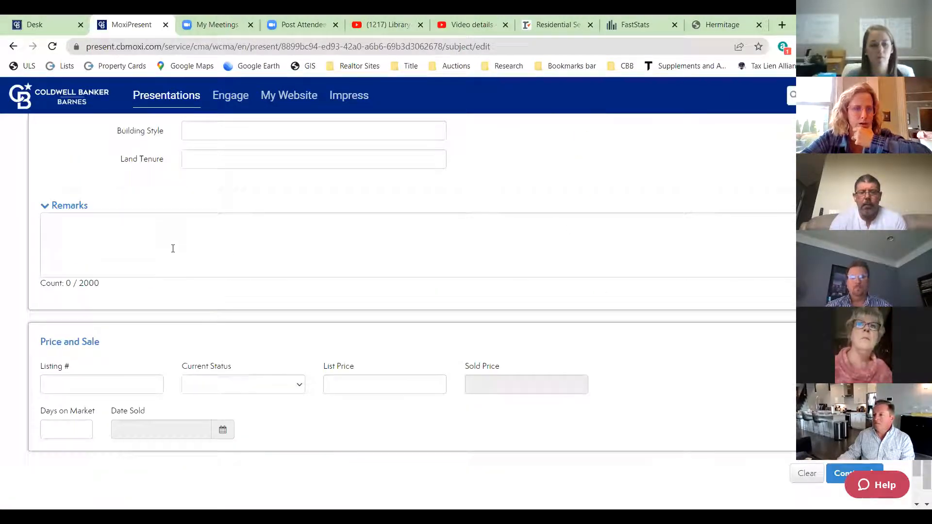
- Write the remark 'If home were to have updated kitchen and bathrooms, the suggested list price could increase $30,000'
{"action": "left_click", "coordinate": [97, 222]}
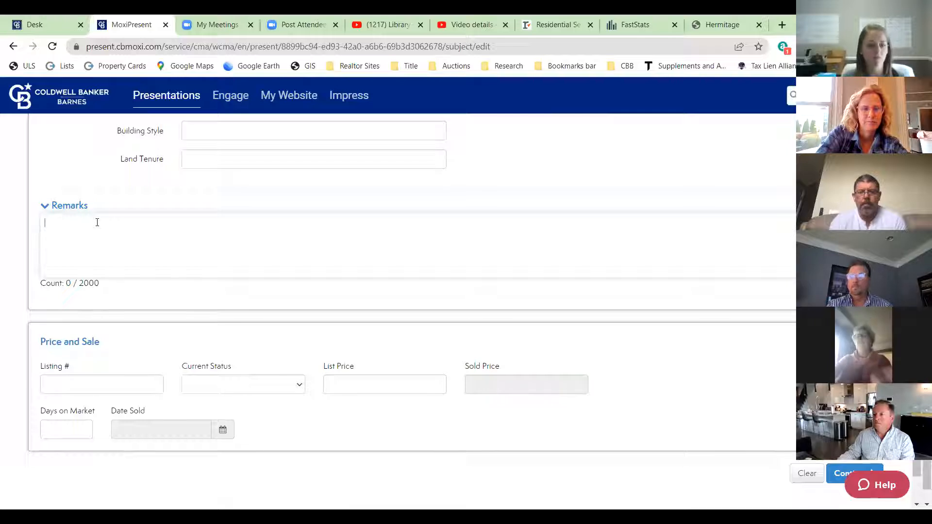
{"action": "type", "text": "Home h"}
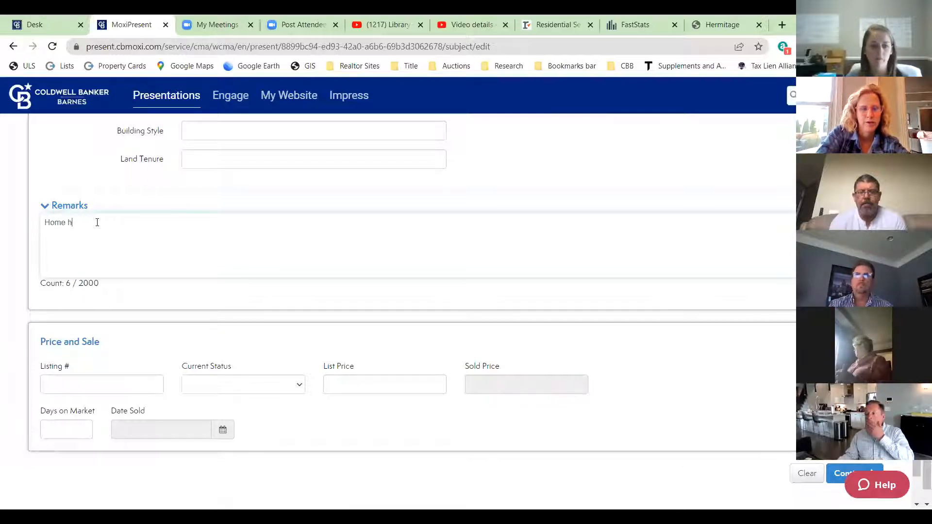
{"action": "key", "text": "BackSpace"}
{"action": "type", "text": "needs "}
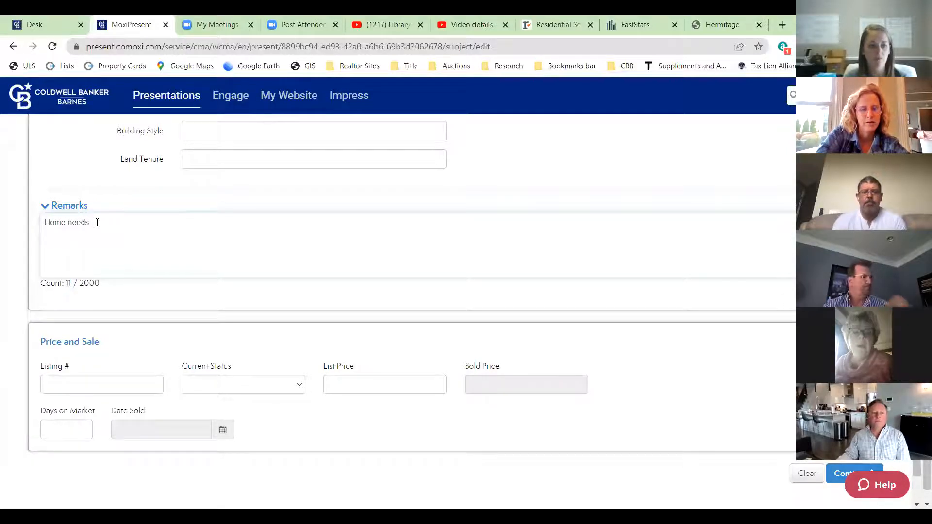
{"action": "type", "text": "bathroo"}
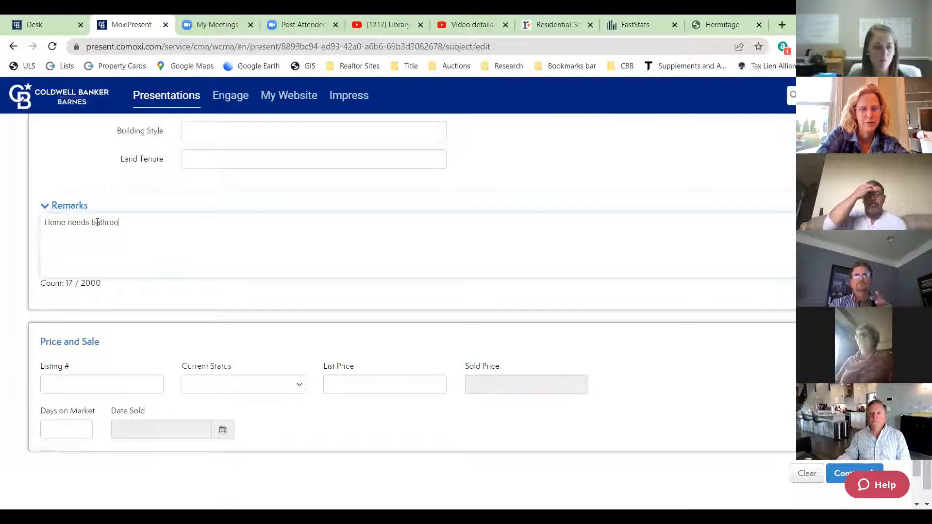
{"action": "key", "text": "BackSpace"}
{"action": "key", "text": "BackSpace"}
{"action": "key", "text": "BackSpace"}
{"action": "key", "text": "BackSpace"}
{"action": "key", "text": "BackSpace"}
{"action": "key", "text": "BackSpace"}
{"action": "key", "text": "BackSpace"}
{"action": "key", "text": "BackSpace"}
{"action": "key", "text": "BackSpace"}
{"action": "key", "text": "BackSpace"}
{"action": "key", "text": "BackSpace"}
{"action": "key", "text": "BackSpace"}
{"action": "key", "text": "BackSpace"}
{"action": "key", "text": "BackSpace"}
{"action": "key", "text": "BackSpace"}
{"action": "key", "text": "BackSpace"}
{"action": "key", "text": "BackSpace"}
{"action": "key", "text": "BackSpace"}
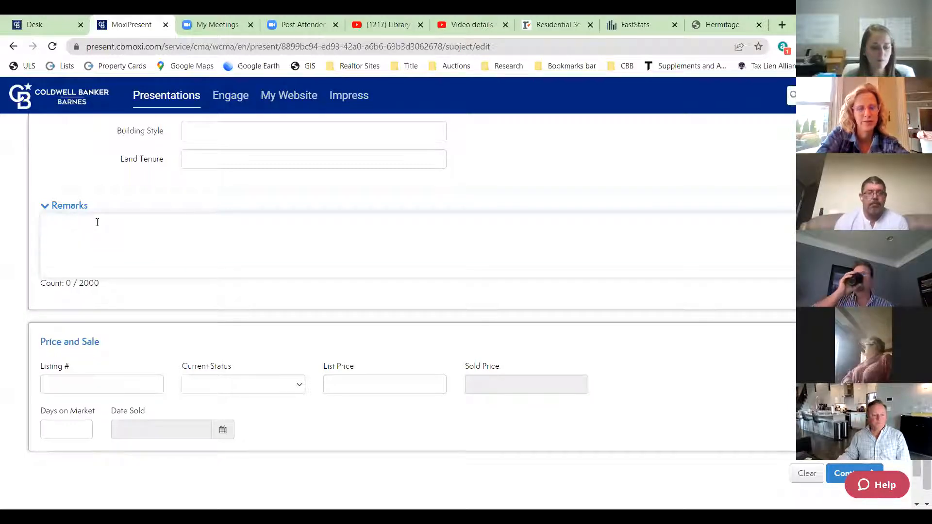
{"action": "type", "text": "If j"}
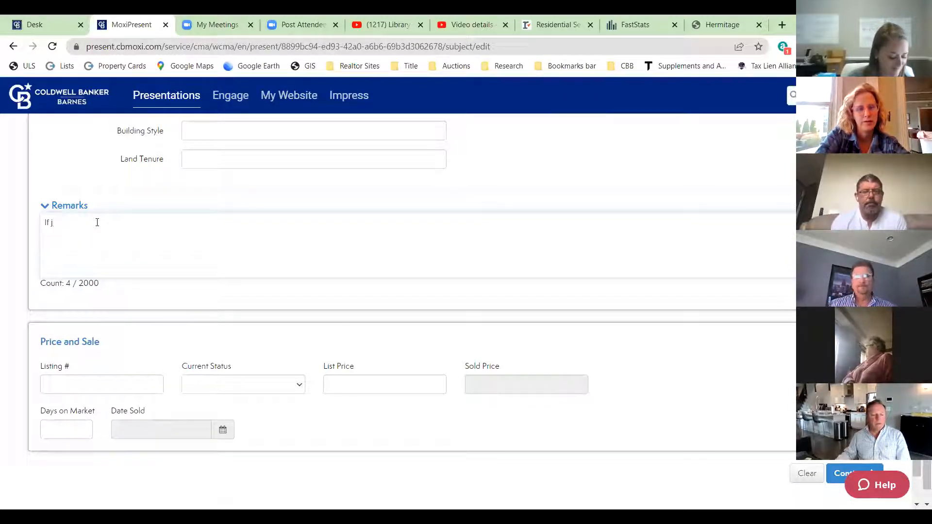
{"action": "key", "text": "BackSpace"}
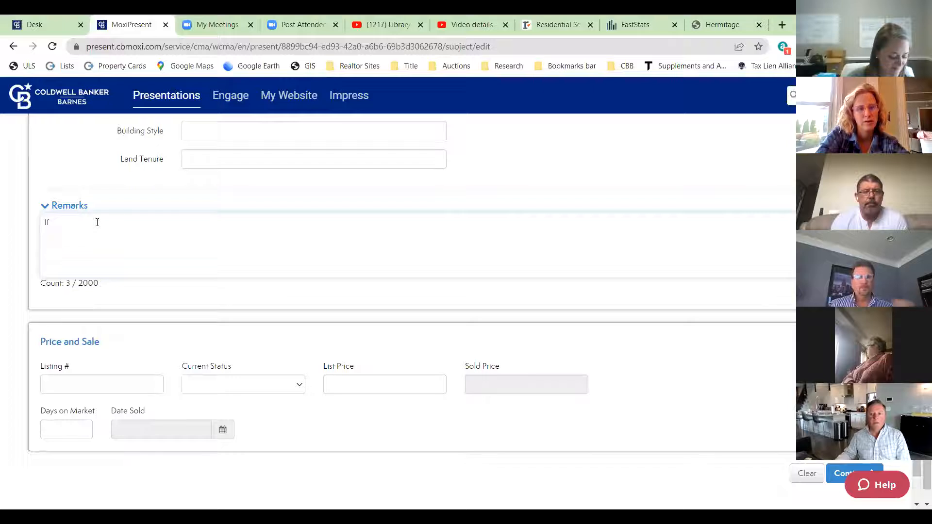
{"action": "type", "text": "home were to have updated kitchen and bathroom"}
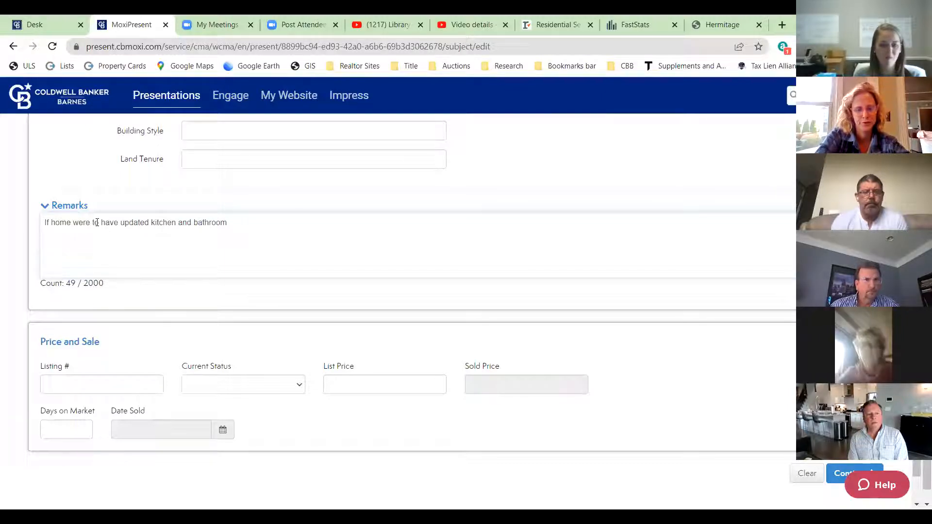
{"action": "type", "text": "s"}
{"action": "key", "text": "BackSpace"}
{"action": "type", "text": ", the suggested list price "}
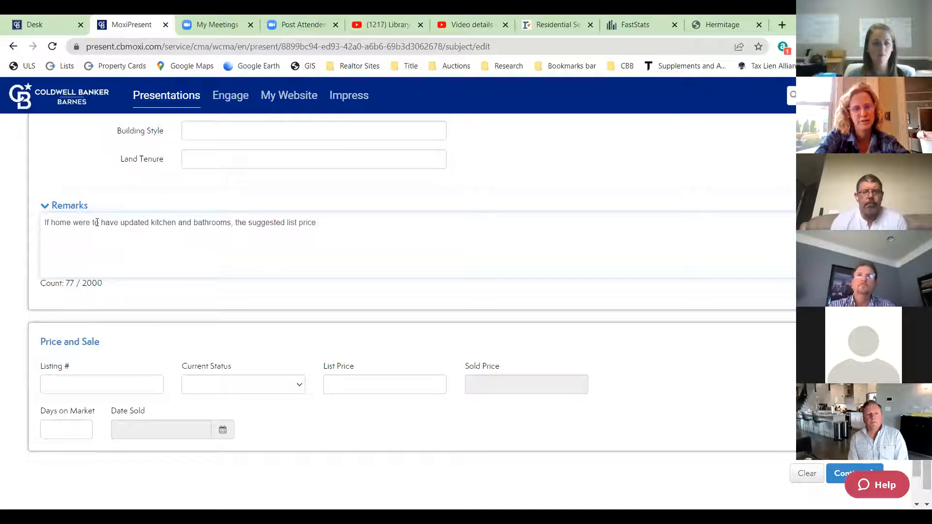
{"action": "type", "text": "could increase $30,000."}
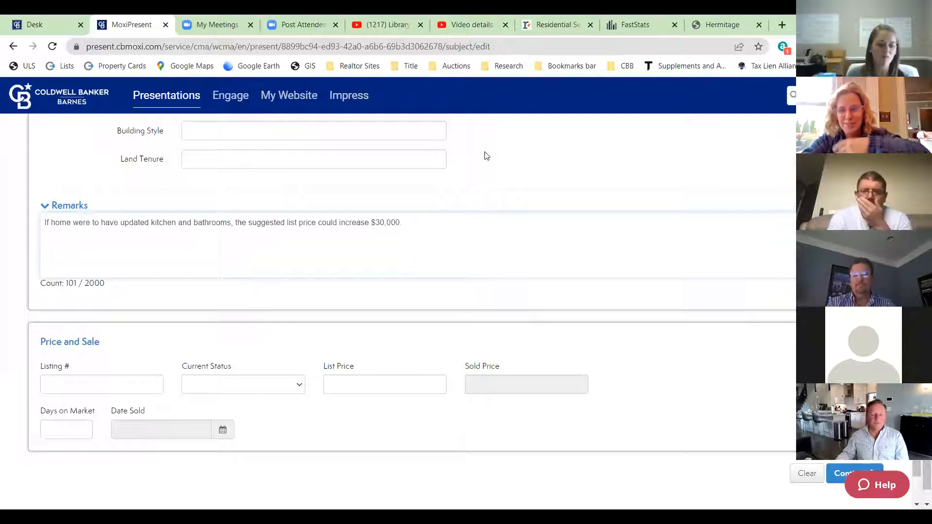
{"action": "scroll", "coordinate": [494, 184], "scroll_direction": "down", "scroll_amount": 2}
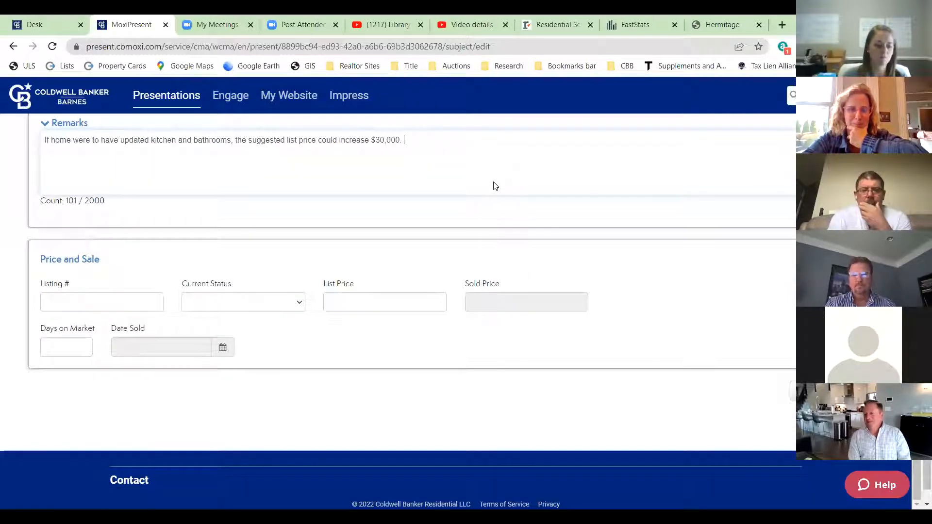
{"action": "scroll", "coordinate": [494, 183], "scroll_direction": "up", "scroll_amount": 3}
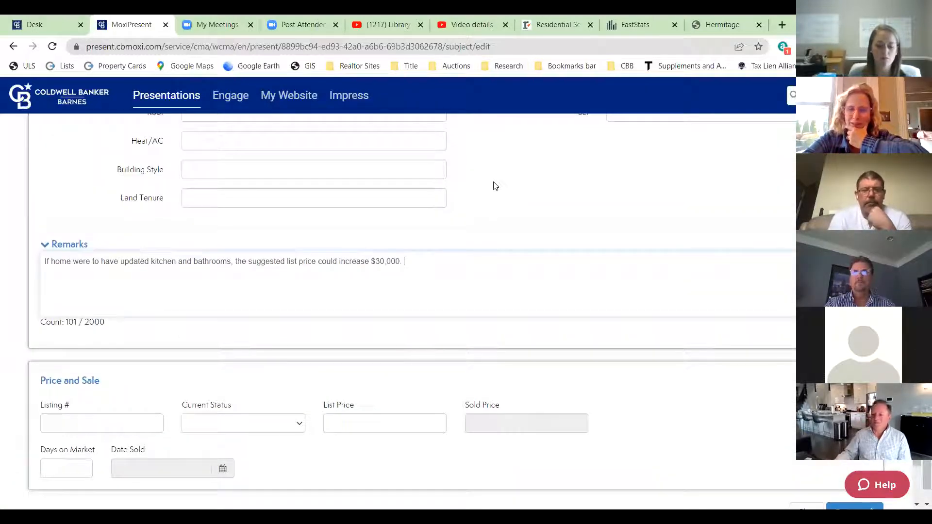
{"action": "scroll", "coordinate": [484, 194], "scroll_direction": "down", "scroll_amount": 2}
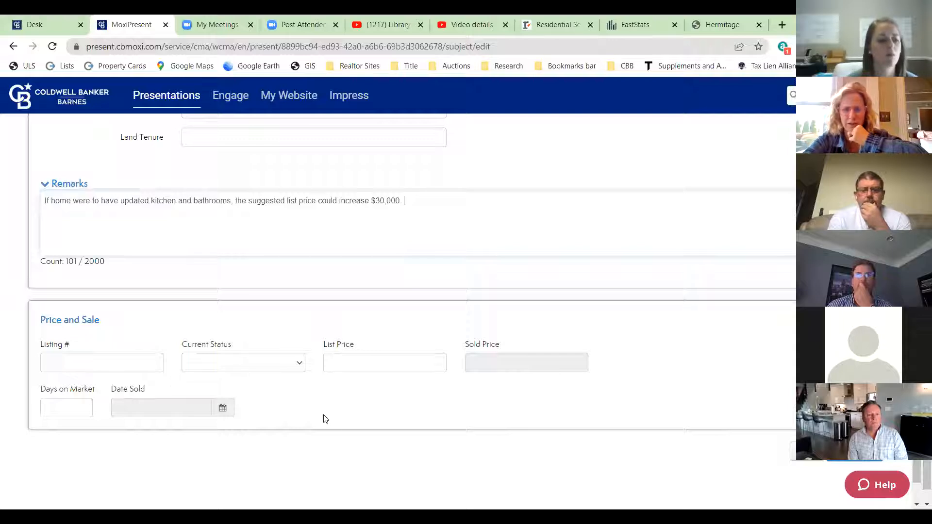
- Enter 430000 as the subject property's list price
{"action": "left_click", "coordinate": [344, 360]}
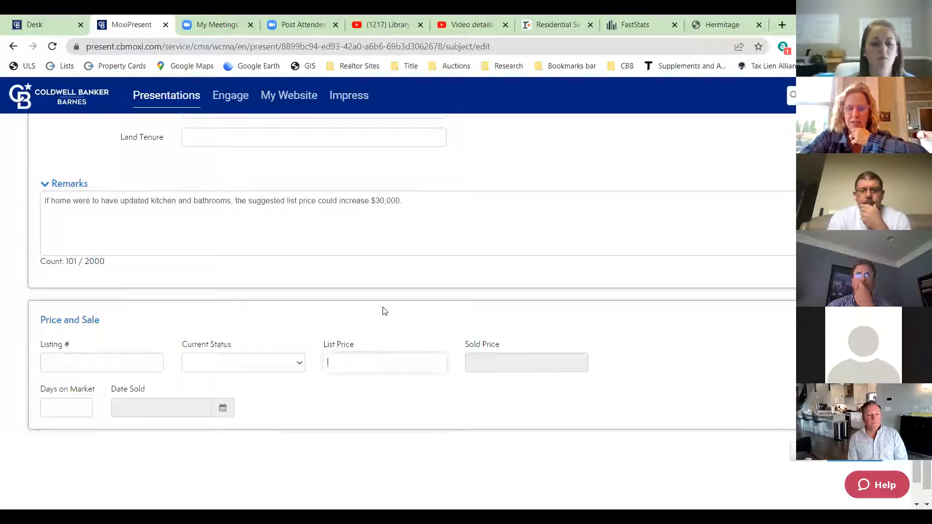
{"action": "type", "text": "430000"}
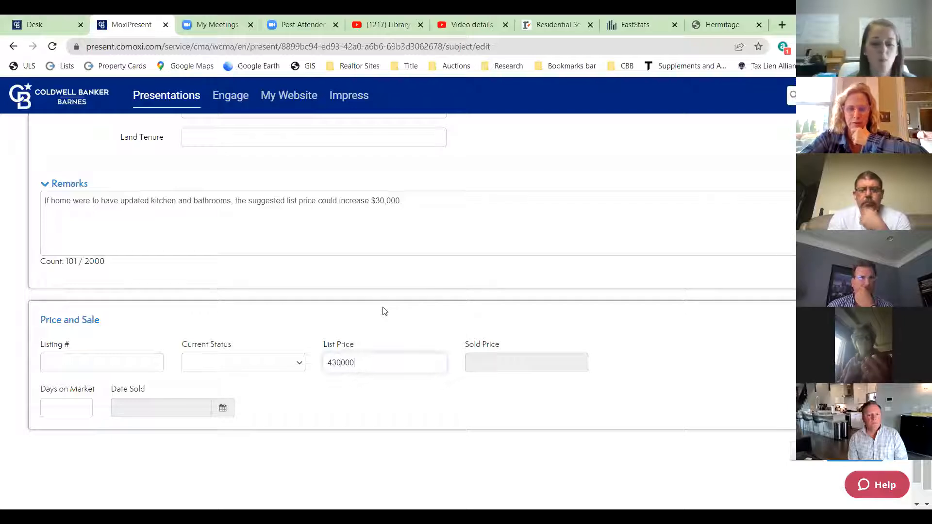
{"action": "left_click", "coordinate": [389, 386]}
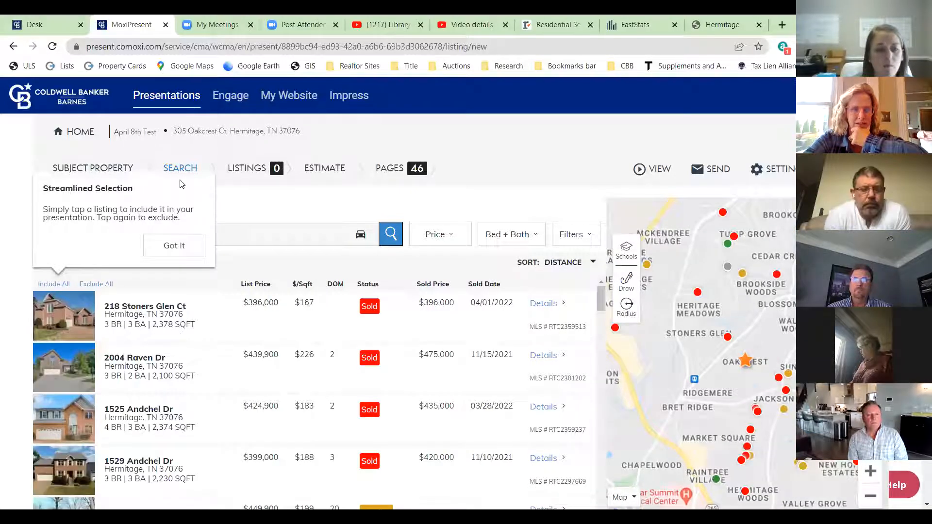
- Dismiss the Streamlined Selection tip and expand the Filters dropdown
{"action": "left_click", "coordinate": [174, 246]}
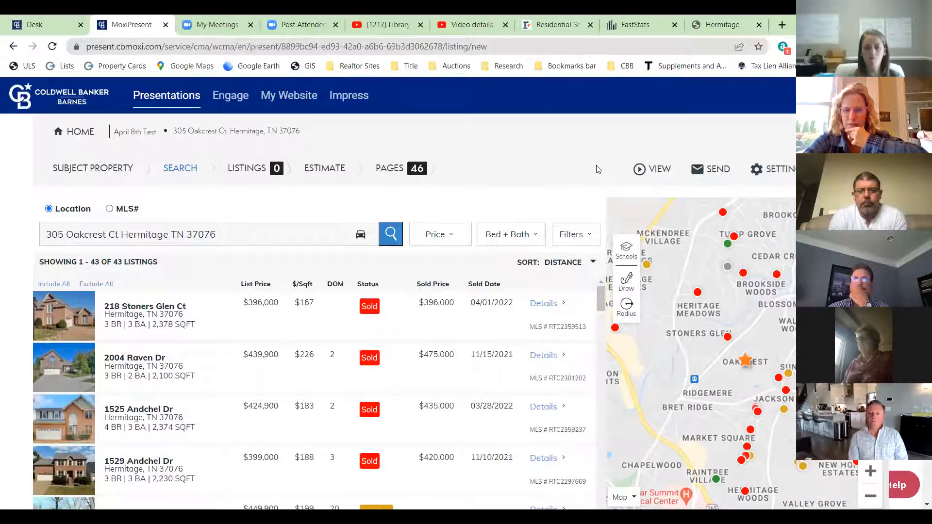
{"action": "left_click", "coordinate": [569, 236]}
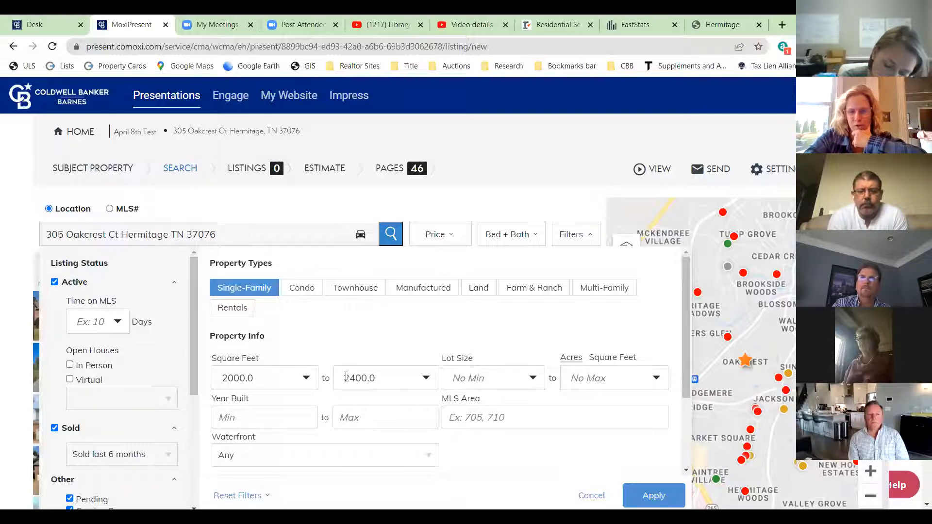
- Apply a Year Built maximum of 2010 to the comparables search
{"action": "left_click", "coordinate": [364, 416]}
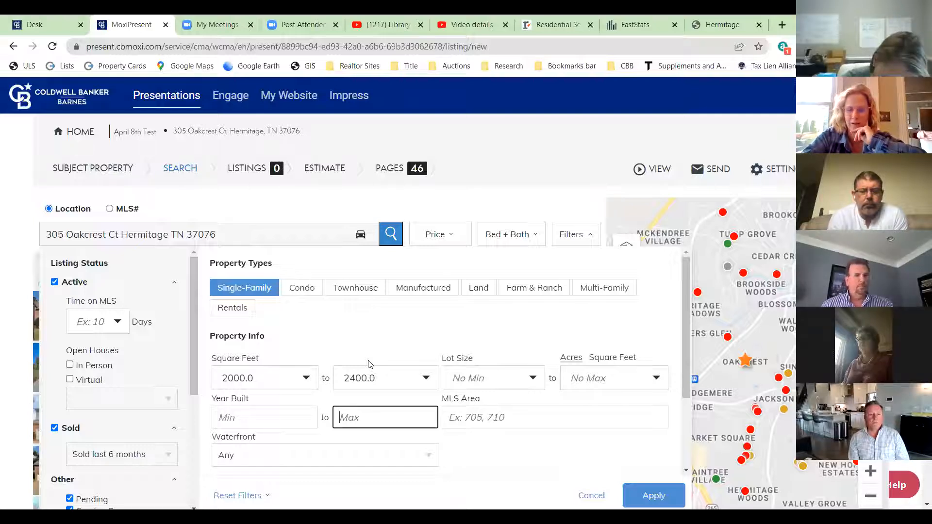
{"action": "type", "text": "2010"}
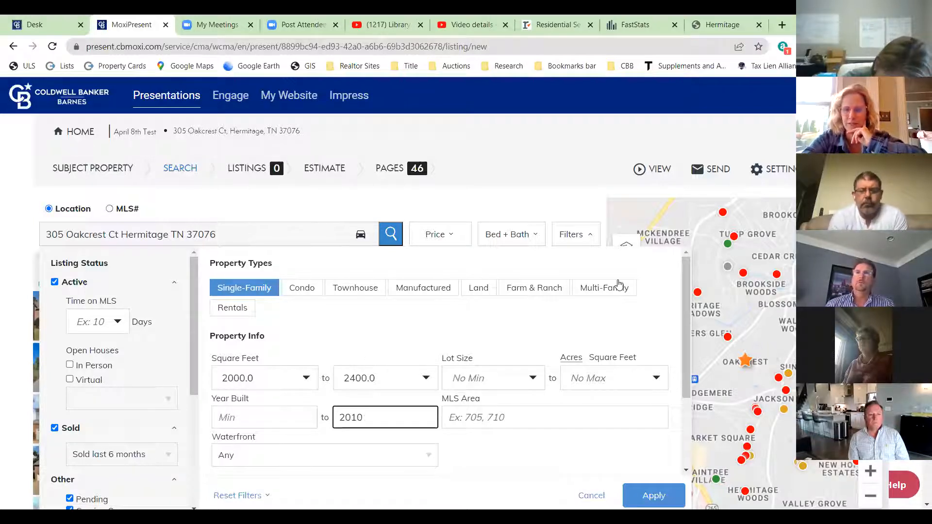
{"action": "left_click", "coordinate": [653, 496]}
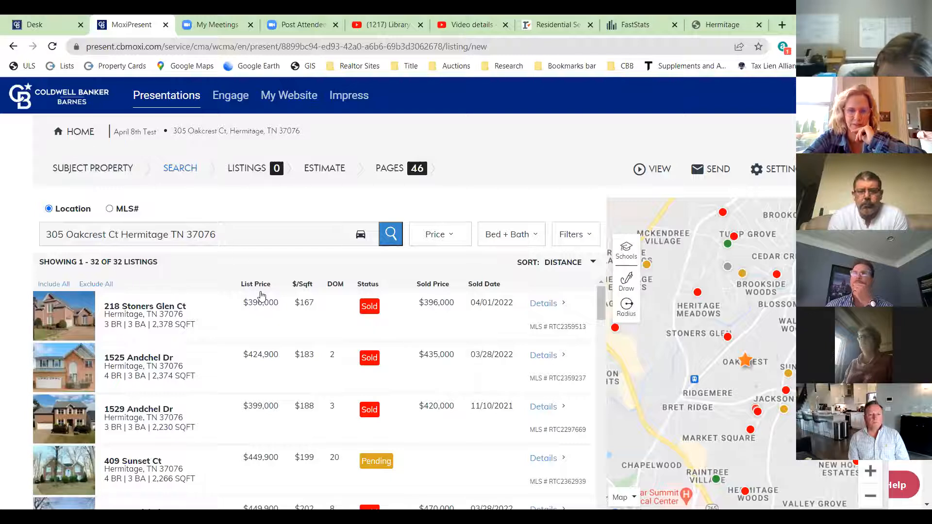
{"action": "left_click", "coordinate": [533, 236]}
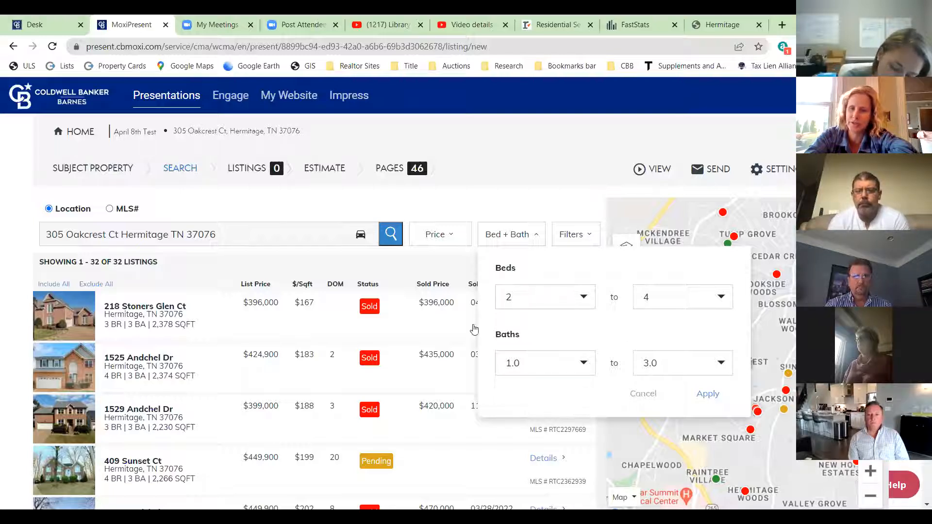
- Apply Bed + Bath filters of minimum 3 beds and 2 to 3.0 baths
{"action": "left_click", "coordinate": [538, 299]}
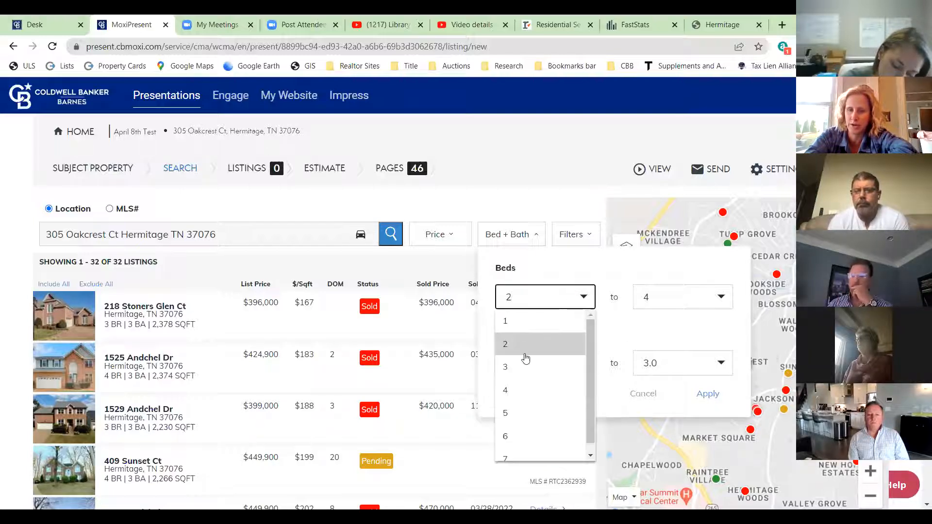
{"action": "left_click", "coordinate": [509, 366]}
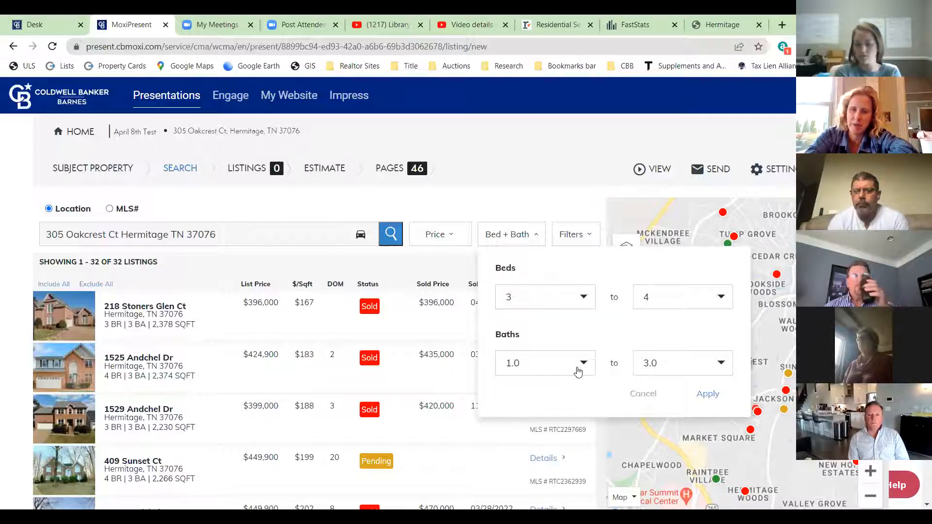
{"action": "left_click", "coordinate": [584, 364]}
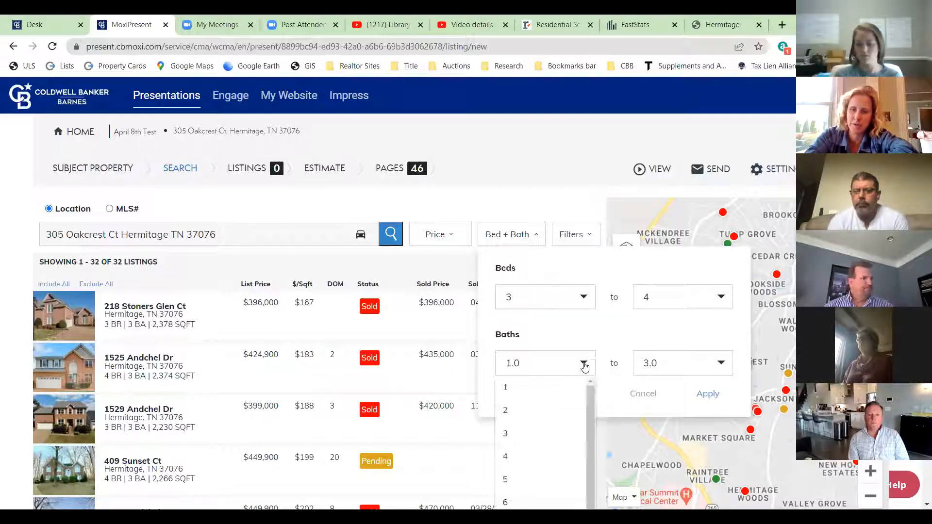
{"action": "left_click", "coordinate": [547, 410]}
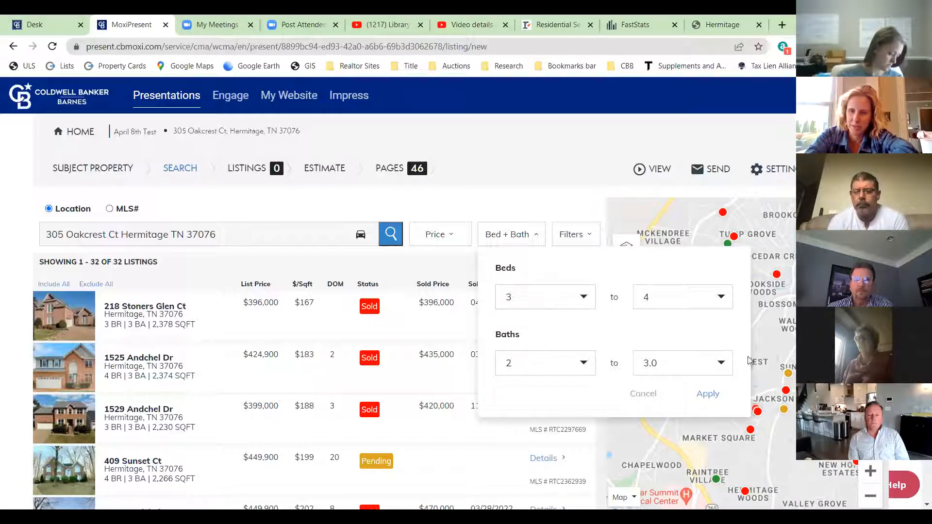
{"action": "left_click", "coordinate": [720, 364]}
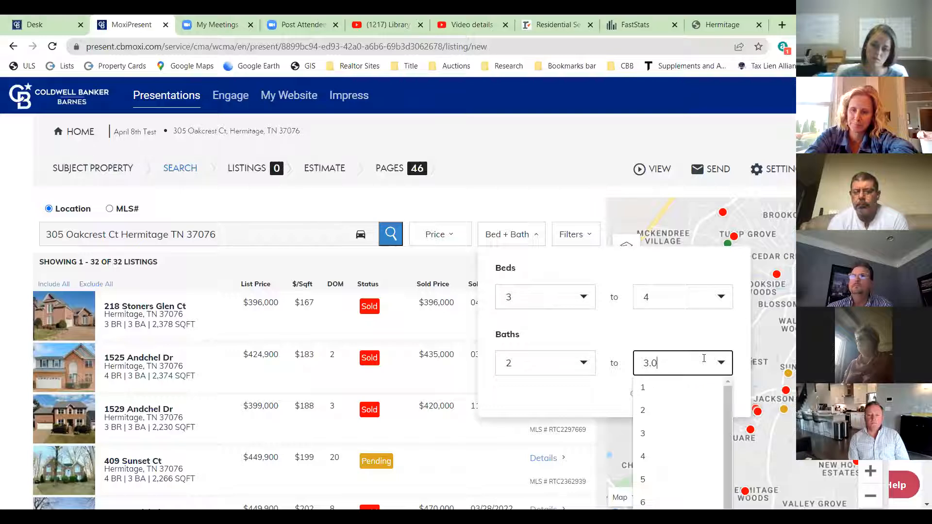
{"action": "left_click", "coordinate": [602, 332]}
{"action": "left_click", "coordinate": [707, 393]}
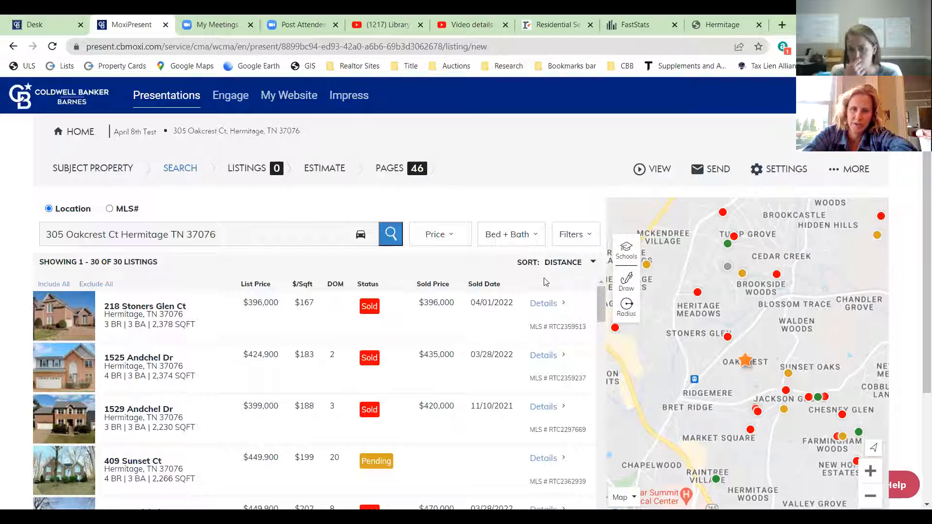
- Zoom and pan the map around the subject property until the results cover 25 nearby listings
{"action": "left_click", "coordinate": [593, 264]}
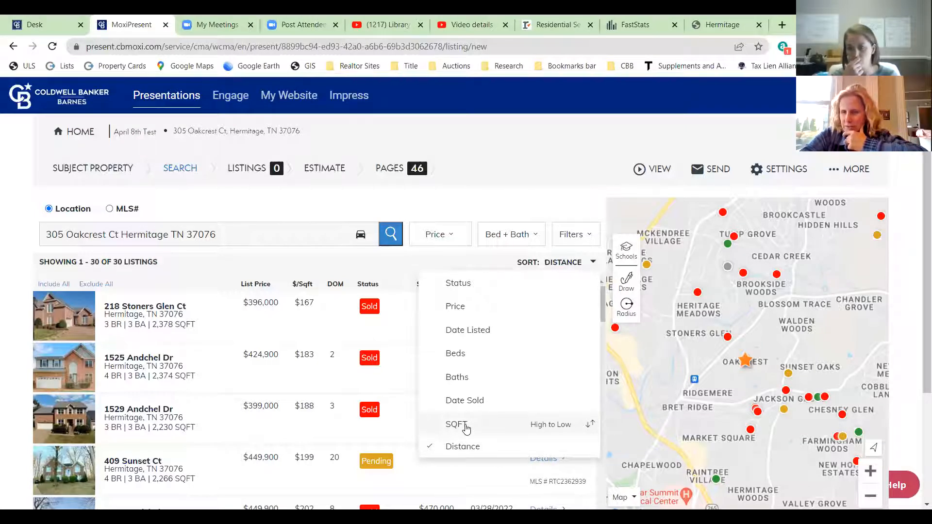
{"action": "left_click", "coordinate": [871, 471]}
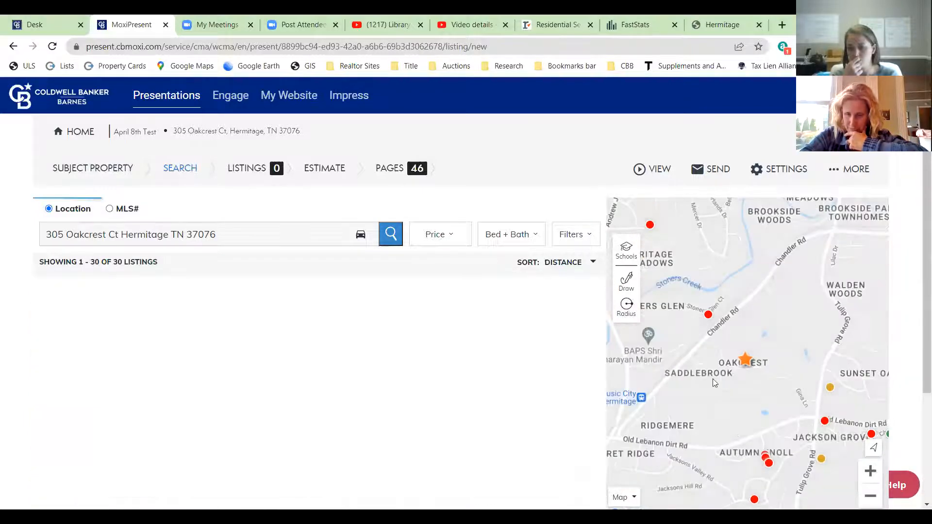
{"action": "left_click_drag", "start_coordinate": [790, 428], "coordinate": [754, 334]}
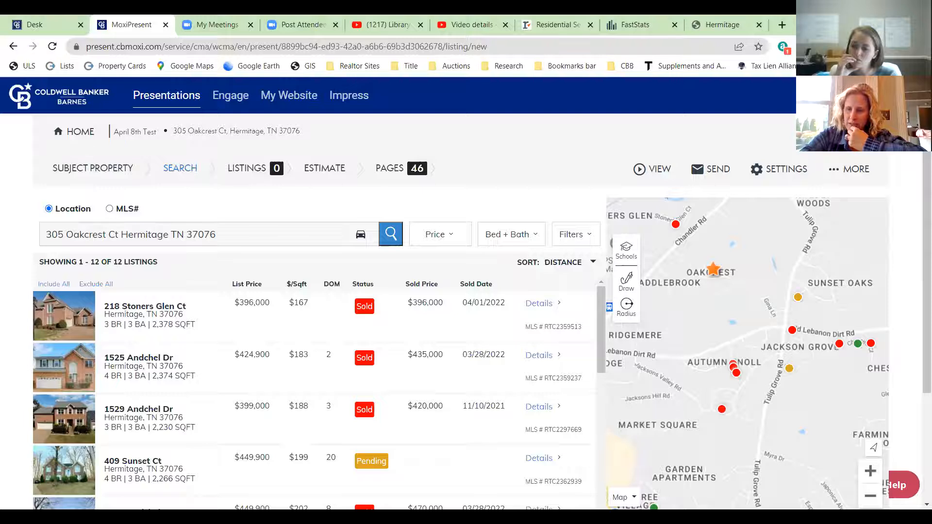
{"action": "left_click", "coordinate": [872, 500]}
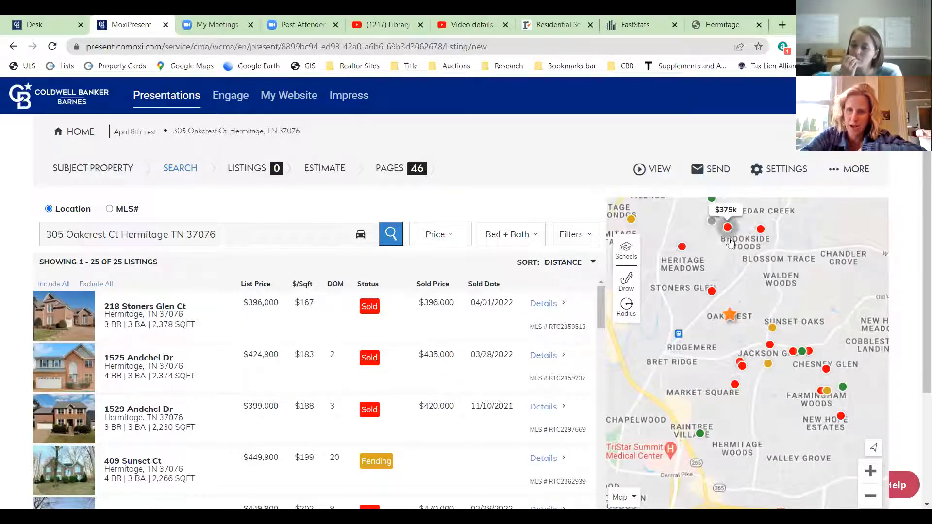
{"action": "left_click", "coordinate": [870, 473]}
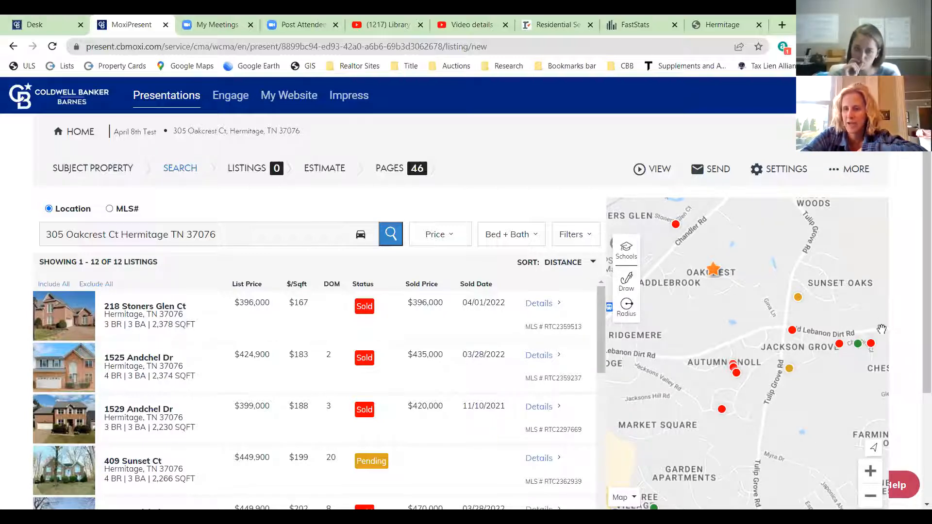
{"action": "left_click_drag", "start_coordinate": [744, 288], "coordinate": [770, 353]}
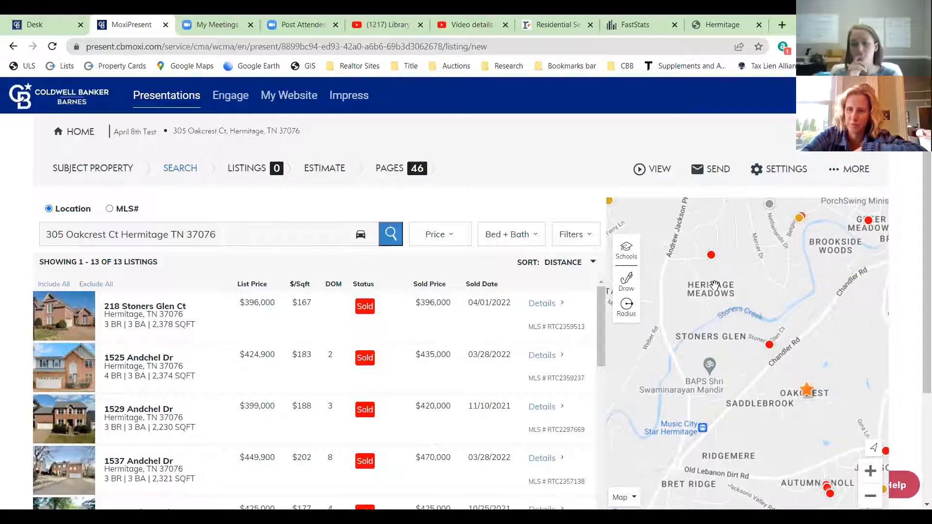
{"action": "left_click_drag", "start_coordinate": [799, 357], "coordinate": [773, 309]}
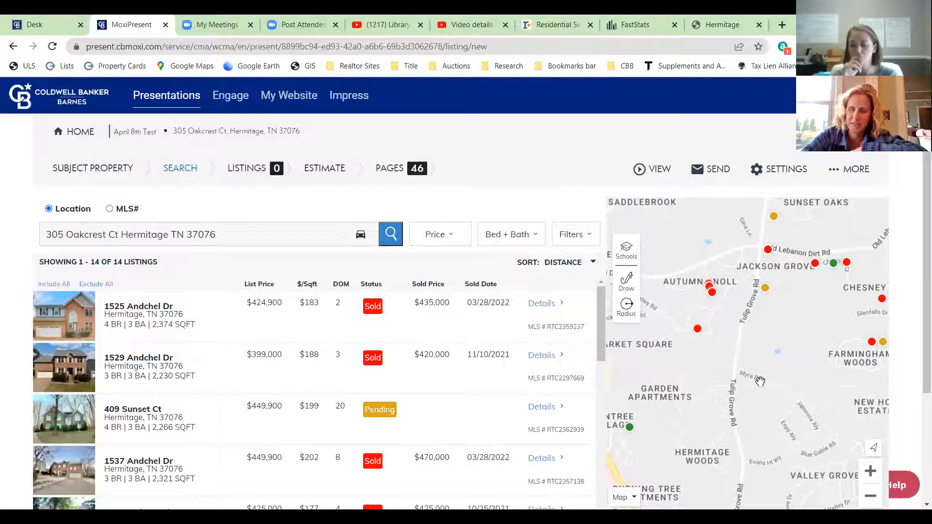
{"action": "left_click", "coordinate": [871, 495]}
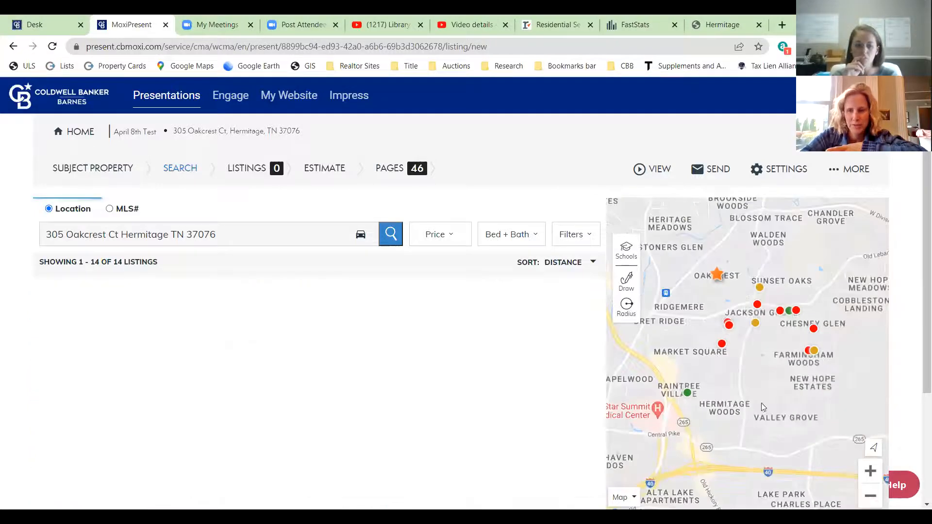
{"action": "left_click_drag", "start_coordinate": [716, 366], "coordinate": [731, 410]}
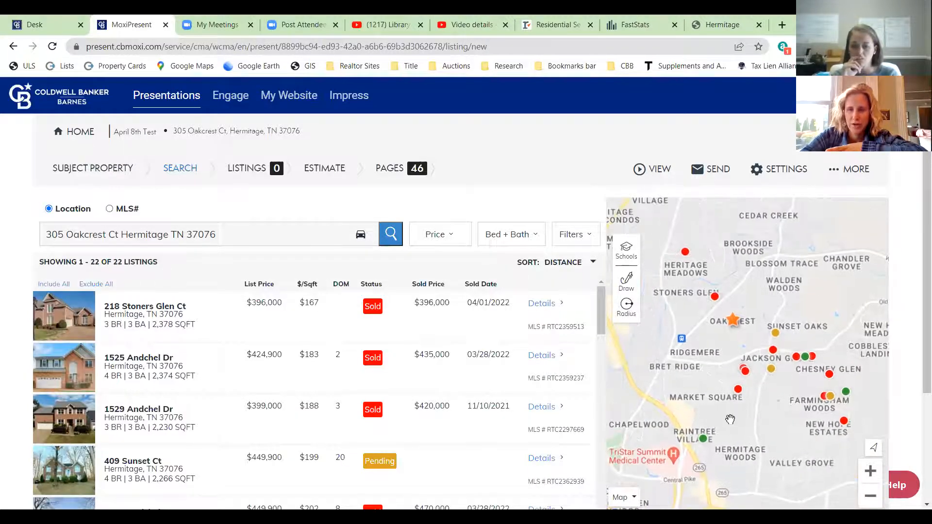
{"action": "left_click", "coordinate": [872, 472]}
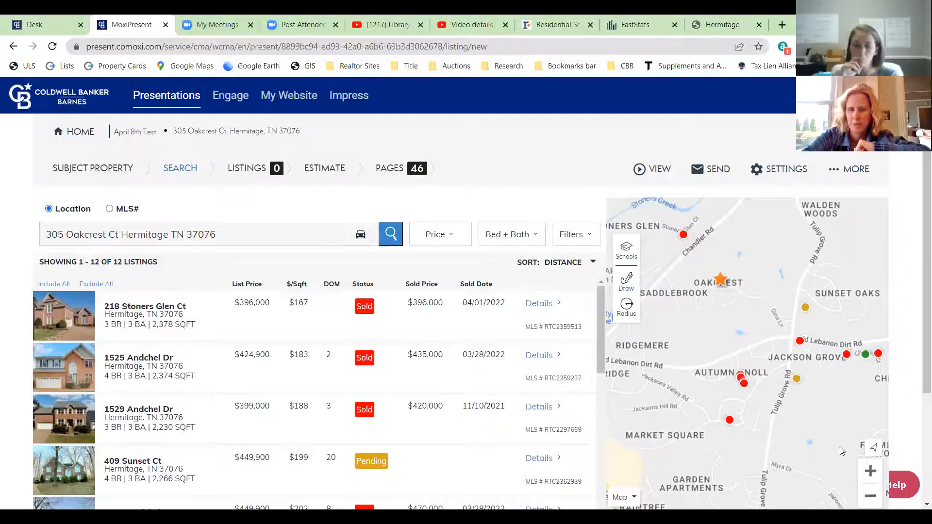
{"action": "left_click", "coordinate": [870, 496]}
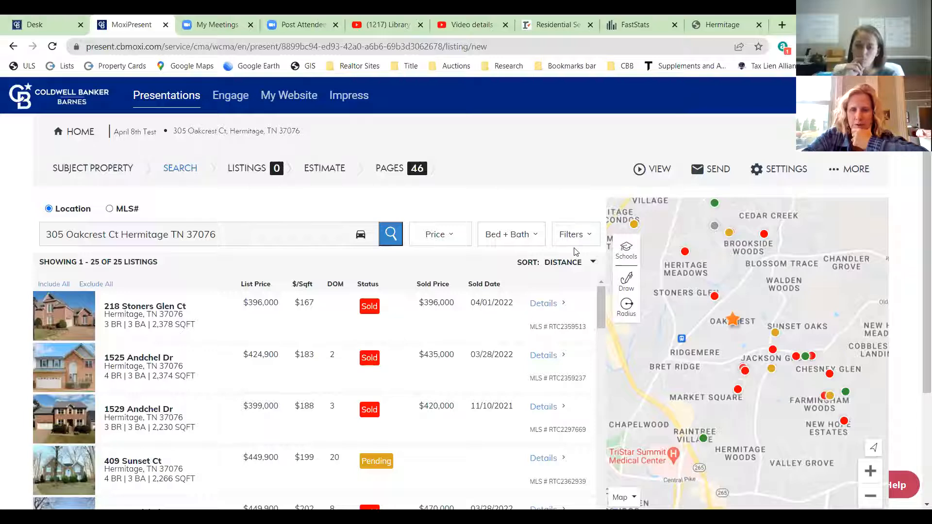
- Scroll through the 25 comparable listings, still ordered by distance
{"action": "left_click", "coordinate": [576, 268]}
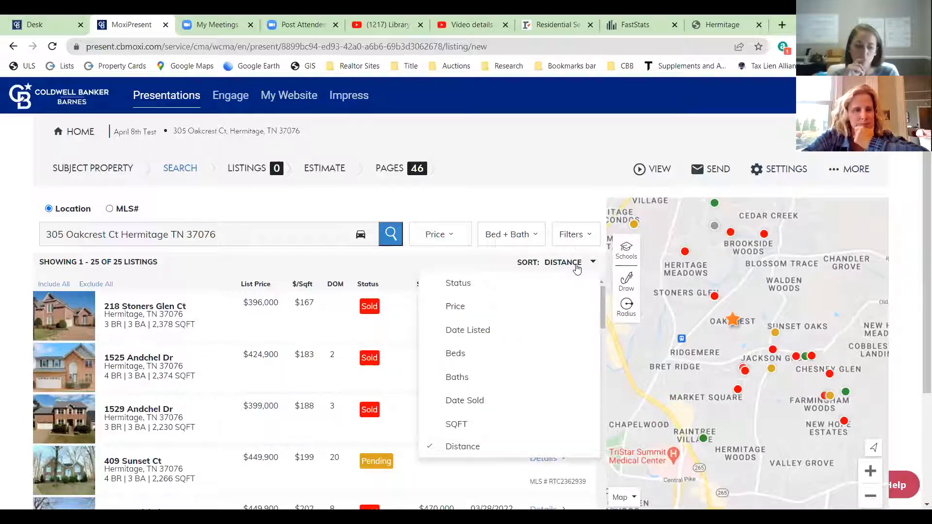
{"action": "left_click", "coordinate": [576, 268]}
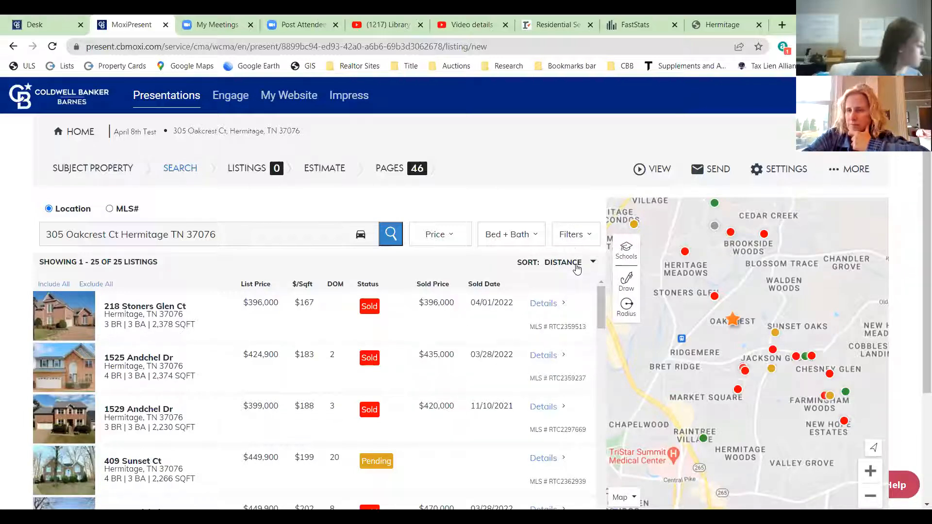
{"action": "scroll", "coordinate": [415, 359], "scroll_direction": "down", "scroll_amount": 10}
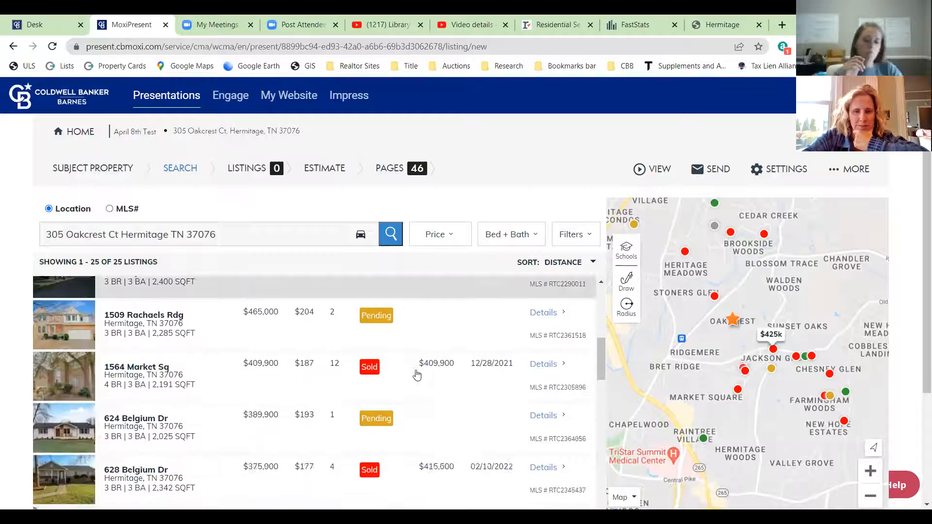
{"action": "scroll", "coordinate": [409, 378], "scroll_direction": "down", "scroll_amount": 12}
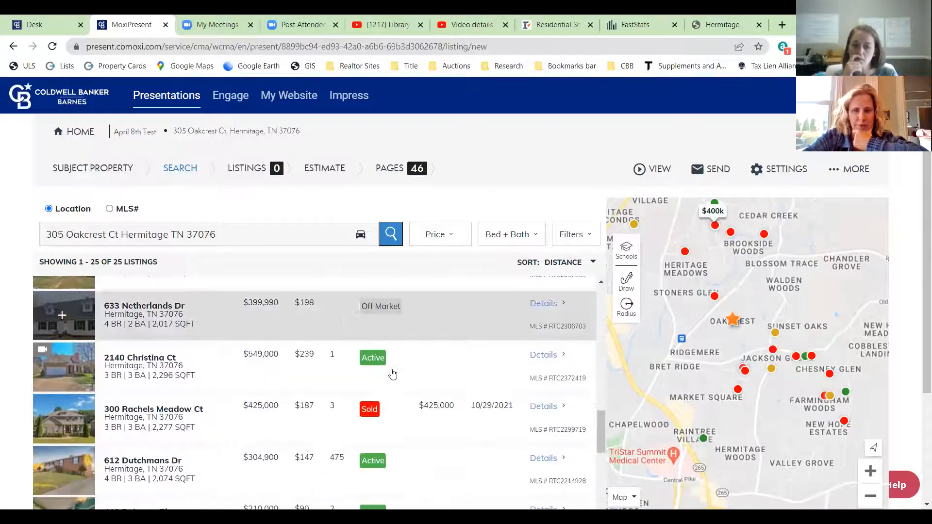
{"action": "scroll", "coordinate": [568, 177], "scroll_direction": "down", "scroll_amount": 3}
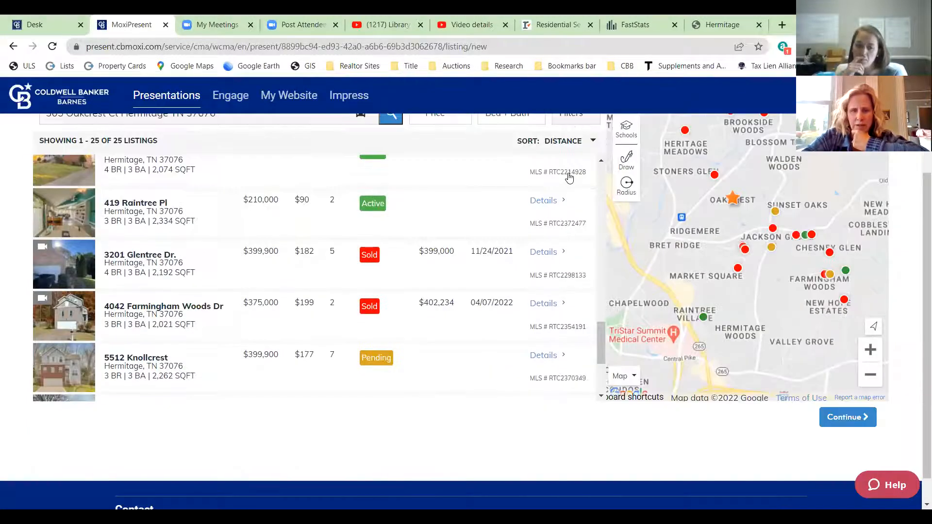
{"action": "scroll", "coordinate": [418, 341], "scroll_direction": "up", "scroll_amount": 1}
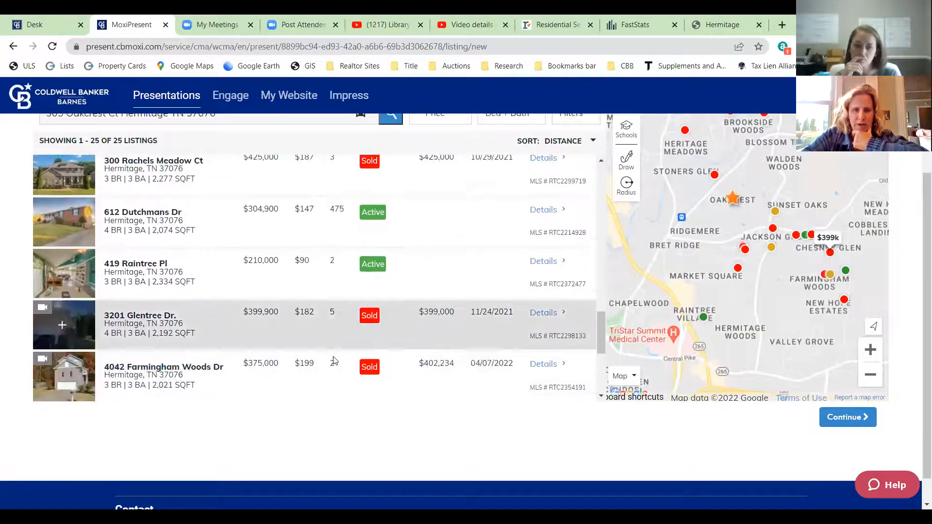
{"action": "scroll", "coordinate": [453, 340], "scroll_direction": "up", "scroll_amount": 5}
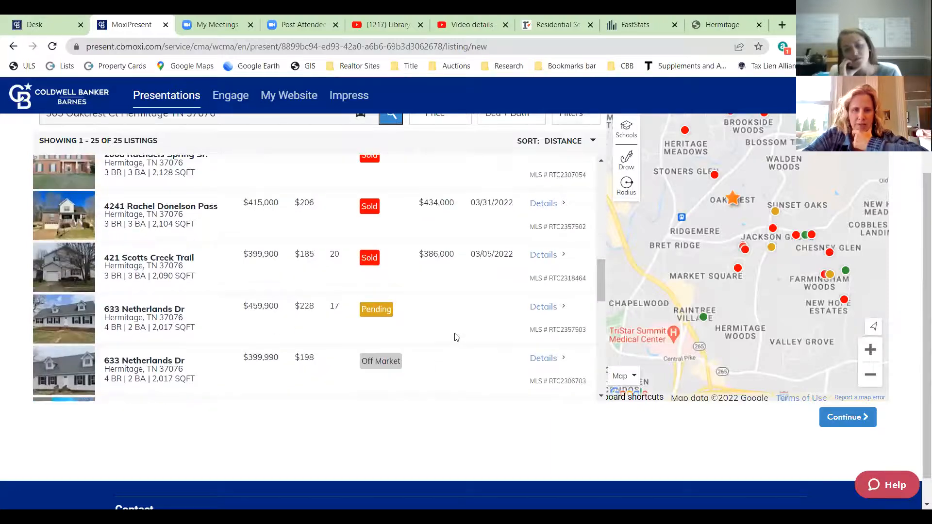
{"action": "scroll", "coordinate": [443, 347], "scroll_direction": "up", "scroll_amount": 6}
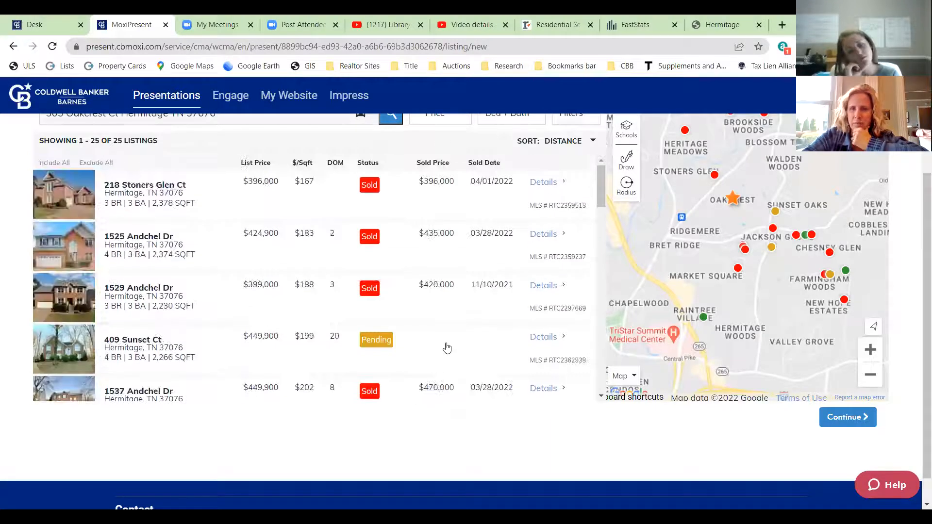
{"action": "scroll", "coordinate": [524, 211], "scroll_direction": "up", "scroll_amount": 1}
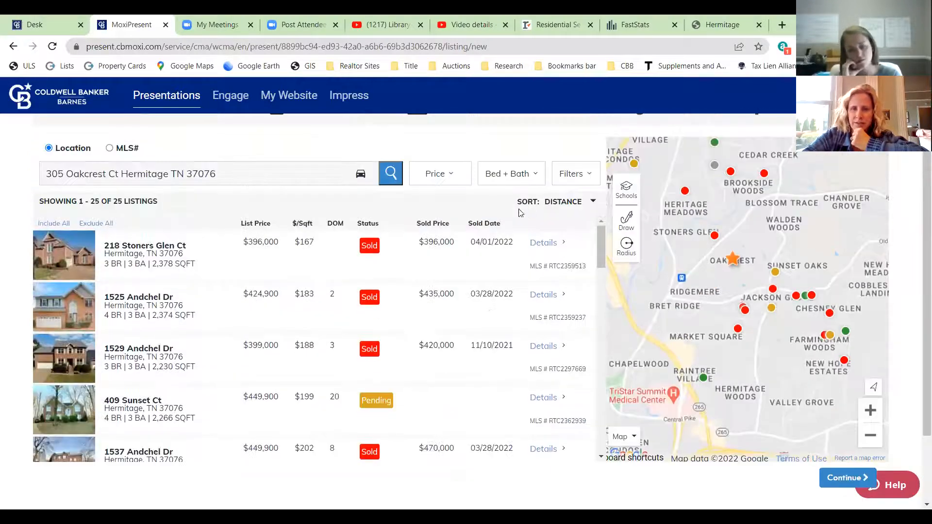
{"action": "left_click", "coordinate": [579, 205]}
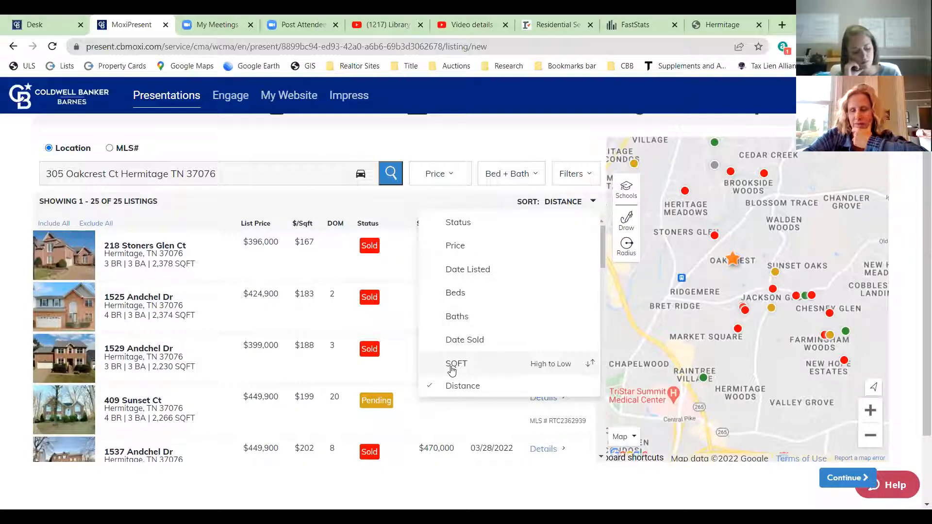
{"action": "left_click", "coordinate": [452, 365]}
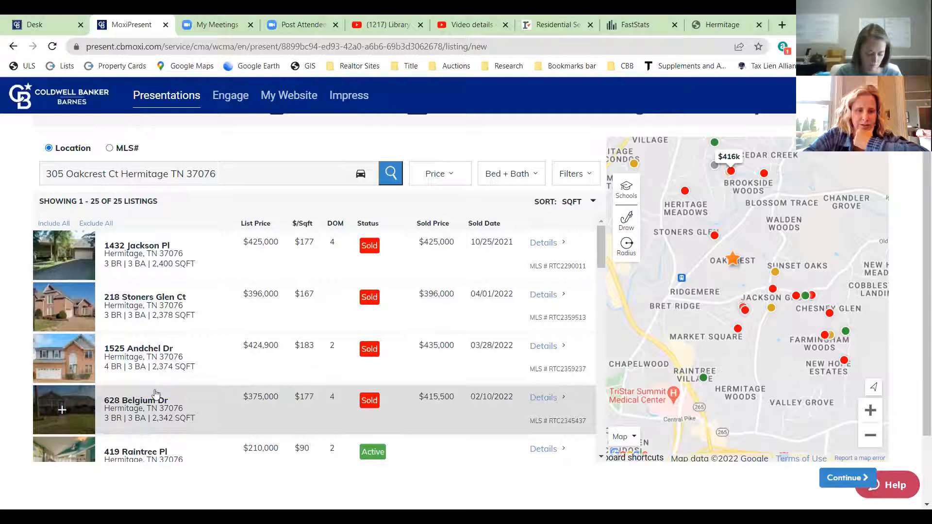
{"action": "scroll", "coordinate": [231, 316], "scroll_direction": "down", "scroll_amount": 1}
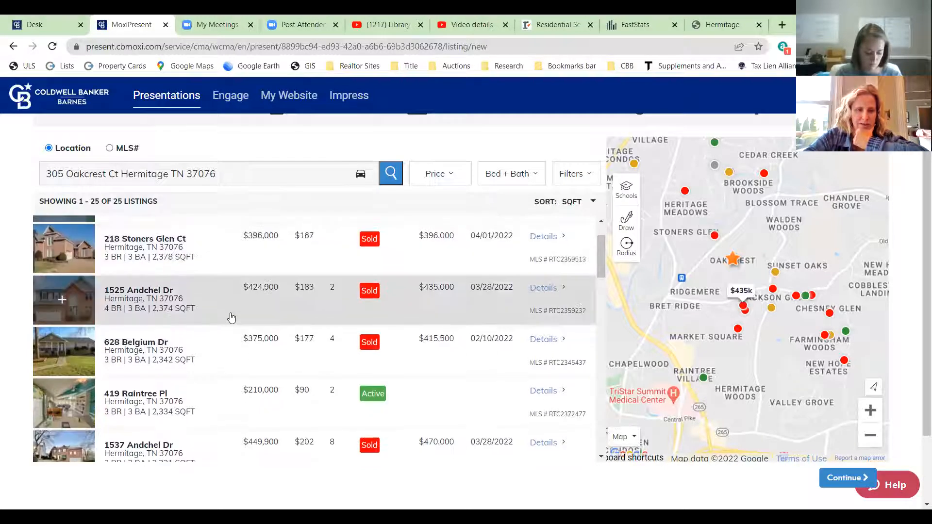
{"action": "scroll", "coordinate": [231, 316], "scroll_direction": "up", "scroll_amount": 1}
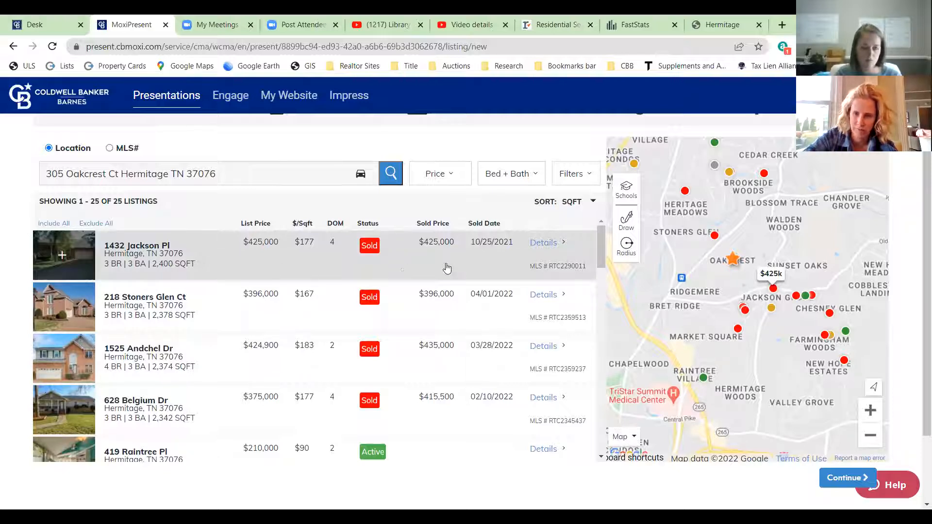
{"action": "left_click", "coordinate": [774, 290]}
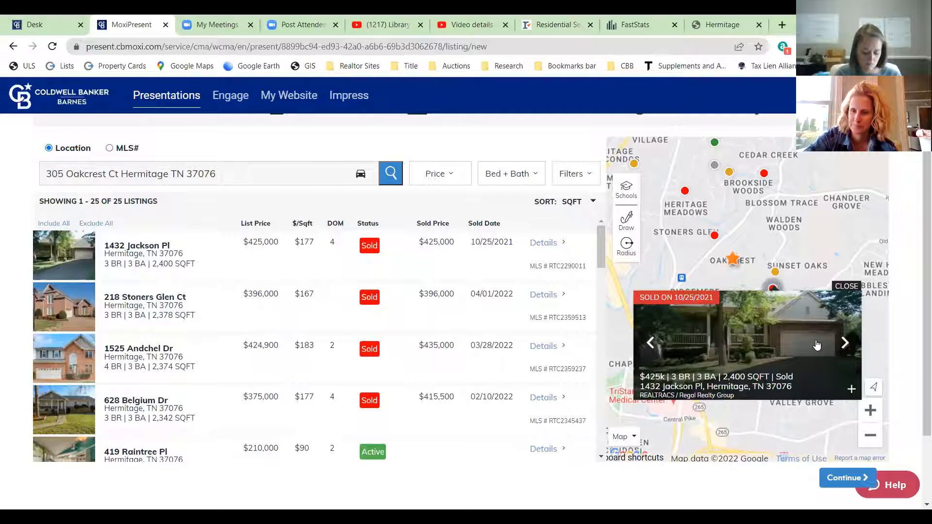
{"action": "left_click", "coordinate": [691, 391]}
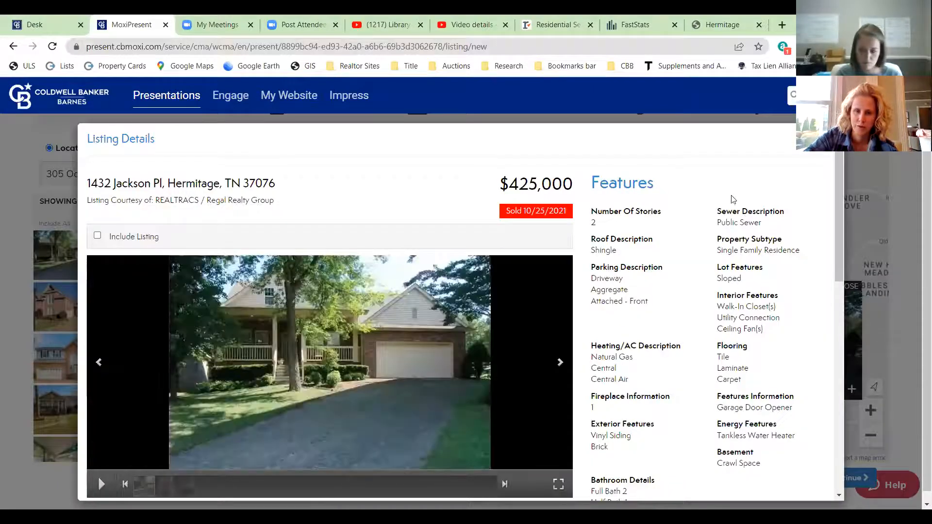
{"action": "scroll", "coordinate": [728, 201], "scroll_direction": "down", "scroll_amount": 1}
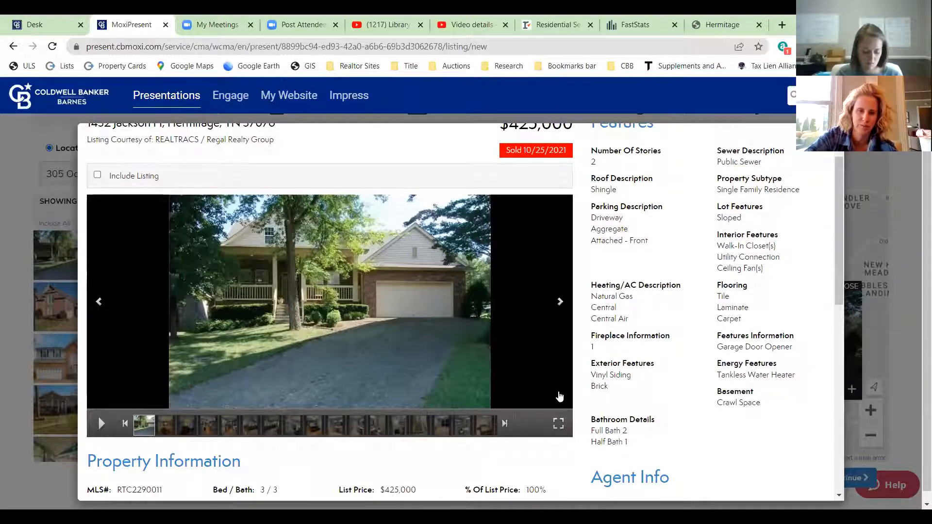
{"action": "scroll", "coordinate": [766, 401], "scroll_direction": "down", "scroll_amount": 3}
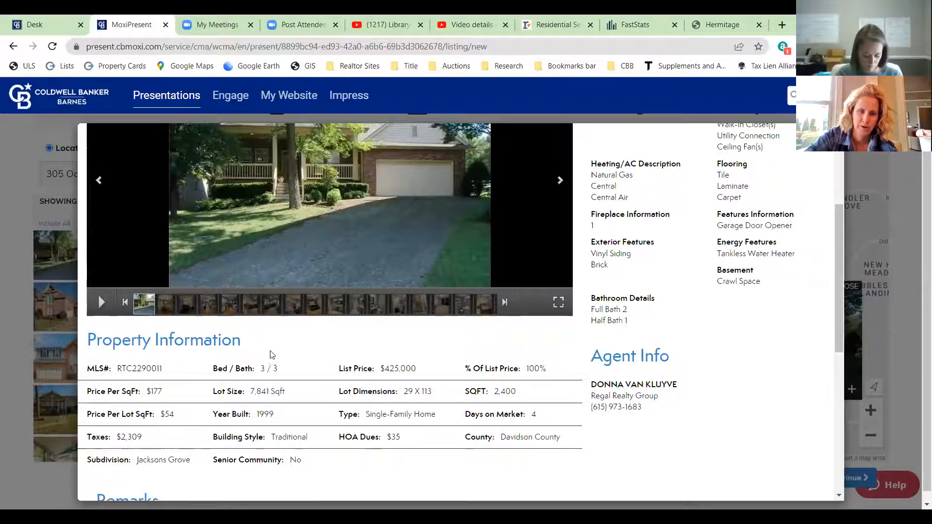
{"action": "scroll", "coordinate": [419, 384], "scroll_direction": "up", "scroll_amount": 3}
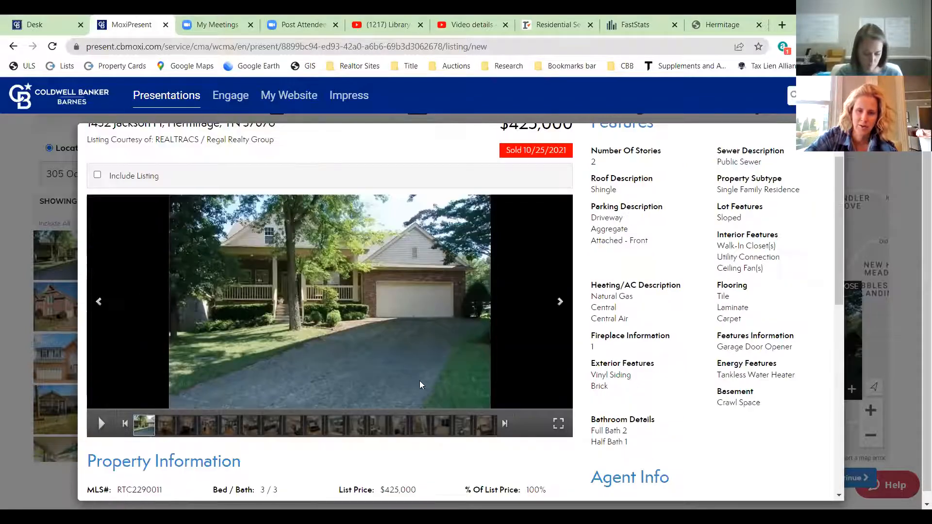
{"action": "left_click", "coordinate": [559, 302]}
{"action": "left_click", "coordinate": [559, 302]}
{"action": "left_click", "coordinate": [559, 302]}
{"action": "left_click", "coordinate": [559, 302]}
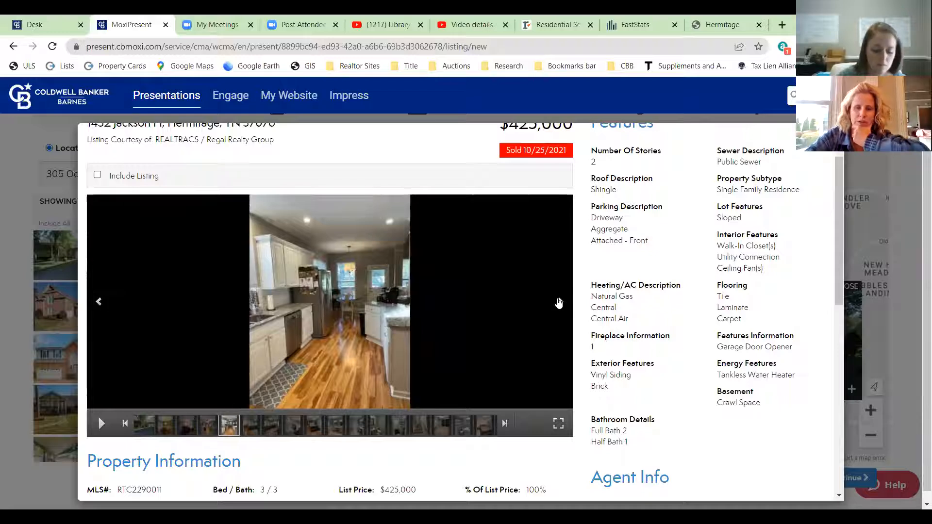
{"action": "left_click", "coordinate": [559, 301]}
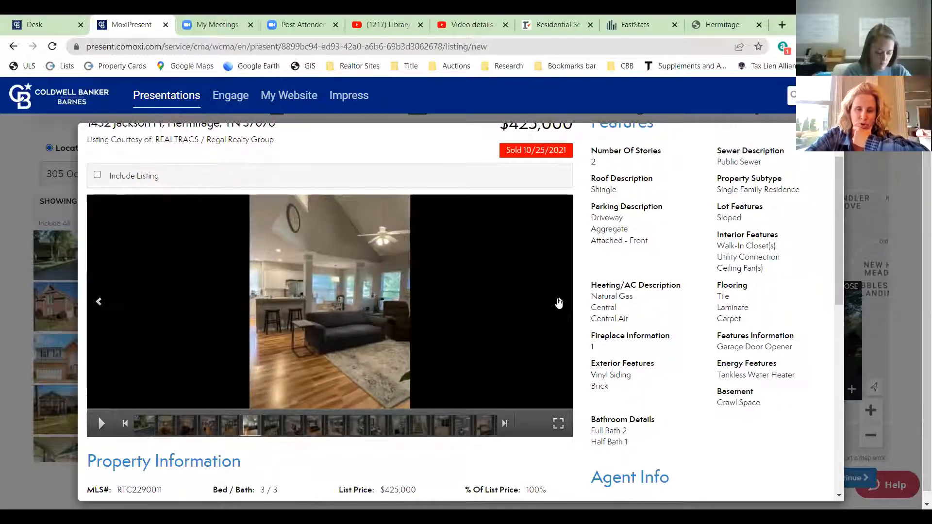
{"action": "left_click", "coordinate": [559, 302]}
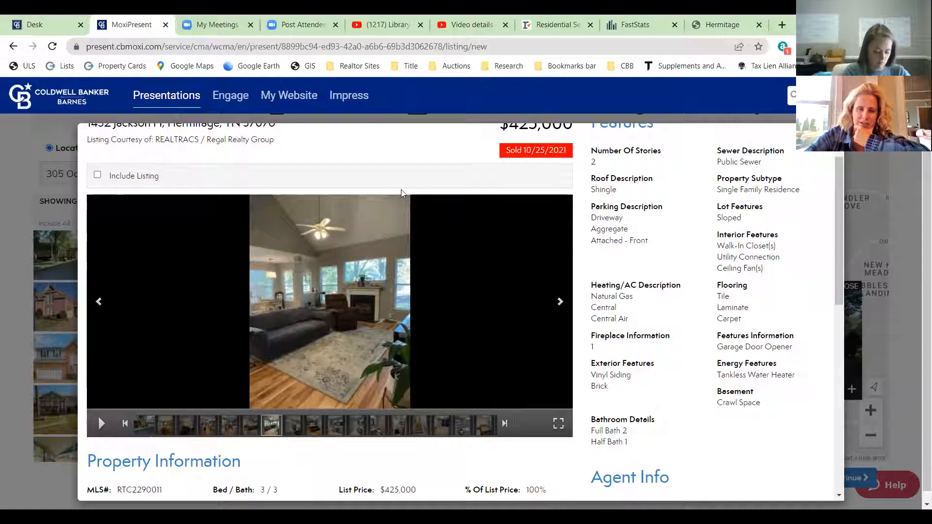
{"action": "left_click", "coordinate": [558, 304]}
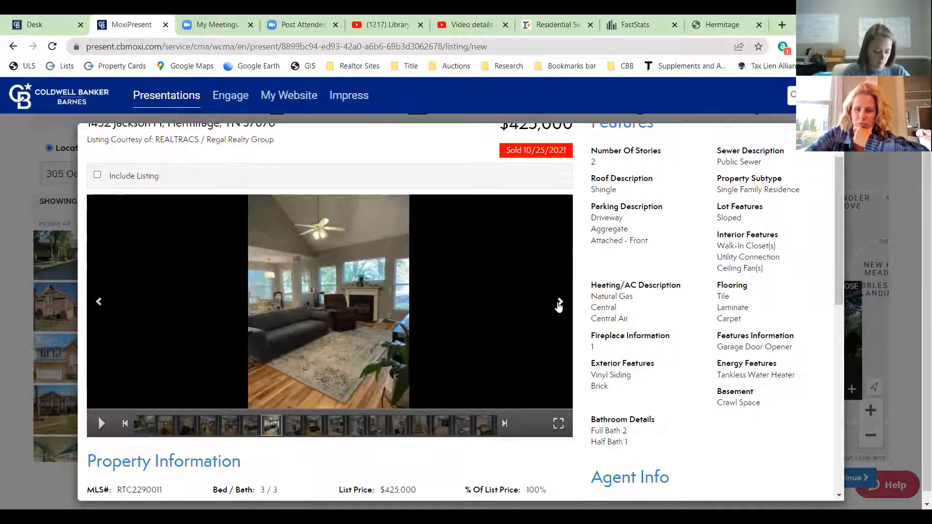
{"action": "left_click", "coordinate": [558, 303]}
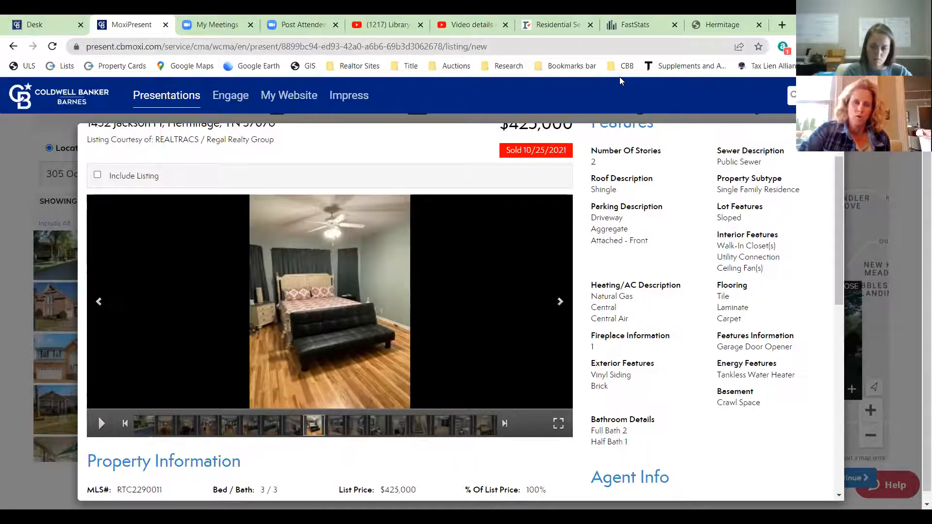
{"action": "left_click", "coordinate": [14, 166]}
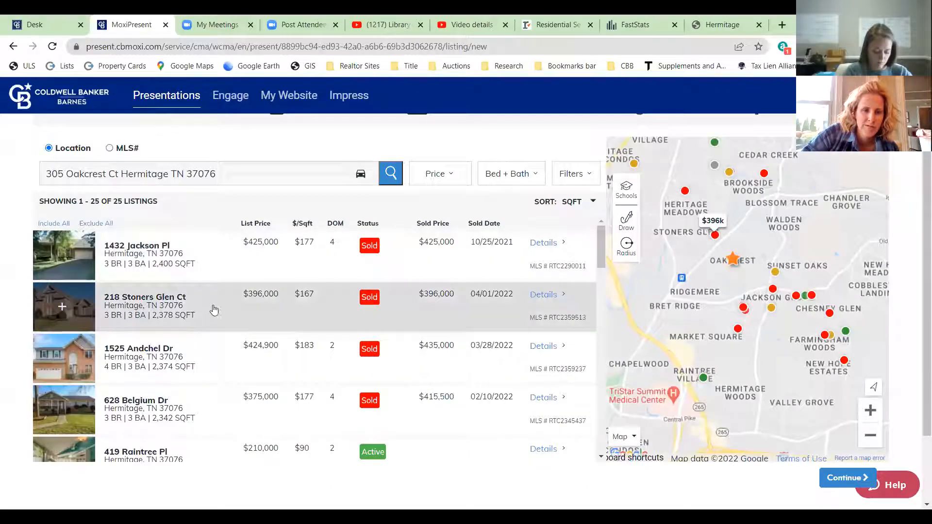
{"action": "left_click", "coordinate": [214, 311]}
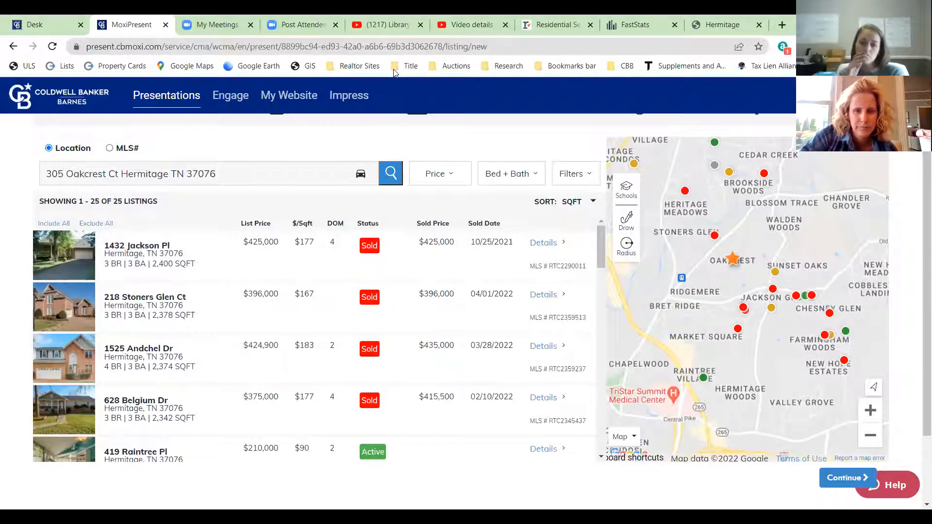
{"action": "left_click", "coordinate": [578, 180]}
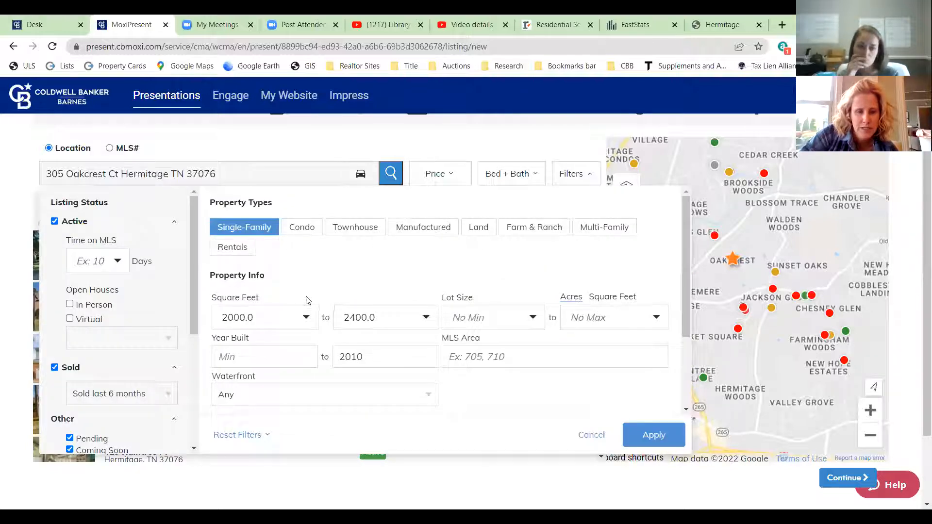
{"action": "scroll", "coordinate": [307, 299], "scroll_direction": "down", "scroll_amount": 2}
{"action": "scroll", "coordinate": [485, 315], "scroll_direction": "up", "scroll_amount": 5}
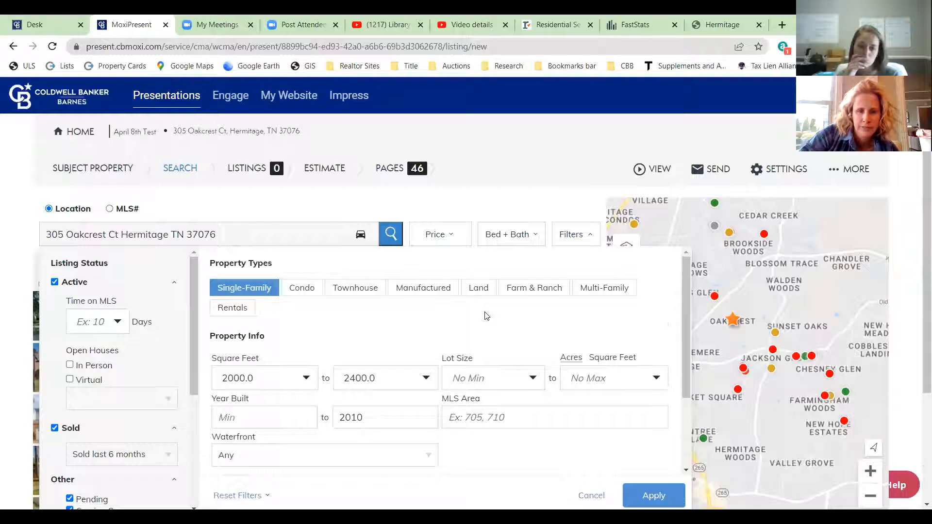
{"action": "left_click", "coordinate": [610, 492]}
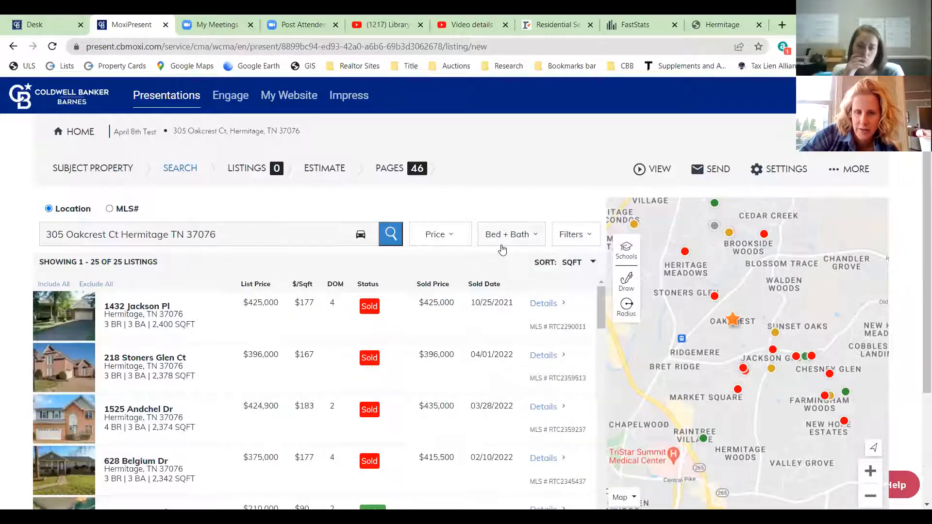
{"action": "left_click", "coordinate": [452, 238]}
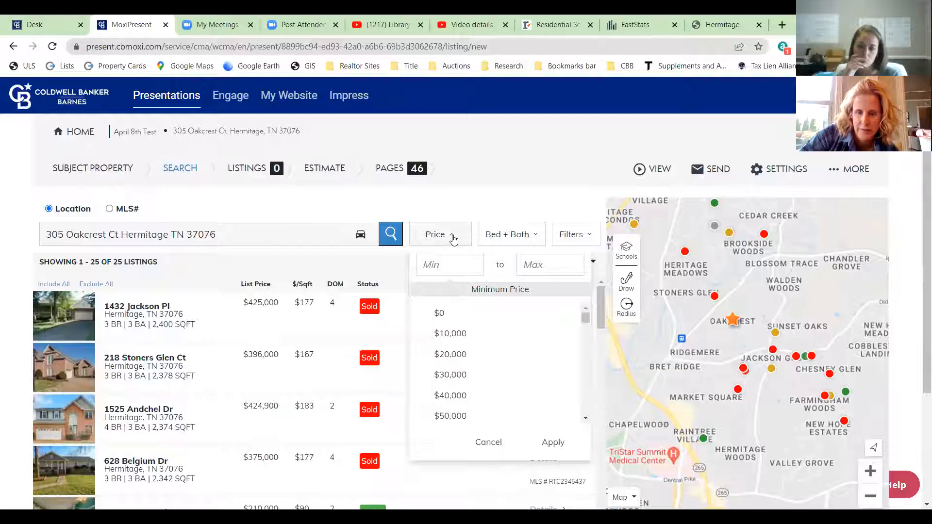
{"action": "left_click", "coordinate": [452, 237]}
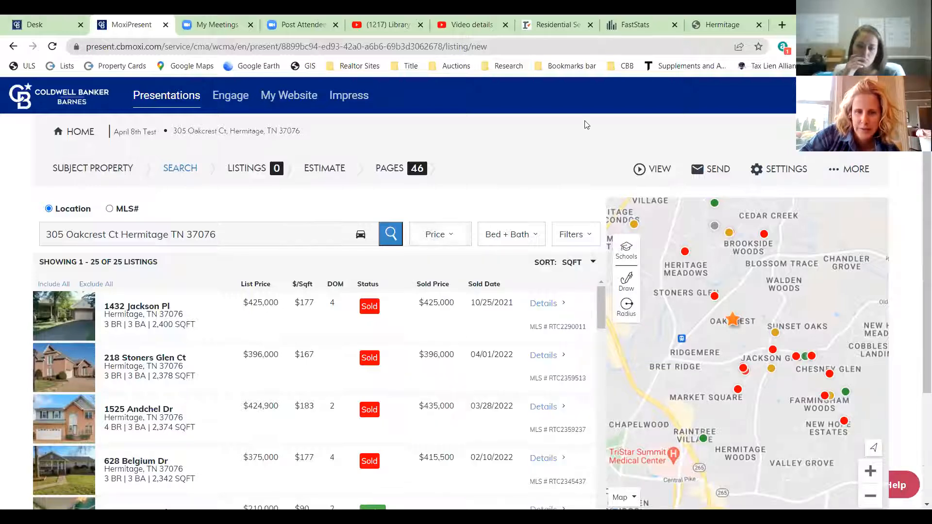
- Include all search results and zoom the map in around Oakcrest
{"action": "left_click", "coordinate": [57, 286]}
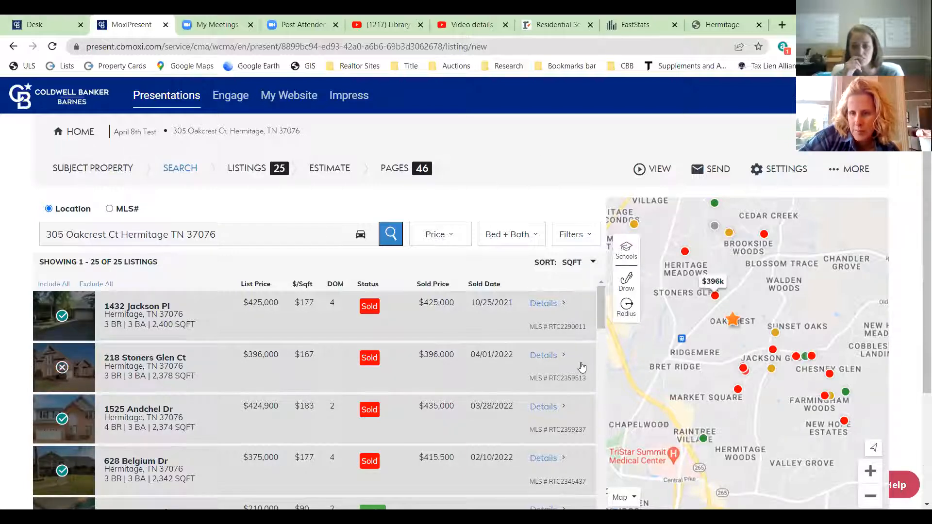
{"action": "left_click", "coordinate": [877, 470]}
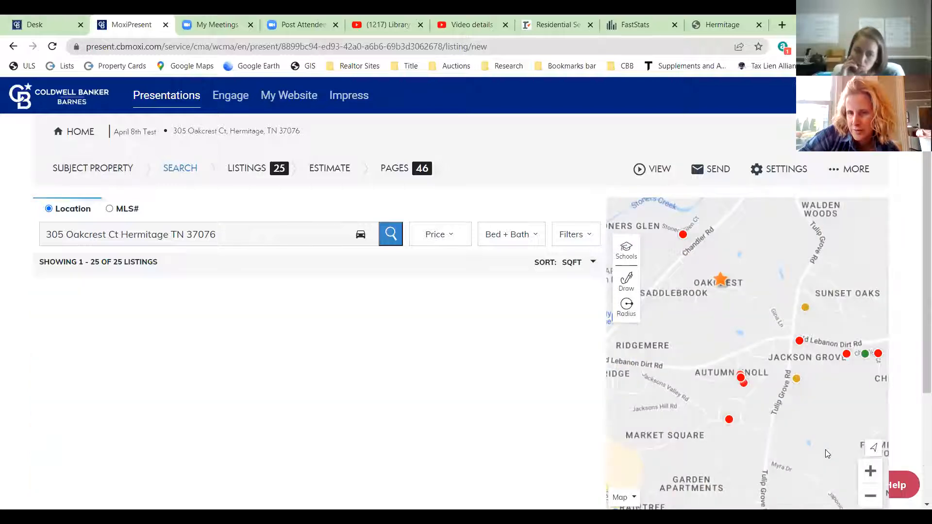
{"action": "left_click_drag", "start_coordinate": [795, 433], "coordinate": [749, 390]}
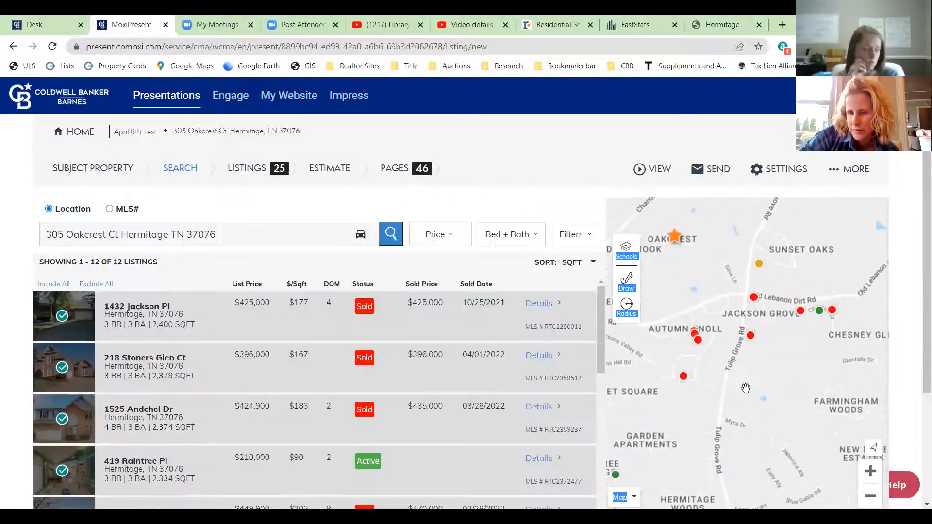
{"action": "left_click", "coordinate": [62, 316]}
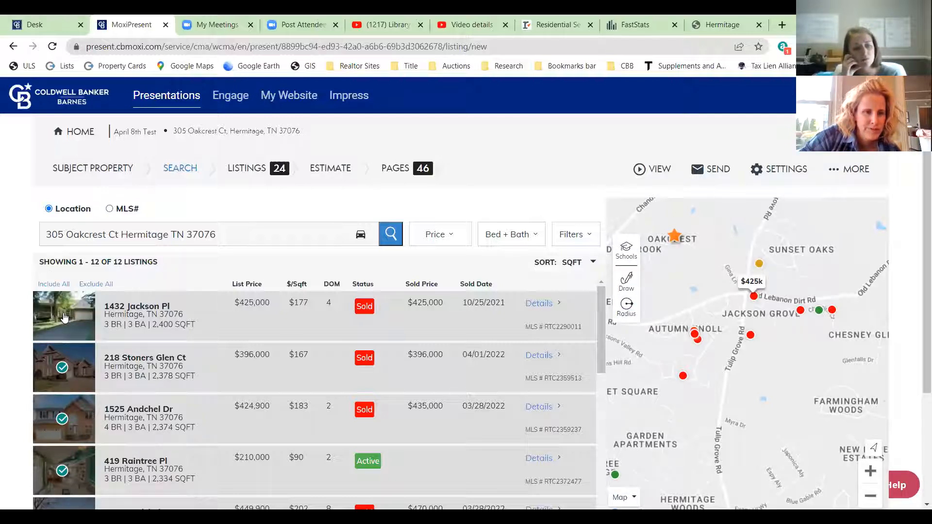
{"action": "left_click", "coordinate": [62, 369]}
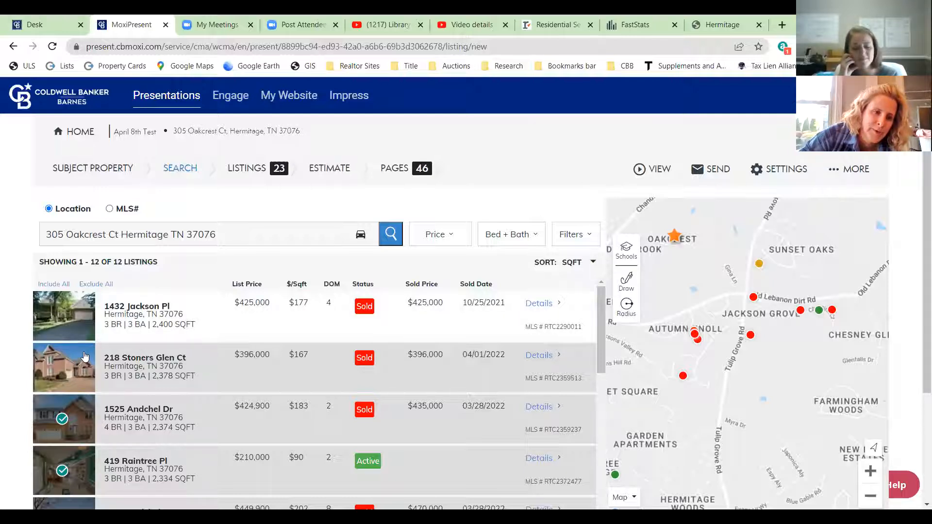
{"action": "scroll", "coordinate": [61, 345], "scroll_direction": "down", "scroll_amount": 1}
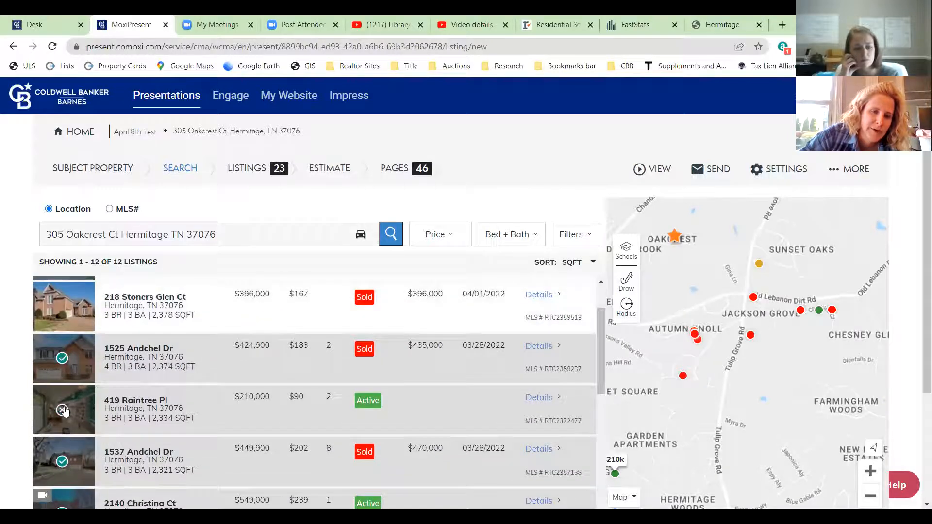
{"action": "left_click", "coordinate": [62, 412]}
{"action": "scroll", "coordinate": [217, 391], "scroll_direction": "down", "scroll_amount": 1}
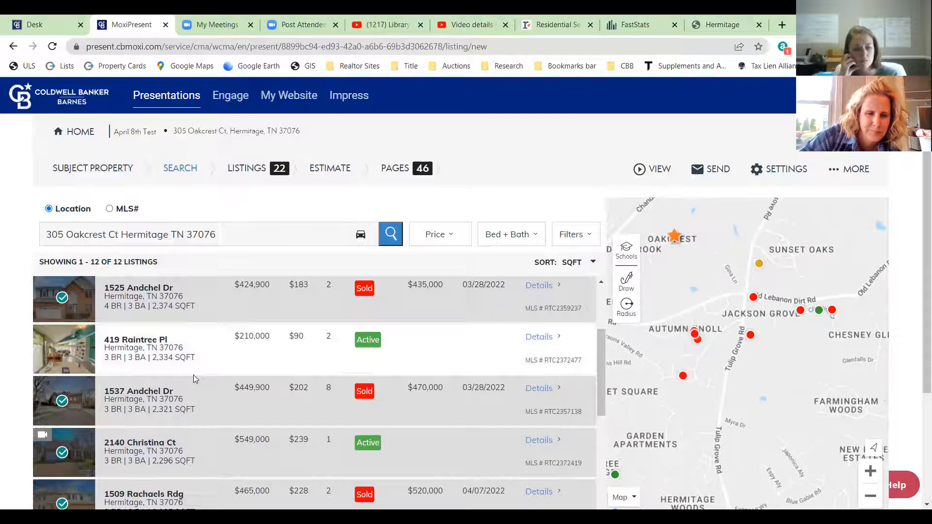
{"action": "scroll", "coordinate": [193, 375], "scroll_direction": "down", "scroll_amount": 1}
{"action": "left_click", "coordinate": [62, 391]}
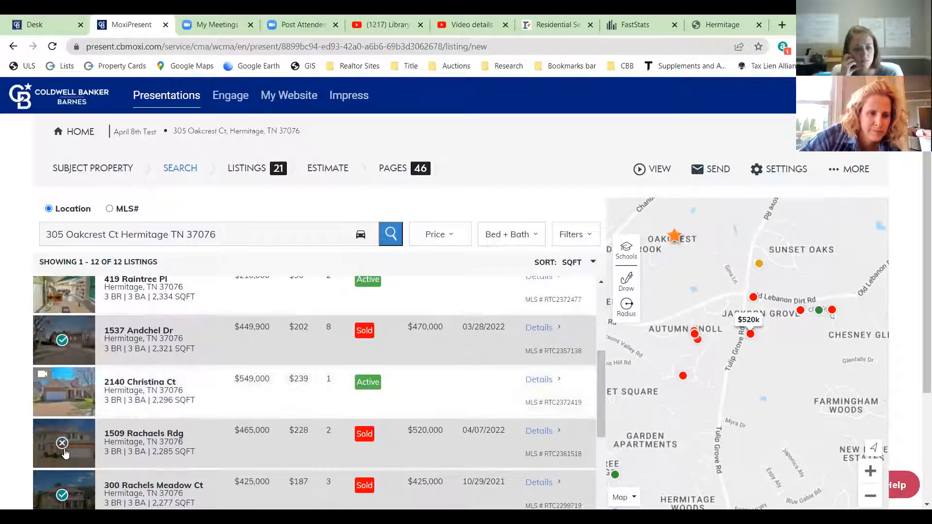
{"action": "scroll", "coordinate": [64, 439], "scroll_direction": "down", "scroll_amount": 2}
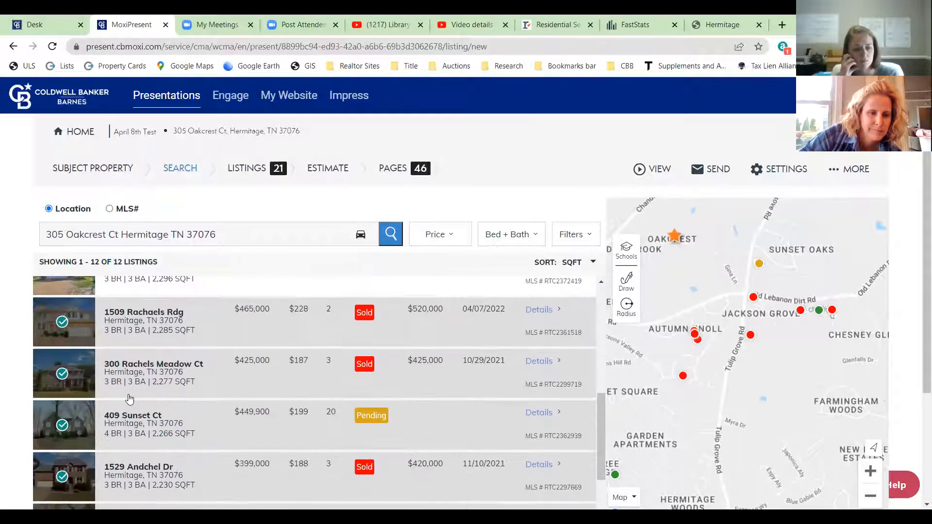
{"action": "scroll", "coordinate": [66, 430], "scroll_direction": "down", "scroll_amount": 2}
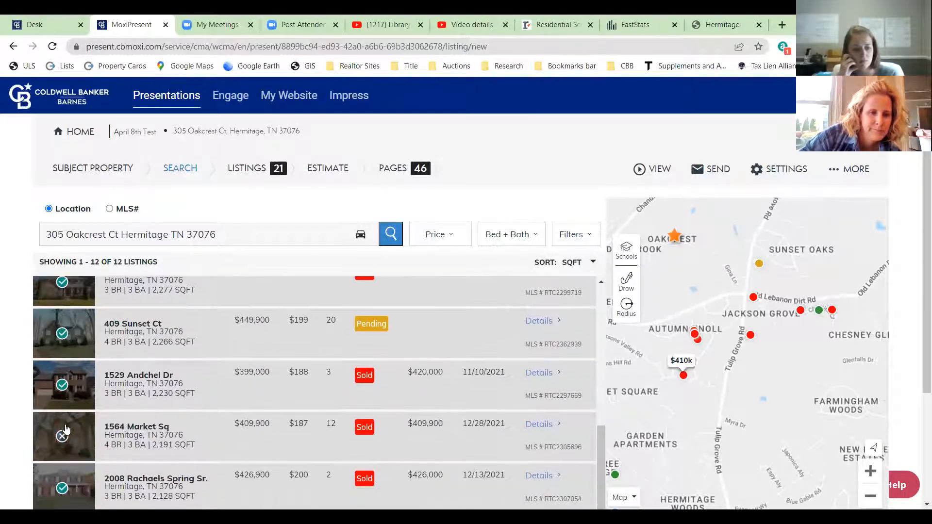
{"action": "left_click", "coordinate": [63, 436]}
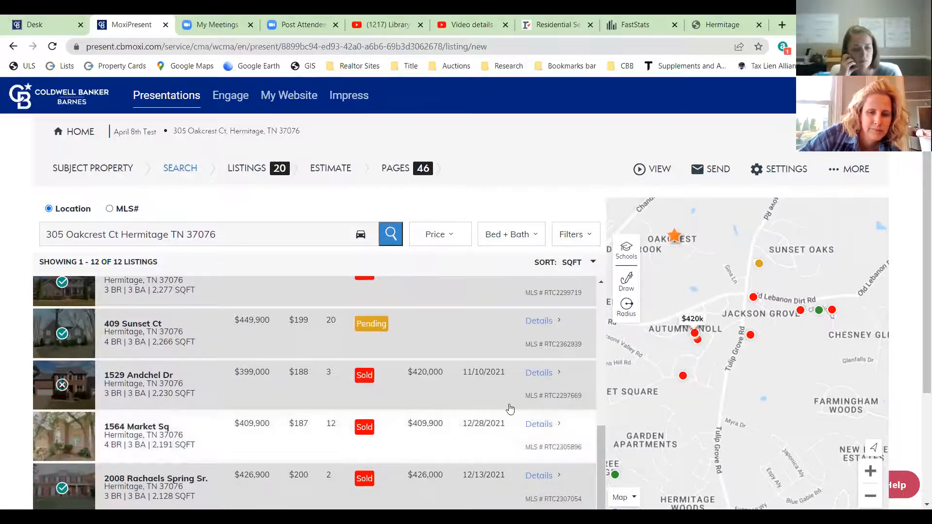
{"action": "scroll", "coordinate": [393, 427], "scroll_direction": "down", "scroll_amount": 3}
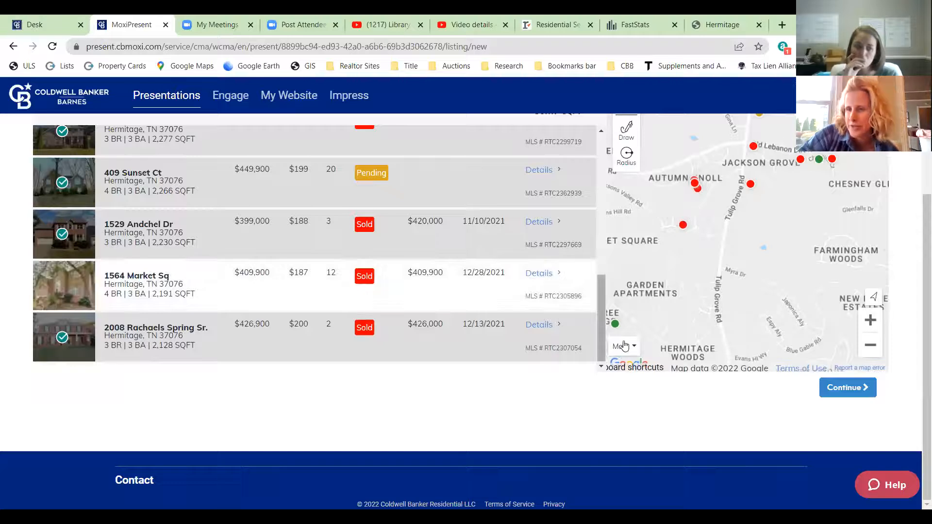
{"action": "left_click_drag", "start_coordinate": [740, 237], "coordinate": [742, 247]}
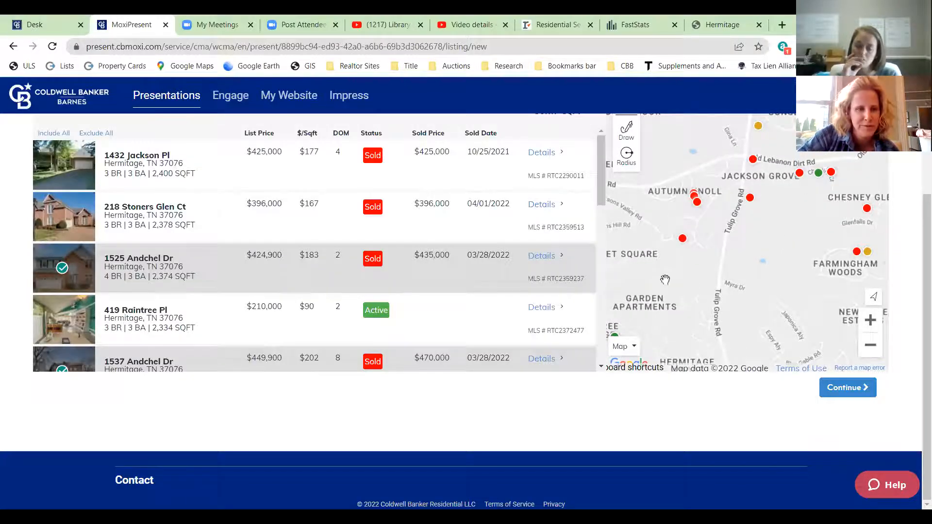
{"action": "scroll", "coordinate": [299, 355], "scroll_direction": "down", "scroll_amount": 4}
{"action": "scroll", "coordinate": [298, 355], "scroll_direction": "down", "scroll_amount": 5}
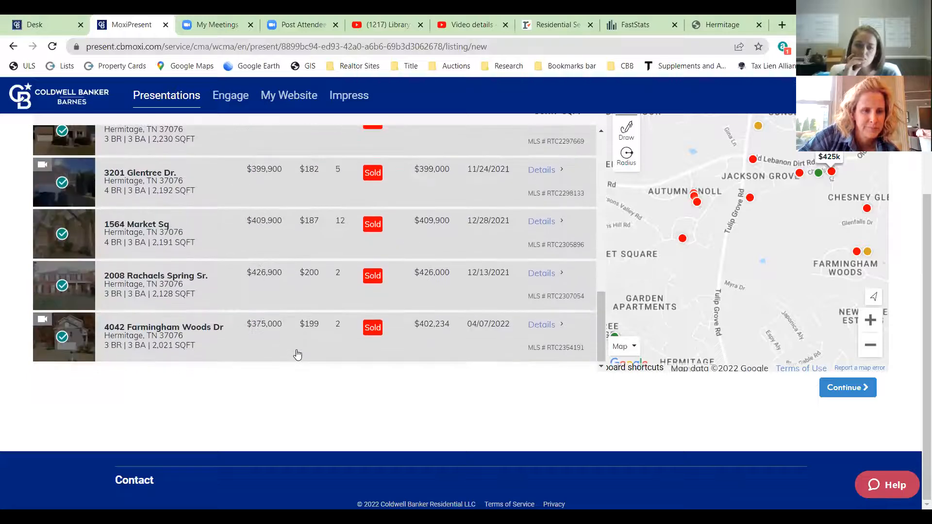
{"action": "left_click", "coordinate": [53, 235]}
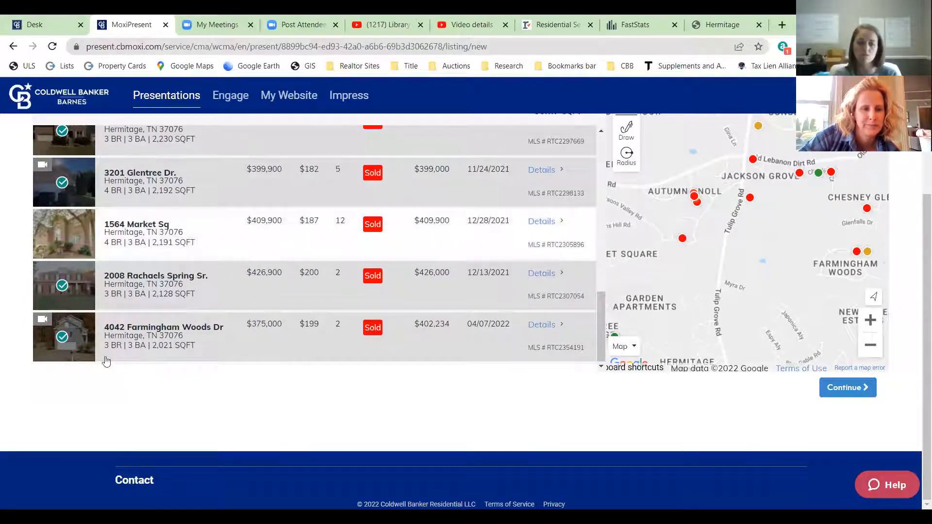
{"action": "left_click", "coordinate": [63, 338]}
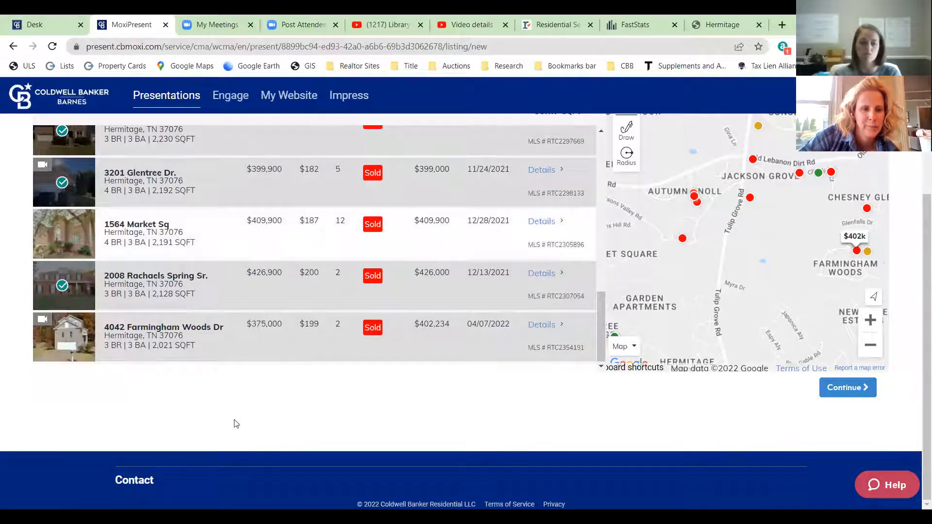
{"action": "left_click", "coordinate": [847, 388]}
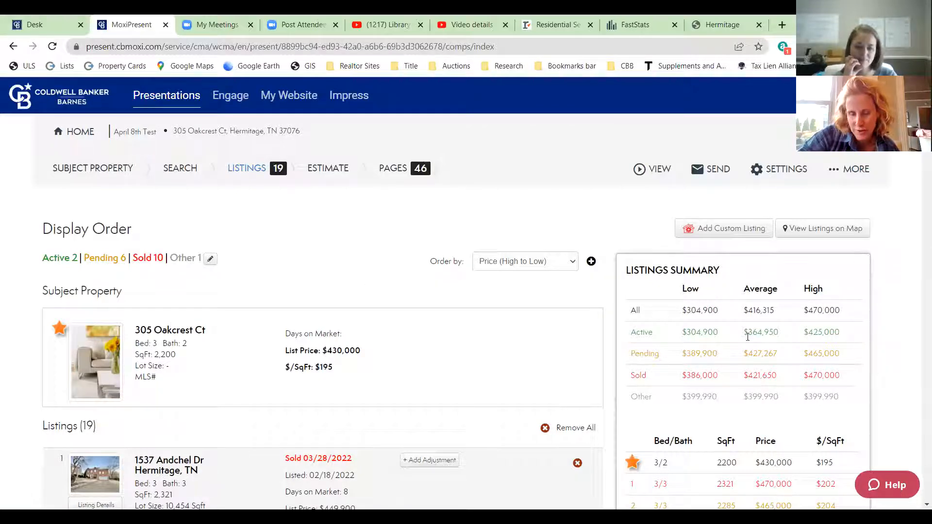
- Scroll through the 19 comps on the Display Order page and open Order by
{"action": "scroll", "coordinate": [702, 354], "scroll_direction": "down", "scroll_amount": 6}
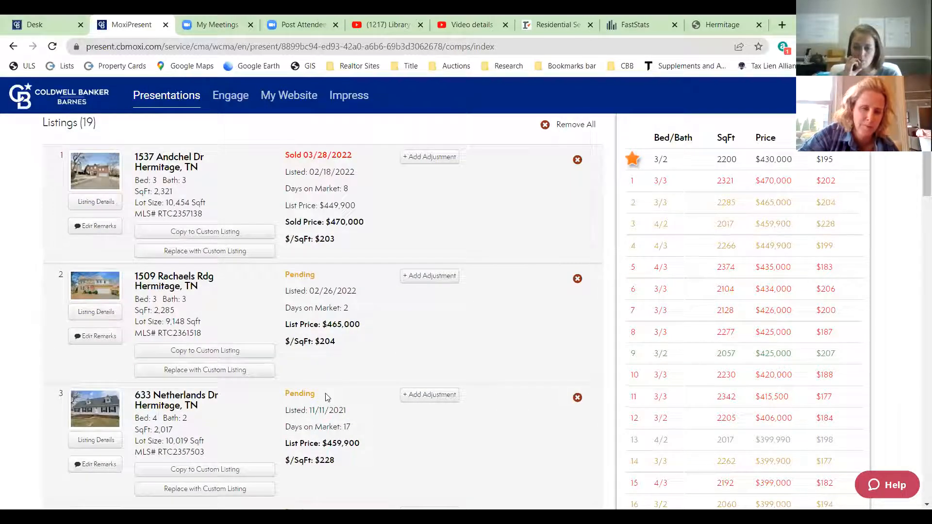
{"action": "scroll", "coordinate": [679, 375], "scroll_direction": "up", "scroll_amount": 6}
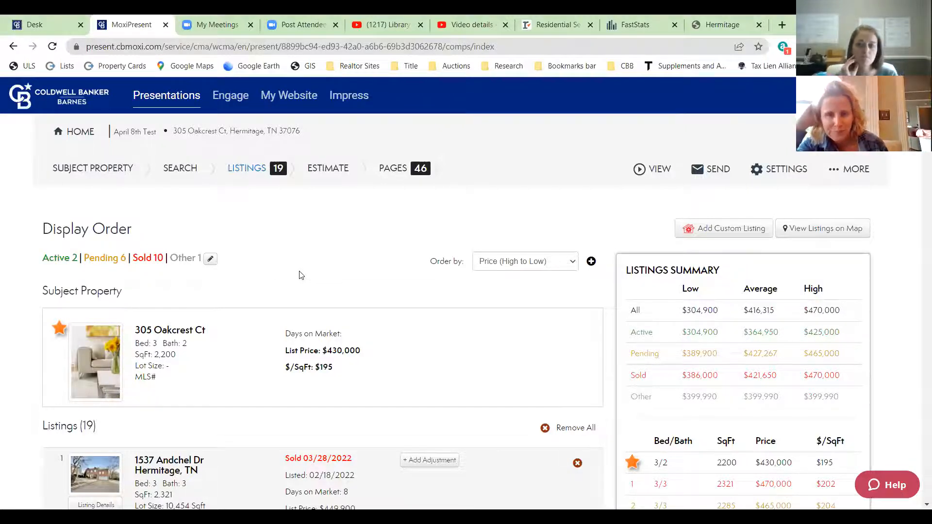
{"action": "left_click", "coordinate": [569, 263]}
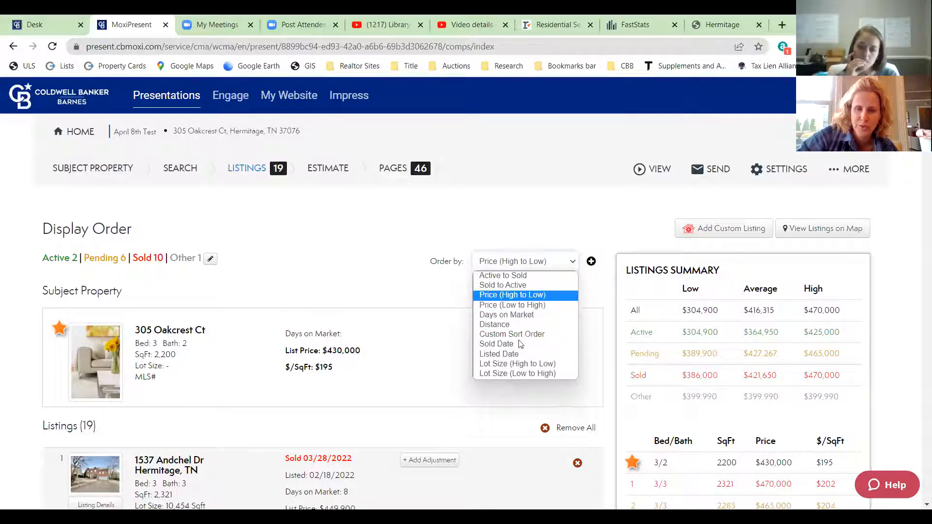
- Order the comps Sold to Active and scroll down the list
{"action": "left_click", "coordinate": [500, 286]}
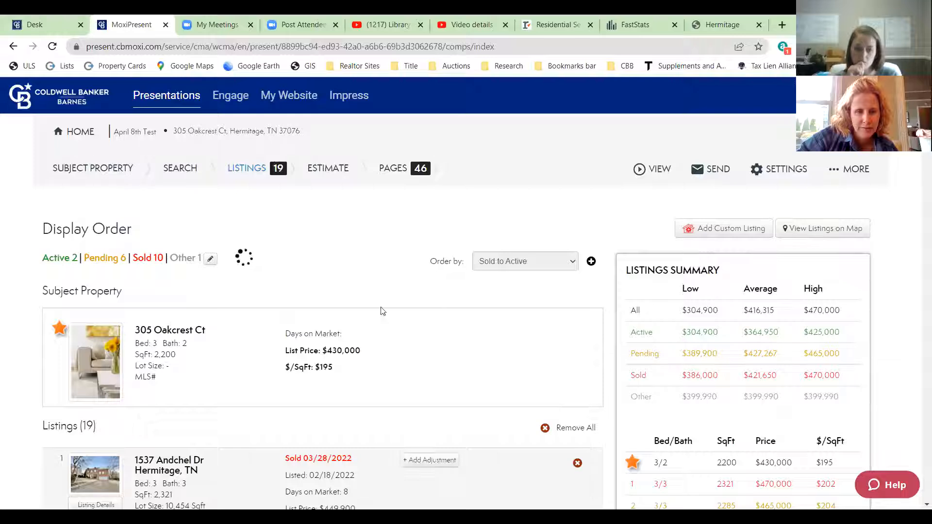
{"action": "scroll", "coordinate": [388, 252], "scroll_direction": "down", "scroll_amount": 1}
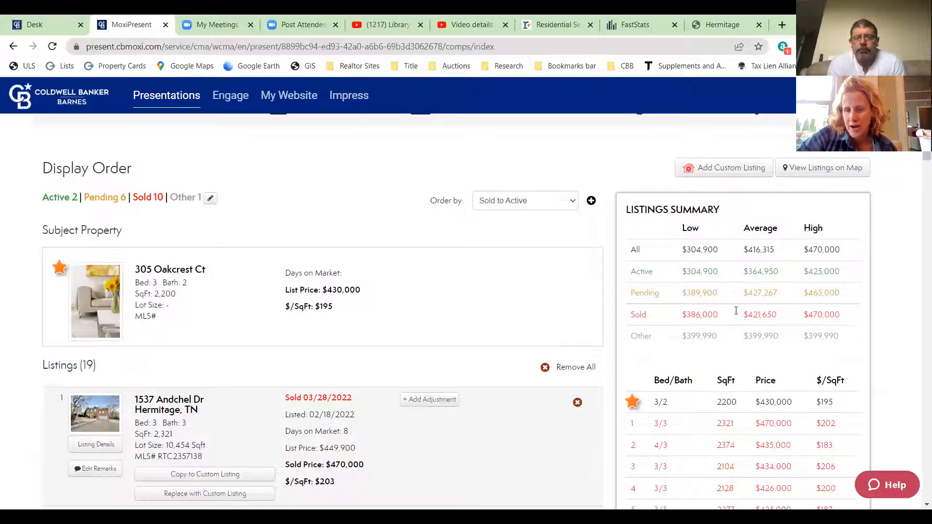
{"action": "scroll", "coordinate": [738, 358], "scroll_direction": "down", "scroll_amount": 3}
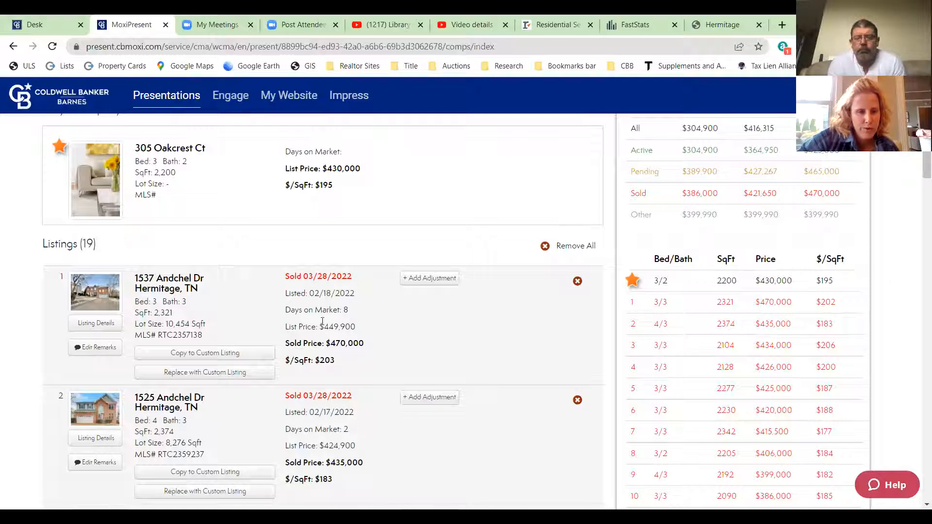
{"action": "scroll", "coordinate": [302, 266], "scroll_direction": "down", "scroll_amount": 1}
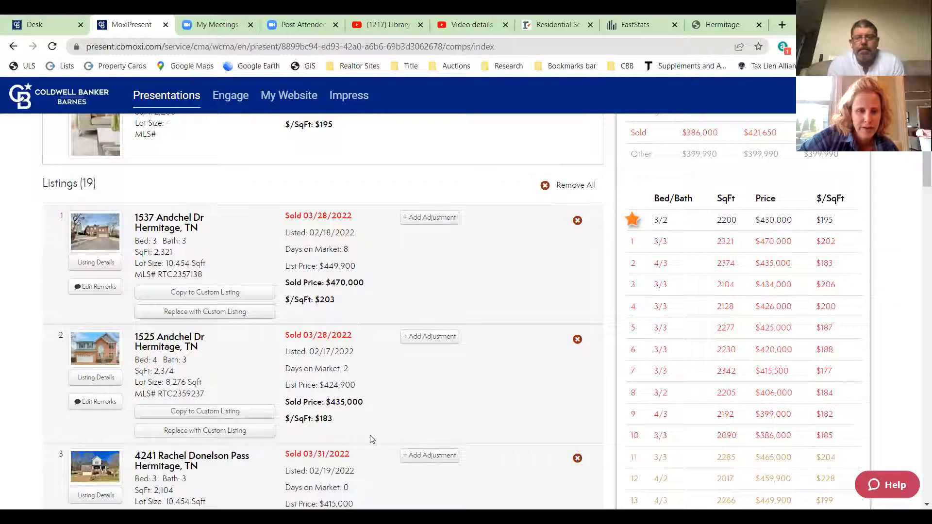
{"action": "scroll", "coordinate": [340, 395], "scroll_direction": "down", "scroll_amount": 6}
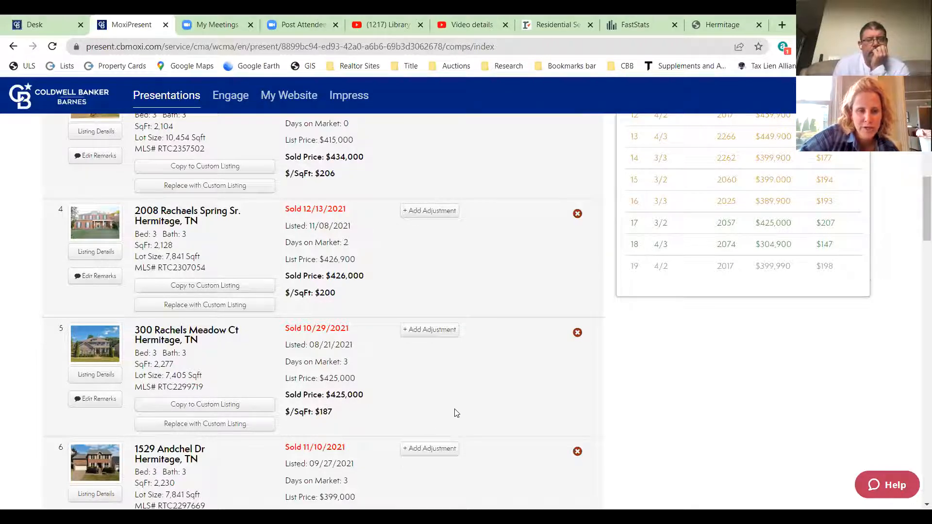
{"action": "left_click", "coordinate": [578, 333]}
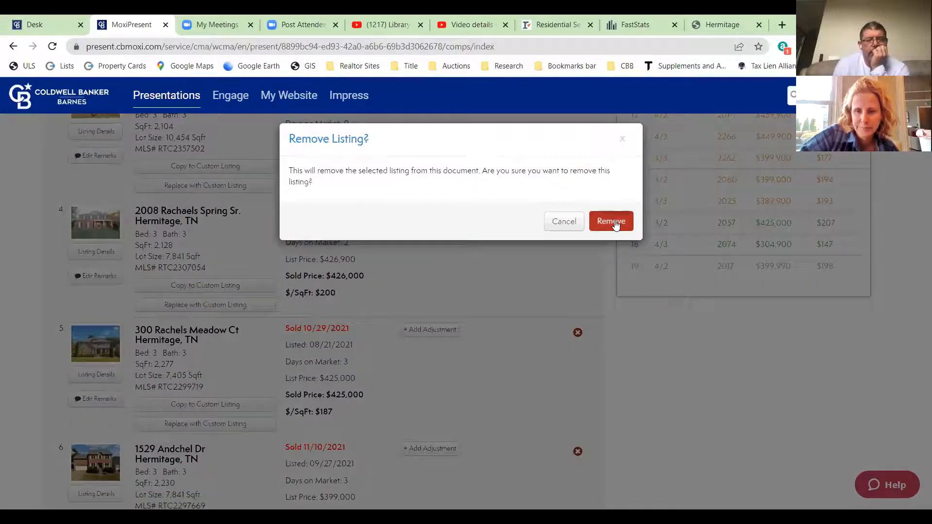
{"action": "left_click", "coordinate": [613, 221]}
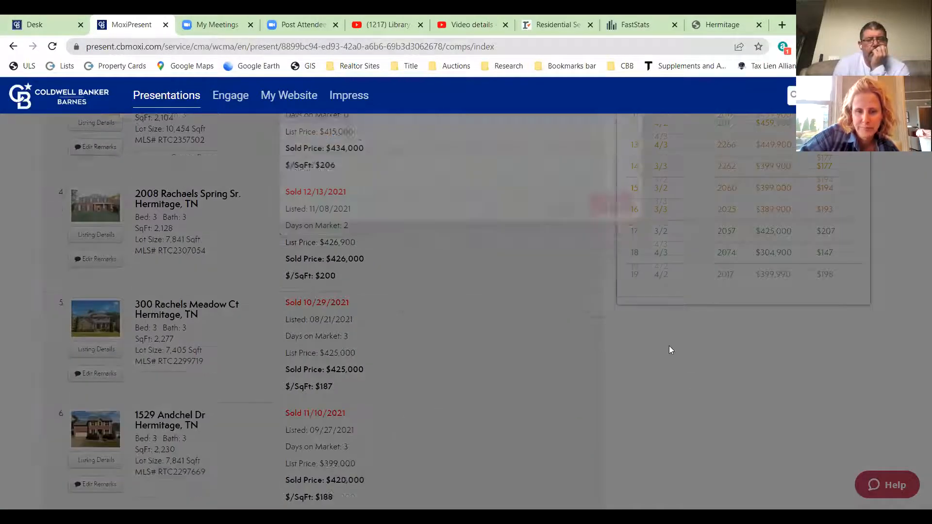
{"action": "scroll", "coordinate": [439, 377], "scroll_direction": "down", "scroll_amount": 1}
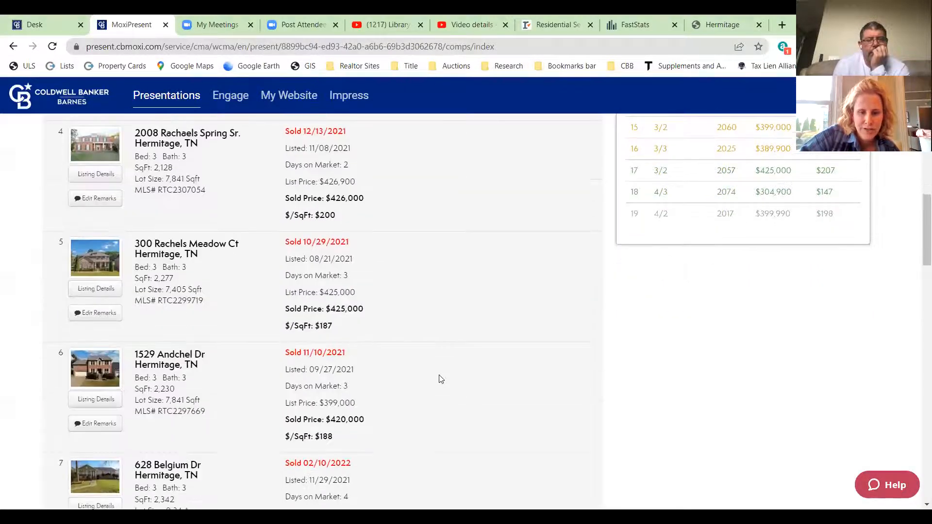
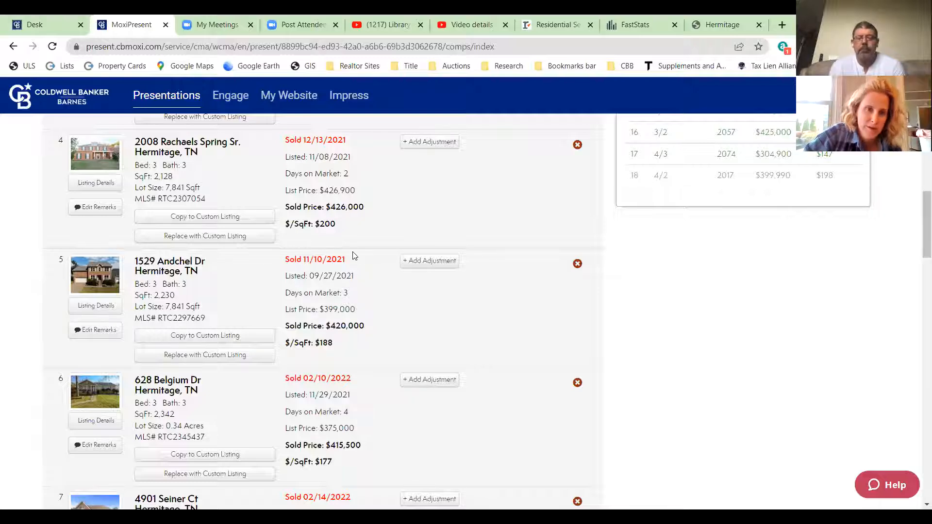
{"action": "left_click", "coordinate": [576, 265]}
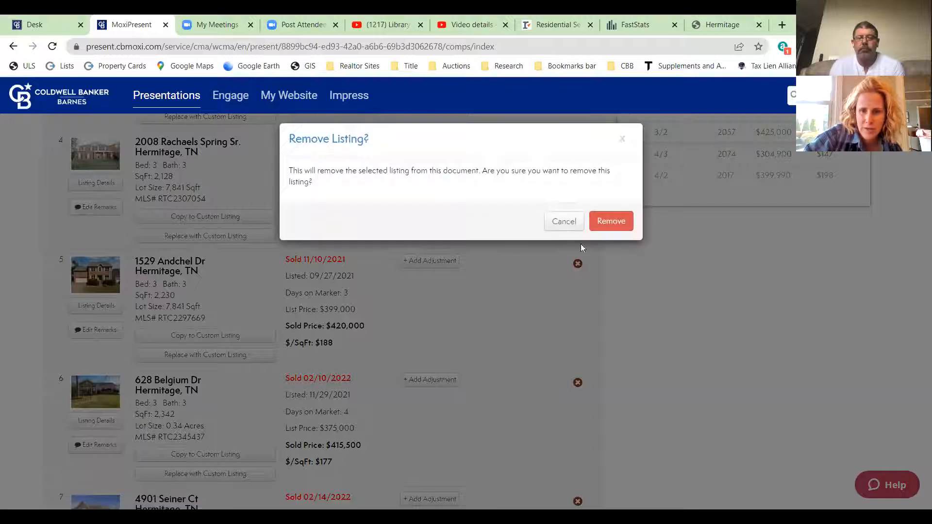
{"action": "left_click", "coordinate": [611, 221]}
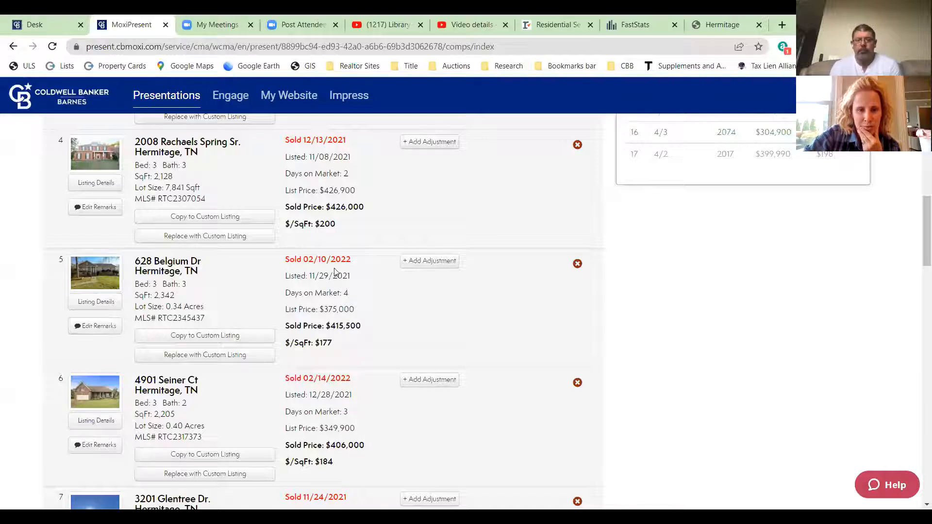
{"action": "scroll", "coordinate": [384, 307], "scroll_direction": "down", "scroll_amount": 1}
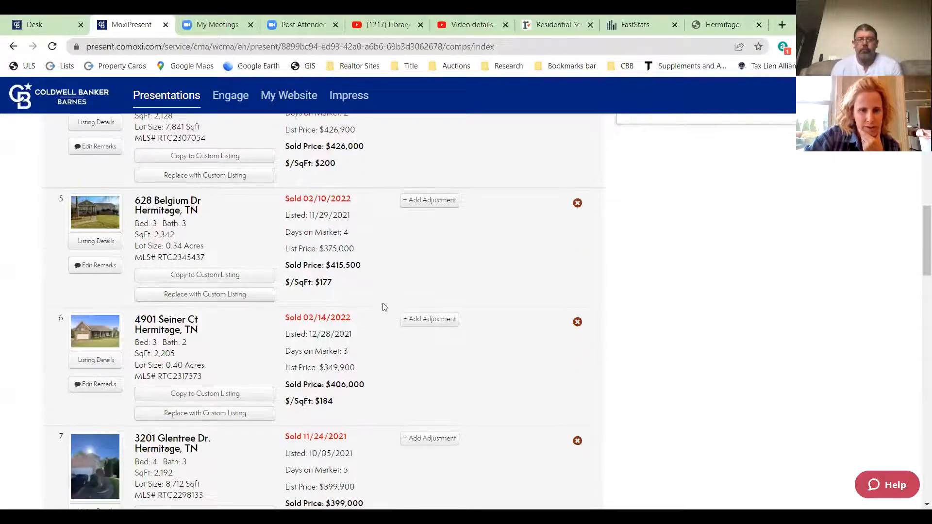
{"action": "scroll", "coordinate": [340, 349], "scroll_direction": "down", "scroll_amount": 3}
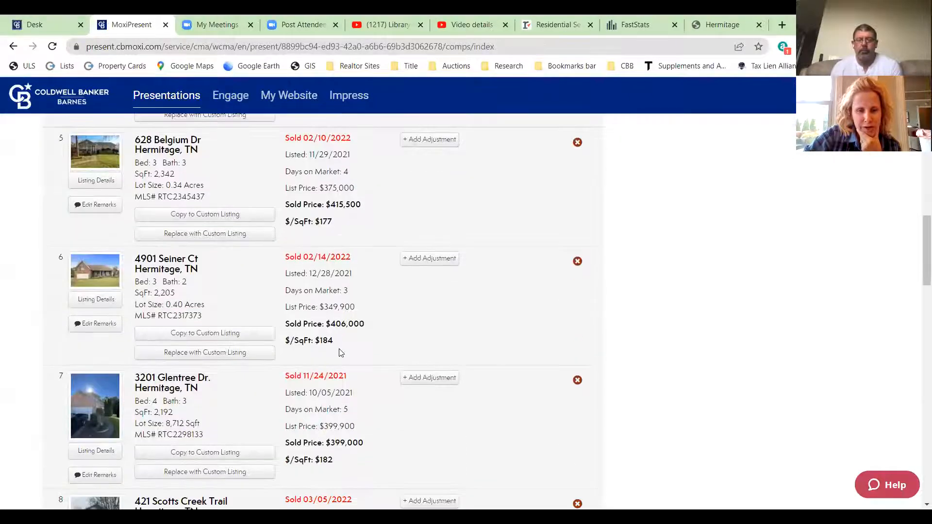
{"action": "left_click", "coordinate": [577, 259]}
{"action": "left_click", "coordinate": [604, 223]}
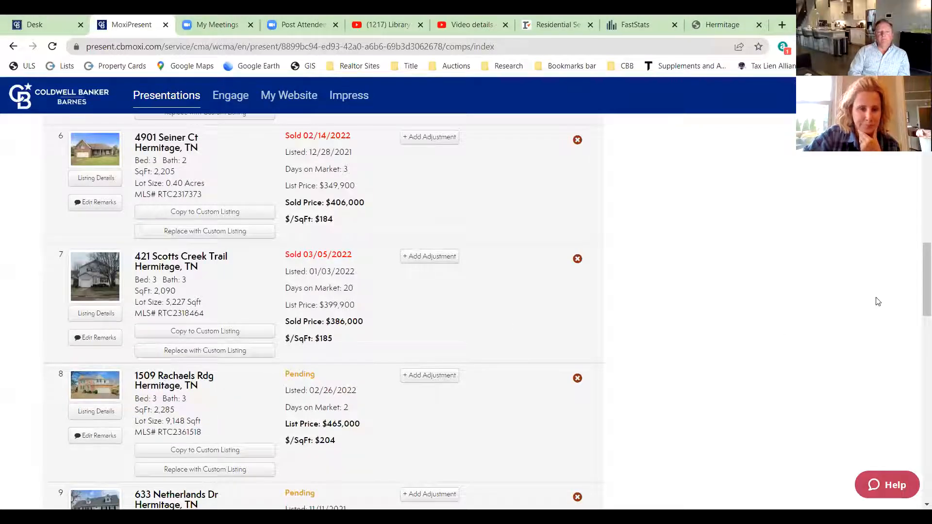
{"action": "scroll", "coordinate": [877, 301], "scroll_direction": "down", "scroll_amount": 1}
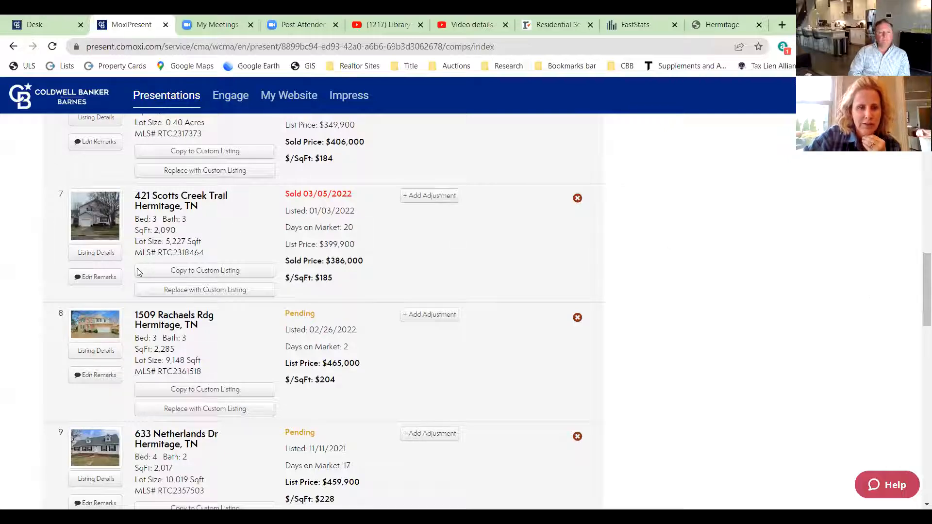
{"action": "left_click", "coordinate": [582, 200]}
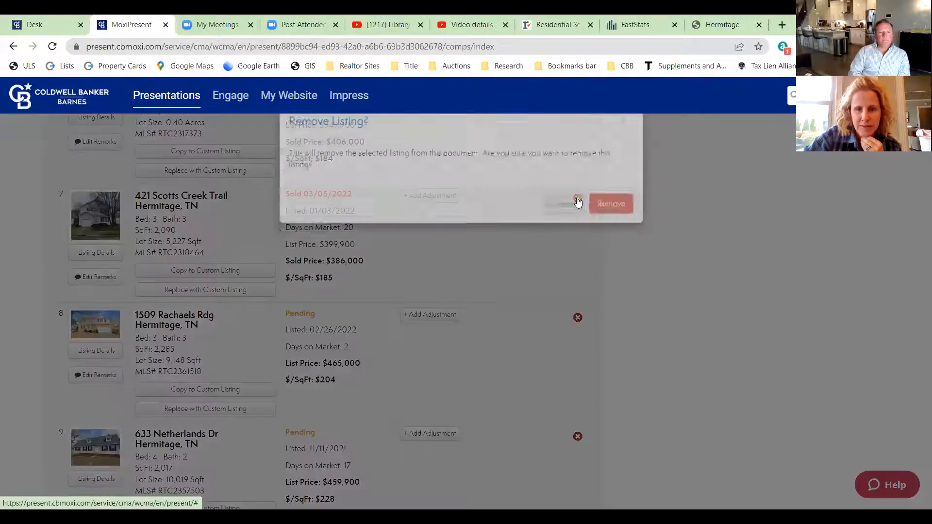
{"action": "left_click", "coordinate": [619, 219]}
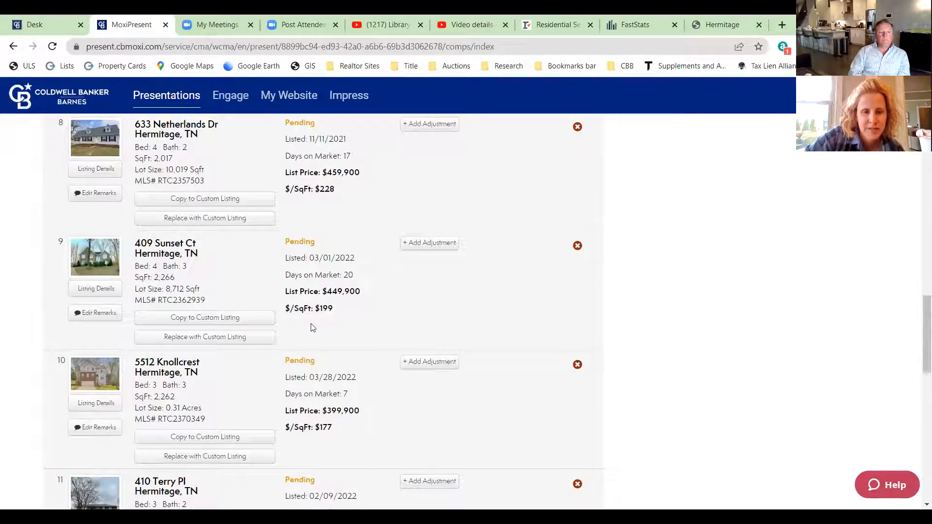
{"action": "scroll", "coordinate": [699, 267], "scroll_direction": "up", "scroll_amount": 15}
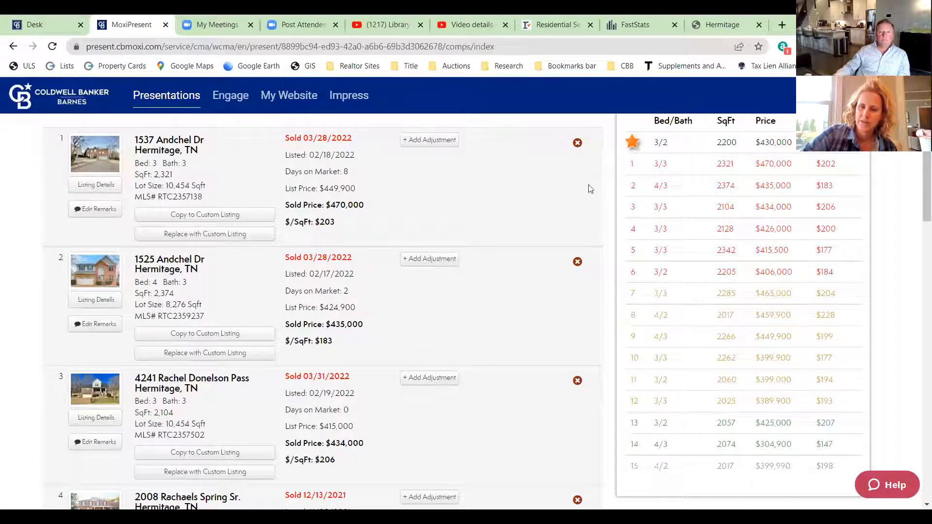
{"action": "scroll", "coordinate": [506, 329], "scroll_direction": "down", "scroll_amount": 8}
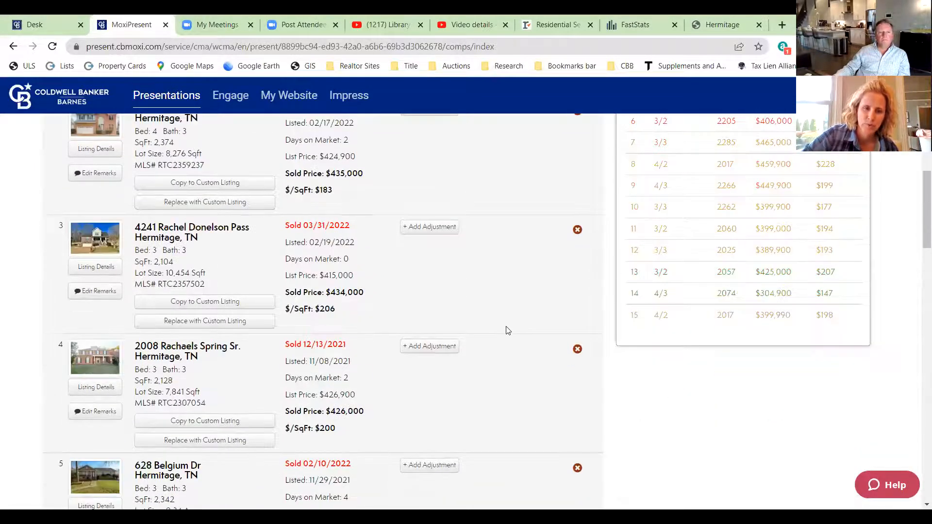
{"action": "scroll", "coordinate": [507, 330], "scroll_direction": "down", "scroll_amount": 1}
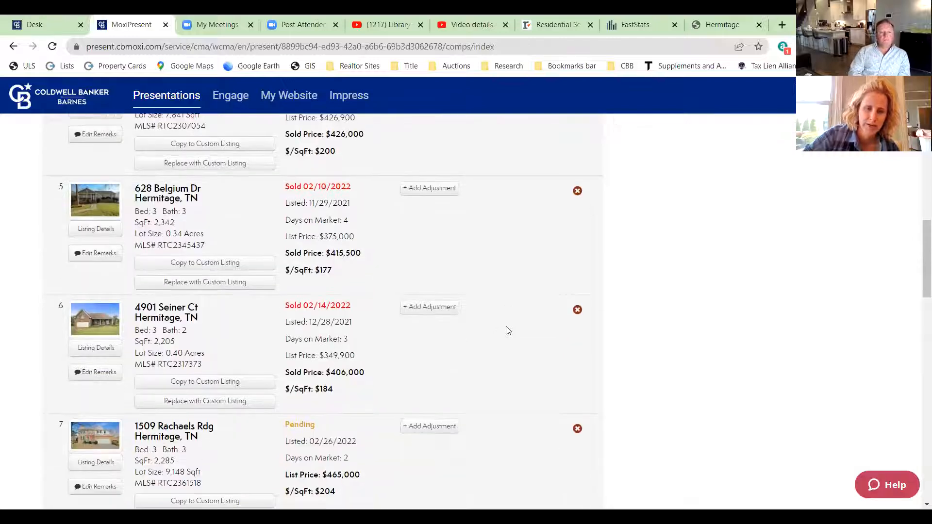
{"action": "scroll", "coordinate": [499, 325], "scroll_direction": "down", "scroll_amount": 3}
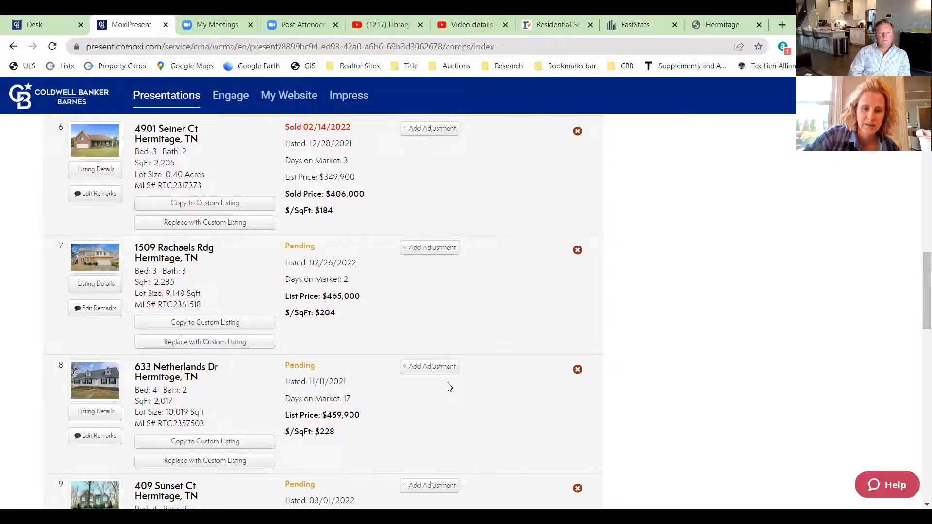
{"action": "scroll", "coordinate": [449, 385], "scroll_direction": "down", "scroll_amount": 1}
{"action": "scroll", "coordinate": [449, 386], "scroll_direction": "down", "scroll_amount": 2}
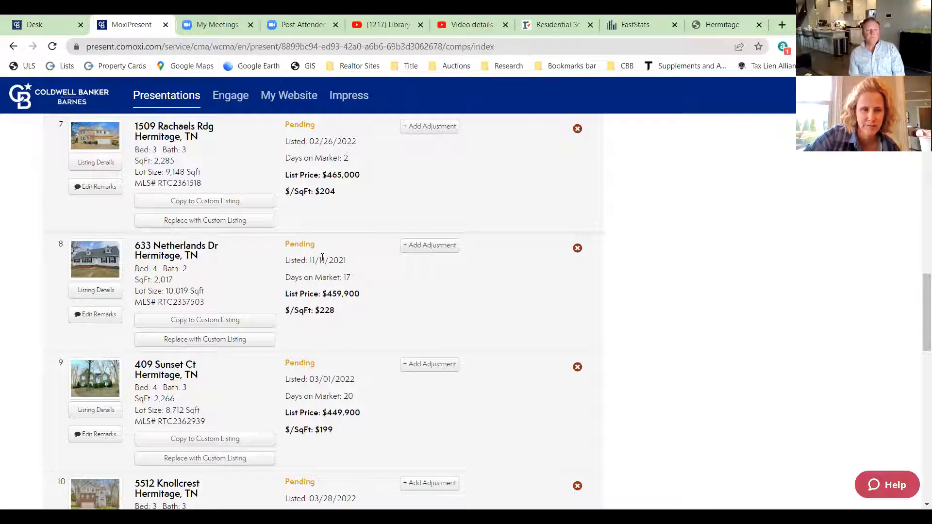
{"action": "scroll", "coordinate": [331, 307], "scroll_direction": "down", "scroll_amount": 1}
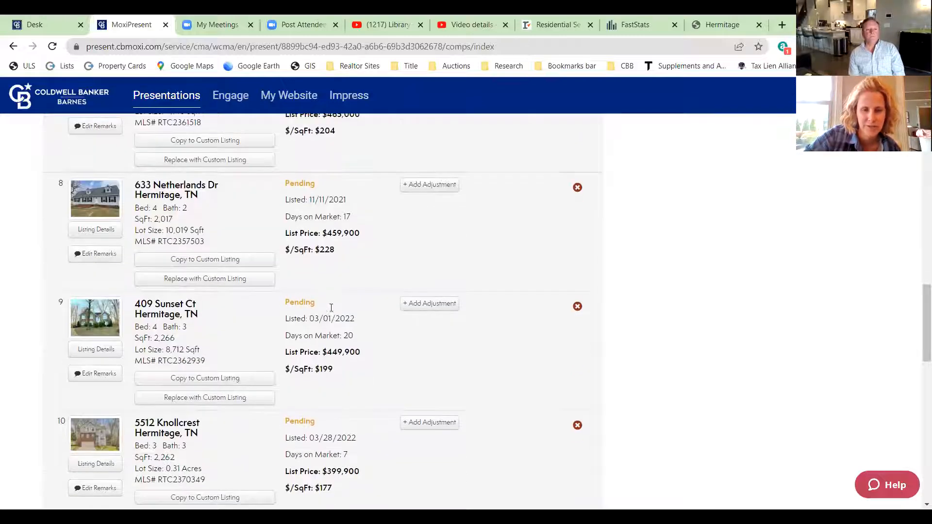
{"action": "scroll", "coordinate": [312, 326], "scroll_direction": "up", "scroll_amount": 1}
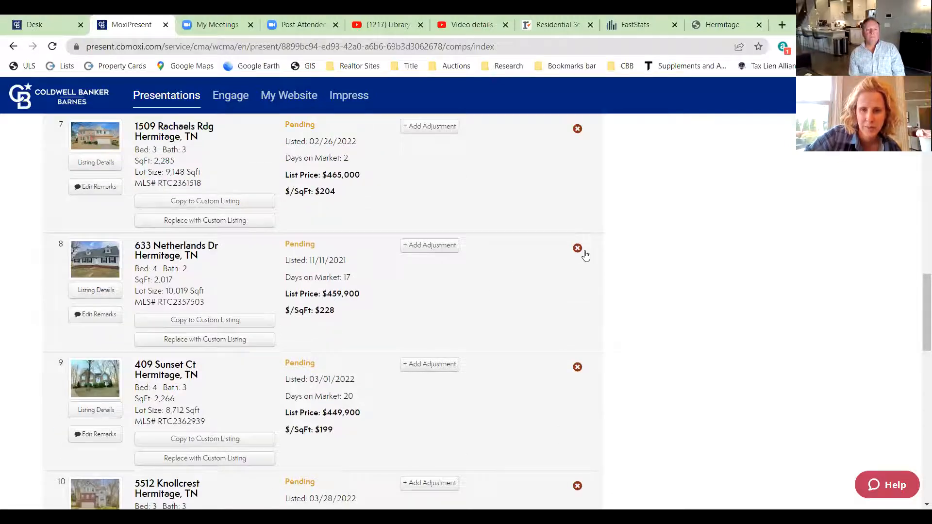
{"action": "left_click", "coordinate": [577, 249]}
{"action": "left_click", "coordinate": [611, 222]}
{"action": "scroll", "coordinate": [419, 328], "scroll_direction": "down", "scroll_amount": 2}
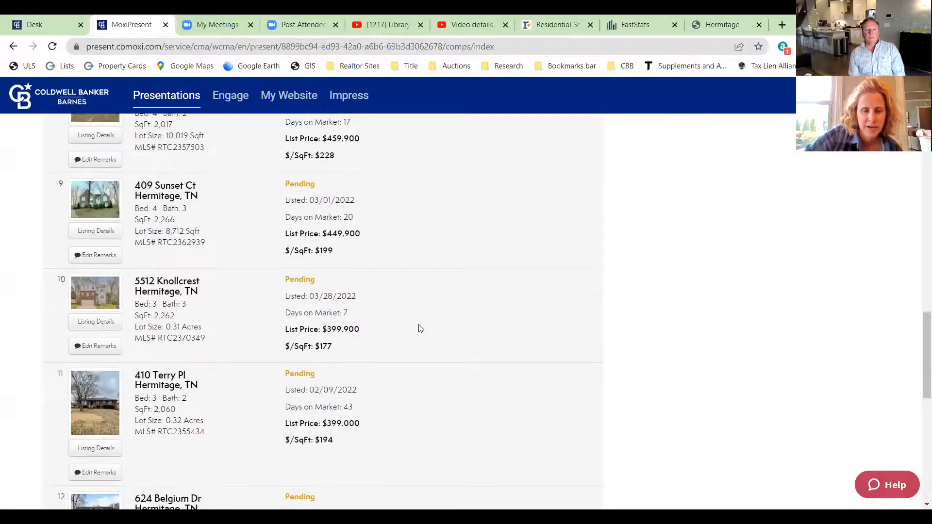
{"action": "scroll", "coordinate": [420, 329], "scroll_direction": "down", "scroll_amount": 2}
{"action": "scroll", "coordinate": [356, 296], "scroll_direction": "up", "scroll_amount": 2}
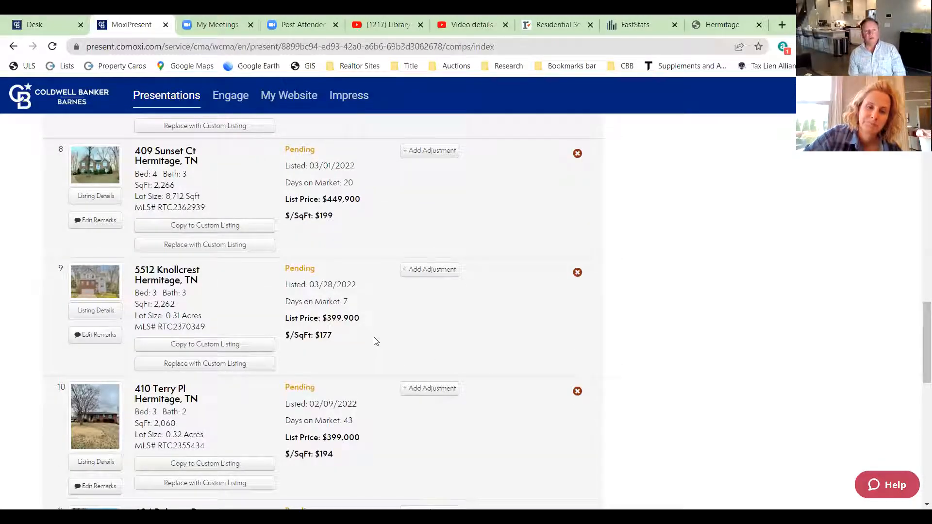
{"action": "scroll", "coordinate": [375, 342], "scroll_direction": "down", "scroll_amount": 2}
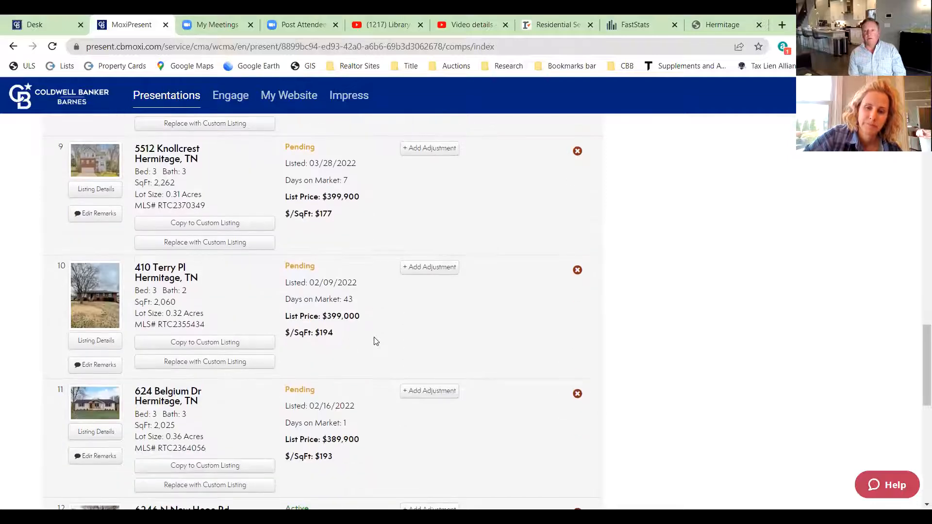
{"action": "scroll", "coordinate": [376, 341], "scroll_direction": "down", "scroll_amount": 3}
{"action": "scroll", "coordinate": [376, 341], "scroll_direction": "down", "scroll_amount": 2}
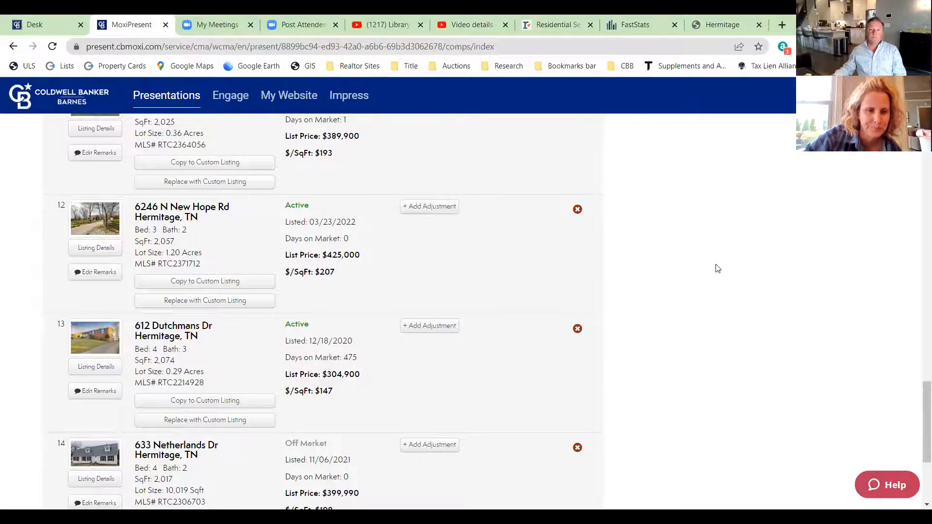
{"action": "scroll", "coordinate": [716, 266], "scroll_direction": "down", "scroll_amount": 1}
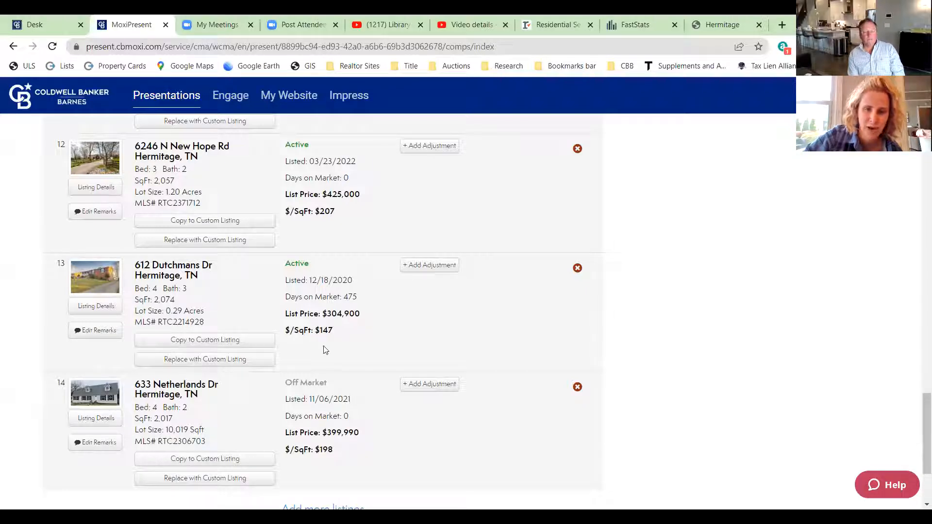
{"action": "left_click", "coordinate": [577, 268]}
{"action": "left_click", "coordinate": [611, 222]}
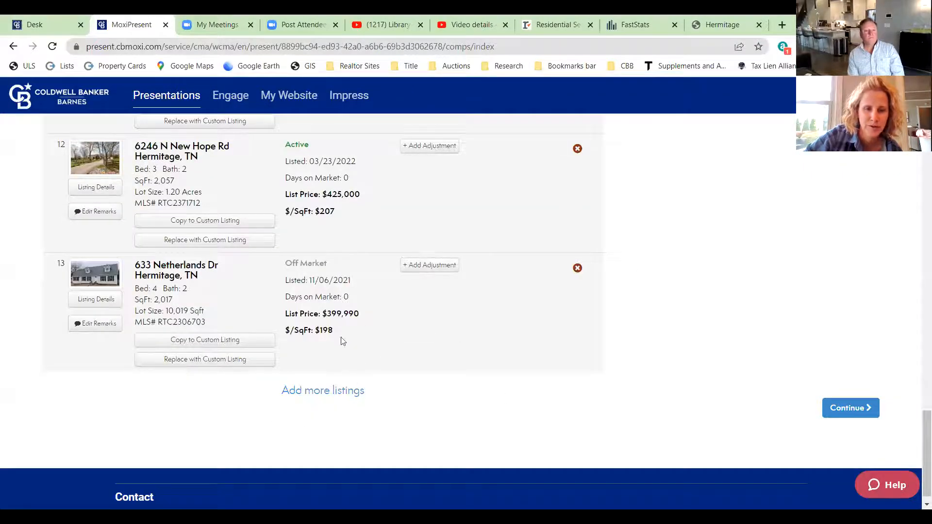
{"action": "scroll", "coordinate": [466, 414], "scroll_direction": "up", "scroll_amount": 5}
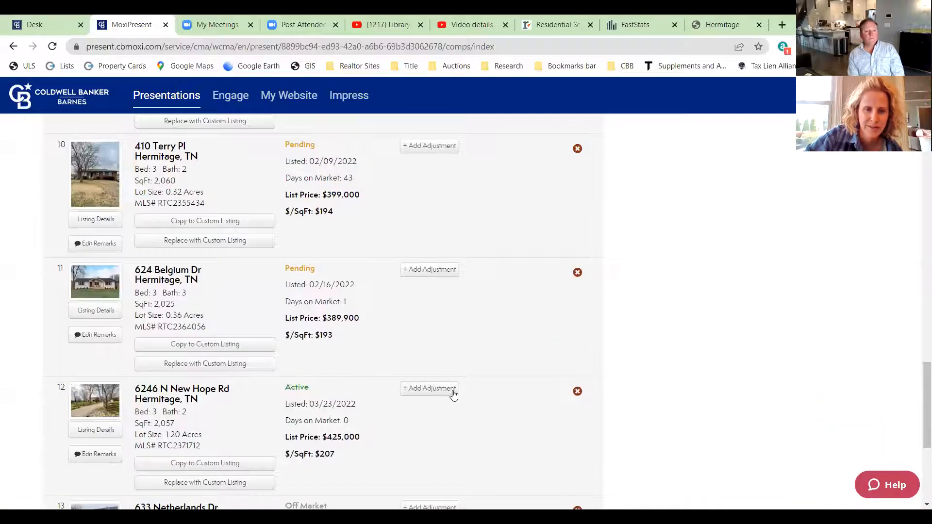
{"action": "scroll", "coordinate": [453, 394], "scroll_direction": "up", "scroll_amount": 5}
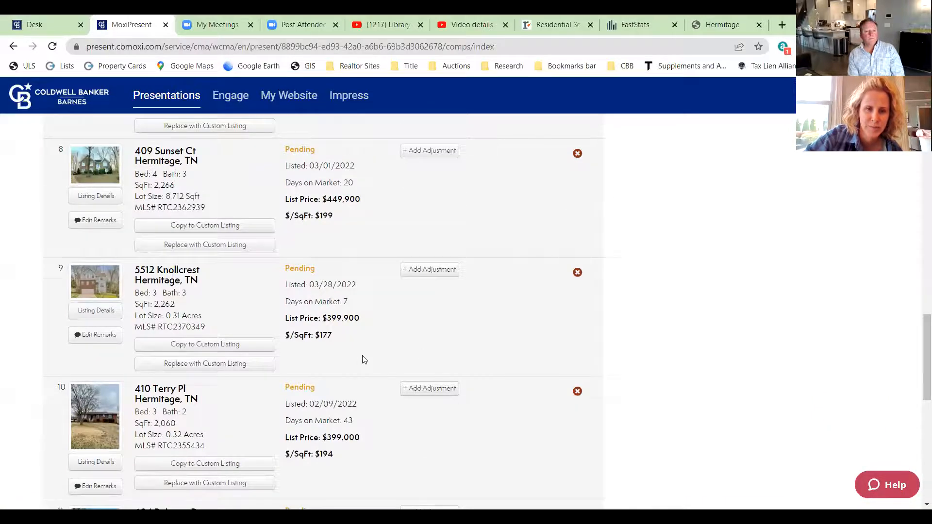
{"action": "scroll", "coordinate": [364, 359], "scroll_direction": "up", "scroll_amount": 10}
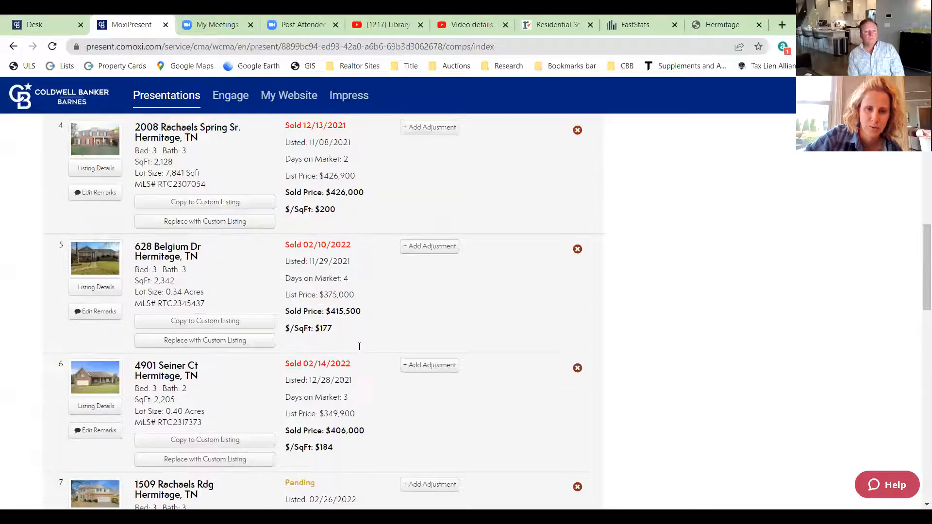
{"action": "scroll", "coordinate": [359, 346], "scroll_direction": "up", "scroll_amount": 12}
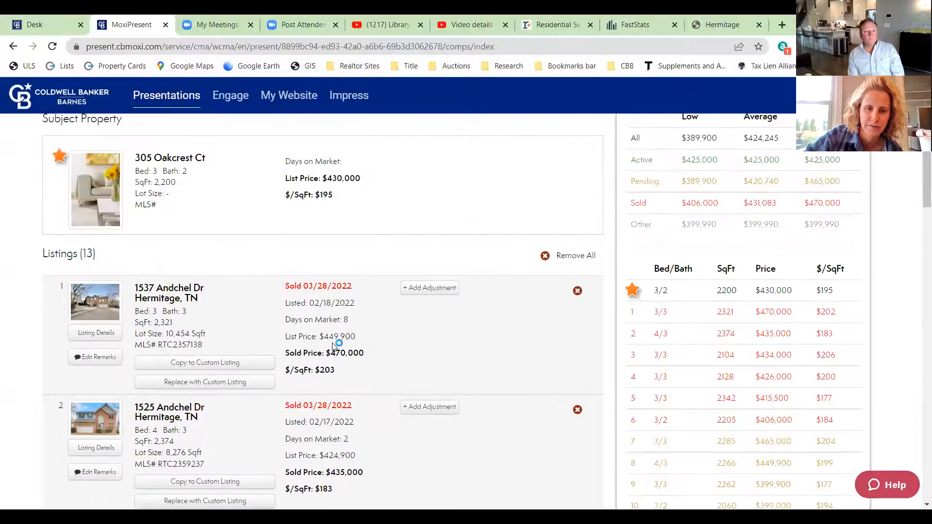
{"action": "scroll", "coordinate": [374, 374], "scroll_direction": "down", "scroll_amount": 20}
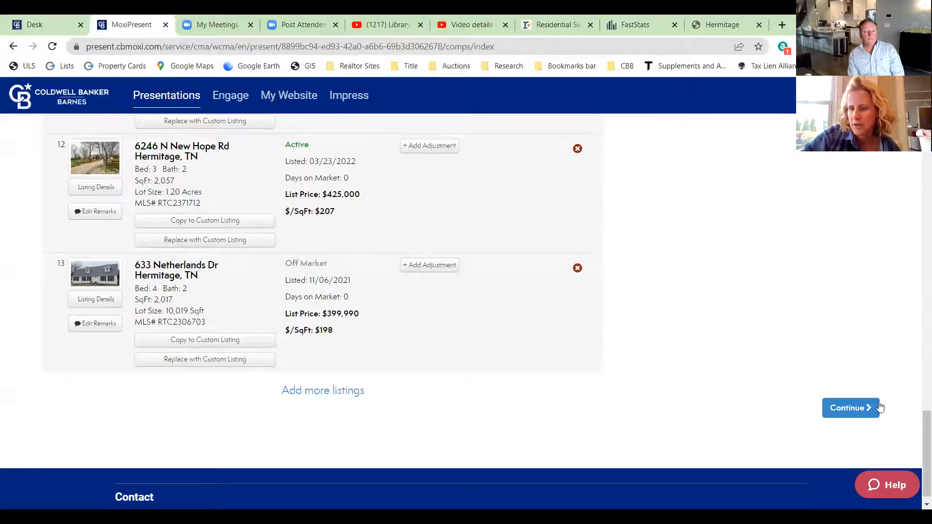
{"action": "left_click", "coordinate": [850, 409]}
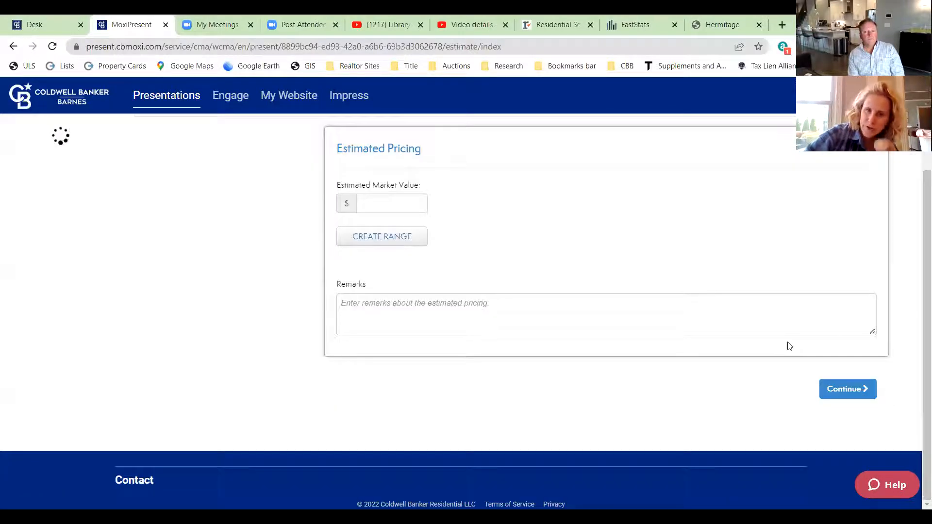
{"action": "scroll", "coordinate": [573, 413], "scroll_direction": "up", "scroll_amount": 2}
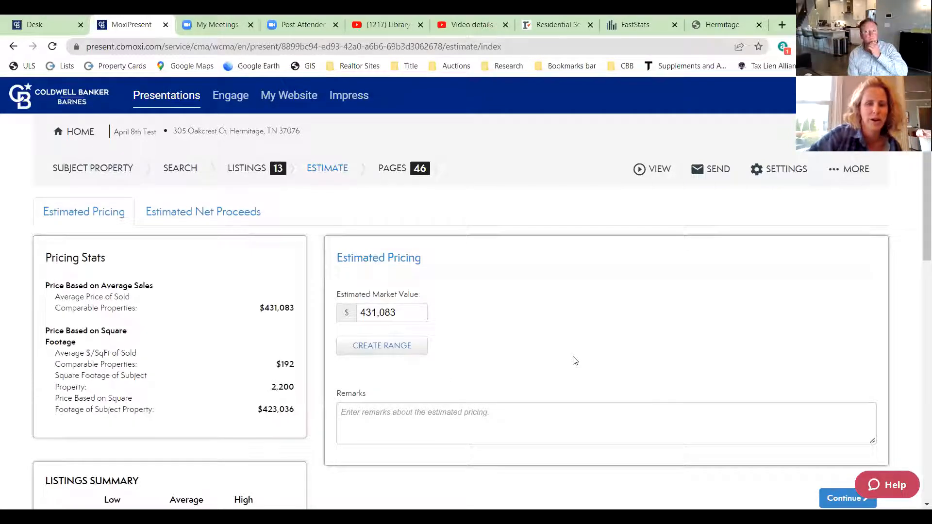
{"action": "scroll", "coordinate": [259, 340], "scroll_direction": "down", "scroll_amount": 3}
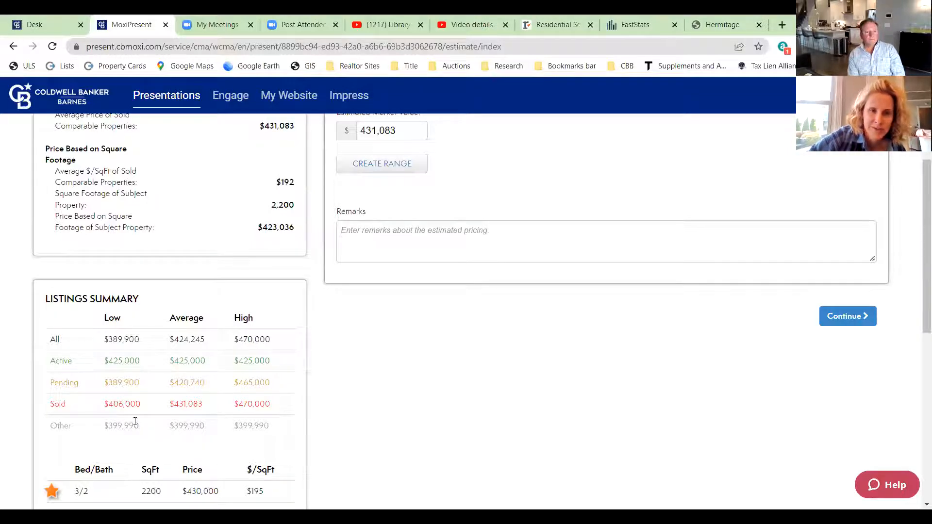
{"action": "scroll", "coordinate": [194, 379], "scroll_direction": "down", "scroll_amount": 3}
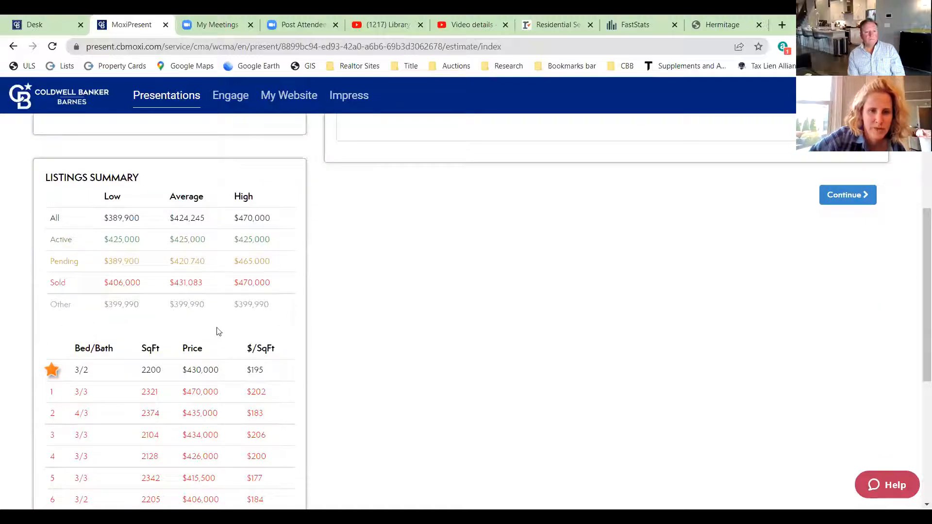
{"action": "scroll", "coordinate": [278, 310], "scroll_direction": "down", "scroll_amount": 1}
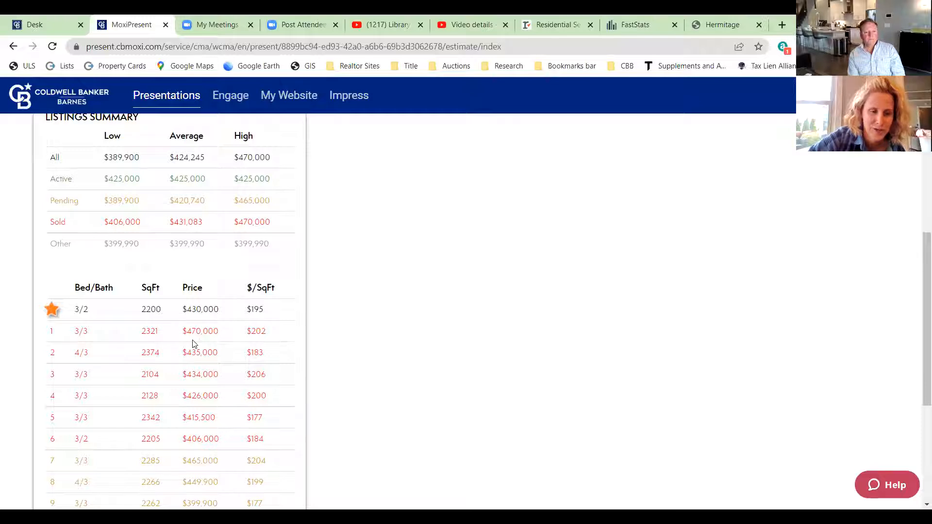
{"action": "scroll", "coordinate": [193, 343], "scroll_direction": "down", "scroll_amount": 2}
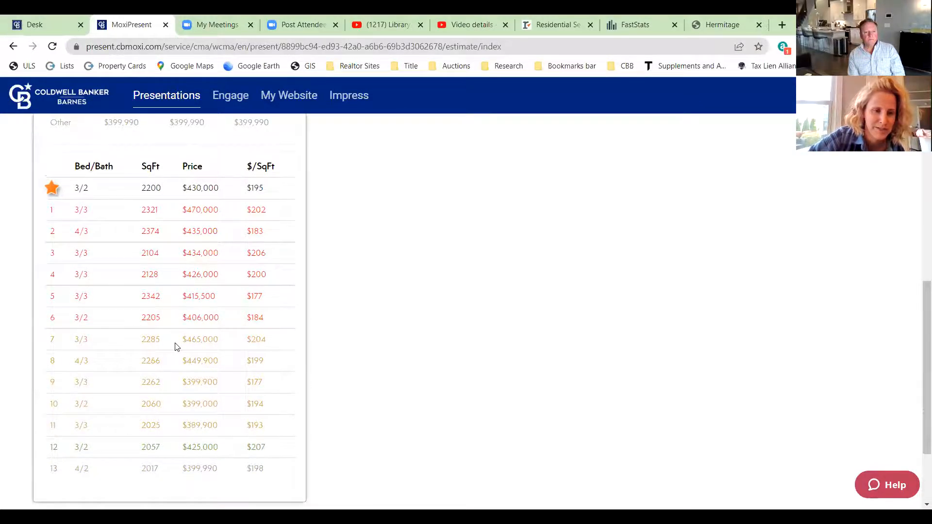
{"action": "scroll", "coordinate": [175, 343], "scroll_direction": "up", "scroll_amount": 3}
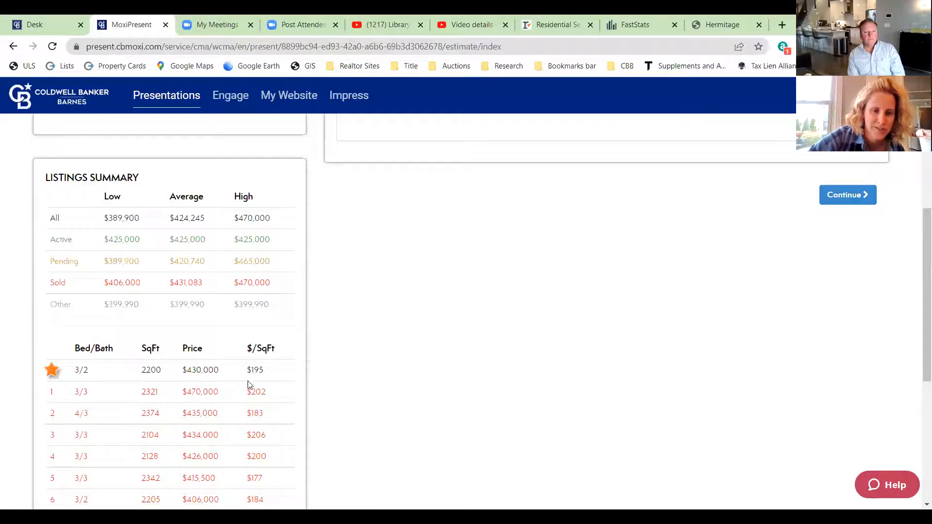
{"action": "scroll", "coordinate": [248, 364], "scroll_direction": "up", "scroll_amount": 2}
{"action": "scroll", "coordinate": [469, 383], "scroll_direction": "up", "scroll_amount": 2}
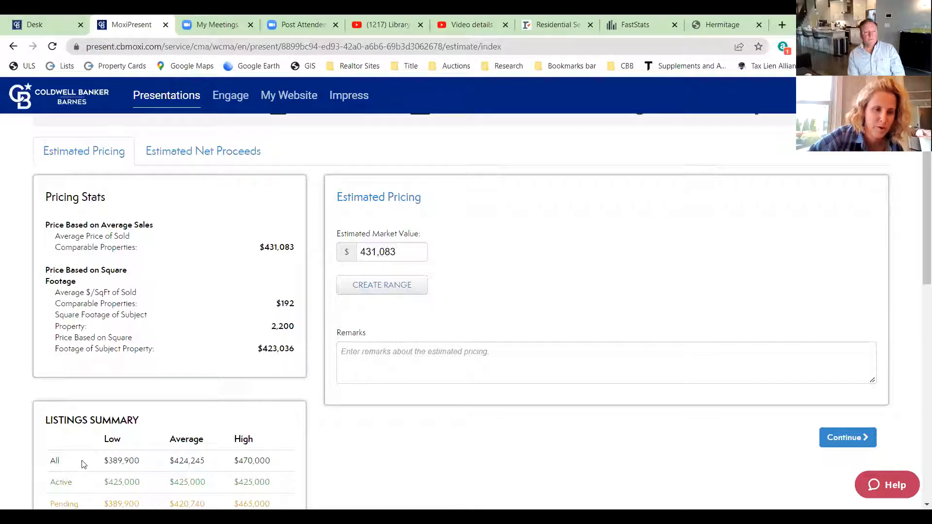
{"action": "scroll", "coordinate": [211, 344], "scroll_direction": "down", "scroll_amount": 3}
{"action": "scroll", "coordinate": [221, 347], "scroll_direction": "up", "scroll_amount": 3}
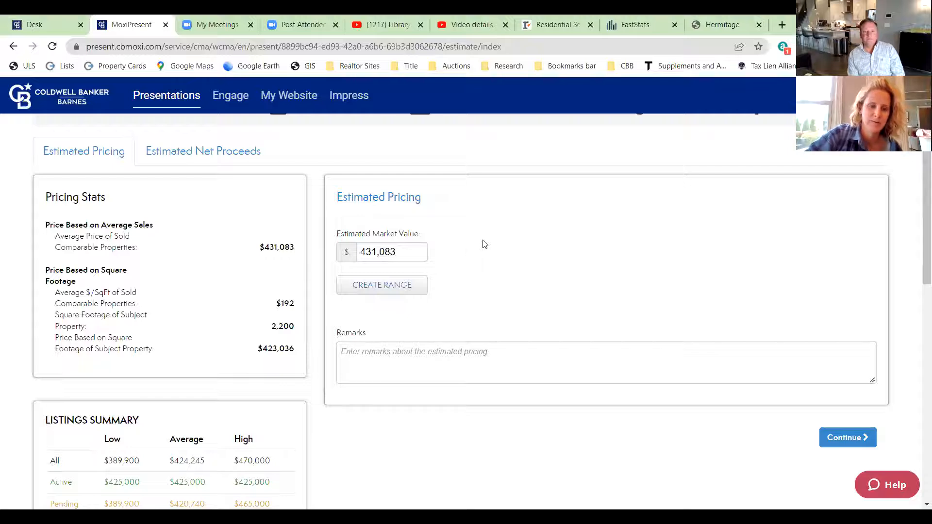
{"action": "scroll", "coordinate": [466, 238], "scroll_direction": "down", "scroll_amount": 6}
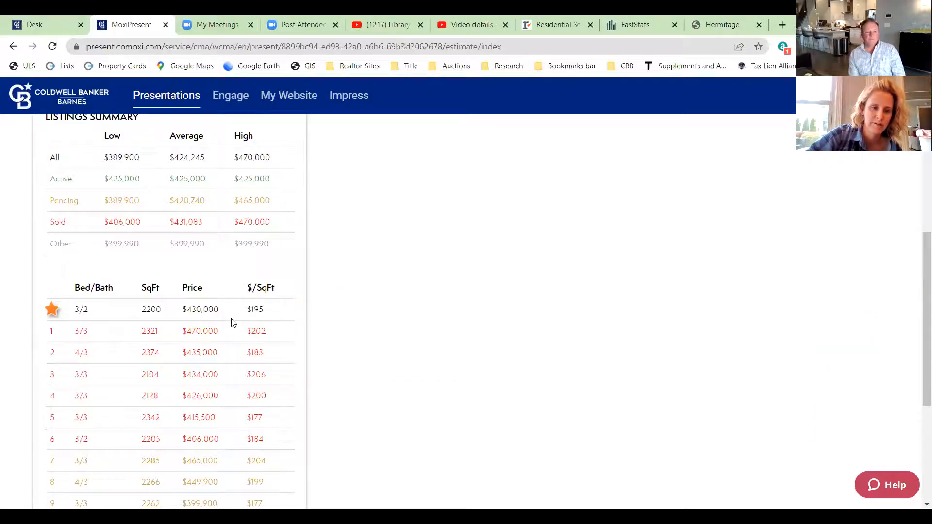
{"action": "scroll", "coordinate": [233, 323], "scroll_direction": "up", "scroll_amount": 6}
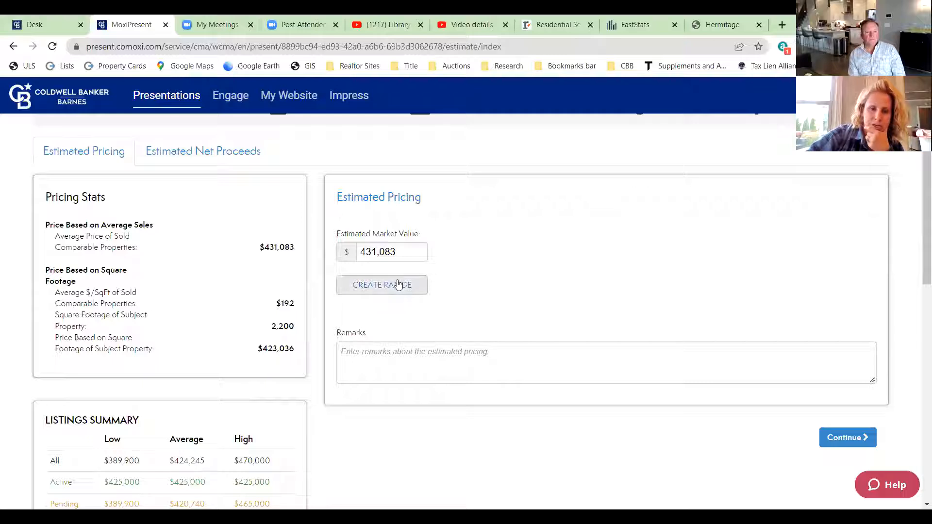
- Create a price range with a $415,000 minimum and $430,000 maximum
{"action": "left_click", "coordinate": [397, 284]}
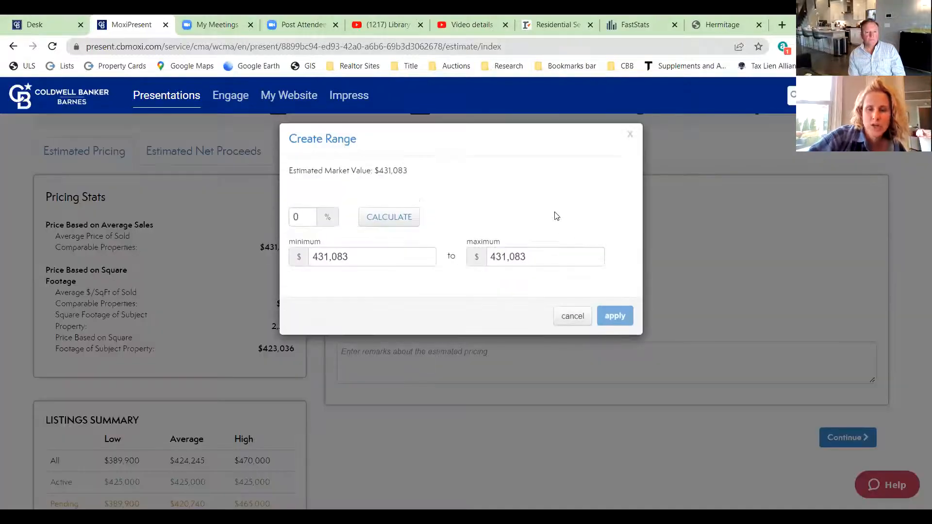
{"action": "left_click_drag", "start_coordinate": [351, 258], "coordinate": [311, 257]}
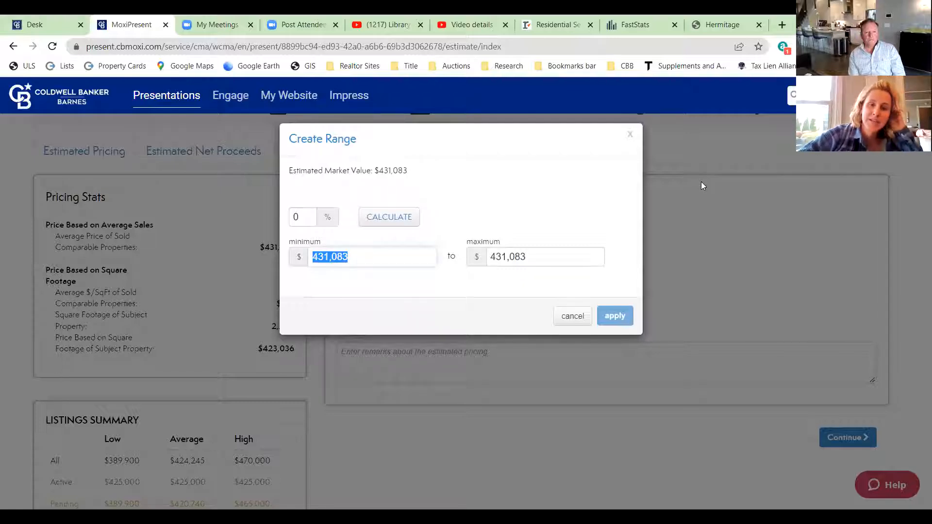
{"action": "type", "text": "415000"}
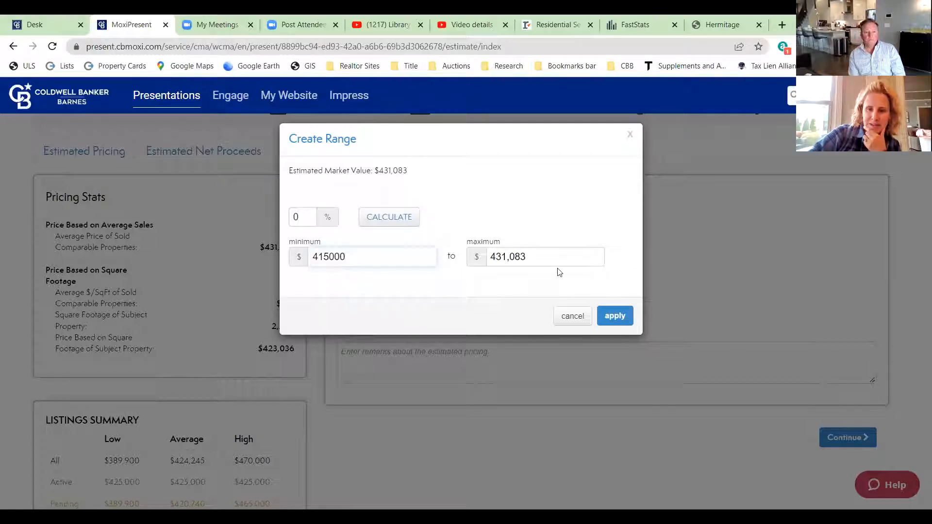
{"action": "left_click_drag", "start_coordinate": [523, 257], "coordinate": [492, 252]}
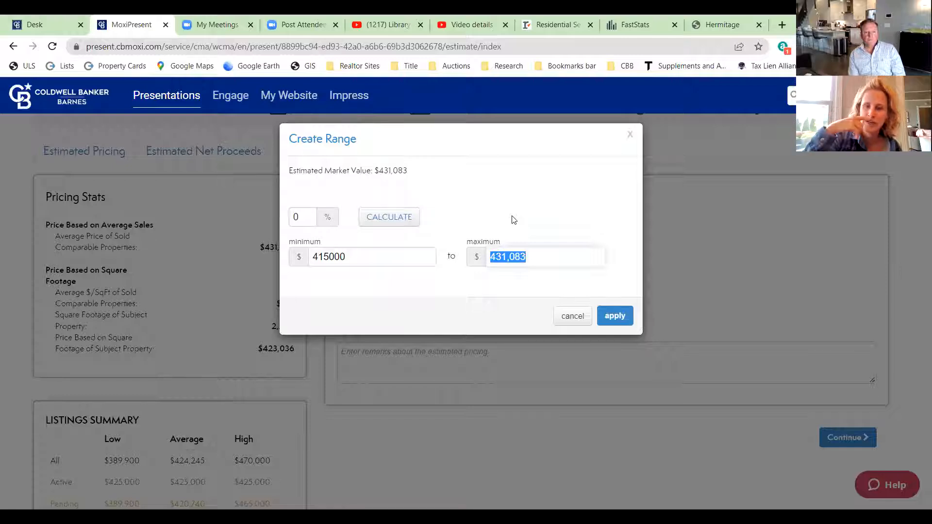
{"action": "type", "text": "4"}
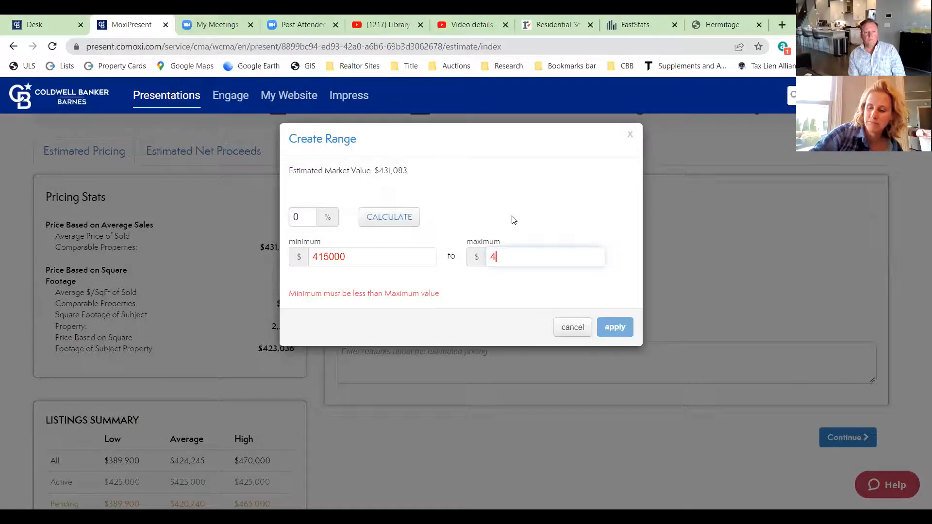
{"action": "type", "text": "30000"}
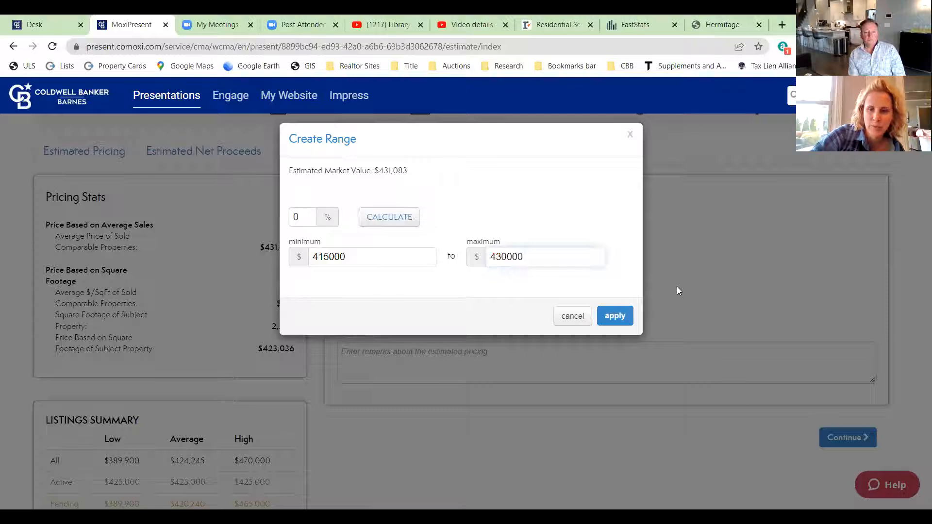
{"action": "left_click", "coordinate": [616, 316]}
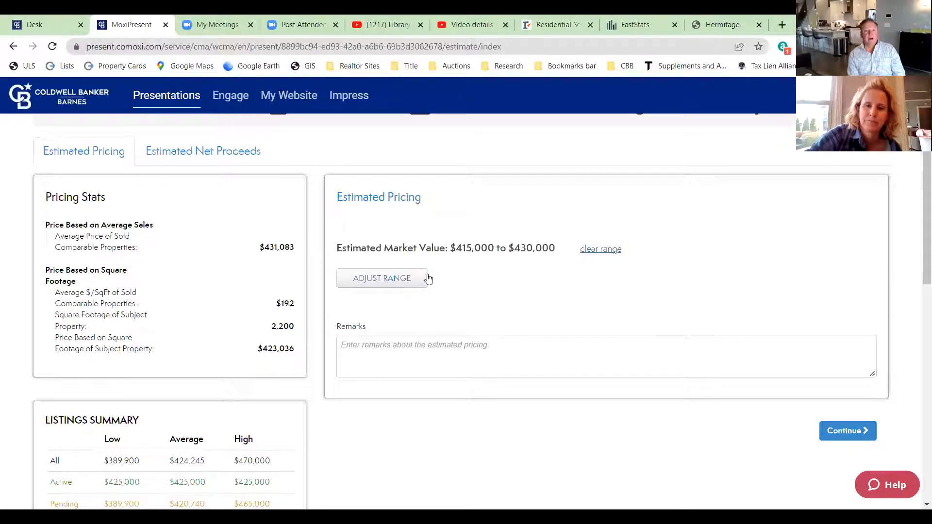
- Calculate a 5% range around the estimated market value
{"action": "left_click", "coordinate": [379, 283]}
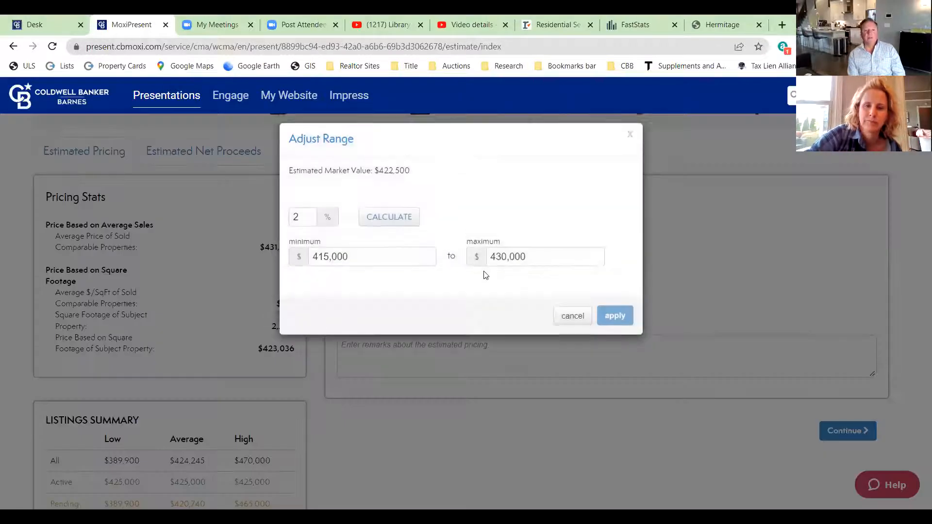
{"action": "left_click", "coordinate": [302, 214]}
{"action": "key", "text": "BackSpace"}
{"action": "type", "text": "5"}
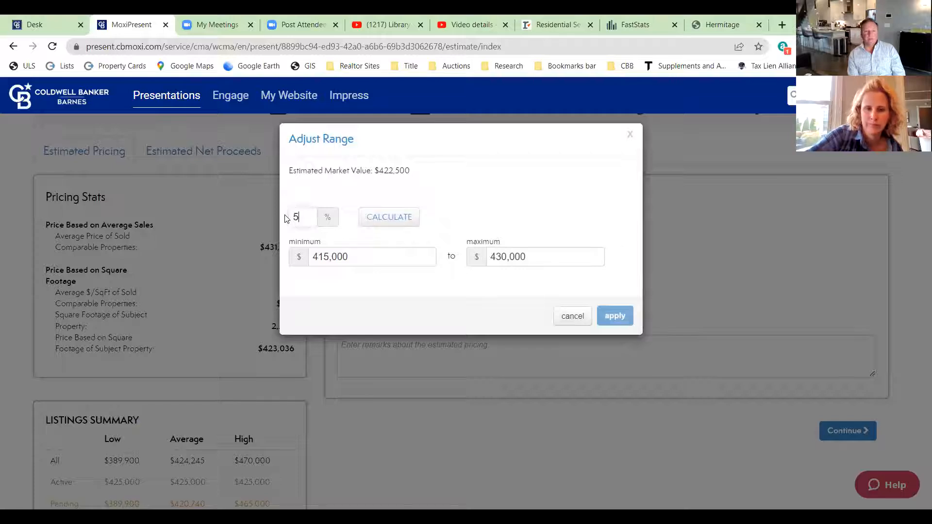
{"action": "left_click", "coordinate": [401, 218]}
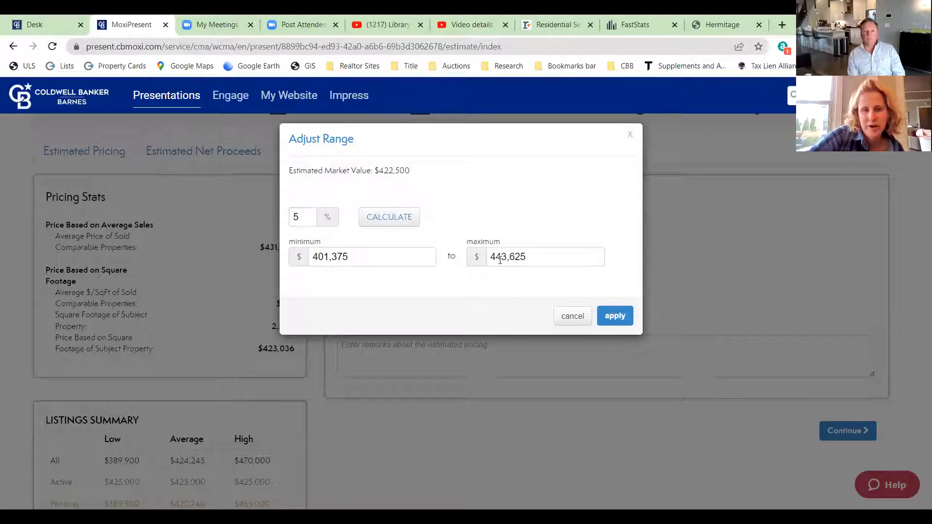
- Recalculate the range at 2% and apply it, giving $414,050 to $430,950
{"action": "left_click", "coordinate": [304, 218]}
{"action": "key", "text": "BackSpace"}
{"action": "type", "text": "2"}
{"action": "left_click", "coordinate": [400, 227]}
{"action": "left_click", "coordinate": [612, 316]}
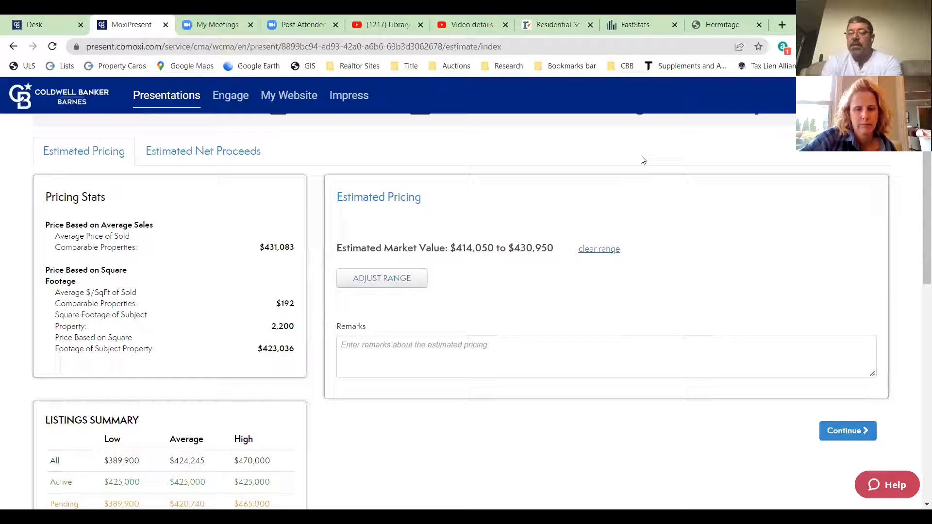
- Type the remark 'This range is based on selling the home as is. If the home were updated,'
{"action": "left_click", "coordinate": [493, 345]}
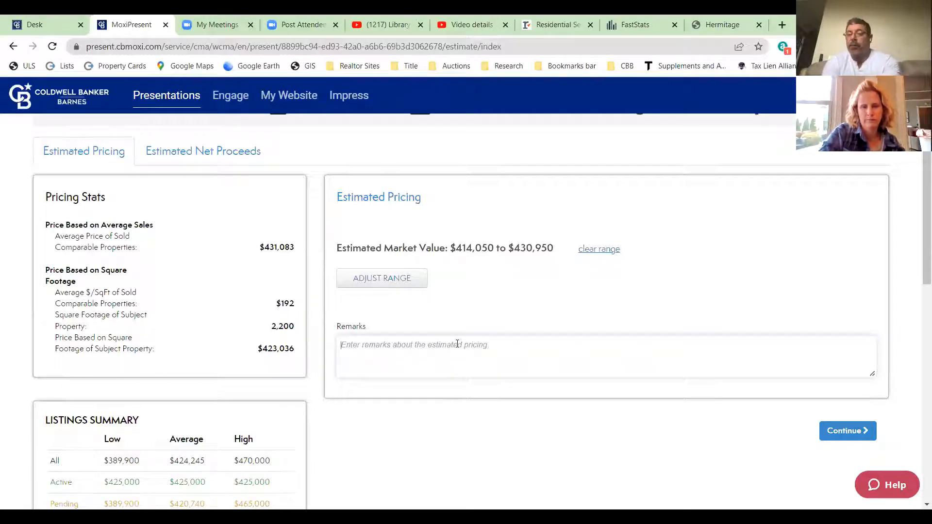
{"action": "type", "text": "this"}
{"action": "key", "text": "BackSpace"}
{"action": "key", "text": "BackSpace"}
{"action": "key", "text": "BackSpace"}
{"action": "key", "text": "BackSpace"}
{"action": "type", "text": "This range is based on selling the home as"}
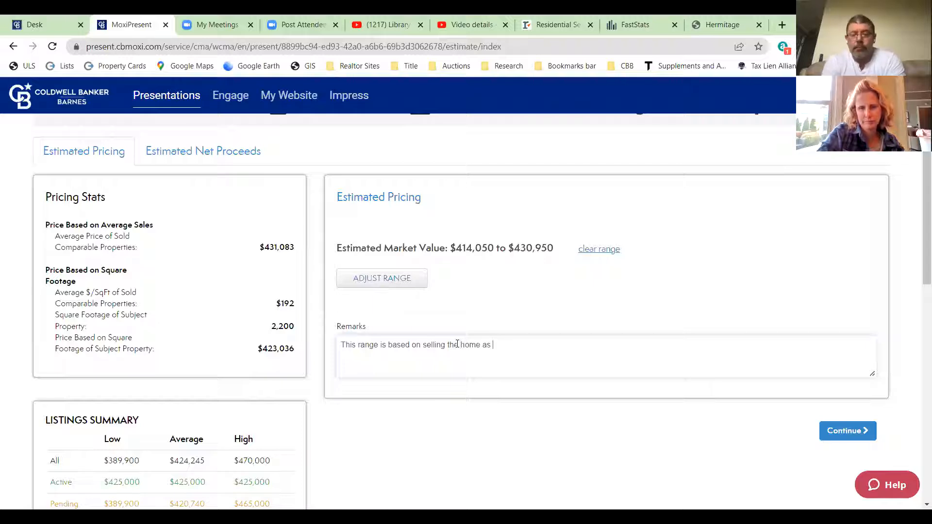
{"action": "type", "text": " is. "}
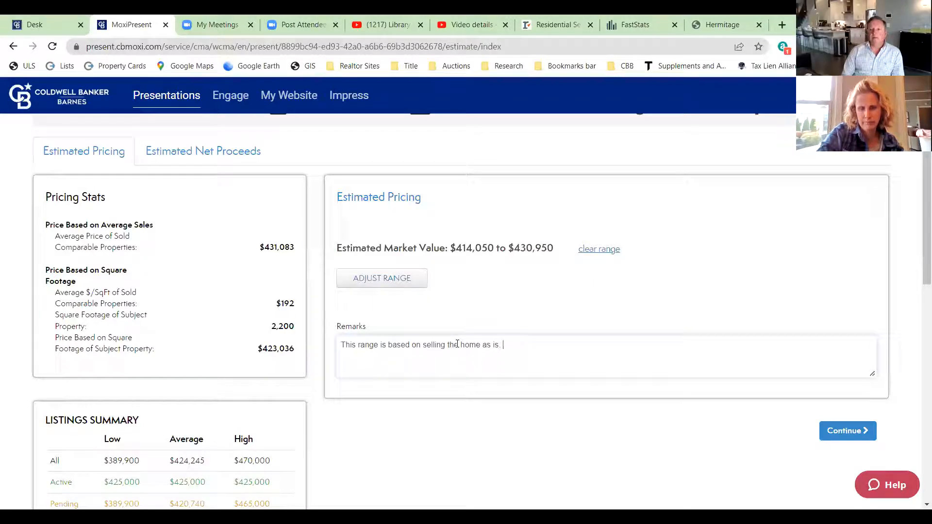
{"action": "type", "text": "If"}
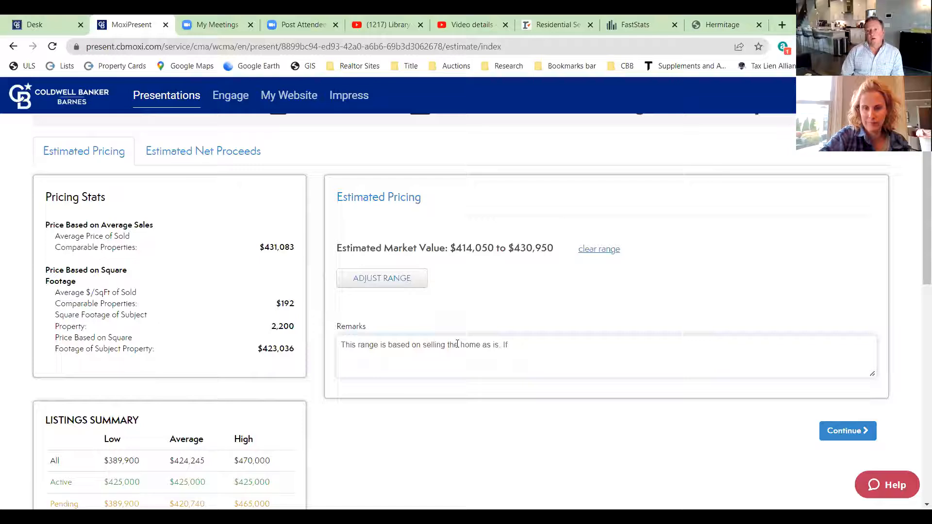
{"action": "type", "text": "the ho"}
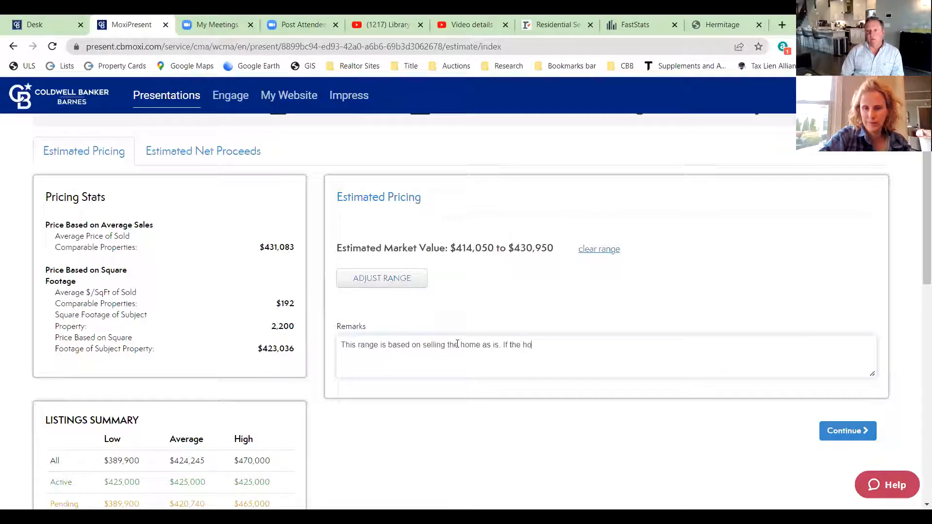
{"action": "type", "text": "me were updated"}
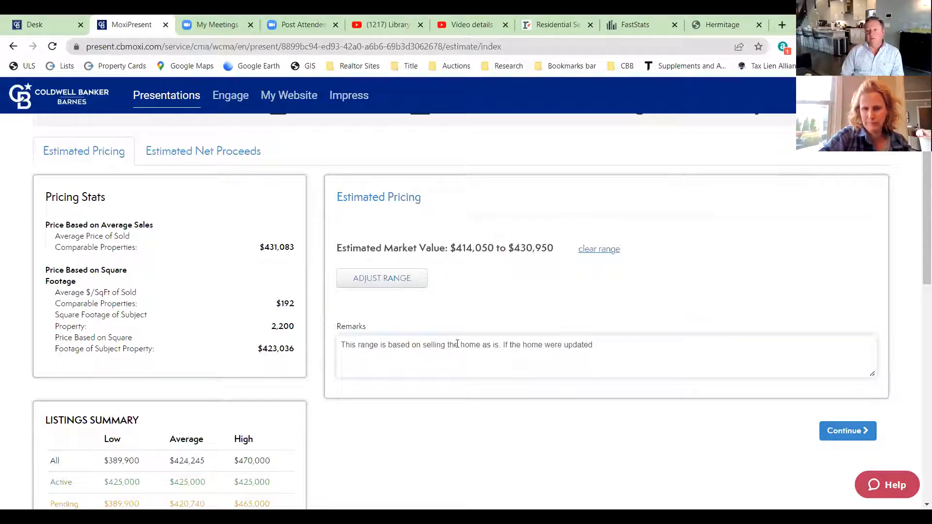
{"action": "type", "text": ","}
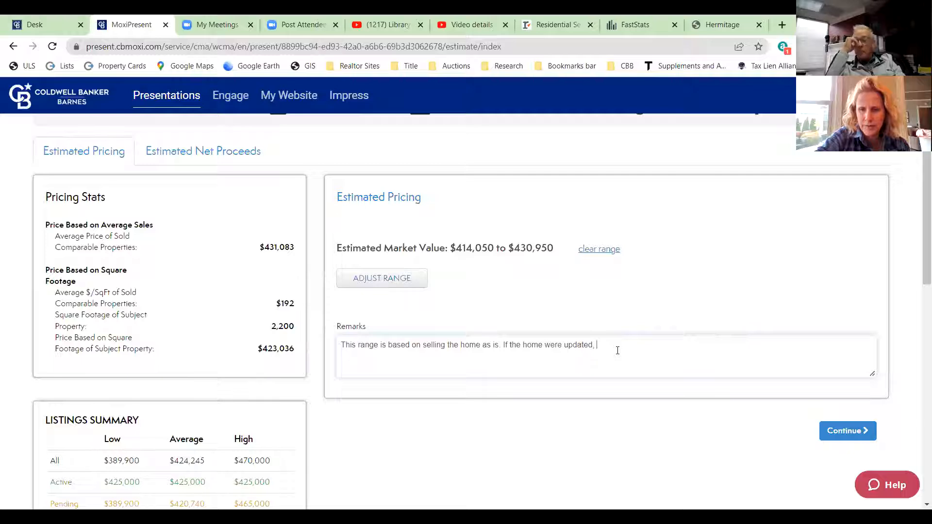
- Finish the remark with 'it would be worth closer to the $470,000 high end.' and continue to Pages
{"action": "type", "text": "it "}
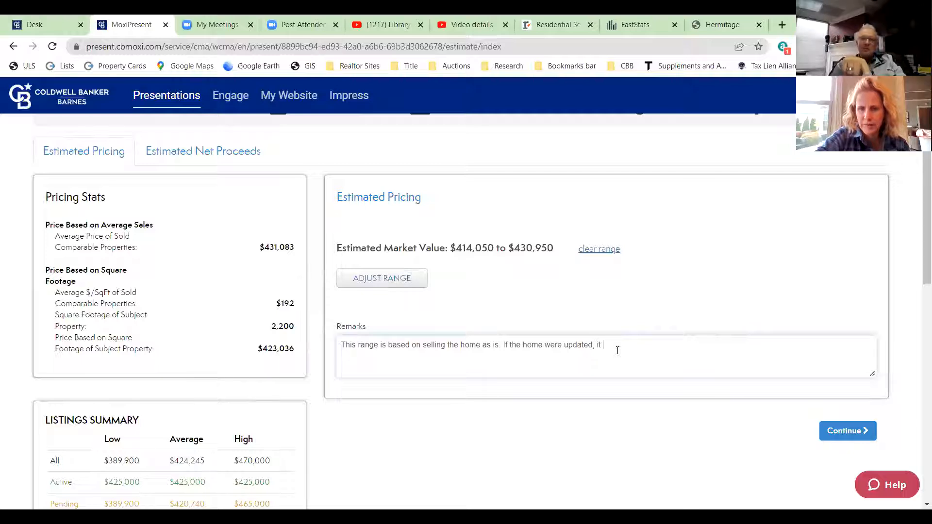
{"action": "type", "text": "would be worth closer to "}
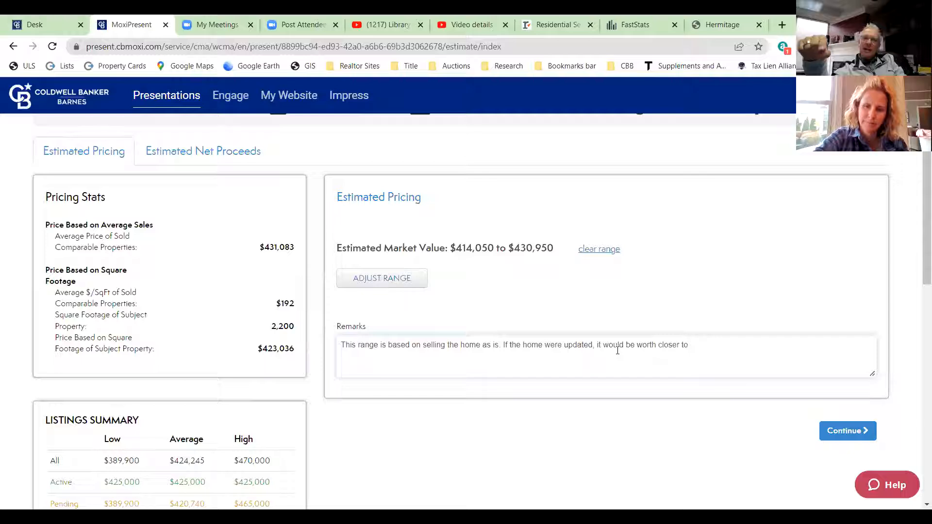
{"action": "type", "text": "the $470,000"}
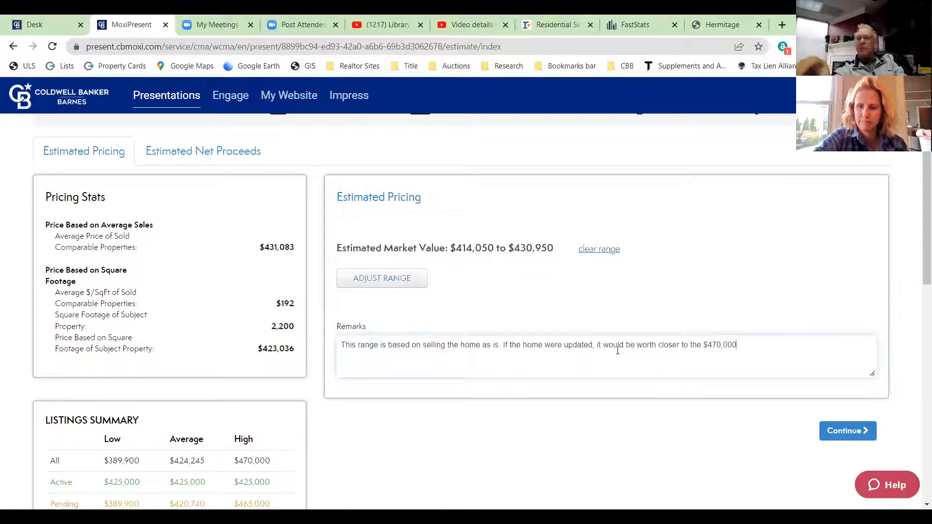
{"action": "type", "text": " h"}
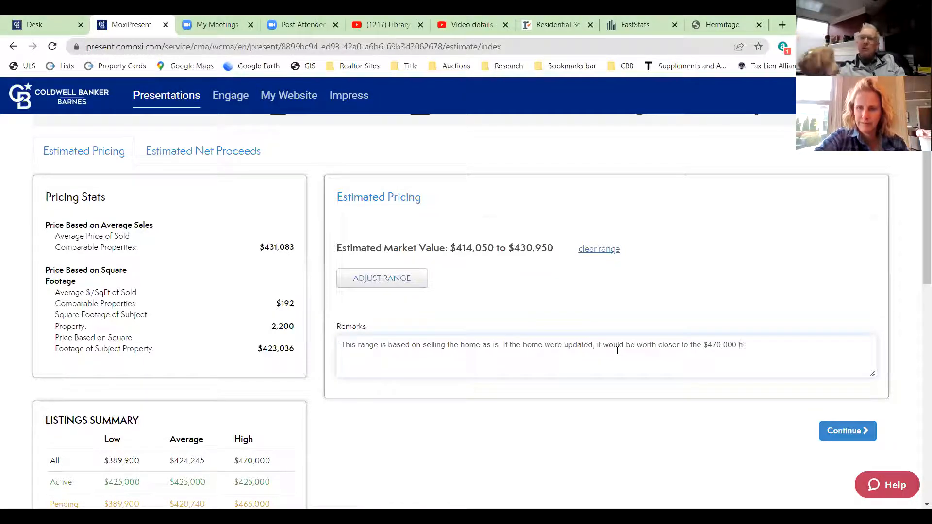
{"action": "type", "text": "igh end."}
{"action": "left_click", "coordinate": [847, 430]}
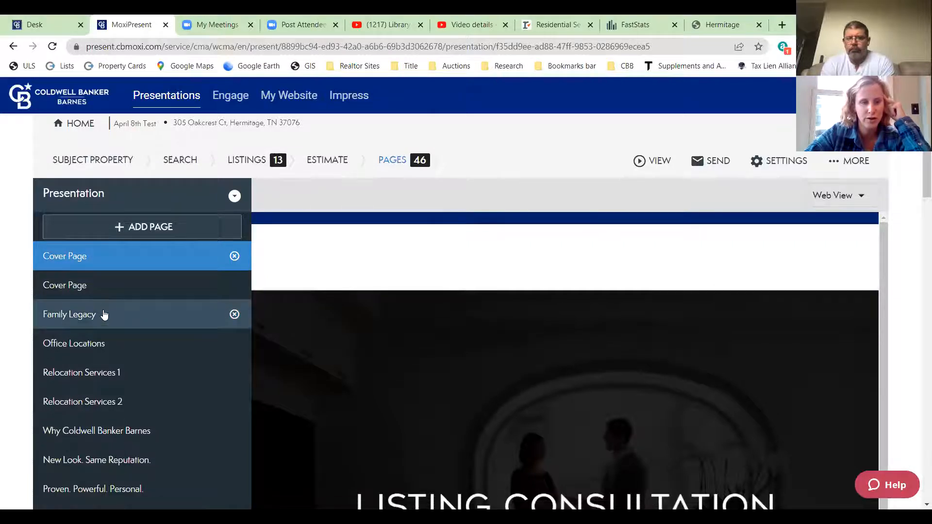
- Preview the Family Legacy, Office Locations and Relocation Services 1 pages
{"action": "scroll", "coordinate": [102, 316], "scroll_direction": "down", "scroll_amount": 4}
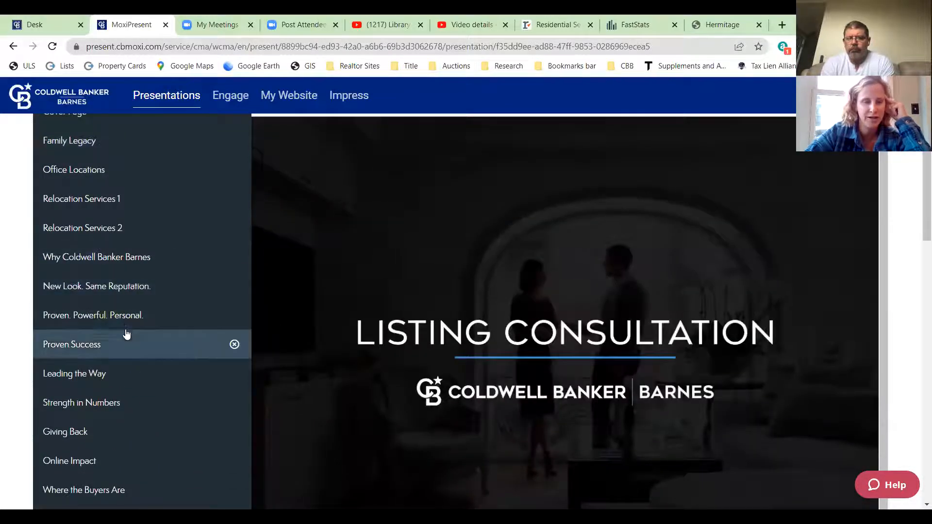
{"action": "left_click", "coordinate": [75, 142]}
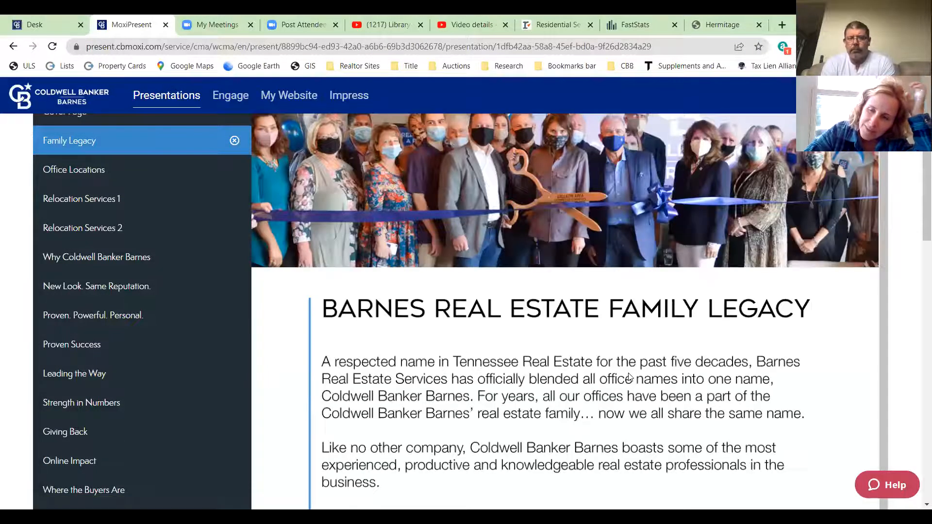
{"action": "scroll", "coordinate": [628, 373], "scroll_direction": "up", "scroll_amount": 4}
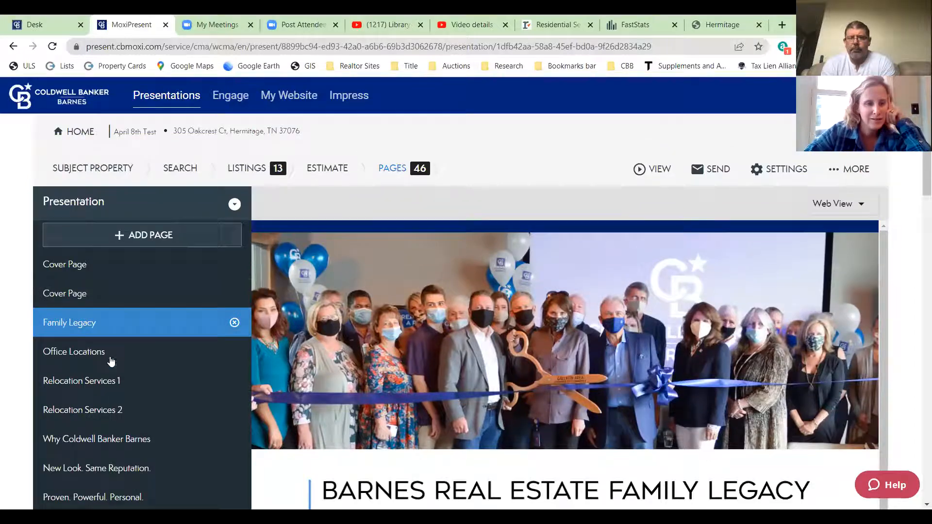
{"action": "left_click", "coordinate": [91, 353]}
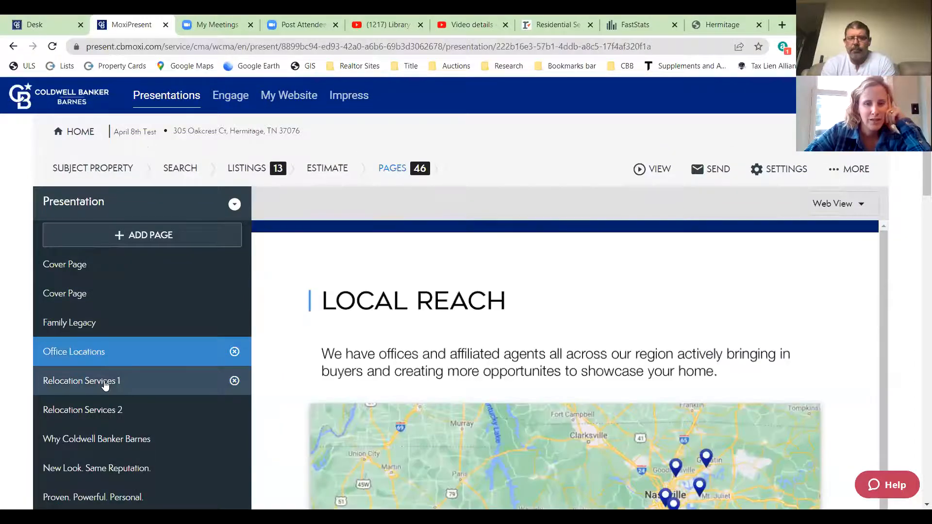
{"action": "left_click", "coordinate": [104, 384]}
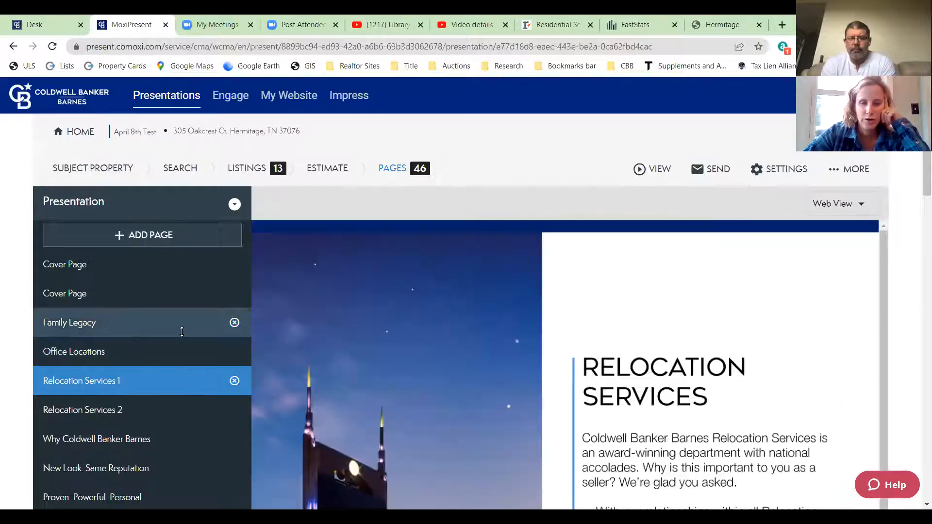
- Preview the Strength in Numbers page with its 96,000 agents and 2,900 offices
{"action": "scroll", "coordinate": [184, 327], "scroll_direction": "down", "scroll_amount": 1}
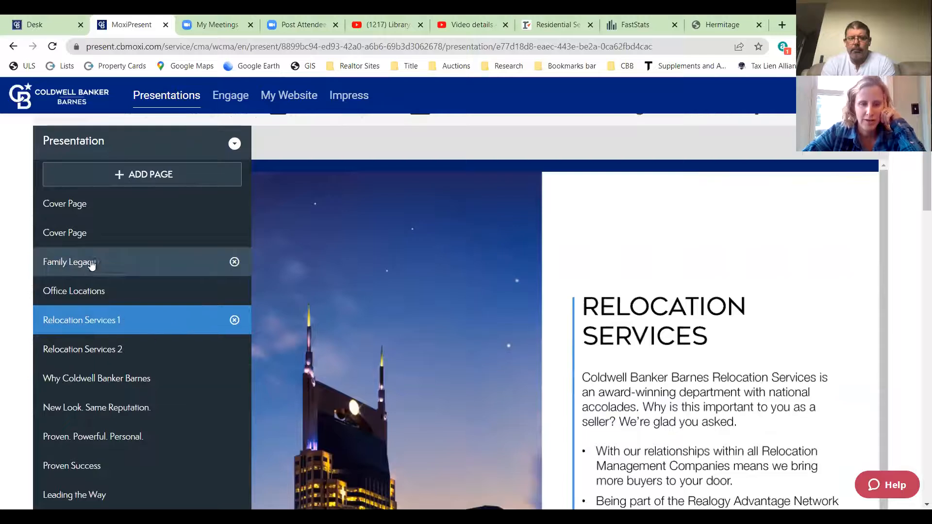
{"action": "scroll", "coordinate": [115, 383], "scroll_direction": "down", "scroll_amount": 1}
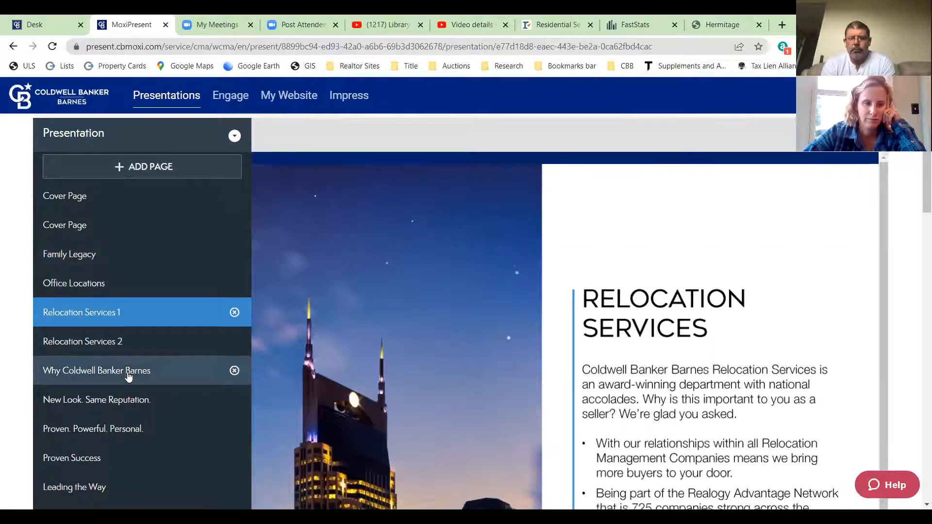
{"action": "scroll", "coordinate": [106, 362], "scroll_direction": "down", "scroll_amount": 1}
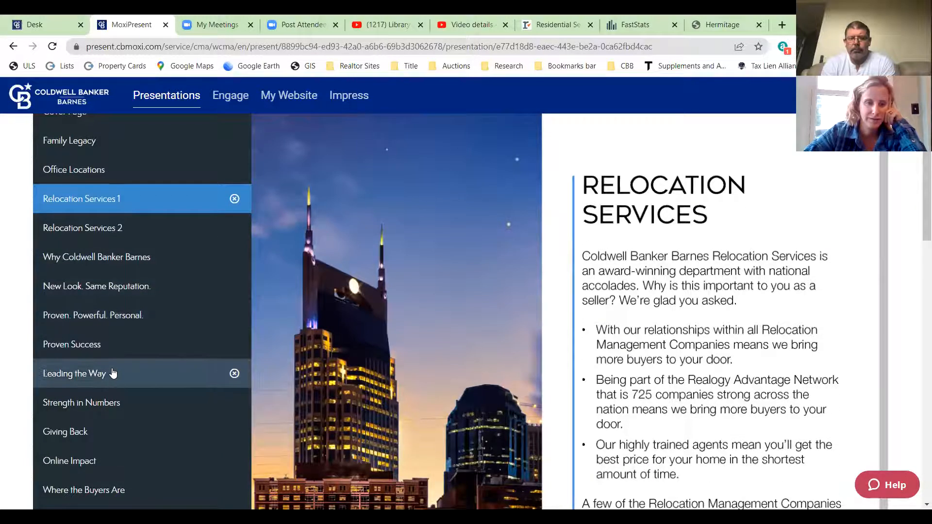
{"action": "scroll", "coordinate": [96, 374], "scroll_direction": "down", "scroll_amount": 1}
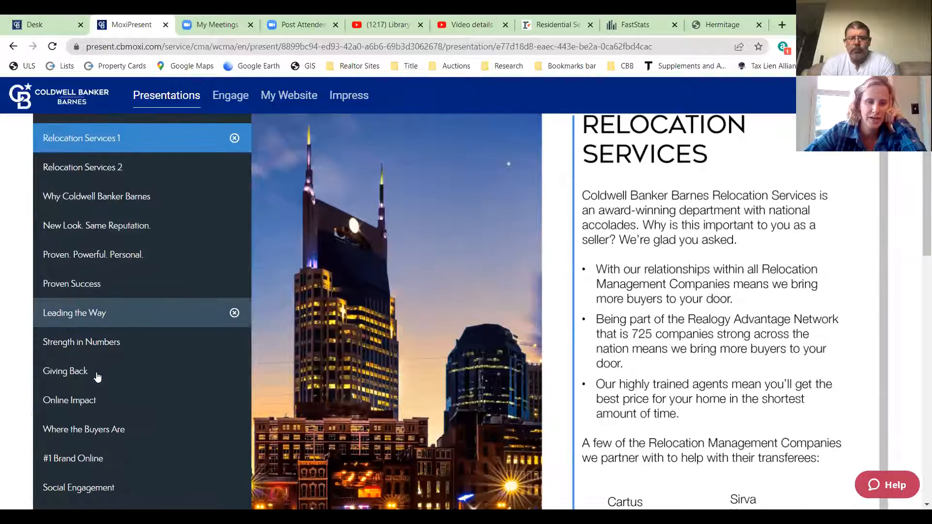
{"action": "left_click", "coordinate": [91, 353]}
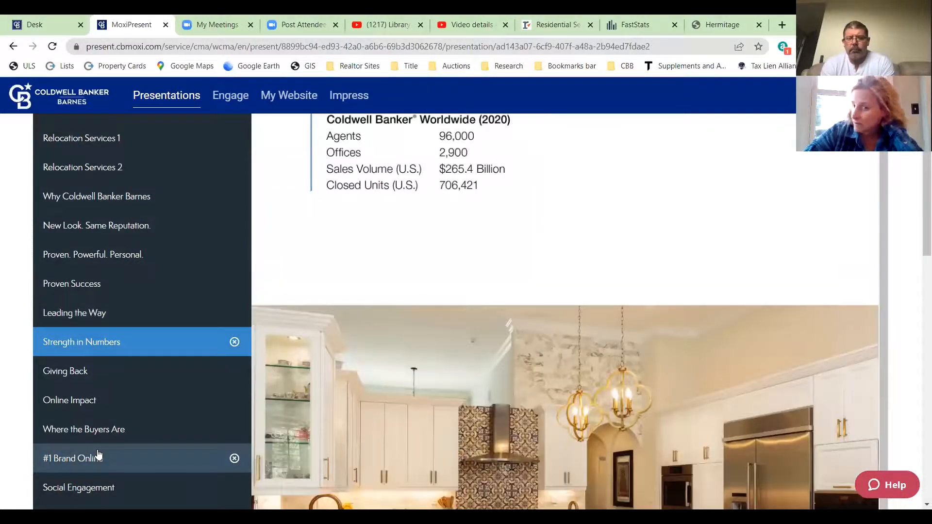
{"action": "scroll", "coordinate": [162, 418], "scroll_direction": "up", "scroll_amount": 2}
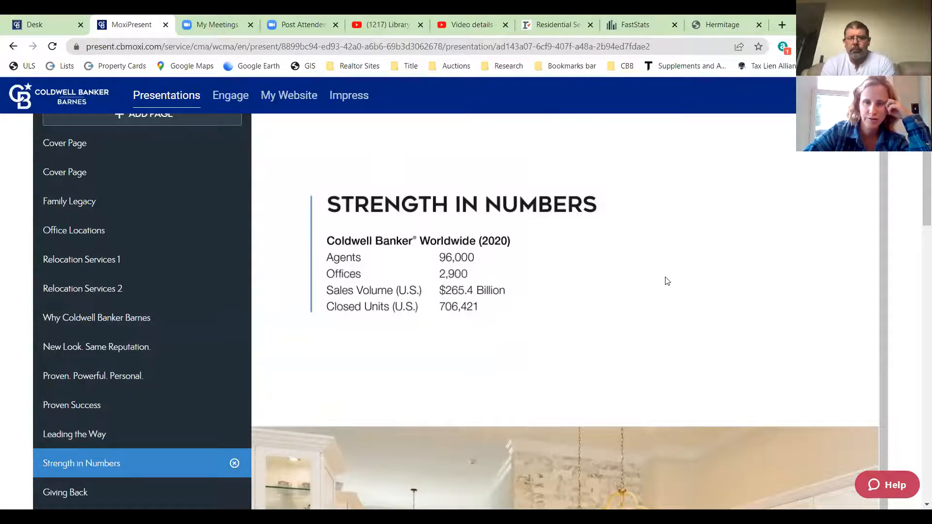
{"action": "scroll", "coordinate": [662, 296], "scroll_direction": "up", "scroll_amount": 2}
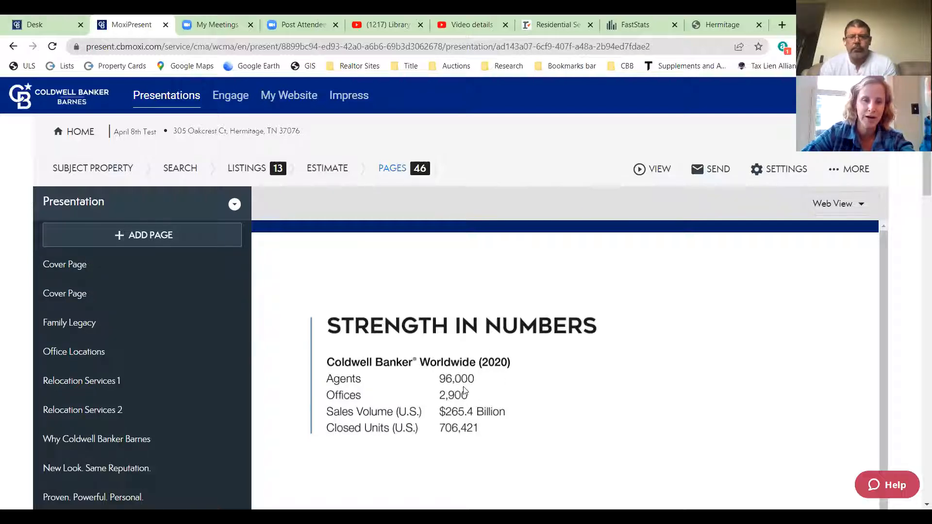
- Preview the #1 Brand Online and Online Impact pages
{"action": "scroll", "coordinate": [465, 391], "scroll_direction": "down", "scroll_amount": 1}
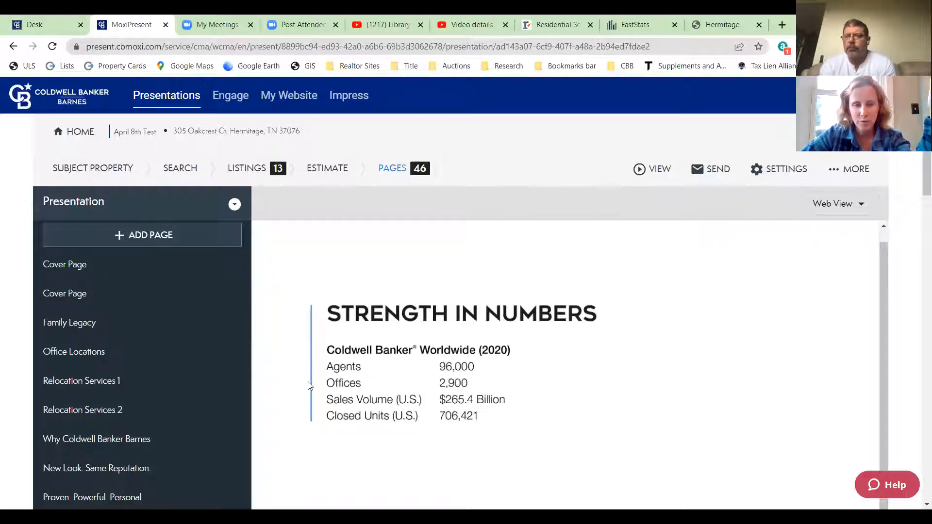
{"action": "scroll", "coordinate": [140, 346], "scroll_direction": "down", "scroll_amount": 3}
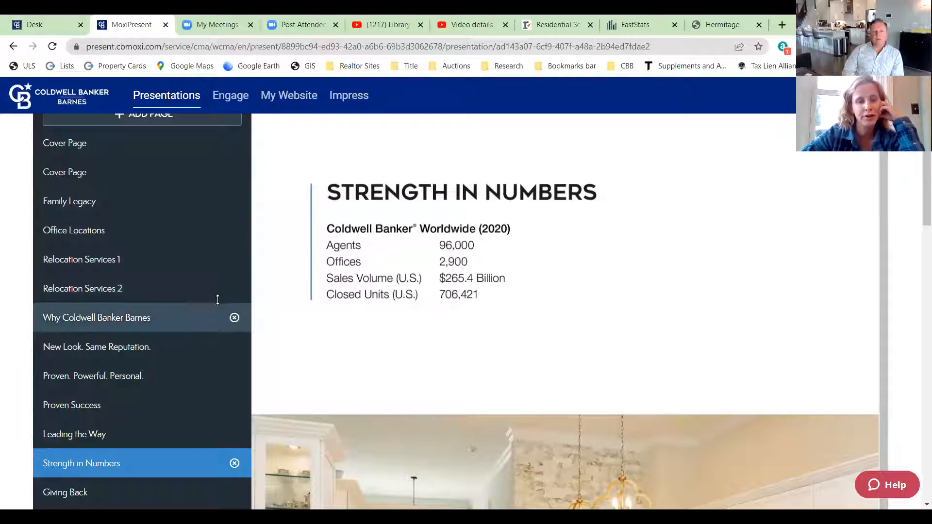
{"action": "scroll", "coordinate": [145, 329], "scroll_direction": "down", "scroll_amount": 2}
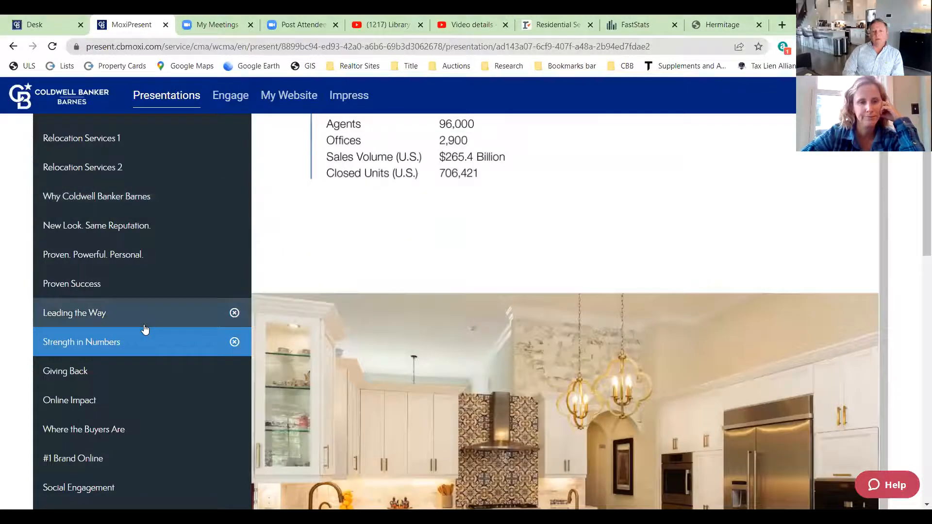
{"action": "scroll", "coordinate": [146, 329], "scroll_direction": "down", "scroll_amount": 1}
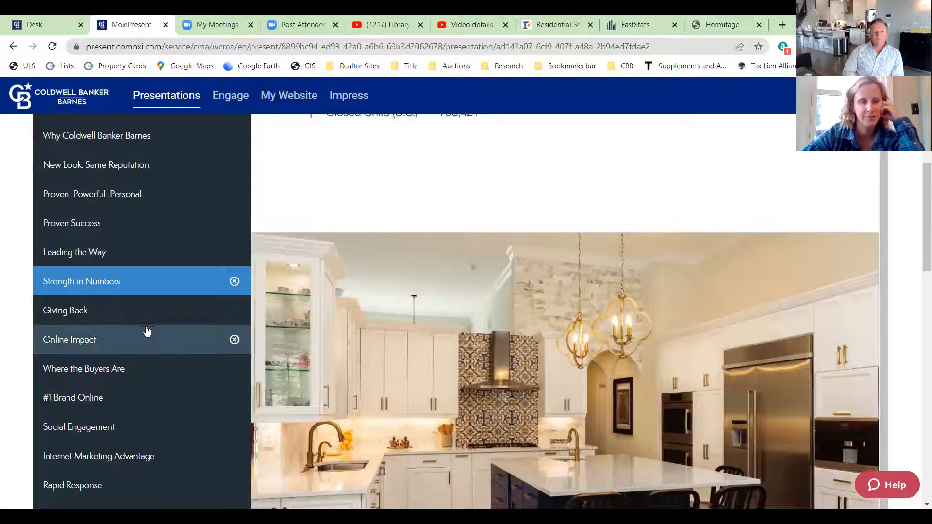
{"action": "scroll", "coordinate": [107, 316], "scroll_direction": "down", "scroll_amount": 3}
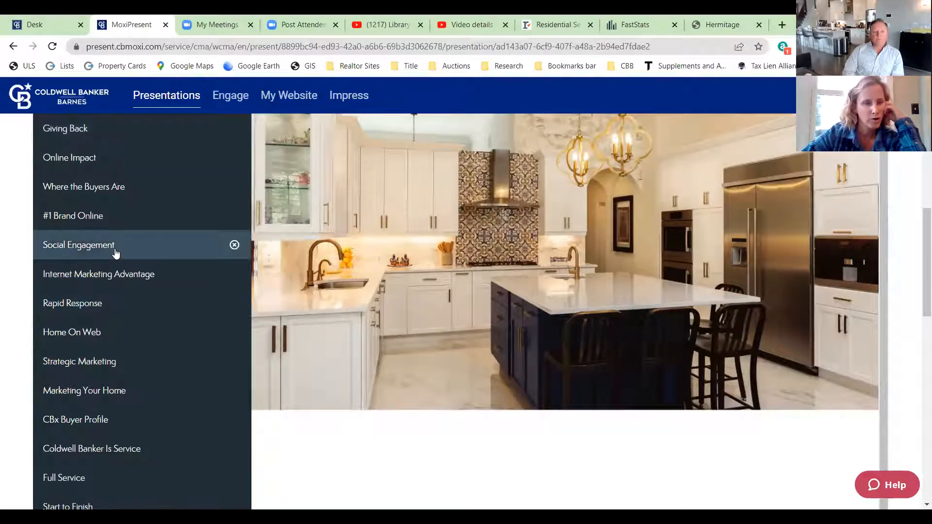
{"action": "scroll", "coordinate": [165, 303], "scroll_direction": "down", "scroll_amount": 1}
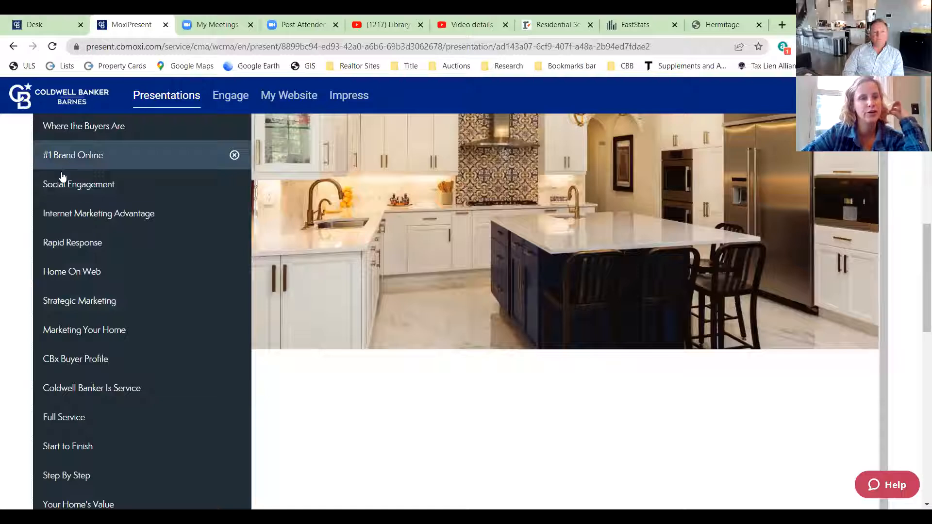
{"action": "left_click", "coordinate": [74, 154]}
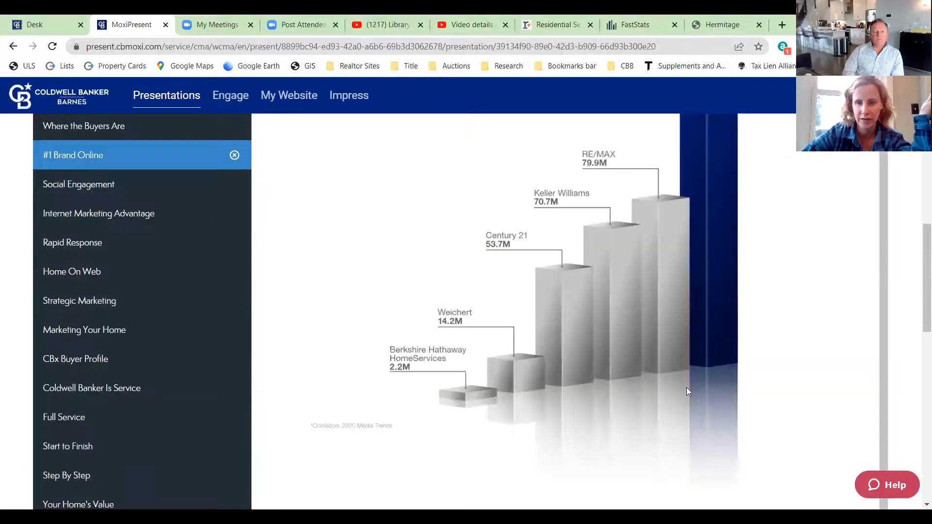
{"action": "scroll", "coordinate": [686, 388], "scroll_direction": "up", "scroll_amount": 3}
{"action": "scroll", "coordinate": [687, 388], "scroll_direction": "up", "scroll_amount": 3}
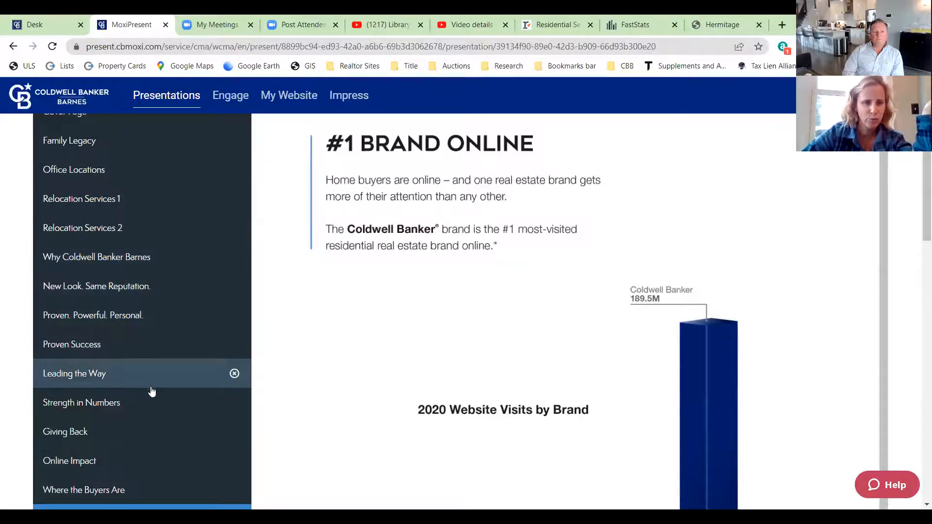
{"action": "scroll", "coordinate": [126, 291], "scroll_direction": "down", "scroll_amount": 1}
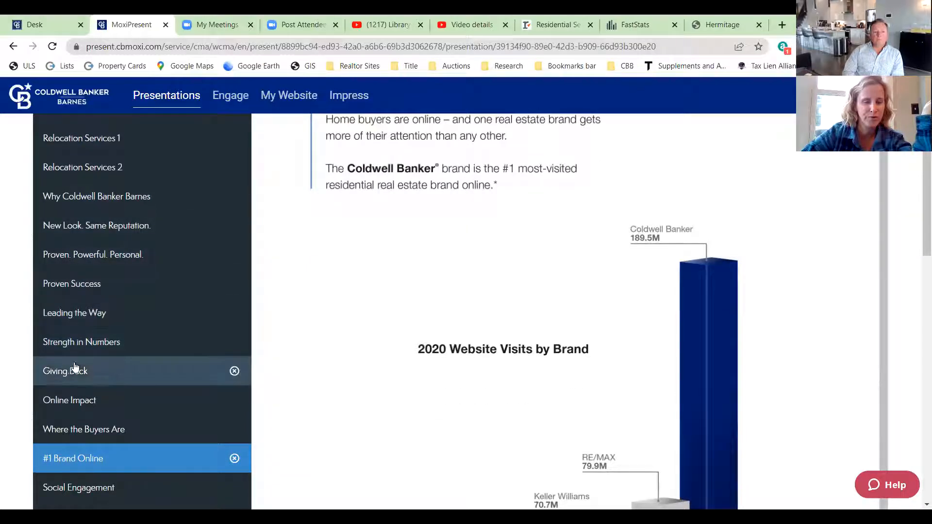
{"action": "left_click", "coordinate": [79, 401]}
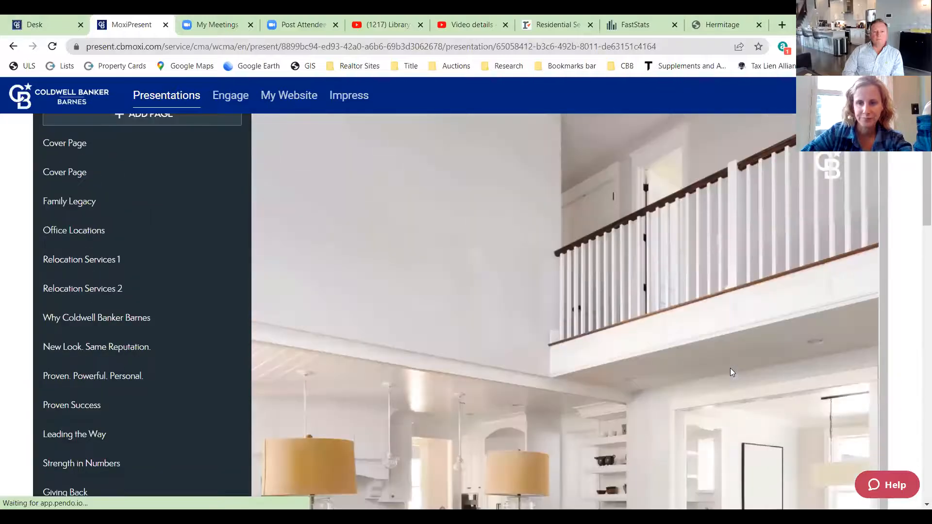
{"action": "scroll", "coordinate": [534, 379], "scroll_direction": "down", "scroll_amount": 5}
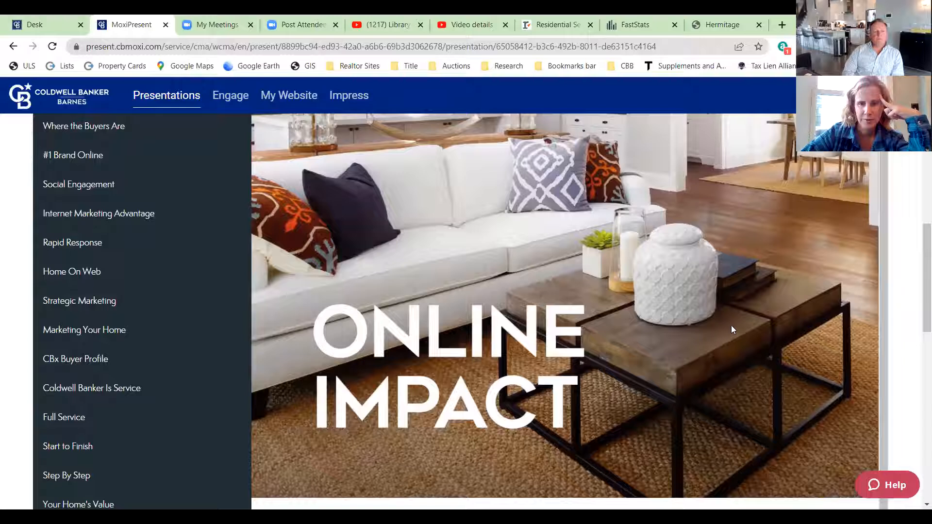
- Preview the Internet Marketing Advantage and Social Engagement pages
{"action": "left_click", "coordinate": [77, 219]}
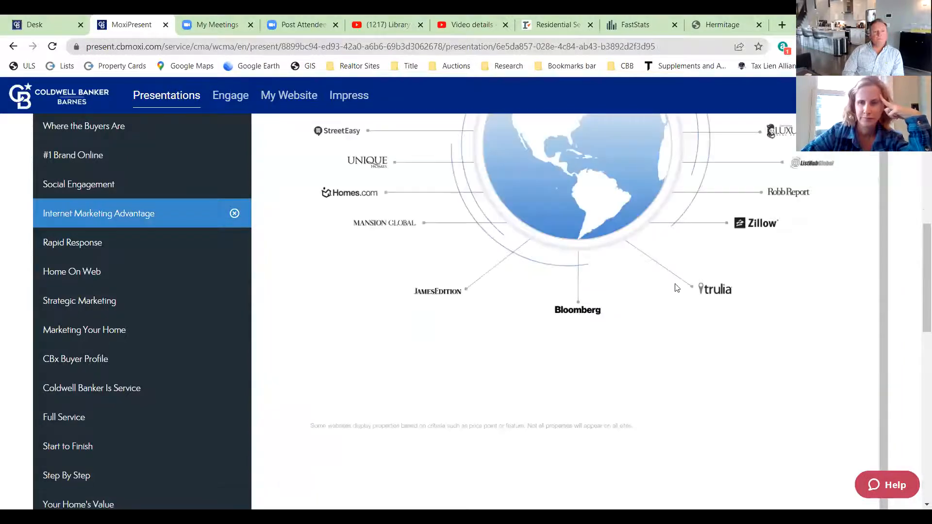
{"action": "scroll", "coordinate": [677, 288], "scroll_direction": "up", "scroll_amount": 5}
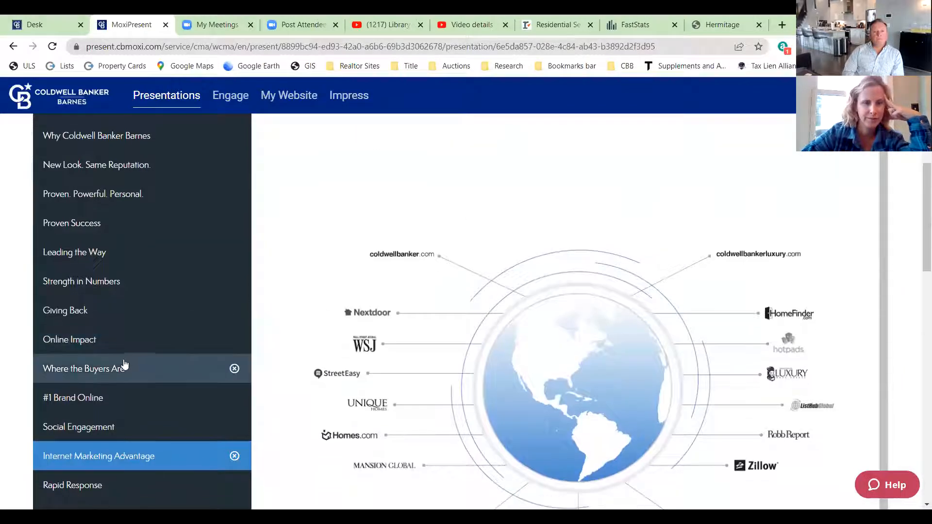
{"action": "scroll", "coordinate": [107, 364], "scroll_direction": "down", "scroll_amount": 1}
{"action": "left_click", "coordinate": [89, 365]}
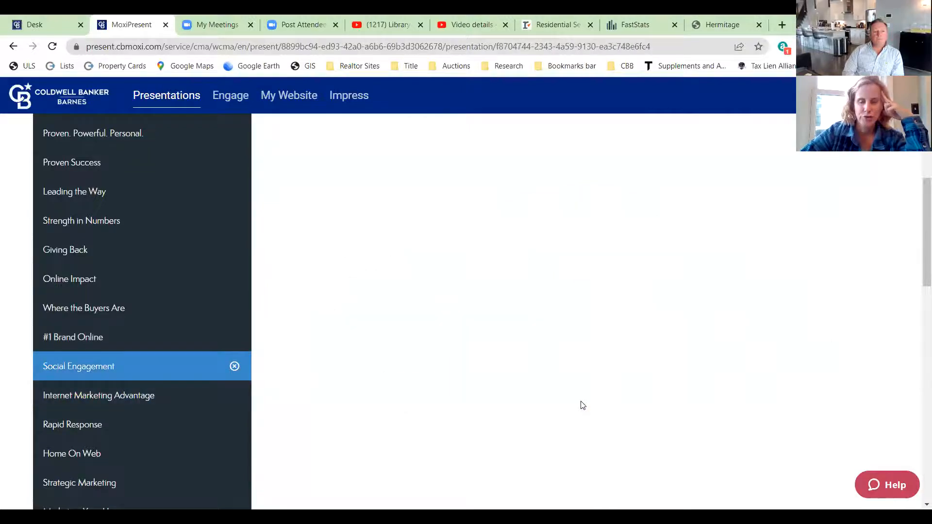
{"action": "scroll", "coordinate": [761, 351], "scroll_direction": "up", "scroll_amount": 1}
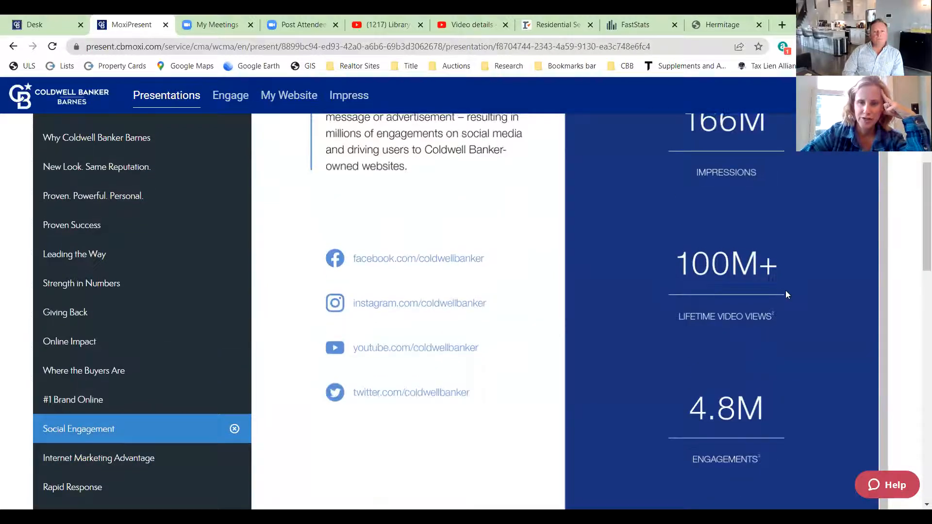
{"action": "scroll", "coordinate": [786, 291], "scroll_direction": "up", "scroll_amount": 5}
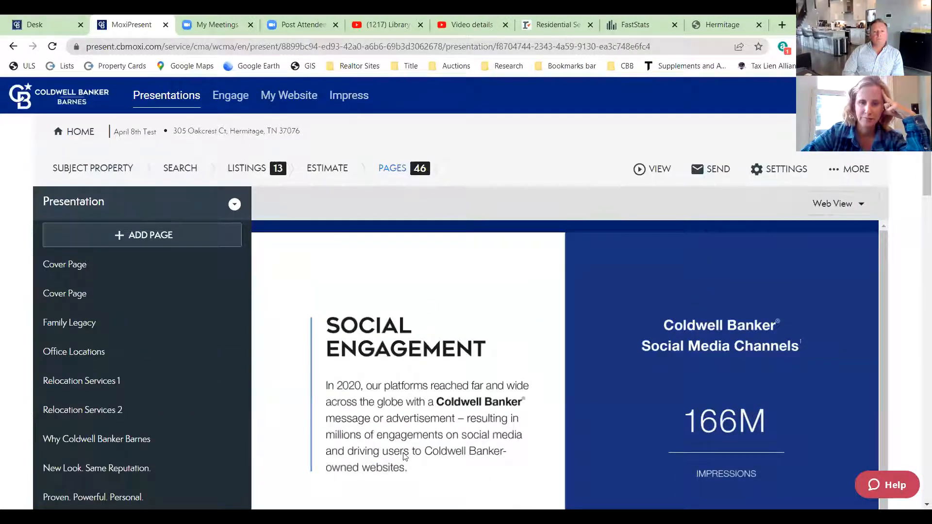
{"action": "scroll", "coordinate": [371, 407], "scroll_direction": "down", "scroll_amount": 1}
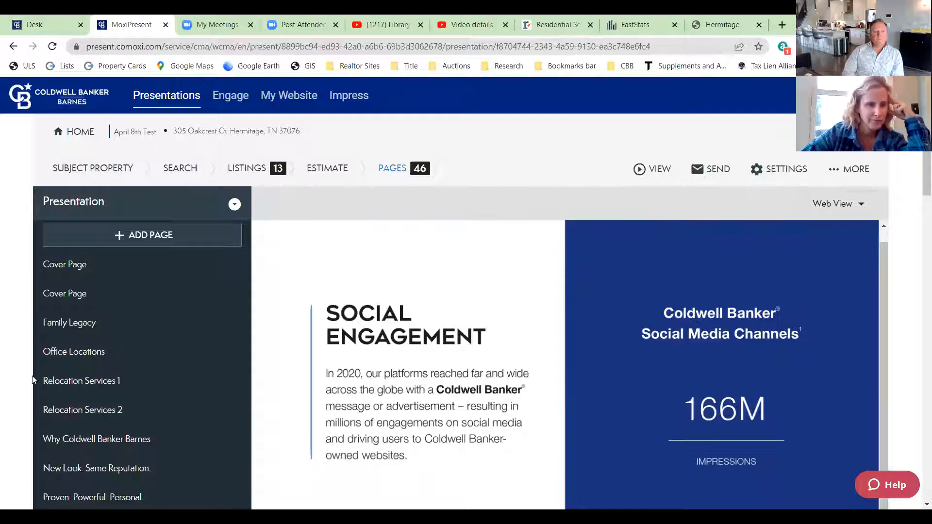
{"action": "scroll", "coordinate": [146, 377], "scroll_direction": "down", "scroll_amount": 2}
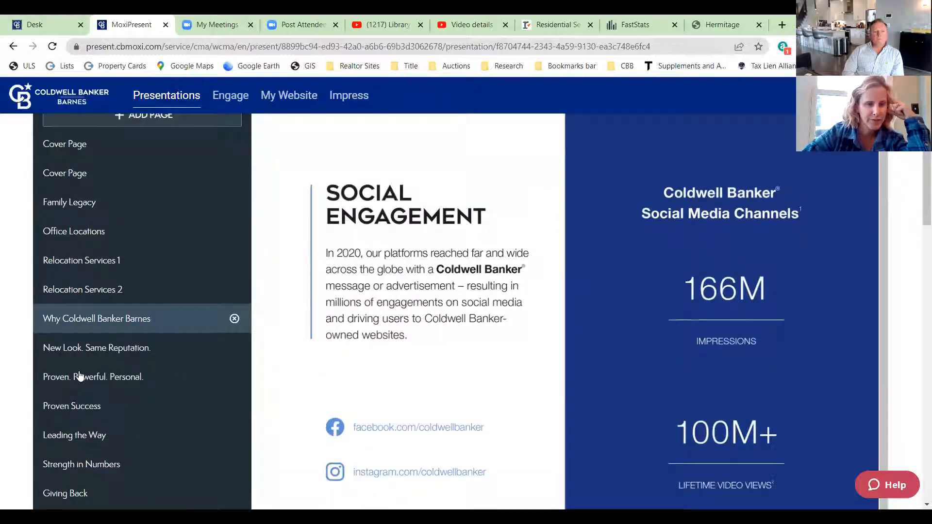
{"action": "scroll", "coordinate": [80, 377], "scroll_direction": "down", "scroll_amount": 1}
- Preview the Leading the Way page, reviewing its stats and 40-country list
{"action": "left_click", "coordinate": [78, 372]}
{"action": "scroll", "coordinate": [493, 358], "scroll_direction": "down", "scroll_amount": 1}
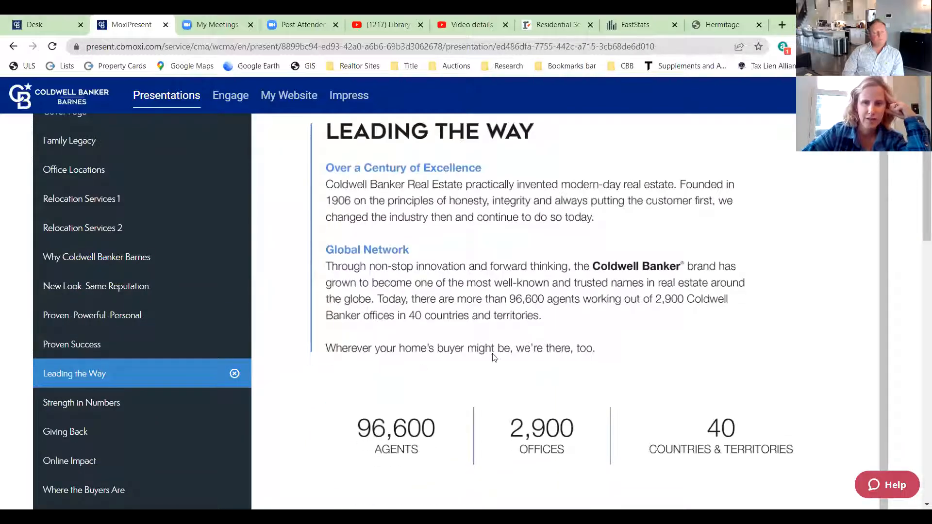
{"action": "scroll", "coordinate": [505, 352], "scroll_direction": "down", "scroll_amount": 1}
{"action": "scroll", "coordinate": [502, 349], "scroll_direction": "down", "scroll_amount": 3}
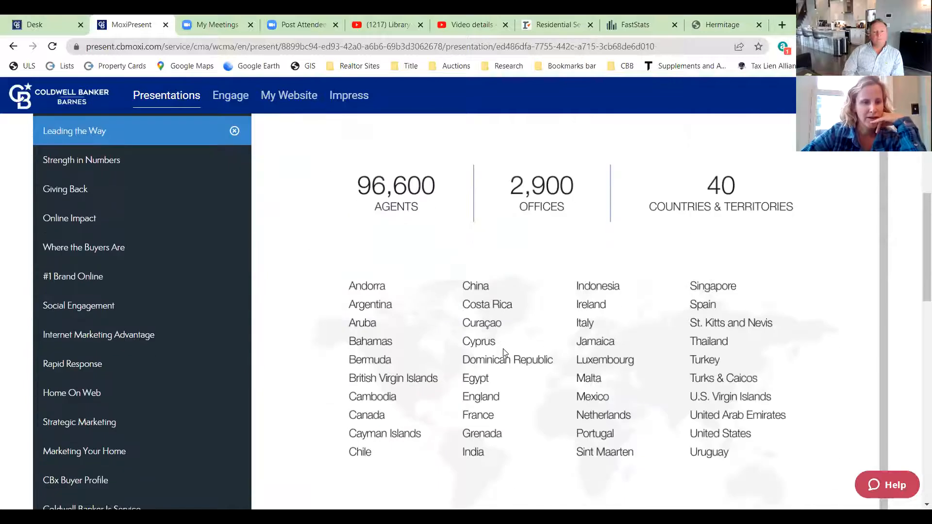
{"action": "scroll", "coordinate": [138, 335], "scroll_direction": "down", "scroll_amount": 1}
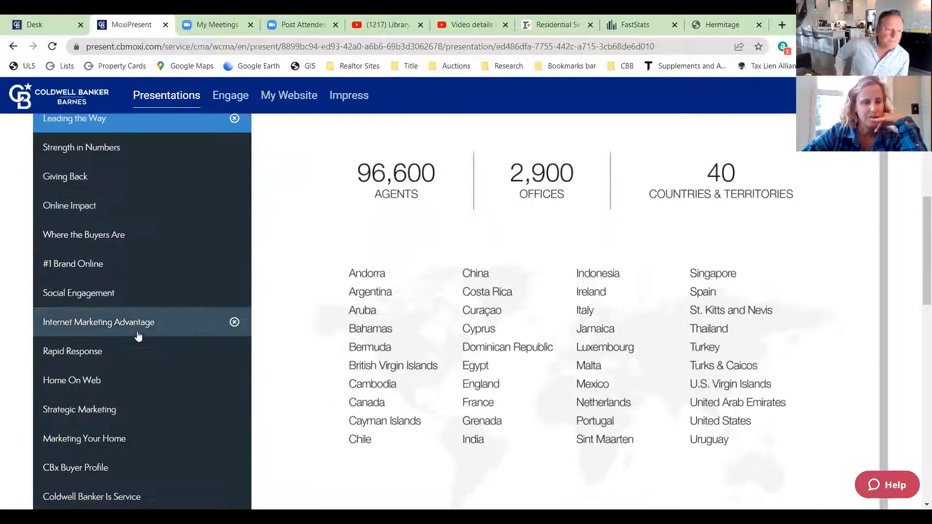
{"action": "scroll", "coordinate": [138, 334], "scroll_direction": "down", "scroll_amount": 1}
- Preview the Strategic Marketing, Full Service and Your Home's Value pages
{"action": "left_click", "coordinate": [107, 359]}
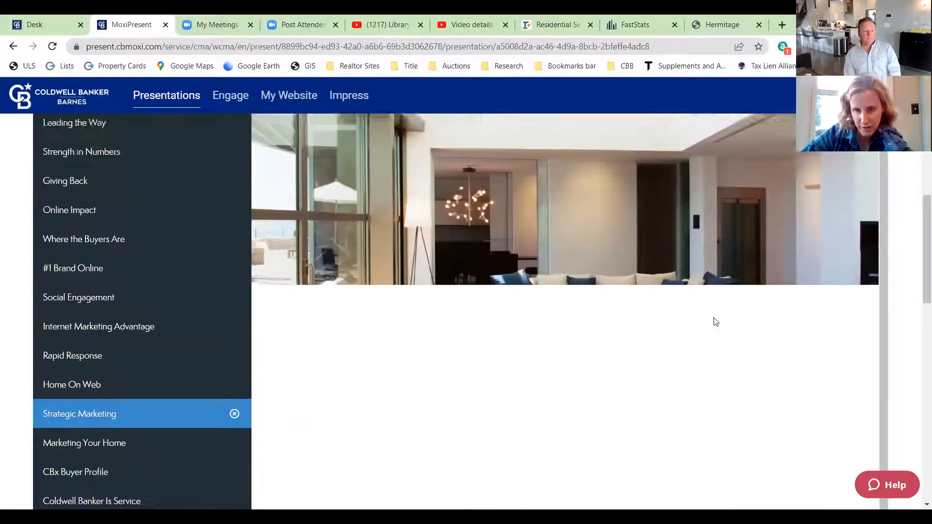
{"action": "scroll", "coordinate": [307, 329], "scroll_direction": "down", "scroll_amount": 5}
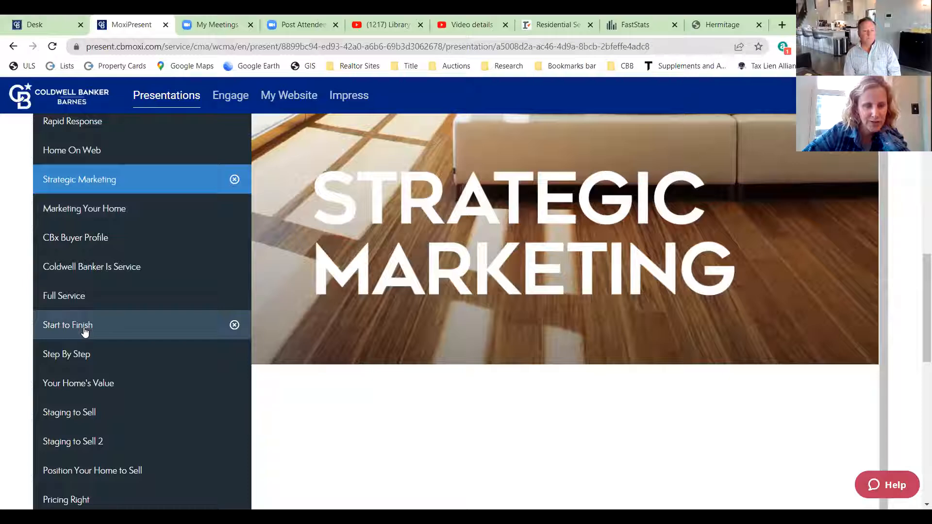
{"action": "left_click", "coordinate": [63, 296]}
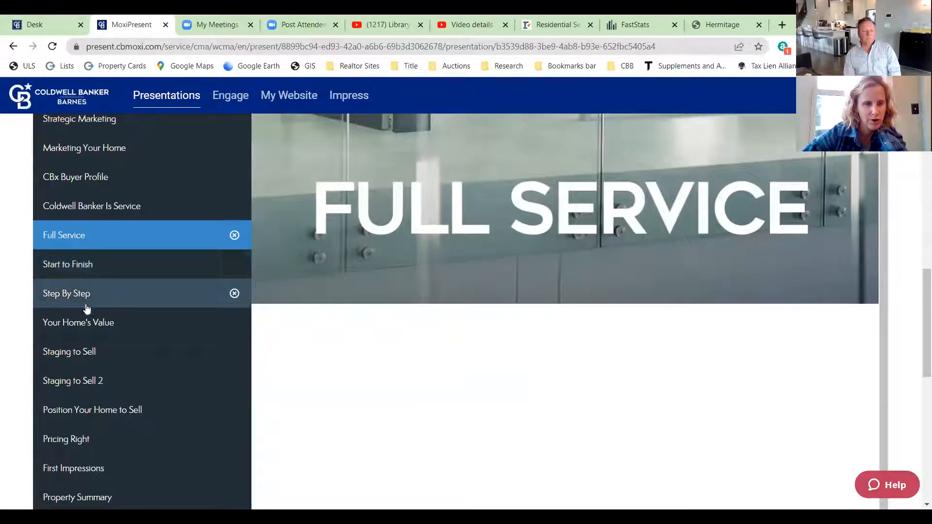
{"action": "left_click", "coordinate": [77, 322]}
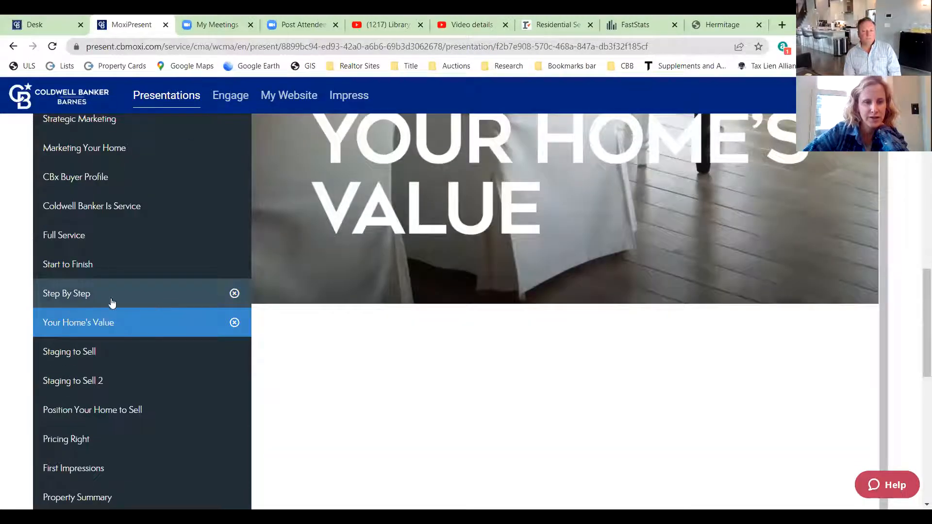
- Preview the Staging to Sell checklist page
{"action": "left_click", "coordinate": [74, 352]}
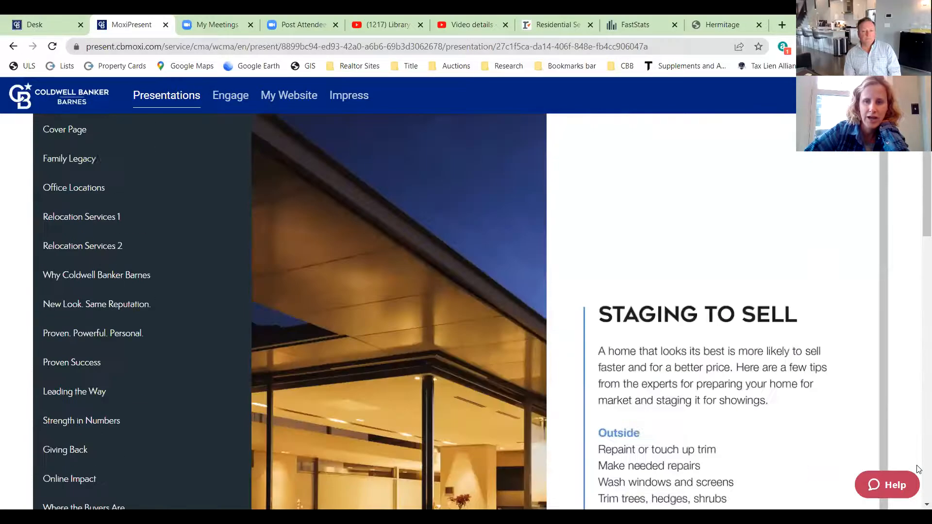
{"action": "scroll", "coordinate": [919, 377], "scroll_direction": "down", "scroll_amount": 4}
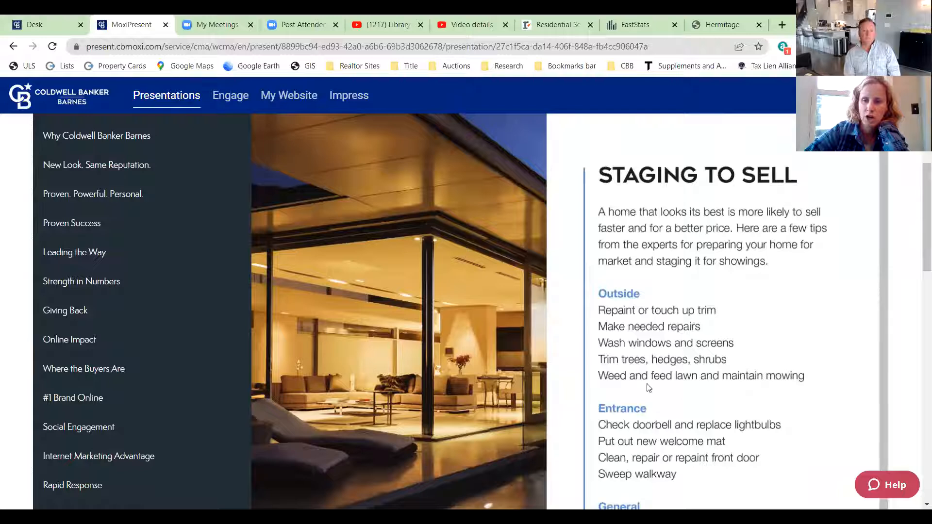
{"action": "scroll", "coordinate": [191, 345], "scroll_direction": "down", "scroll_amount": 4}
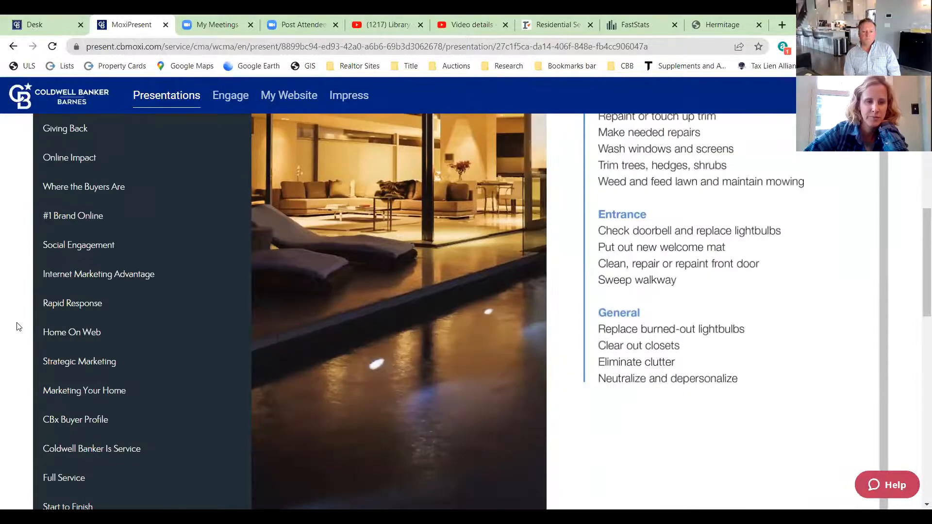
{"action": "scroll", "coordinate": [120, 343], "scroll_direction": "down", "scroll_amount": 3}
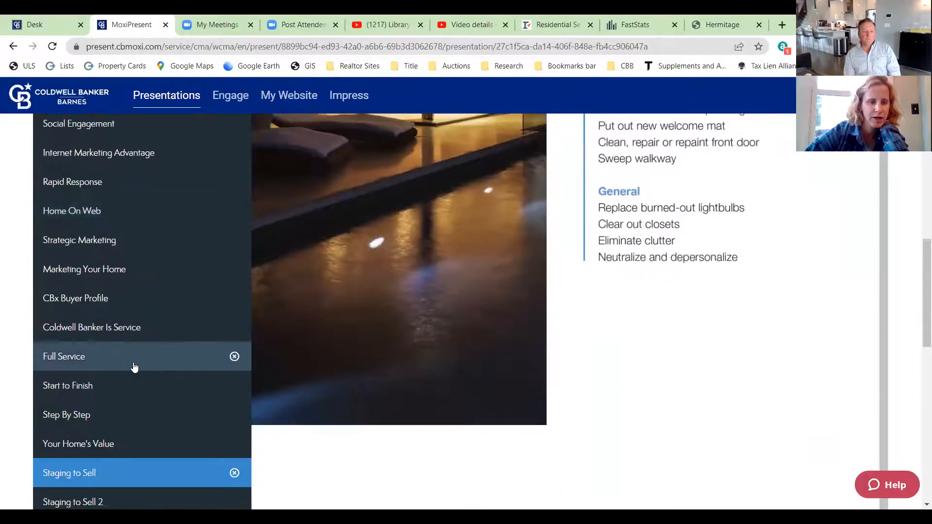
{"action": "scroll", "coordinate": [133, 366], "scroll_direction": "down", "scroll_amount": 3}
{"action": "scroll", "coordinate": [132, 364], "scroll_direction": "down", "scroll_amount": 3}
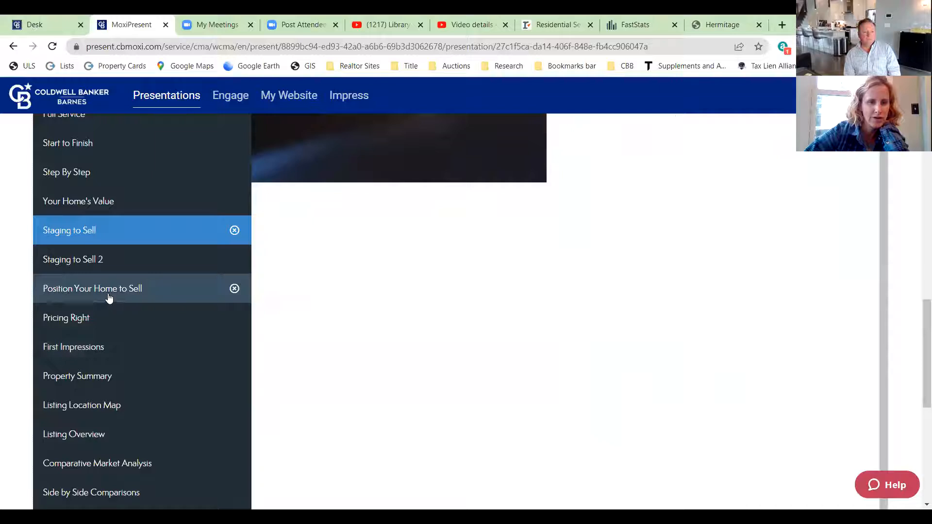
- Preview the Position Your Home to Sell page and its staged living-room photo
{"action": "left_click", "coordinate": [112, 297]}
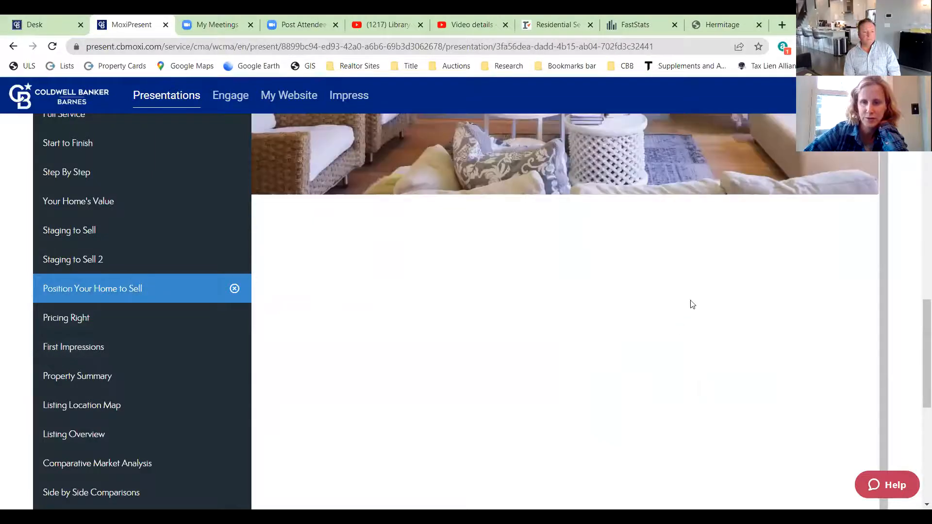
{"action": "scroll", "coordinate": [718, 318], "scroll_direction": "up", "scroll_amount": 4}
{"action": "scroll", "coordinate": [717, 318], "scroll_direction": "up", "scroll_amount": 4}
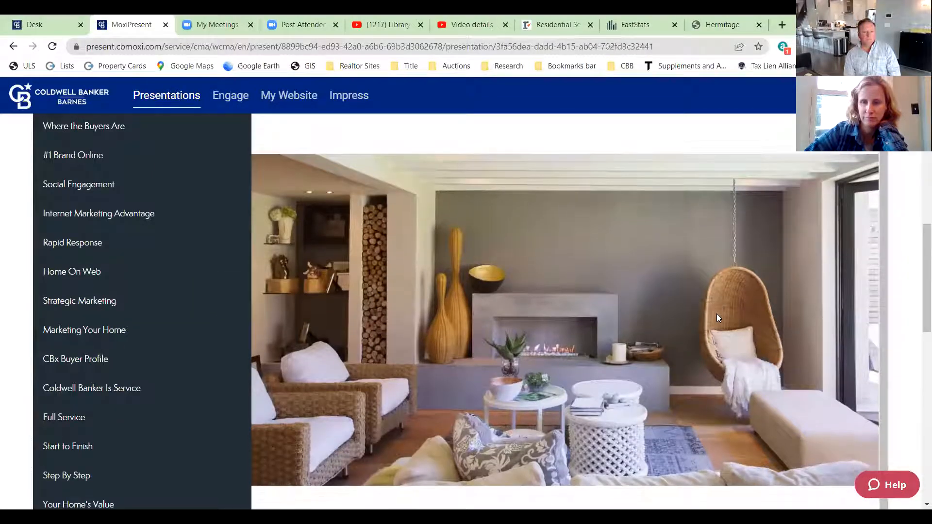
{"action": "scroll", "coordinate": [723, 336], "scroll_direction": "down", "scroll_amount": 9}
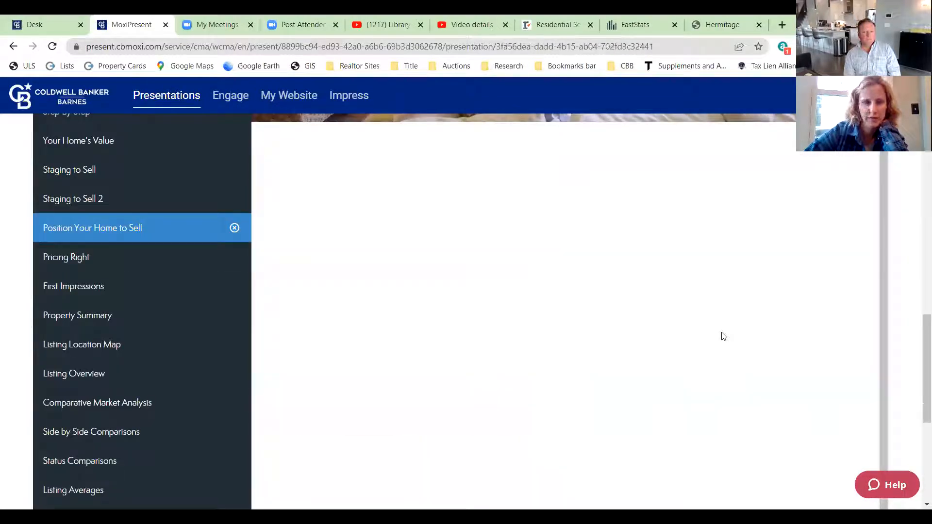
{"action": "scroll", "coordinate": [723, 335], "scroll_direction": "down", "scroll_amount": 5}
{"action": "scroll", "coordinate": [723, 336], "scroll_direction": "up", "scroll_amount": 13}
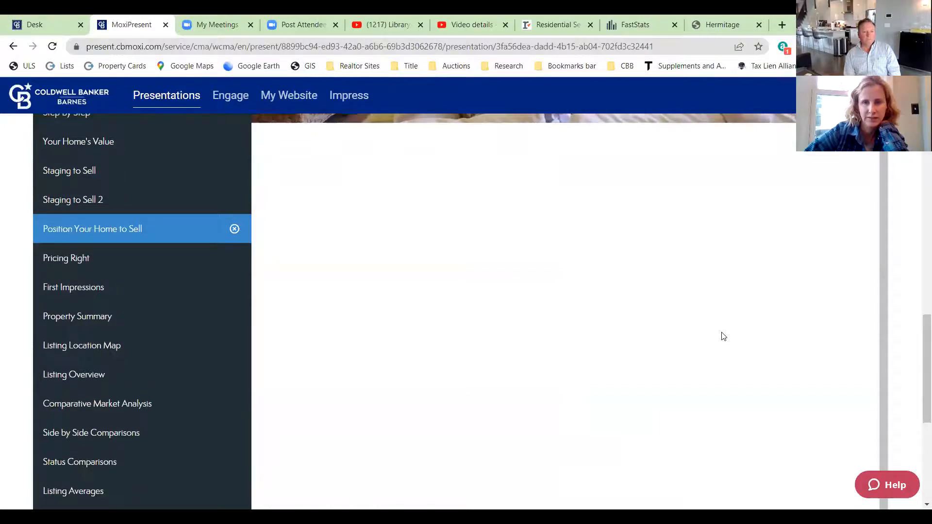
{"action": "scroll", "coordinate": [373, 332], "scroll_direction": "down", "scroll_amount": 5}
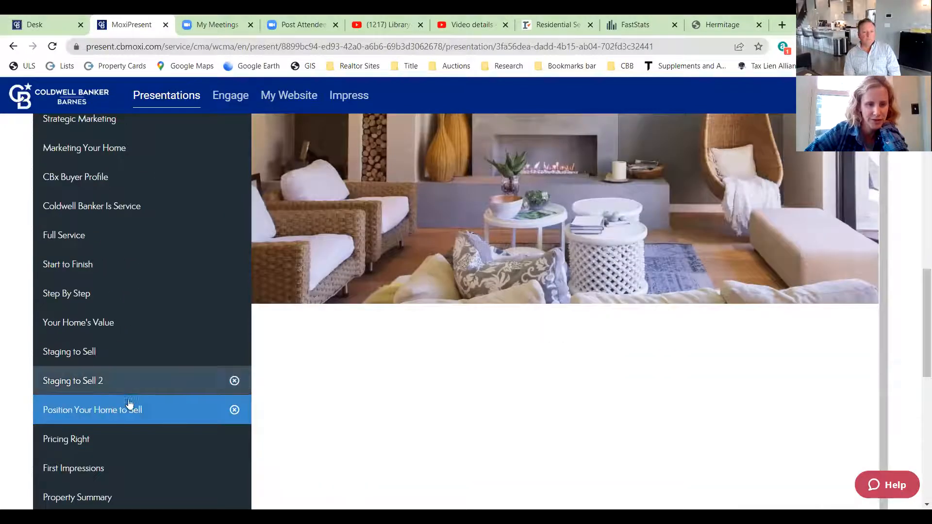
- Preview the Pricing Right page and examine its asking-price pyramid
{"action": "left_click", "coordinate": [89, 436]}
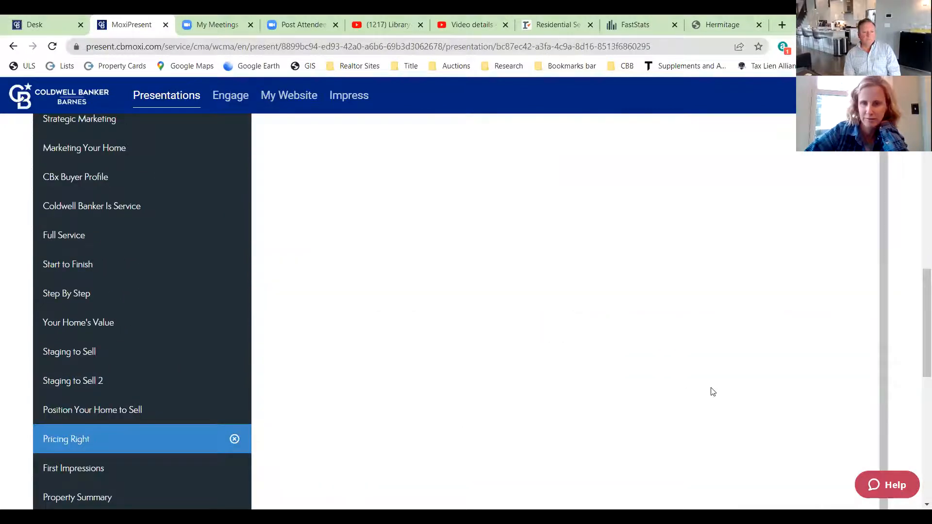
{"action": "scroll", "coordinate": [767, 380], "scroll_direction": "up", "scroll_amount": 10}
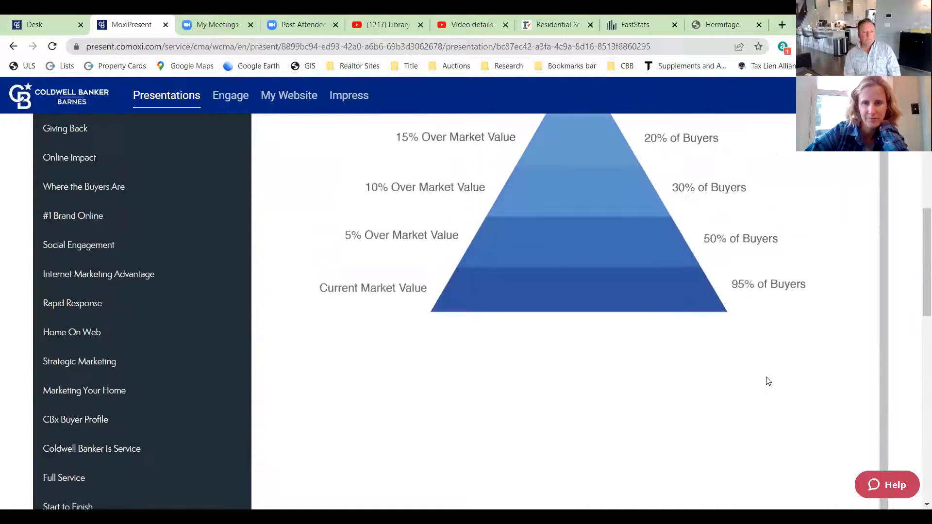
{"action": "scroll", "coordinate": [768, 381], "scroll_direction": "up", "scroll_amount": 2}
{"action": "scroll", "coordinate": [768, 381], "scroll_direction": "down", "scroll_amount": 2}
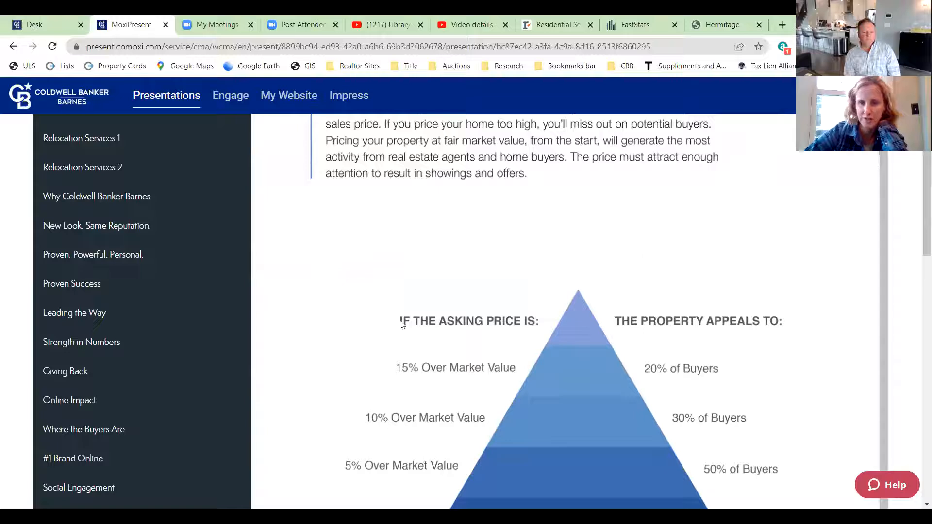
{"action": "scroll", "coordinate": [479, 301], "scroll_direction": "up", "scroll_amount": 3}
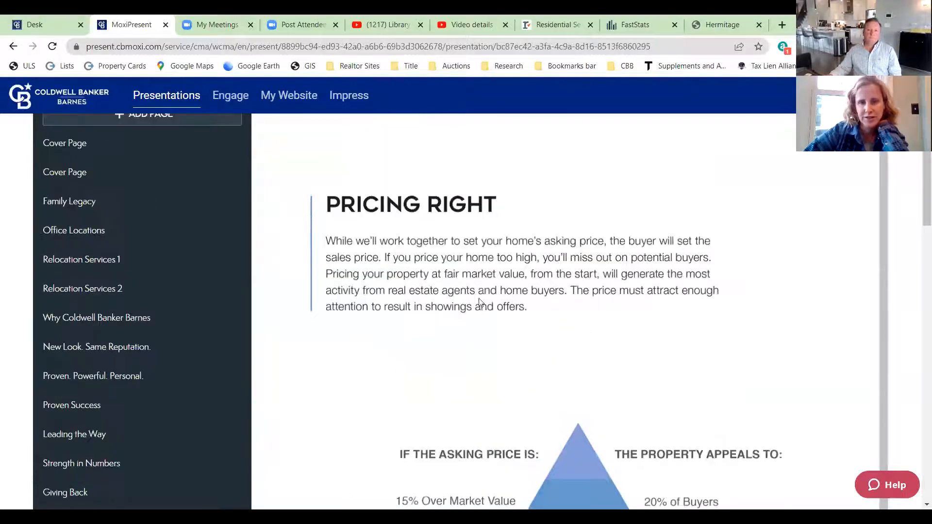
{"action": "scroll", "coordinate": [463, 325], "scroll_direction": "up", "scroll_amount": 3}
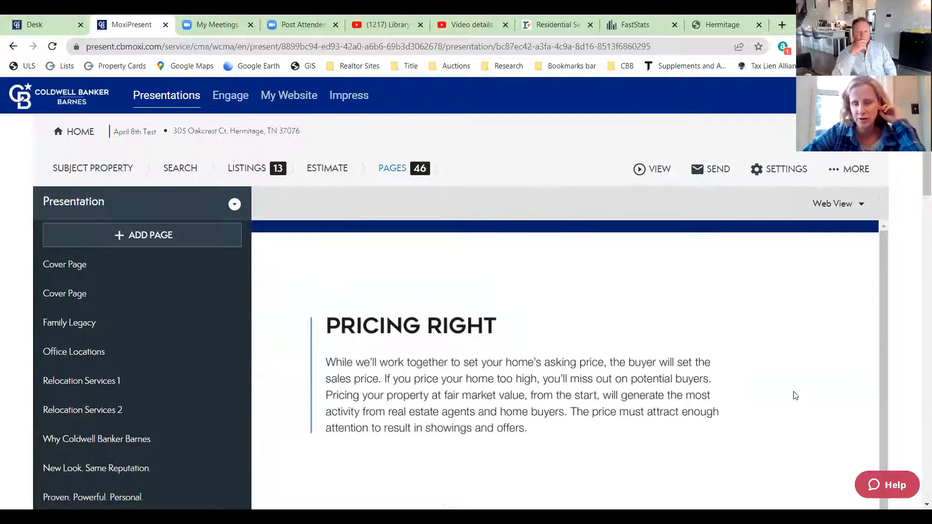
{"action": "scroll", "coordinate": [717, 381], "scroll_direction": "down", "scroll_amount": 1}
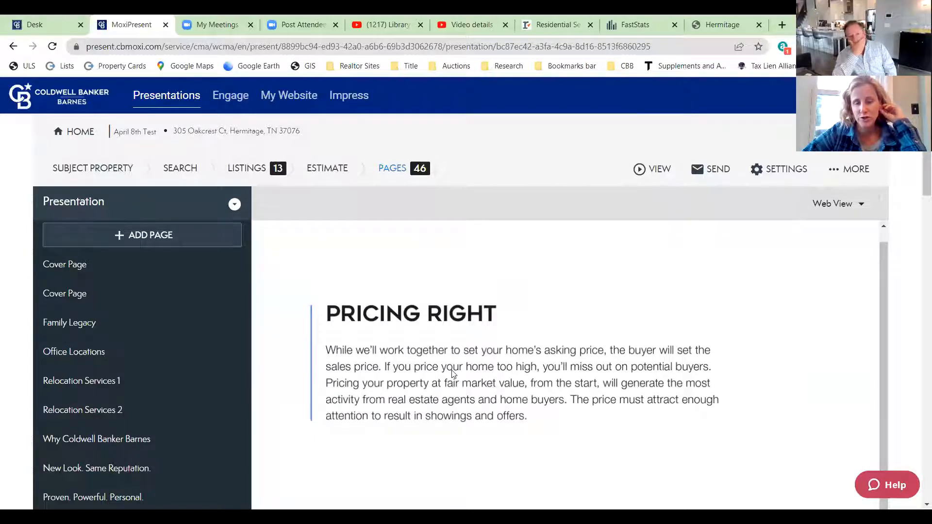
{"action": "scroll", "coordinate": [727, 384], "scroll_direction": "down", "scroll_amount": 1}
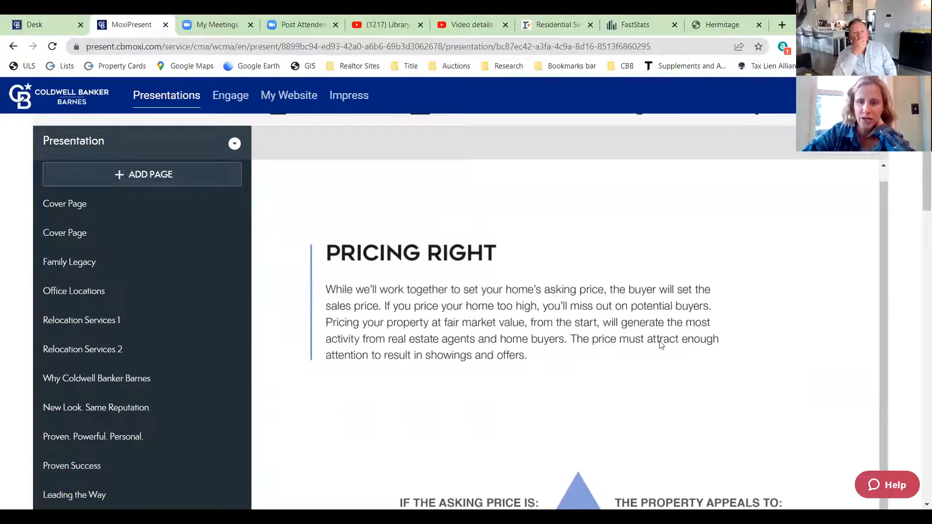
- Scroll through the rest of the Pricing Right slide, then open First Impressions
{"action": "scroll", "coordinate": [574, 368], "scroll_direction": "down", "scroll_amount": 3}
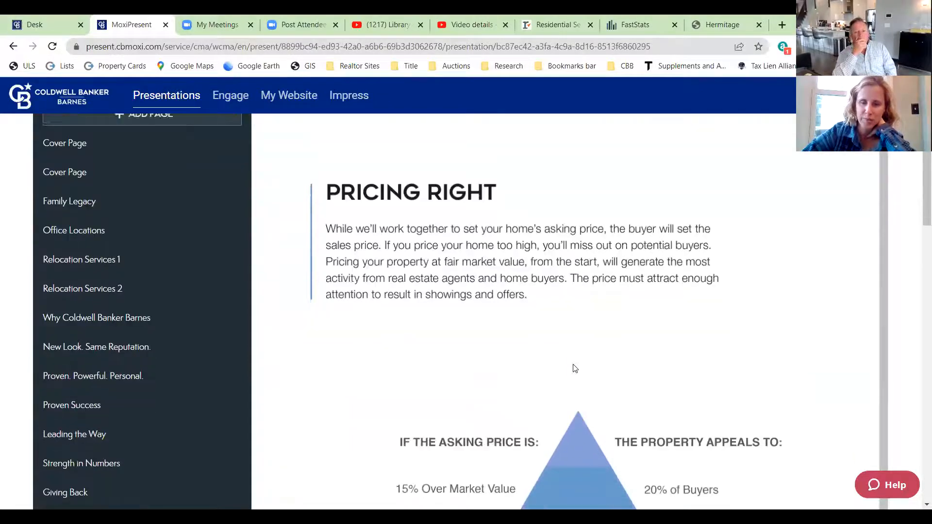
{"action": "scroll", "coordinate": [572, 364], "scroll_direction": "down", "scroll_amount": 1}
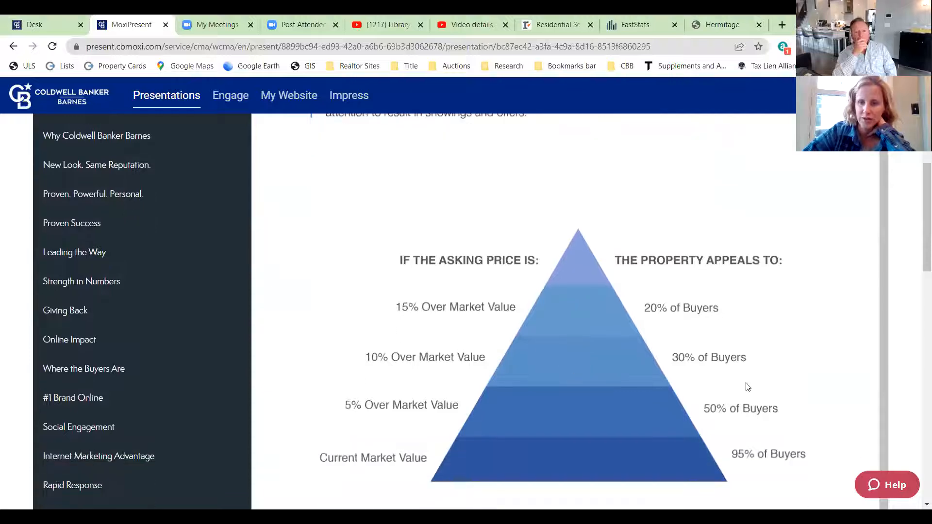
{"action": "scroll", "coordinate": [728, 379], "scroll_direction": "down", "scroll_amount": 2}
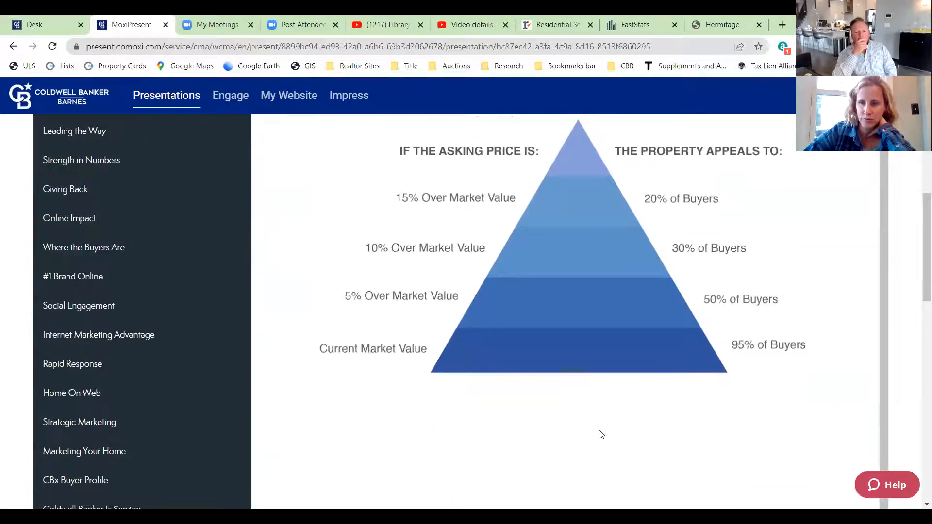
{"action": "scroll", "coordinate": [465, 398], "scroll_direction": "up", "scroll_amount": 1}
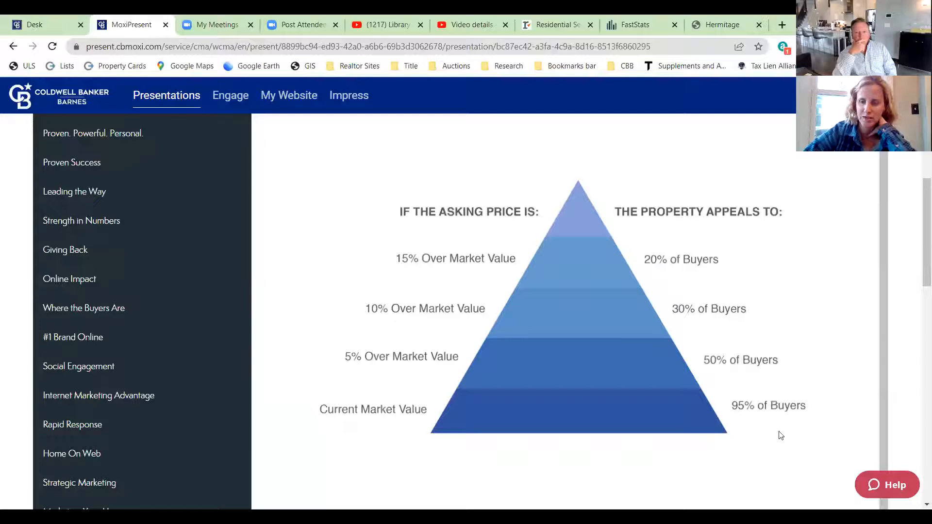
{"action": "scroll", "coordinate": [664, 417], "scroll_direction": "up", "scroll_amount": 3}
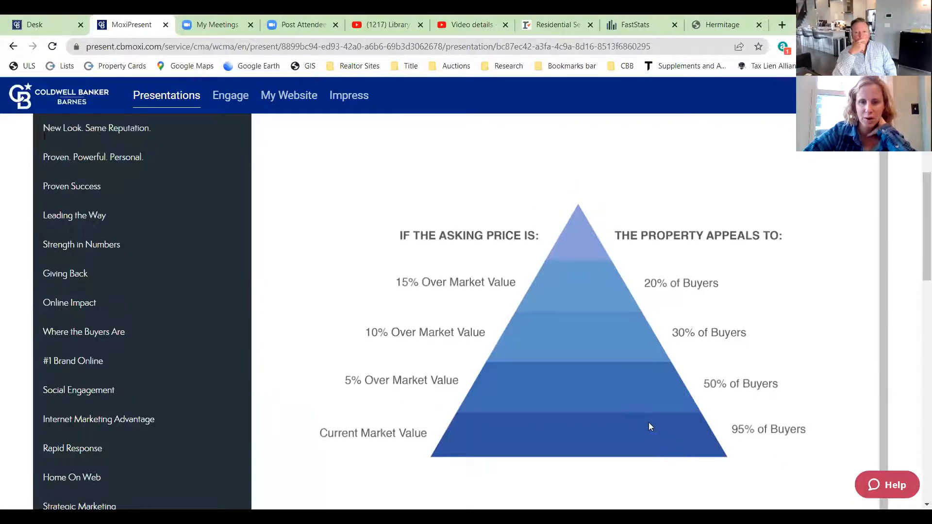
{"action": "scroll", "coordinate": [539, 426], "scroll_direction": "down", "scroll_amount": 1}
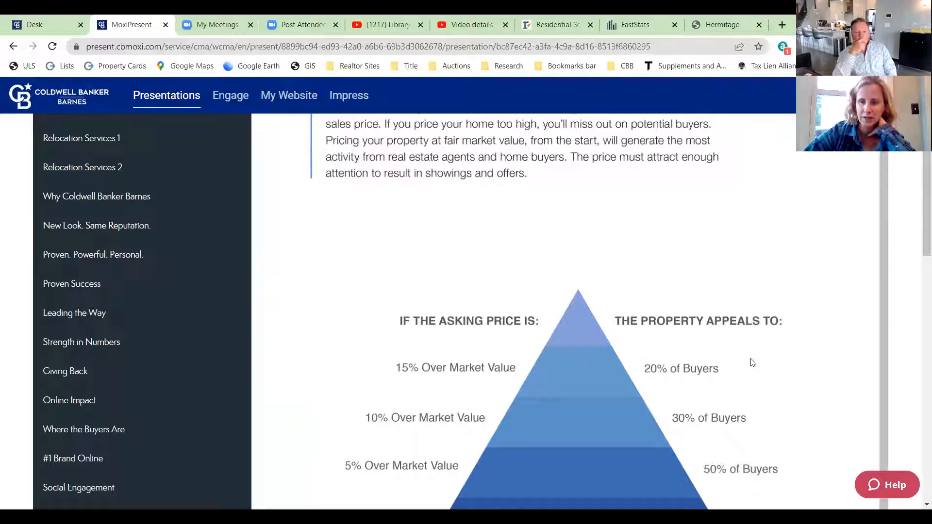
{"action": "scroll", "coordinate": [749, 354], "scroll_direction": "down", "scroll_amount": 3}
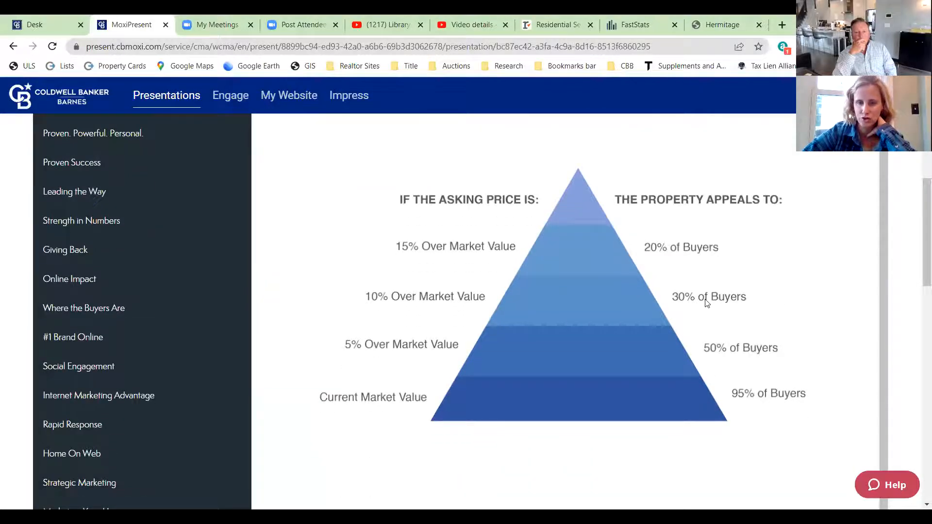
{"action": "scroll", "coordinate": [637, 336], "scroll_direction": "down", "scroll_amount": 10}
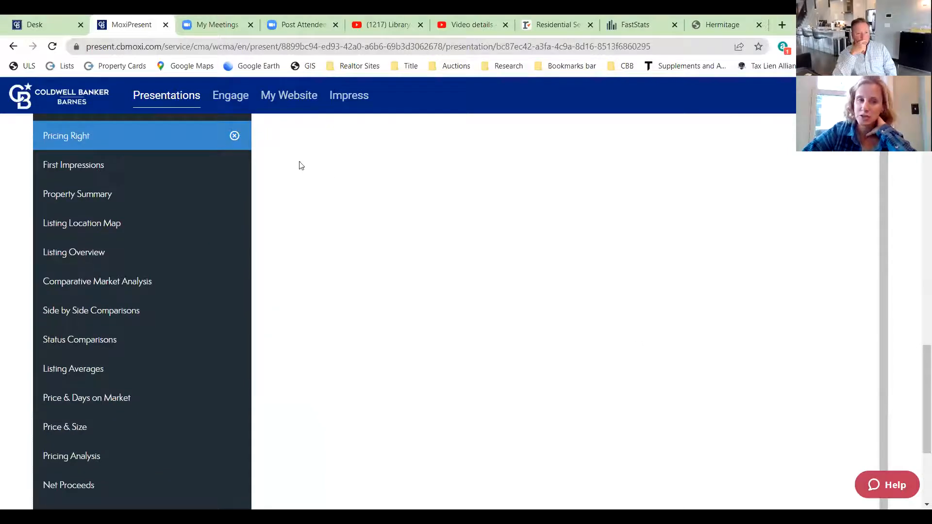
{"action": "left_click", "coordinate": [111, 164]}
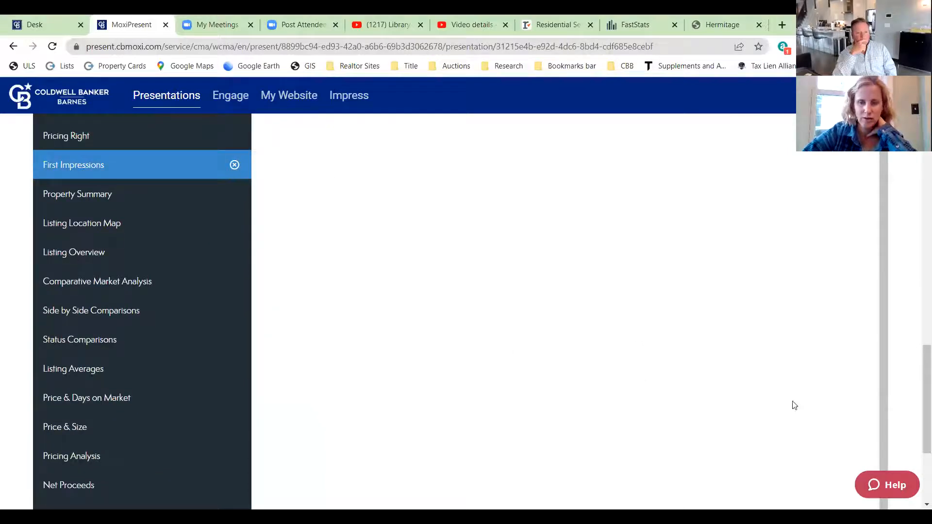
- Scroll through the First Impressions Peak Selling Activity chart, then go to Property Summary
{"action": "scroll", "coordinate": [803, 408], "scroll_direction": "up", "scroll_amount": 10}
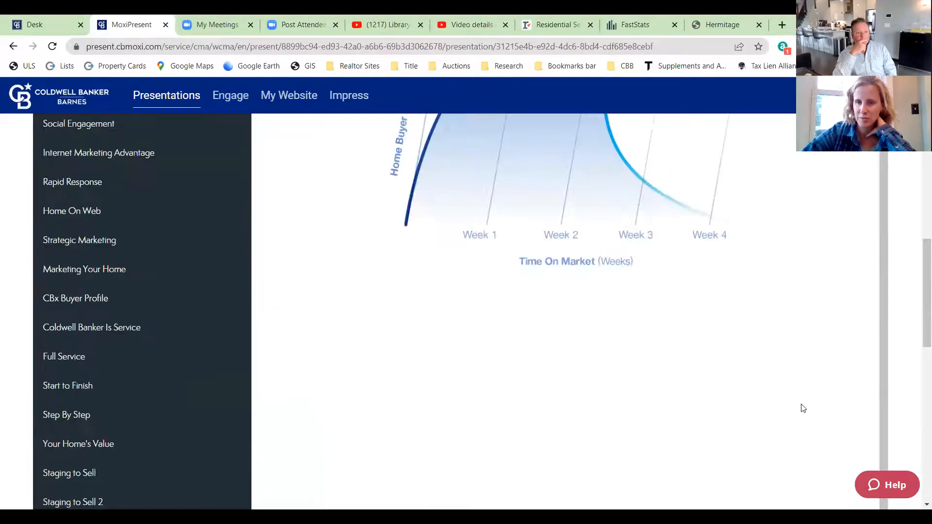
{"action": "scroll", "coordinate": [803, 408], "scroll_direction": "up", "scroll_amount": 8}
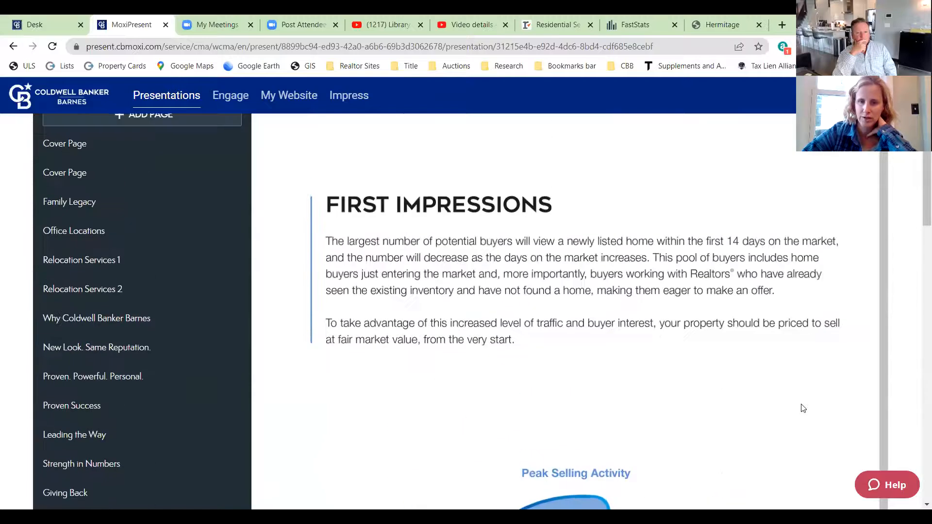
{"action": "scroll", "coordinate": [714, 372], "scroll_direction": "down", "scroll_amount": 1}
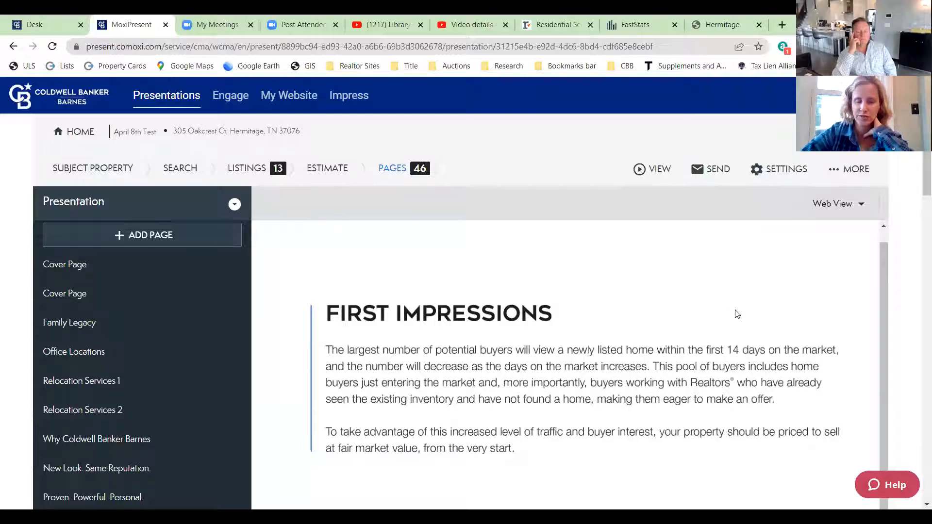
{"action": "scroll", "coordinate": [736, 314], "scroll_direction": "down", "scroll_amount": 1}
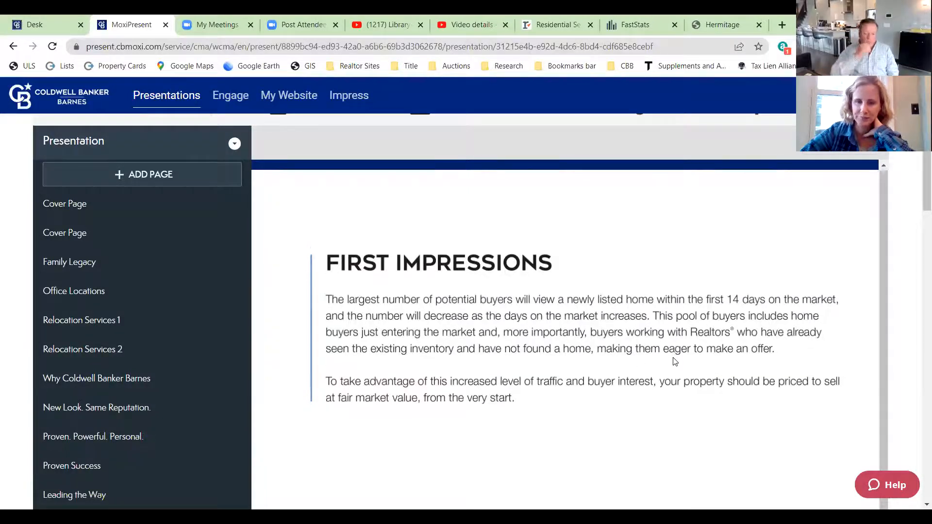
{"action": "scroll", "coordinate": [679, 360], "scroll_direction": "down", "scroll_amount": 5}
{"action": "scroll", "coordinate": [727, 351], "scroll_direction": "down", "scroll_amount": 1}
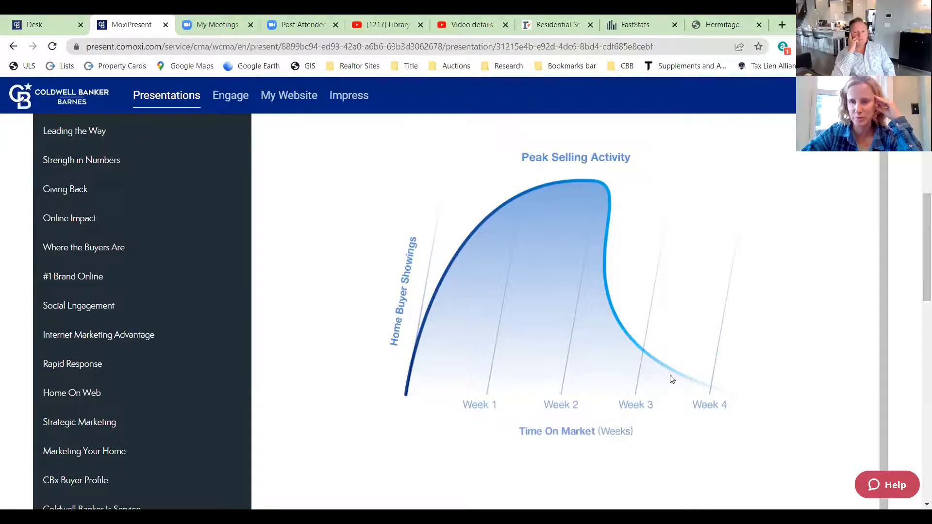
{"action": "scroll", "coordinate": [743, 374], "scroll_direction": "down", "scroll_amount": 15}
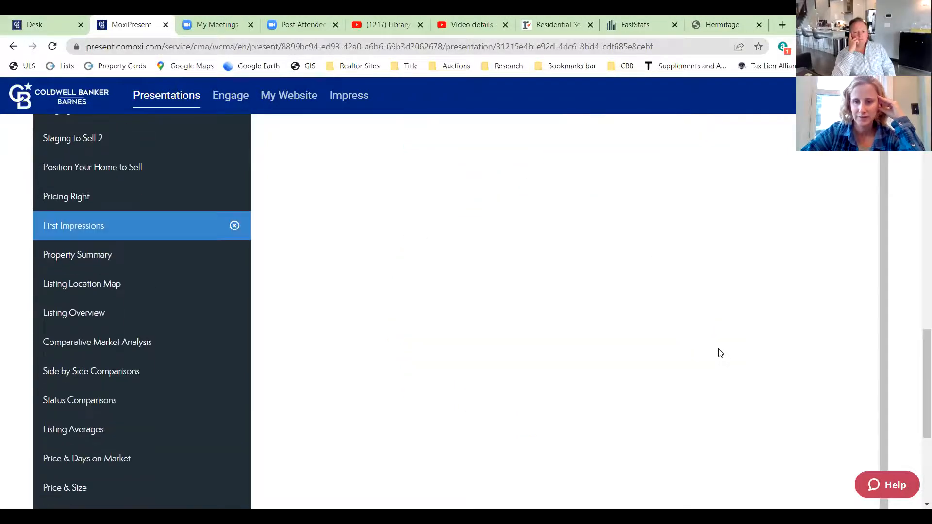
{"action": "scroll", "coordinate": [131, 345], "scroll_direction": "up", "scroll_amount": 9}
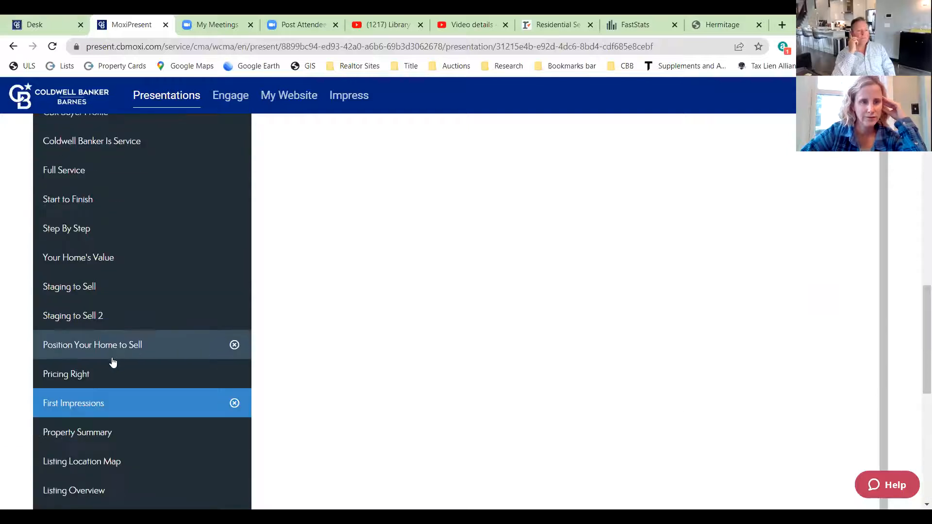
{"action": "scroll", "coordinate": [109, 366], "scroll_direction": "down", "scroll_amount": 3}
{"action": "left_click", "coordinate": [72, 314]}
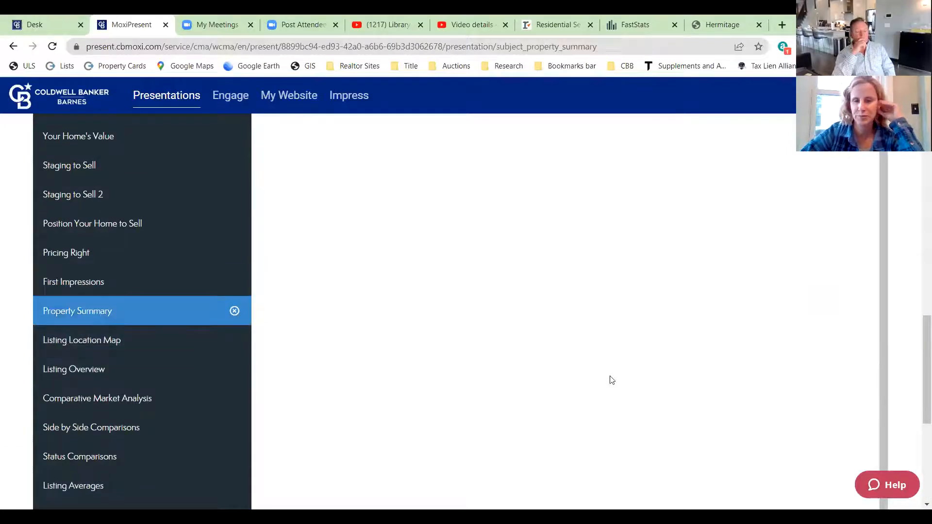
- Look over the sidebar page list and drag Pricing Right up to an earlier position
{"action": "scroll", "coordinate": [145, 349], "scroll_direction": "down", "scroll_amount": 2}
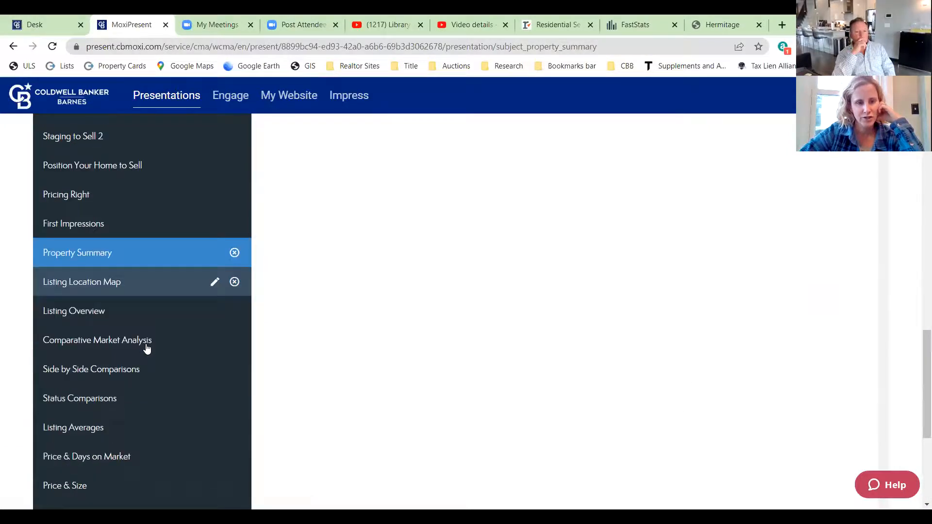
{"action": "scroll", "coordinate": [163, 383], "scroll_direction": "down", "scroll_amount": 2}
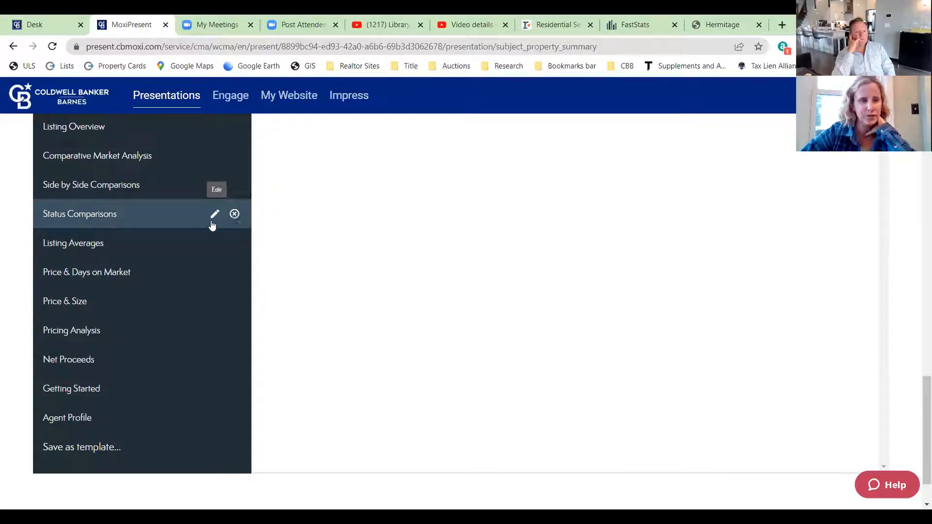
{"action": "scroll", "coordinate": [106, 262], "scroll_direction": "up", "scroll_amount": 6}
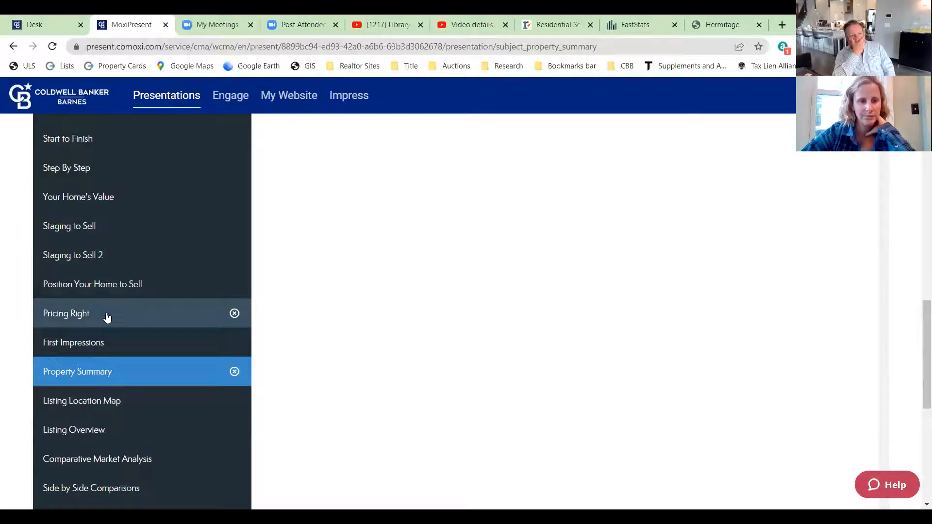
{"action": "left_click_drag", "start_coordinate": [108, 318], "coordinate": [107, 141]}
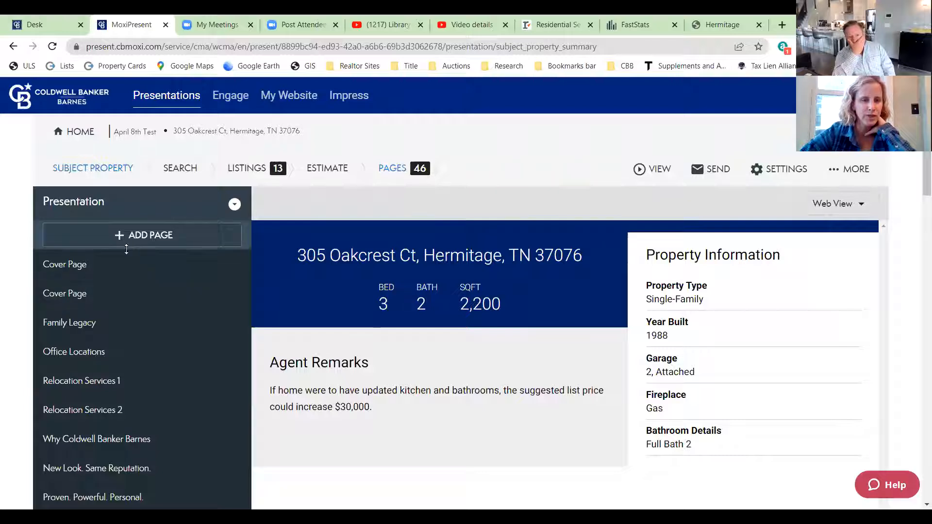
- In Add from Library, go through Coldwell Banker Pages and Brokerage Pages to the Seller Presentation folder
{"action": "left_click", "coordinate": [139, 238]}
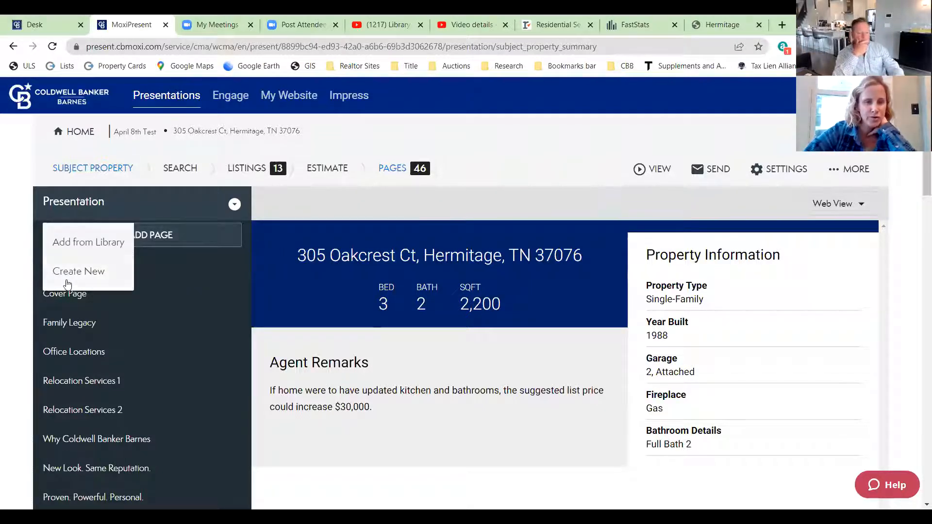
{"action": "left_click", "coordinate": [71, 243]}
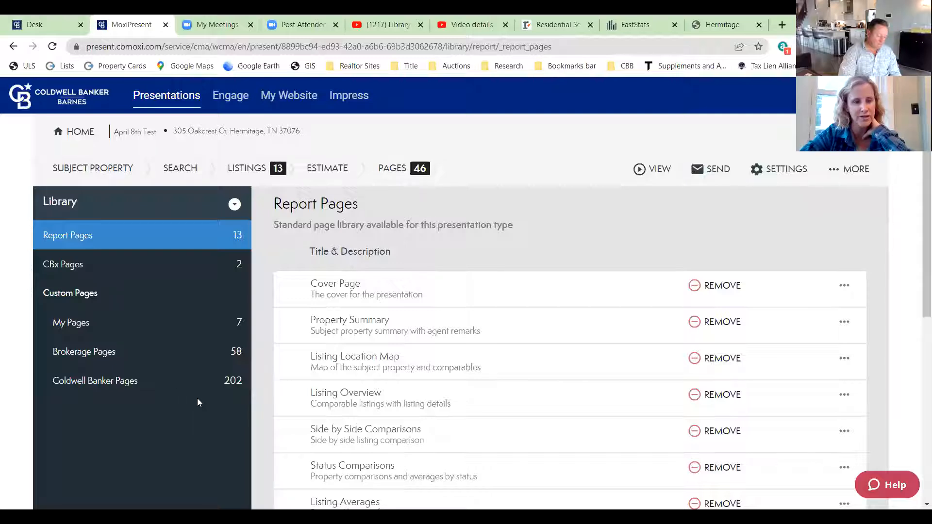
{"action": "left_click", "coordinate": [117, 380]}
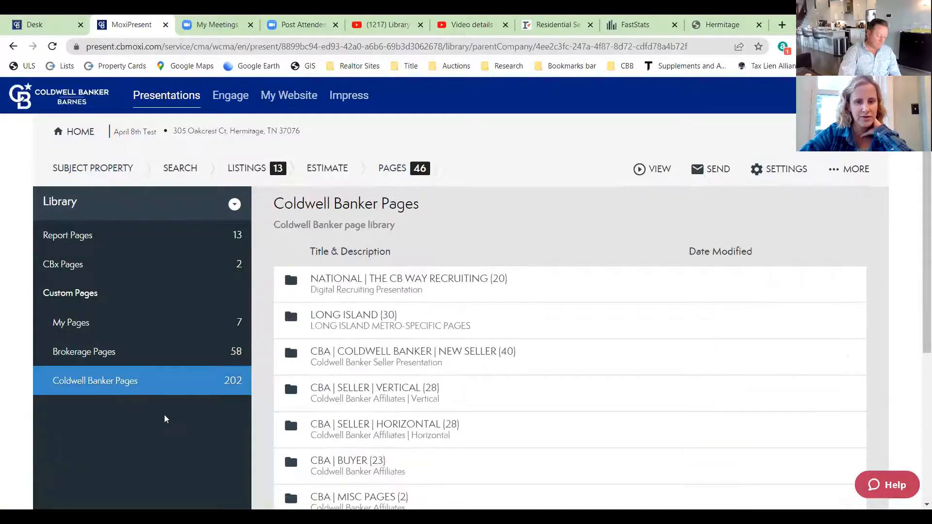
{"action": "scroll", "coordinate": [580, 394], "scroll_direction": "down", "scroll_amount": 4}
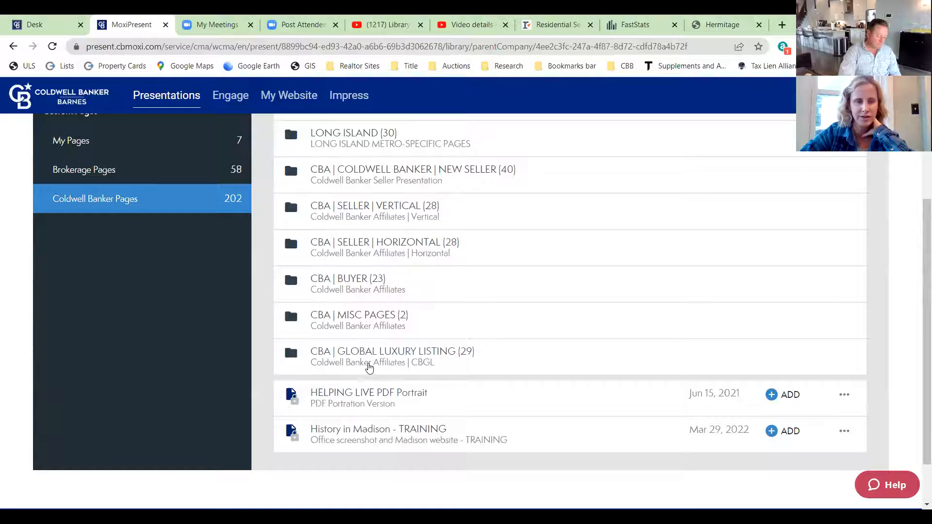
{"action": "scroll", "coordinate": [169, 335], "scroll_direction": "up", "scroll_amount": 4}
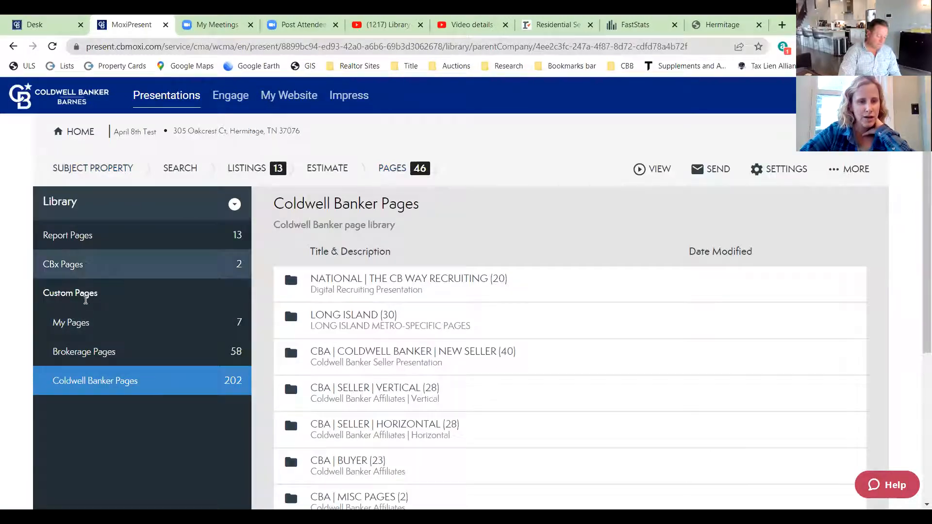
{"action": "left_click", "coordinate": [132, 350]}
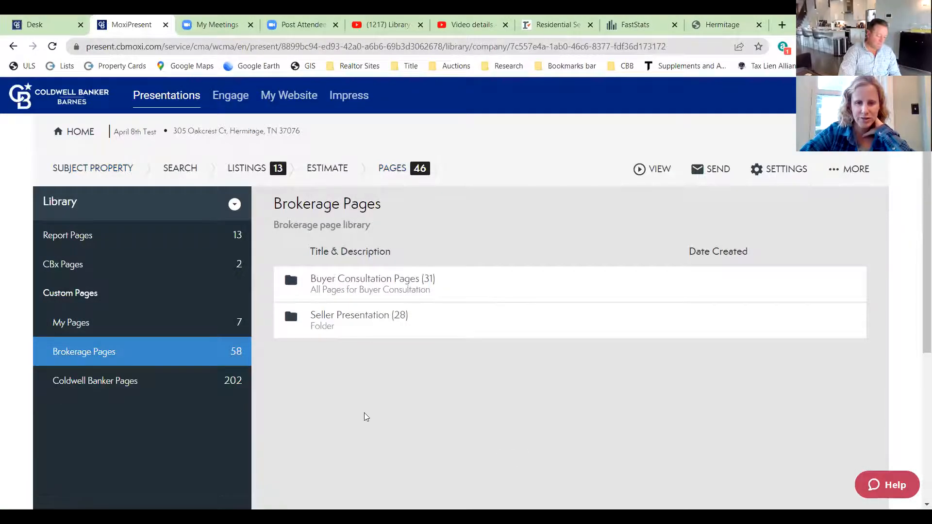
{"action": "left_click", "coordinate": [339, 317]}
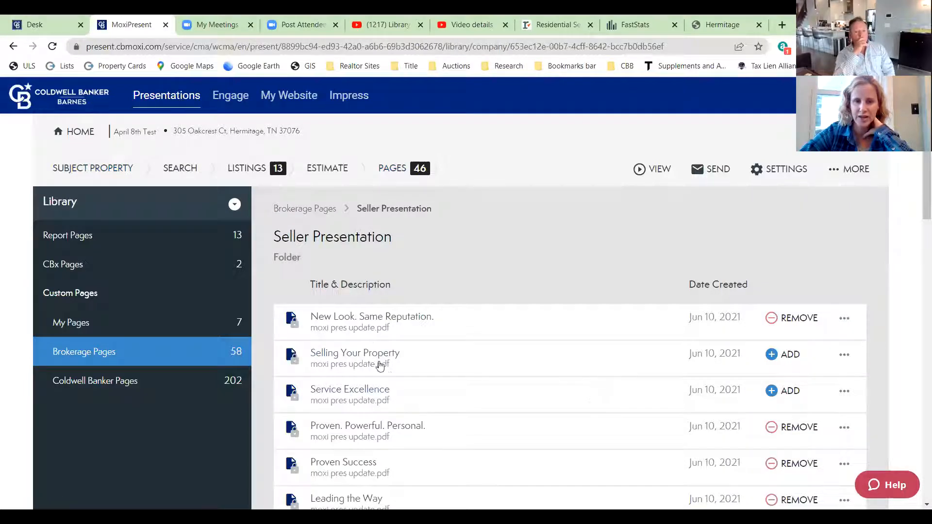
- Preview the Selling Your Property page, scroll through it, and close the preview
{"action": "left_click", "coordinate": [346, 357]}
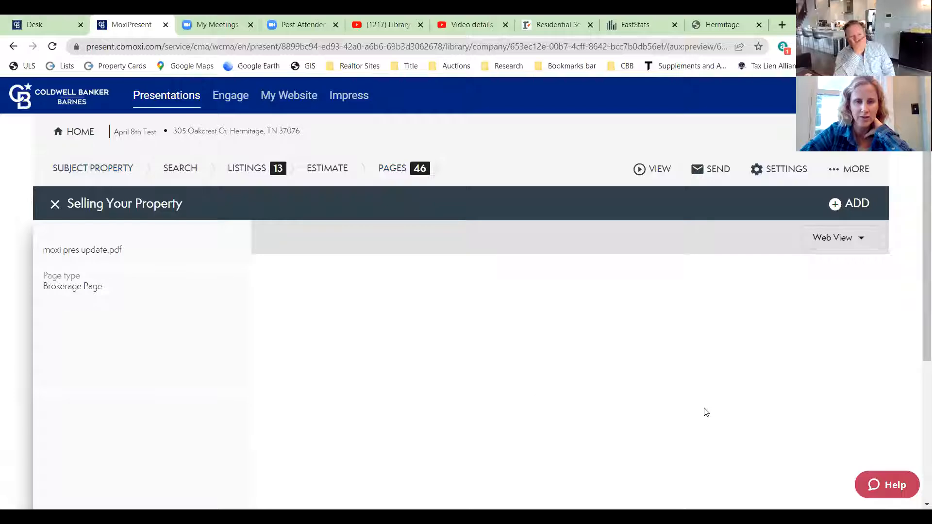
{"action": "scroll", "coordinate": [638, 391], "scroll_direction": "down", "scroll_amount": 2}
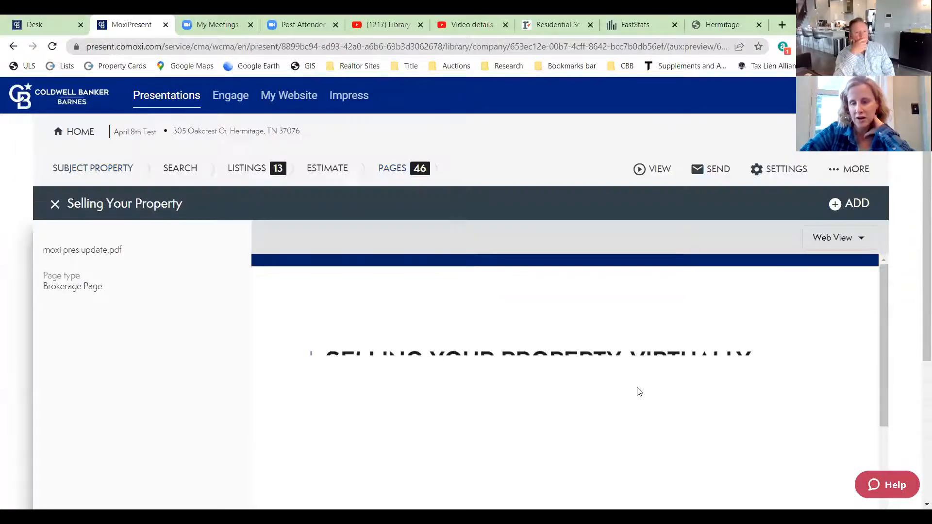
{"action": "scroll", "coordinate": [578, 356], "scroll_direction": "down", "scroll_amount": 5}
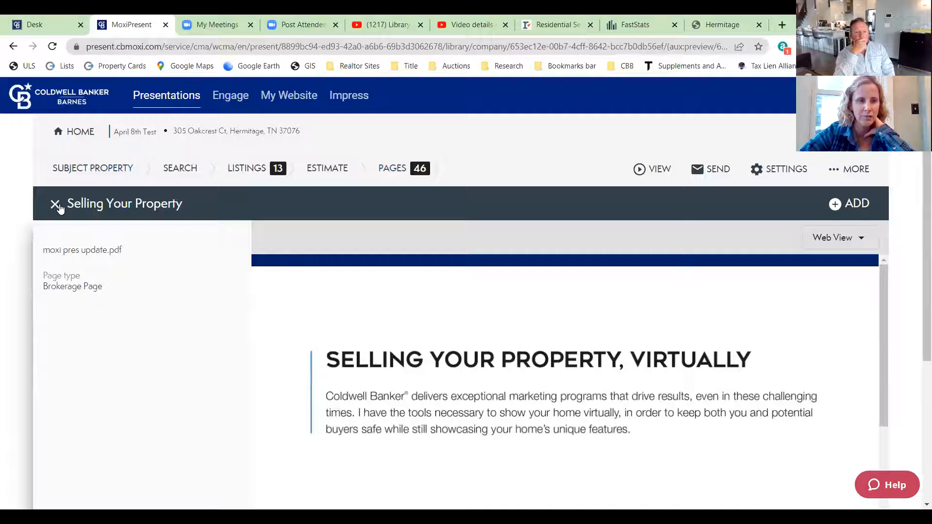
{"action": "left_click", "coordinate": [55, 205]}
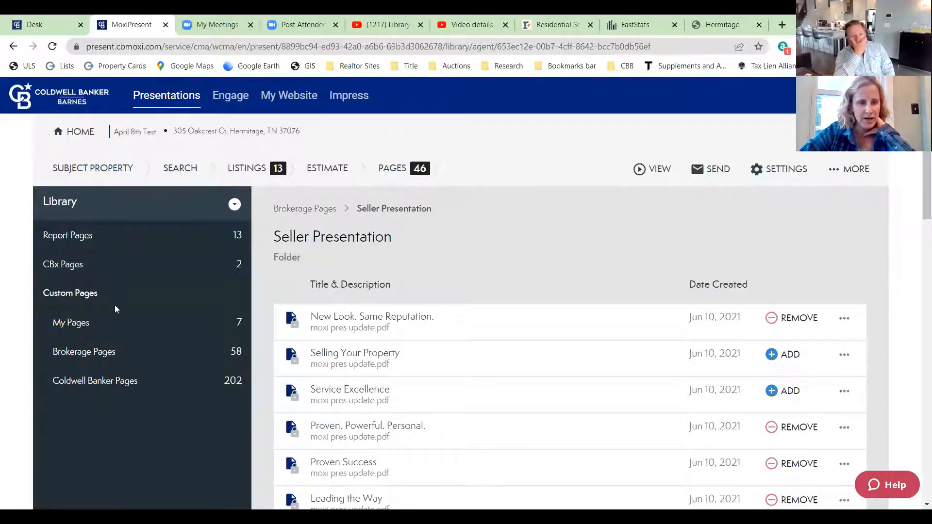
- Switch the page library to My Pages under Custom Pages
{"action": "left_click", "coordinate": [231, 204]}
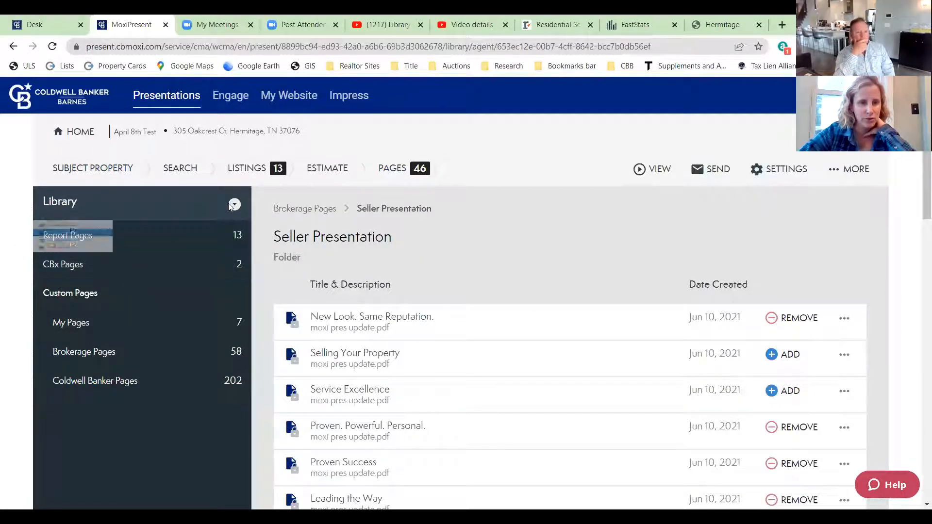
{"action": "left_click", "coordinate": [236, 206]}
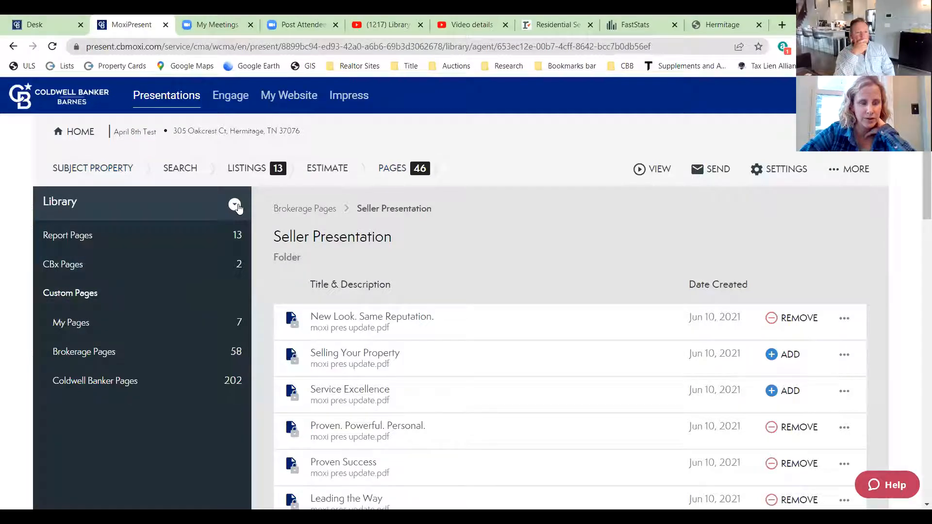
{"action": "left_click", "coordinate": [132, 324]}
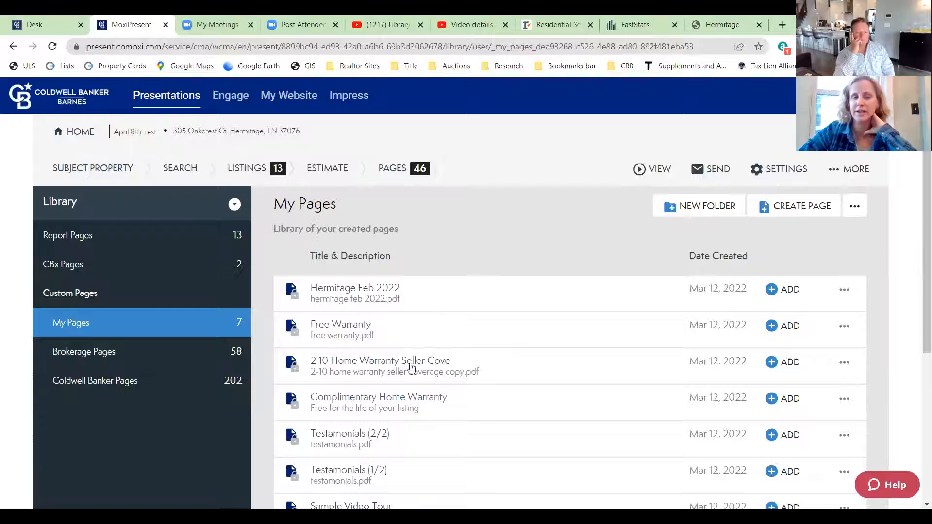
{"action": "scroll", "coordinate": [430, 377], "scroll_direction": "down", "scroll_amount": 3}
{"action": "scroll", "coordinate": [437, 384], "scroll_direction": "up", "scroll_amount": 3}
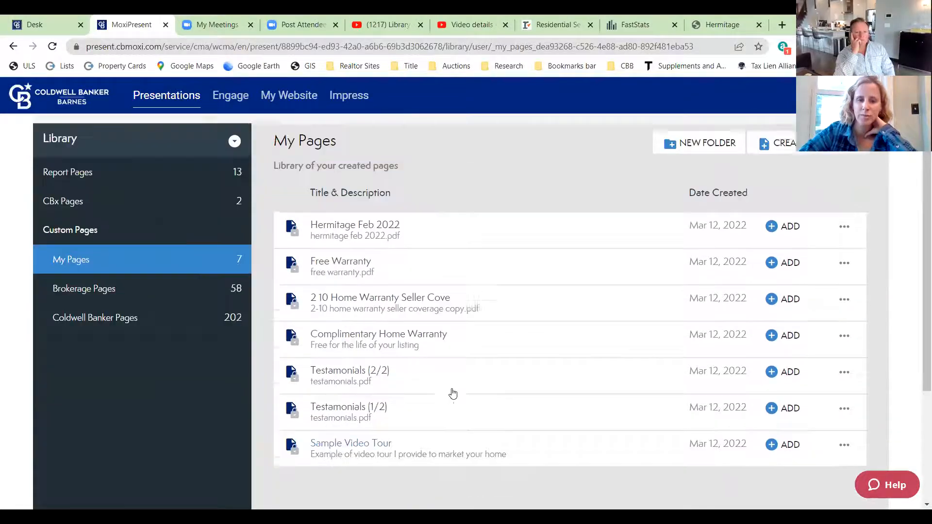
{"action": "scroll", "coordinate": [405, 406], "scroll_direction": "down", "scroll_amount": 1}
{"action": "left_click", "coordinate": [353, 410]}
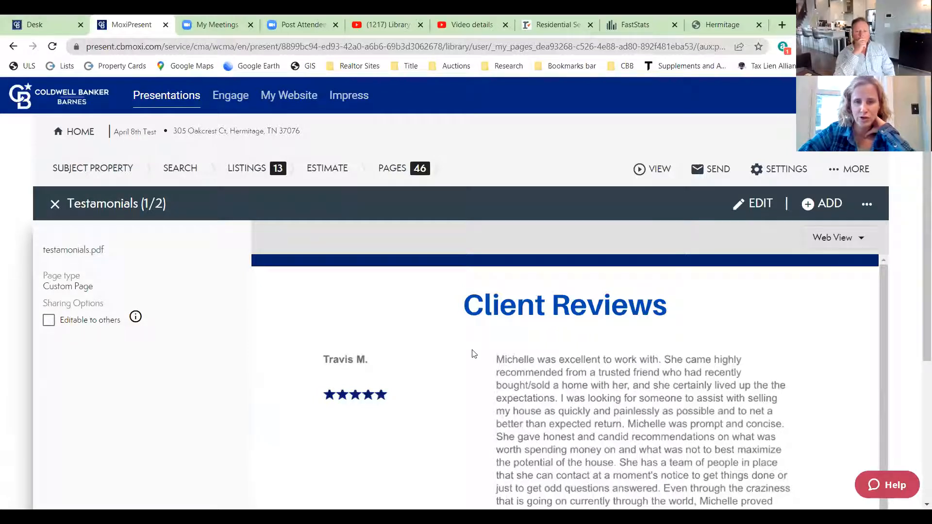
{"action": "scroll", "coordinate": [621, 398], "scroll_direction": "down", "scroll_amount": 3}
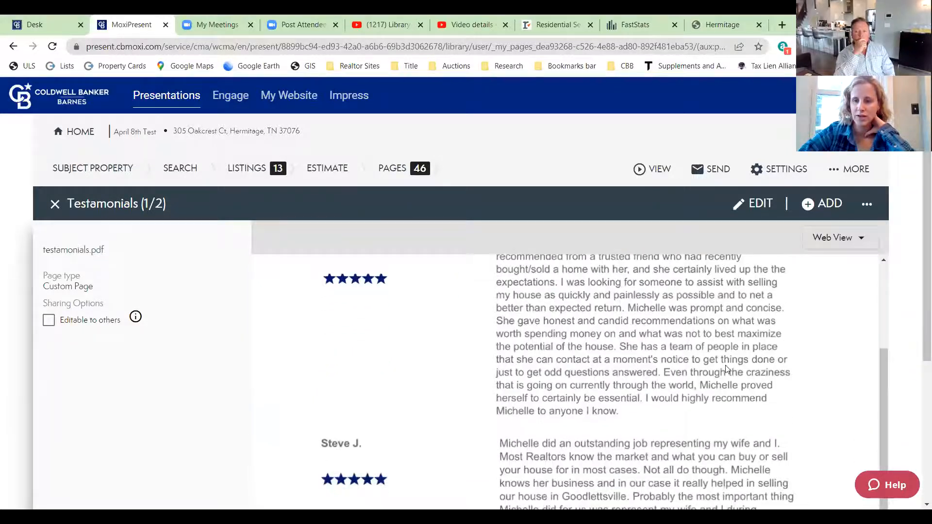
{"action": "scroll", "coordinate": [874, 374], "scroll_direction": "down", "scroll_amount": 4}
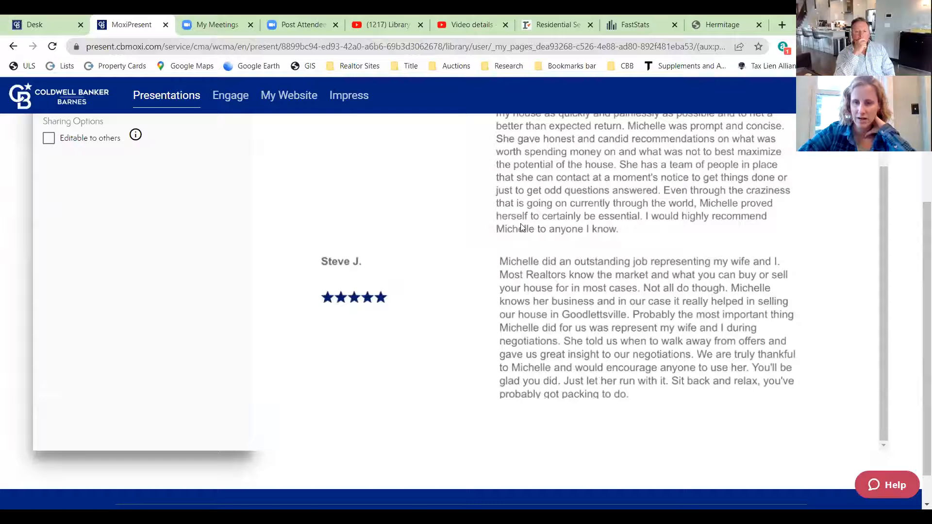
{"action": "scroll", "coordinate": [670, 350], "scroll_direction": "up", "scroll_amount": 6}
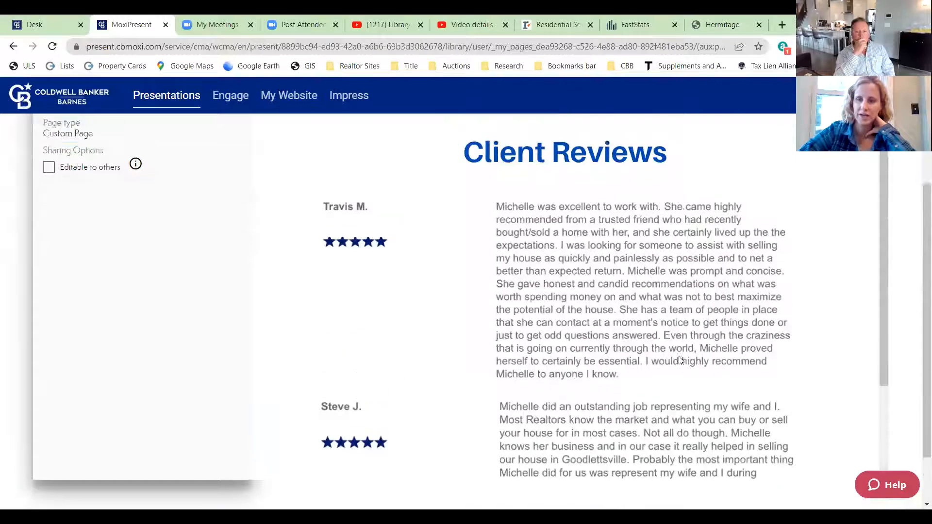
{"action": "scroll", "coordinate": [602, 417], "scroll_direction": "down", "scroll_amount": 1}
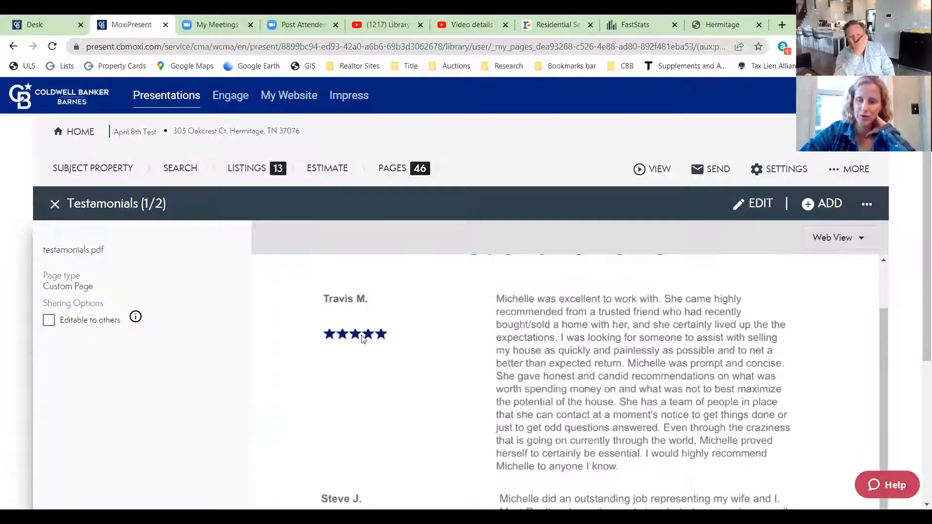
{"action": "scroll", "coordinate": [417, 359], "scroll_direction": "down", "scroll_amount": 1}
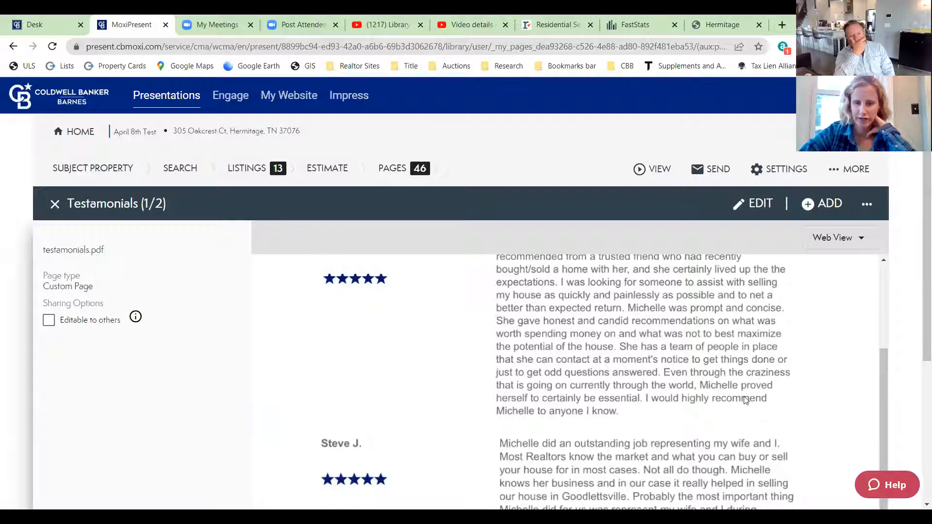
{"action": "scroll", "coordinate": [739, 398], "scroll_direction": "down", "scroll_amount": 3}
{"action": "scroll", "coordinate": [645, 379], "scroll_direction": "down", "scroll_amount": 3}
{"action": "scroll", "coordinate": [629, 368], "scroll_direction": "up", "scroll_amount": 5}
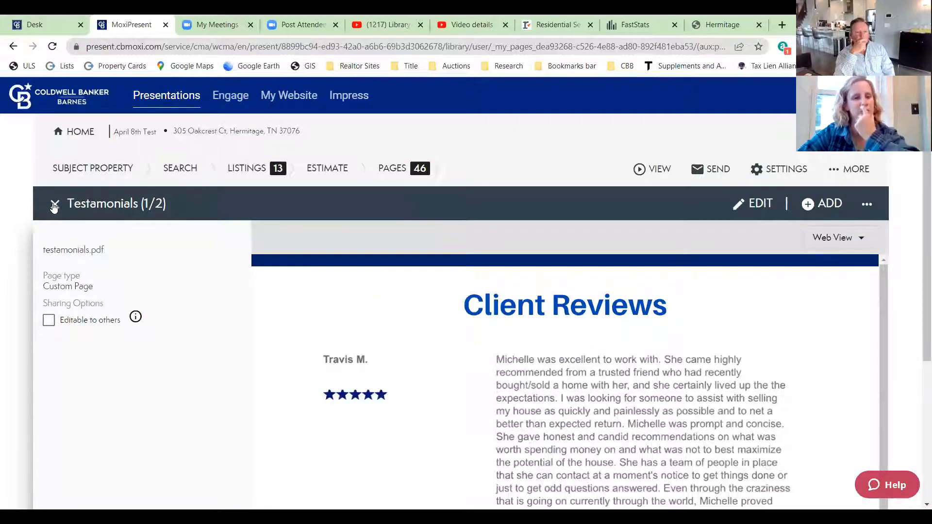
{"action": "scroll", "coordinate": [269, 319], "scroll_direction": "down", "scroll_amount": 2}
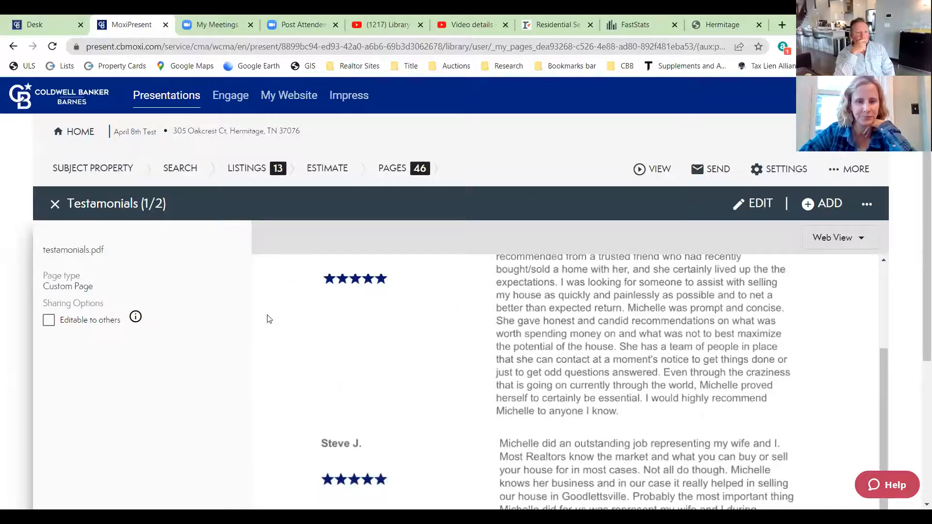
{"action": "scroll", "coordinate": [402, 393], "scroll_direction": "down", "scroll_amount": 3}
{"action": "scroll", "coordinate": [350, 363], "scroll_direction": "up", "scroll_amount": 3}
{"action": "scroll", "coordinate": [74, 228], "scroll_direction": "up", "scroll_amount": 3}
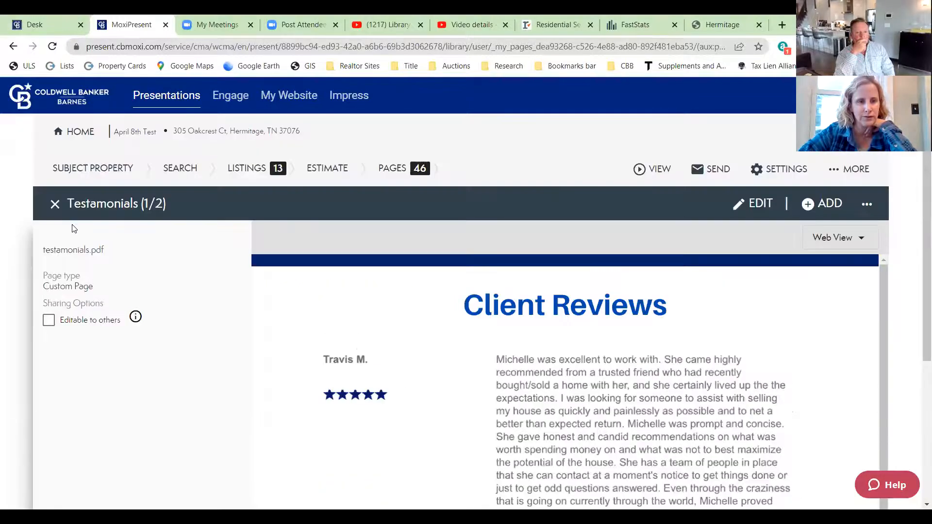
{"action": "left_click", "coordinate": [53, 208]}
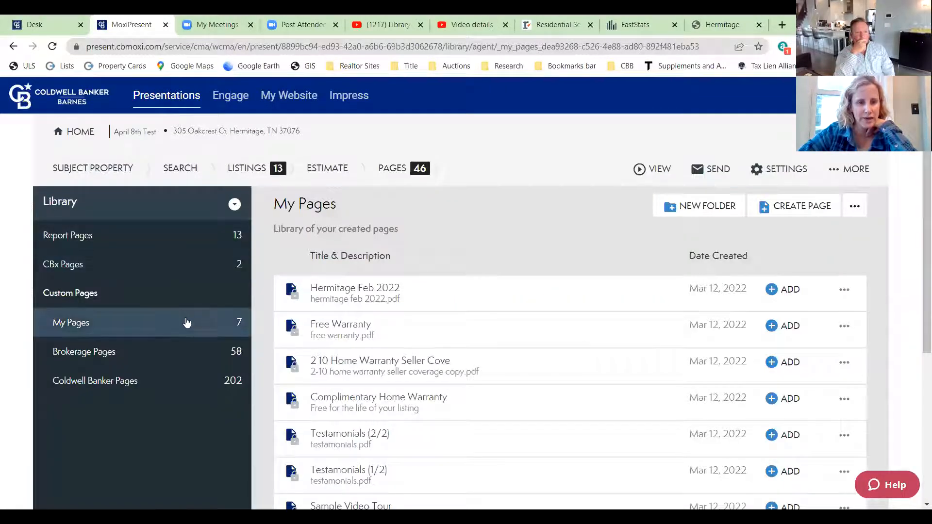
- Preview the Free Warranty custom page, scroll through it, and close it
{"action": "left_click", "coordinate": [343, 327]}
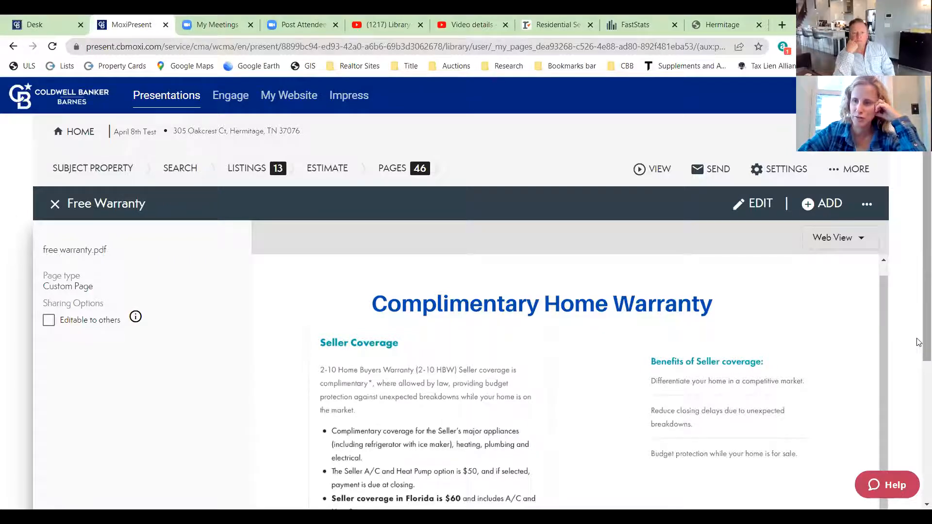
{"action": "scroll", "coordinate": [917, 343], "scroll_direction": "down", "scroll_amount": 2}
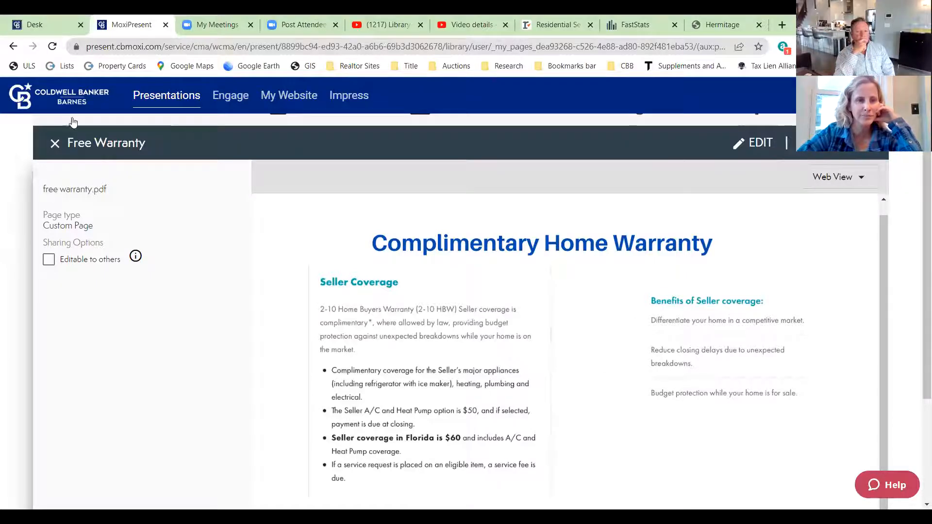
{"action": "left_click", "coordinate": [56, 143]}
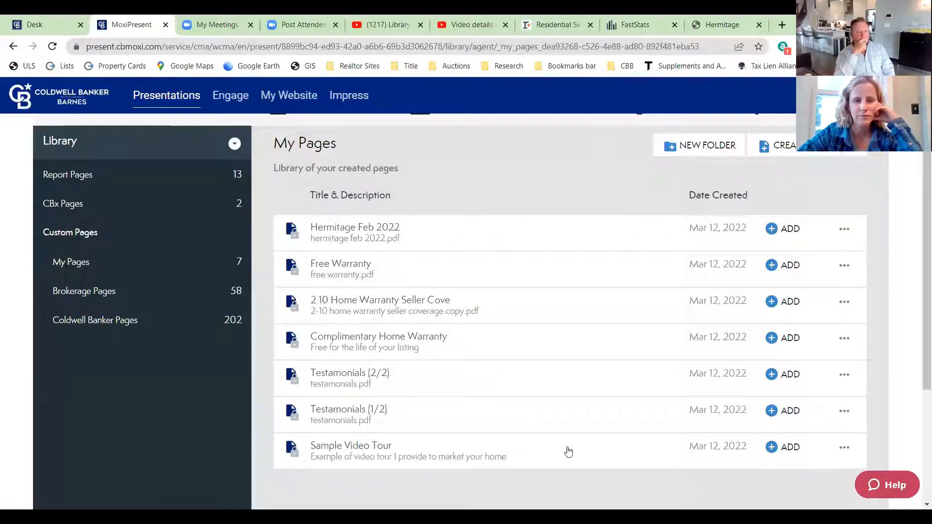
{"action": "scroll", "coordinate": [568, 450], "scroll_direction": "down", "scroll_amount": 3}
{"action": "scroll", "coordinate": [570, 452], "scroll_direction": "up", "scroll_amount": 5}
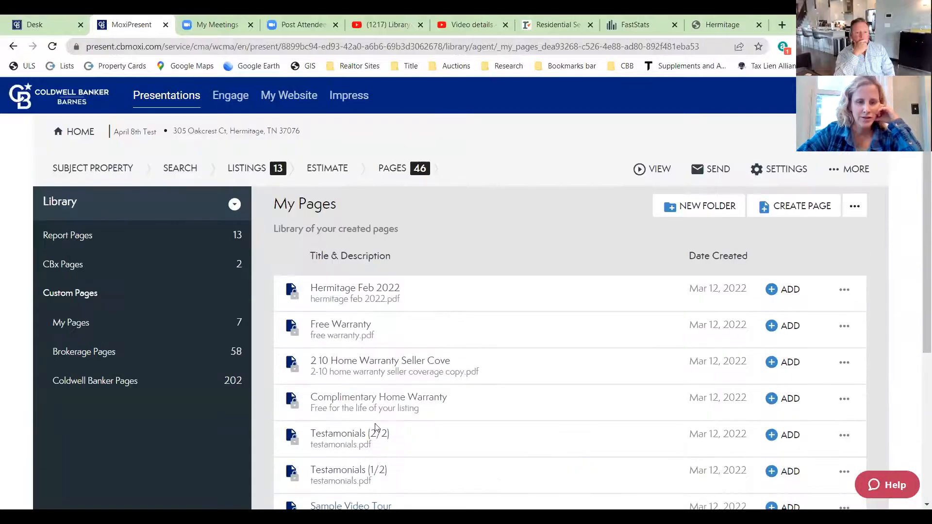
{"action": "scroll", "coordinate": [482, 424], "scroll_direction": "down", "scroll_amount": 2}
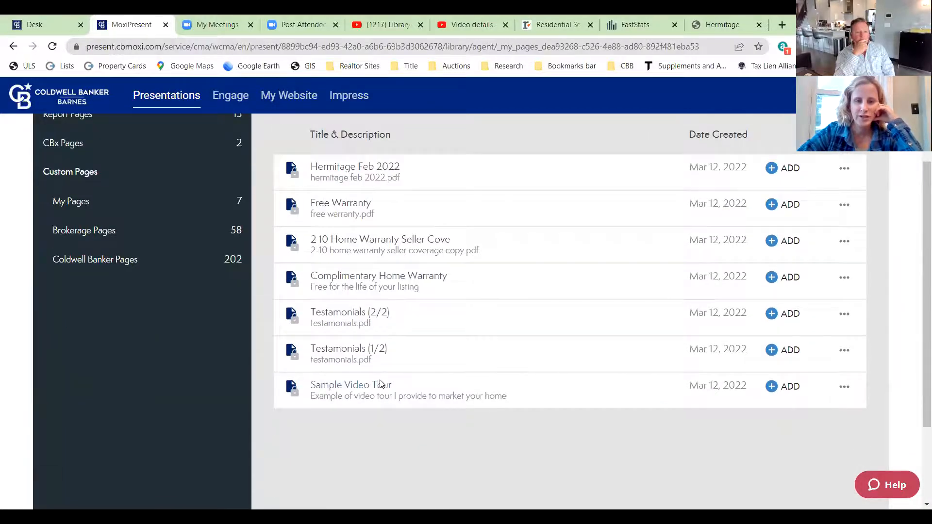
- Preview the Sample Video Tour page with its 3:30 Vimeo tour, then close it
{"action": "left_click", "coordinate": [382, 388]}
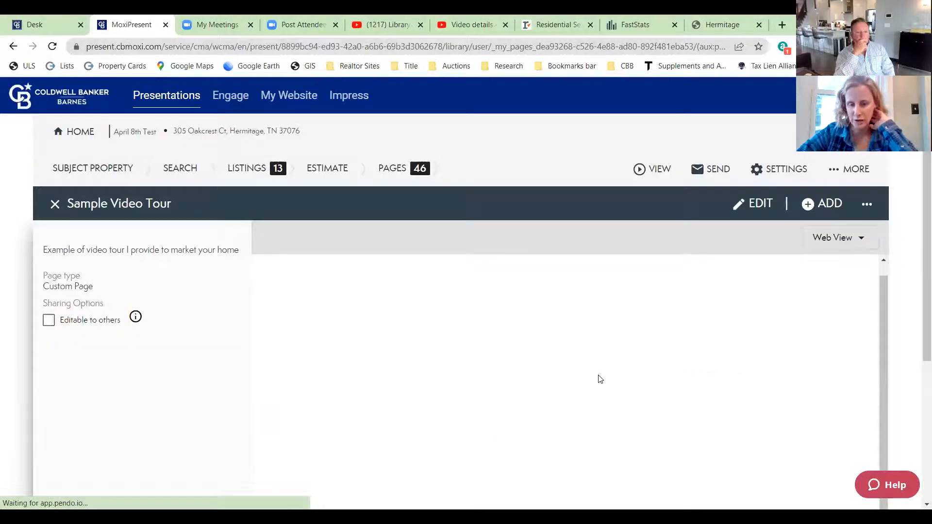
{"action": "scroll", "coordinate": [706, 372], "scroll_direction": "down", "scroll_amount": 3}
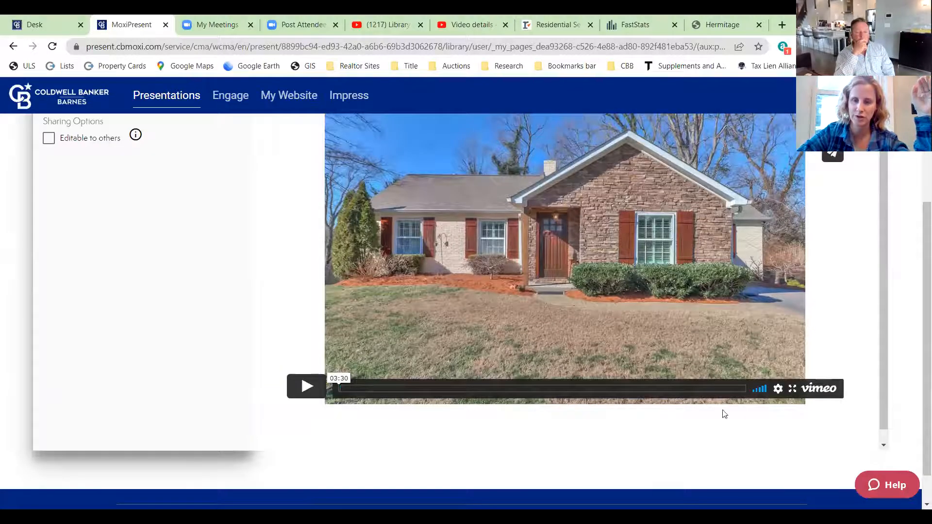
{"action": "scroll", "coordinate": [723, 414], "scroll_direction": "up", "scroll_amount": 2}
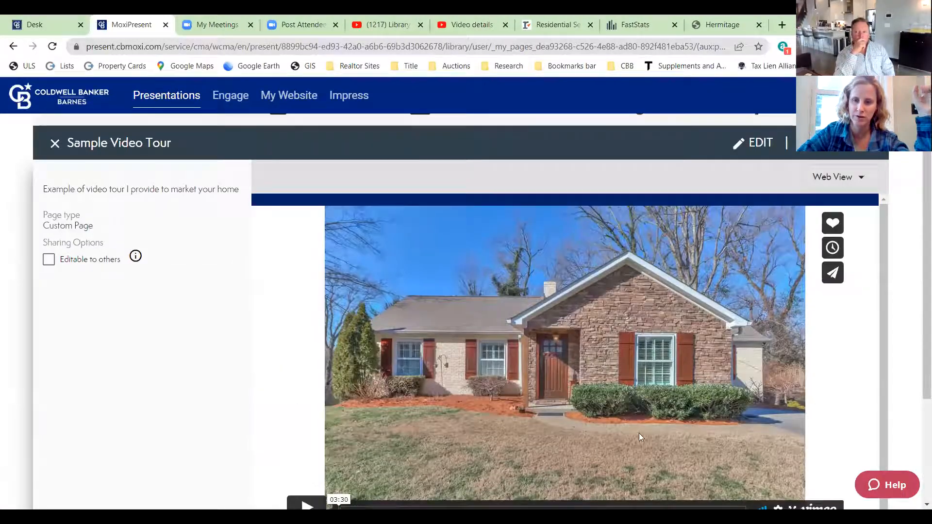
{"action": "scroll", "coordinate": [552, 381], "scroll_direction": "down", "scroll_amount": 1}
{"action": "scroll", "coordinate": [552, 377], "scroll_direction": "down", "scroll_amount": 3}
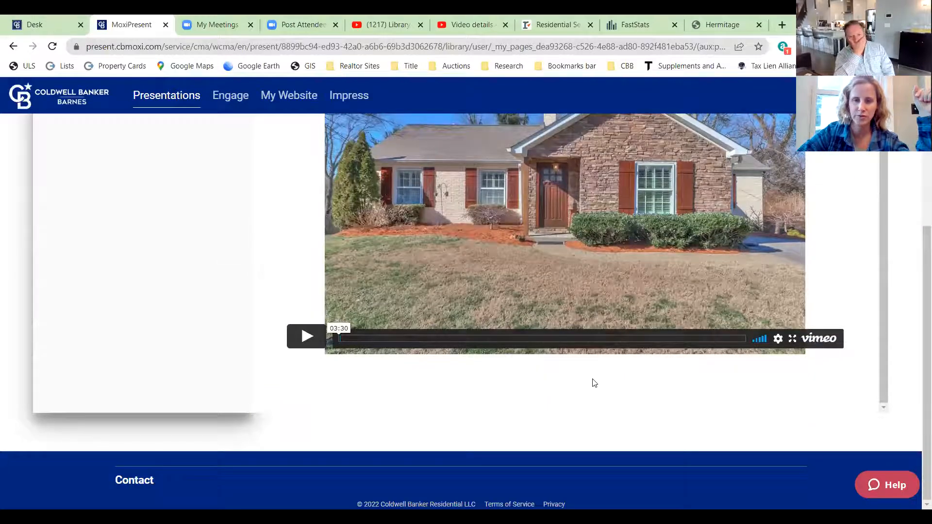
{"action": "scroll", "coordinate": [594, 382], "scroll_direction": "up", "scroll_amount": 1}
{"action": "scroll", "coordinate": [572, 386], "scroll_direction": "up", "scroll_amount": 4}
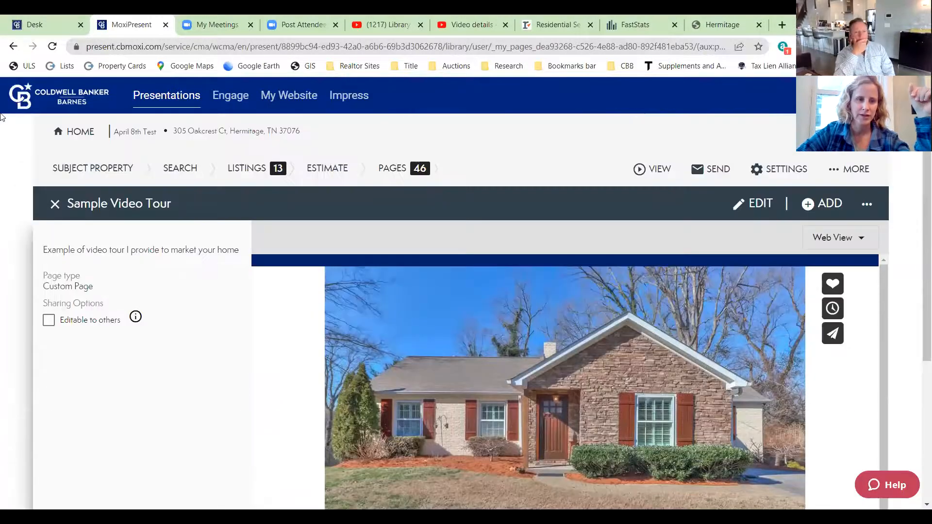
{"action": "left_click", "coordinate": [54, 204]}
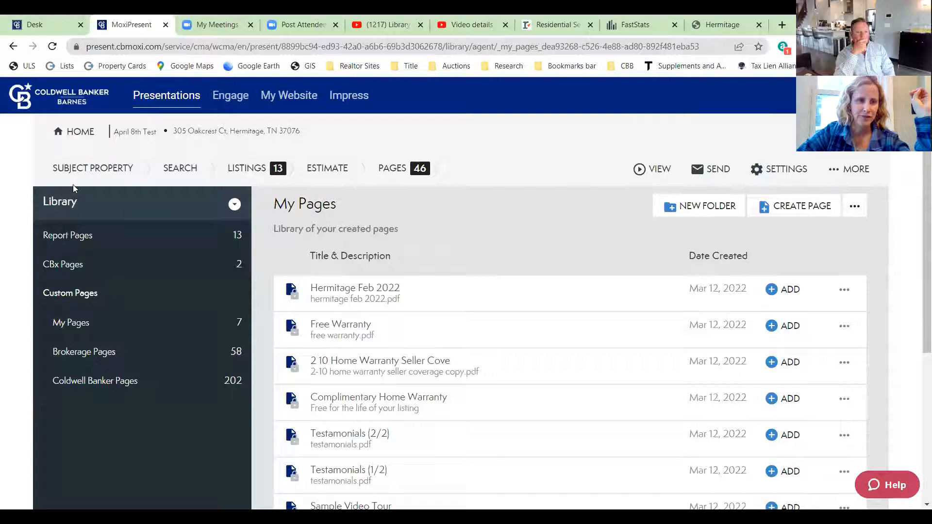
{"action": "left_click", "coordinate": [231, 208]}
- Return the library to Presentation, choose Create New page, then switch to the Hermitage report tab
{"action": "left_click", "coordinate": [126, 242]}
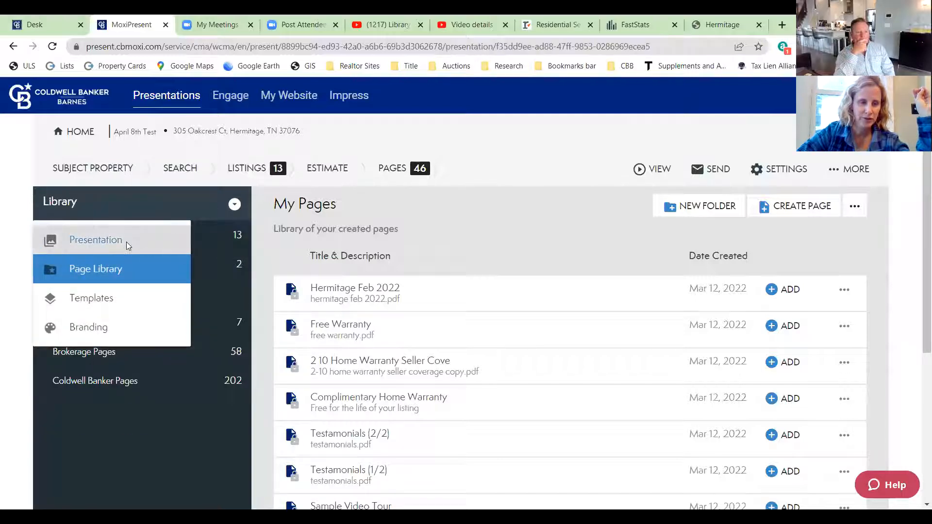
{"action": "left_click", "coordinate": [124, 236]}
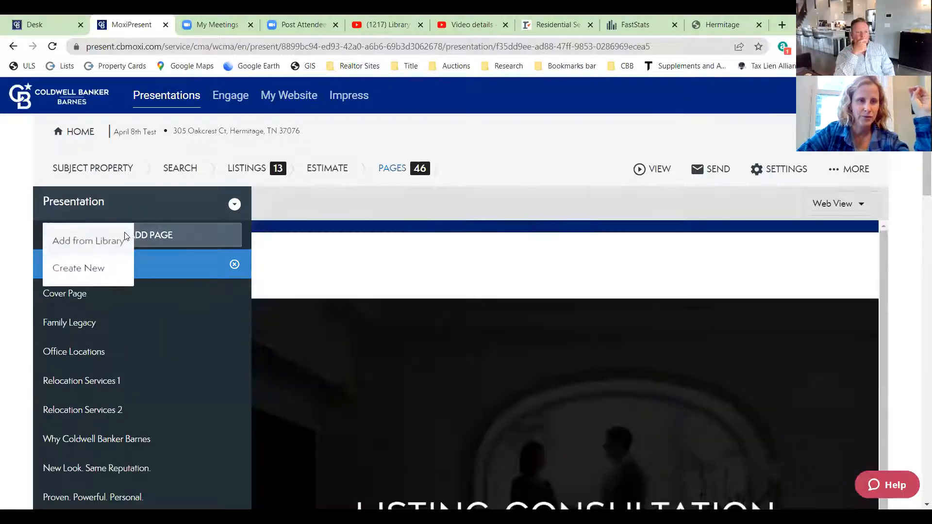
{"action": "left_click", "coordinate": [81, 272]}
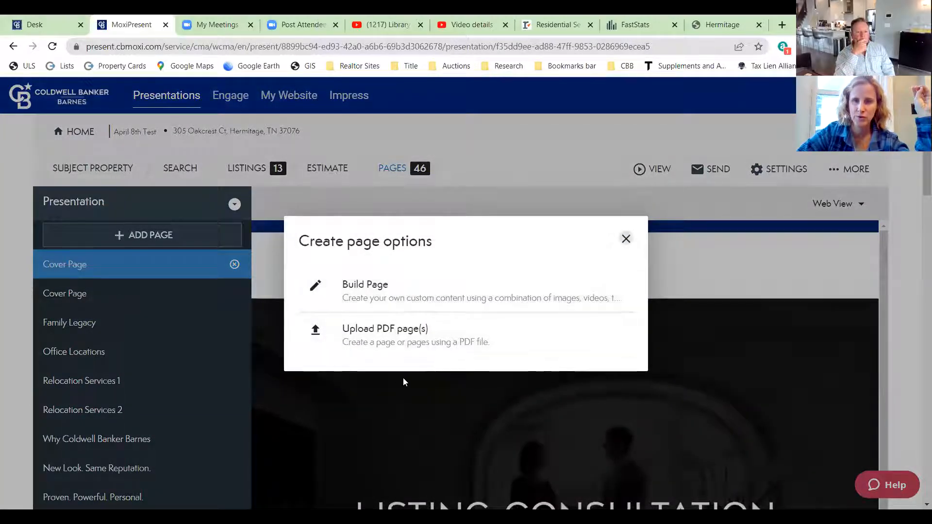
{"action": "left_click", "coordinate": [720, 20]}
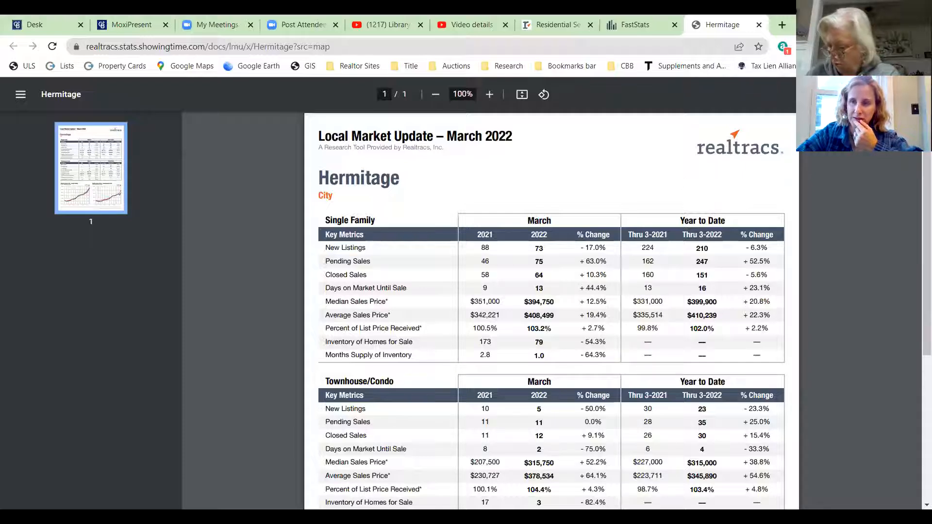
- Print the Hermitage March 2022 report to PDF, saving it as March2022 on the Desktop
{"action": "key", "text": "ctrl+p"}
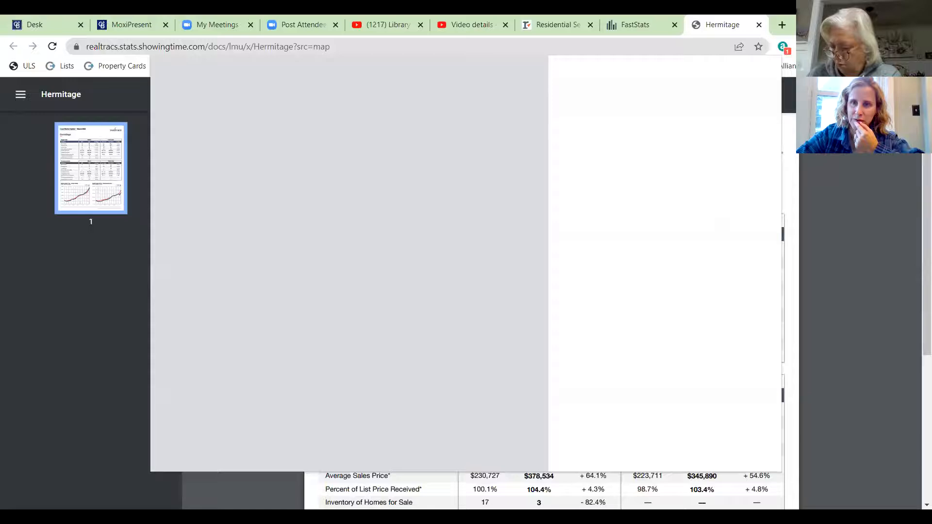
{"action": "left_click", "coordinate": [674, 112]}
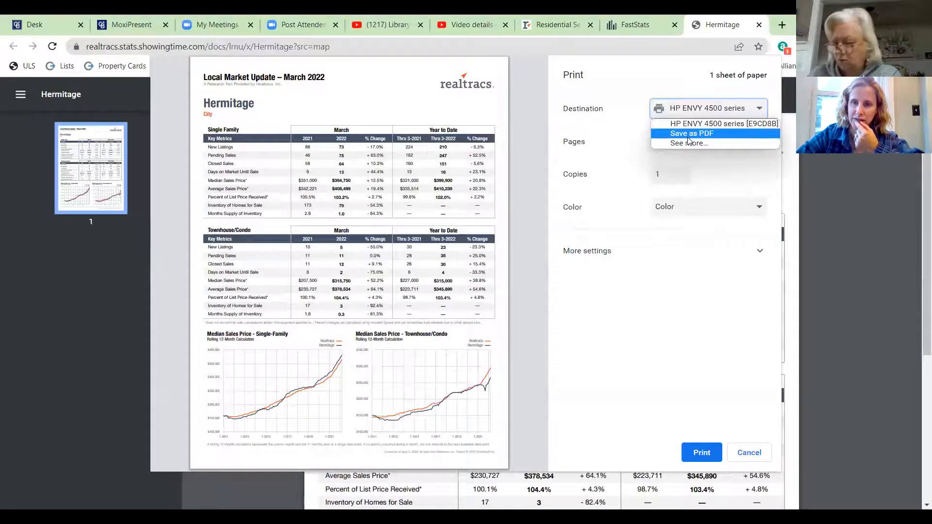
{"action": "left_click", "coordinate": [689, 134]}
{"action": "left_click", "coordinate": [704, 451]}
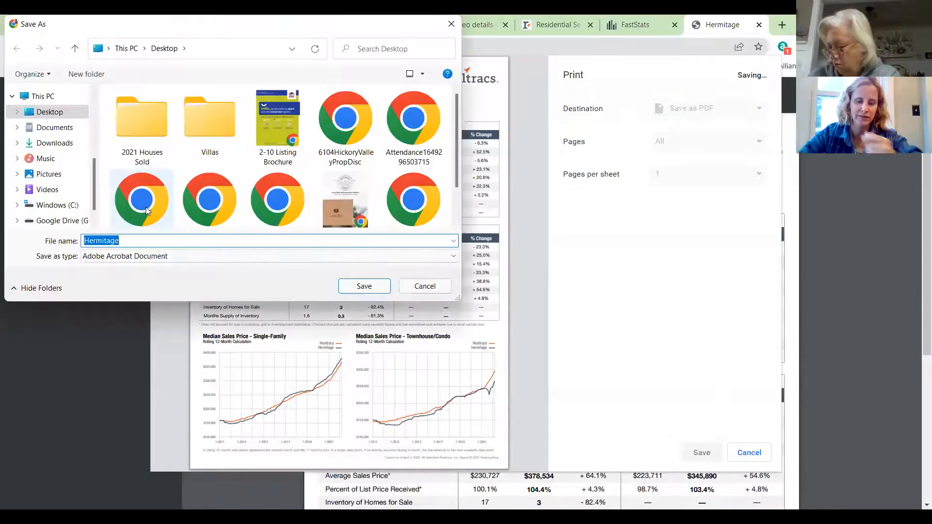
{"action": "type", "text": "March2022"}
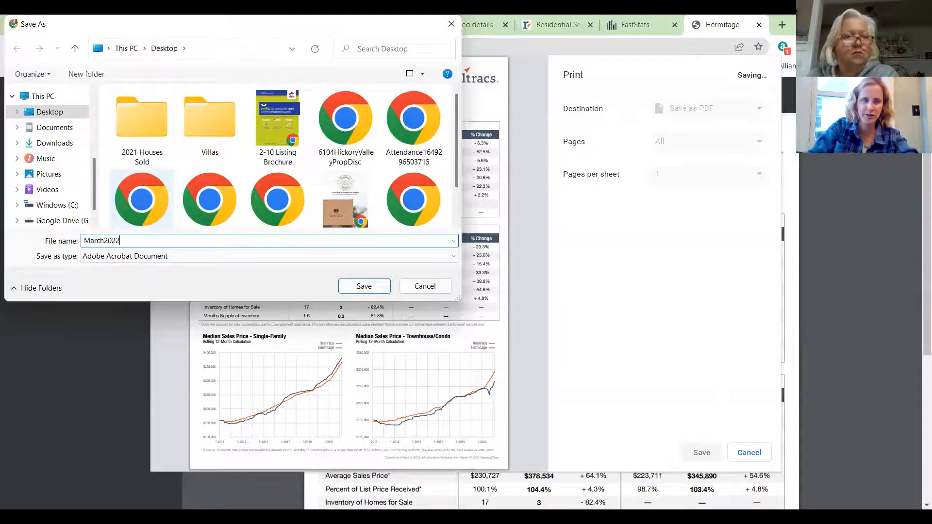
{"action": "key", "text": "Return"}
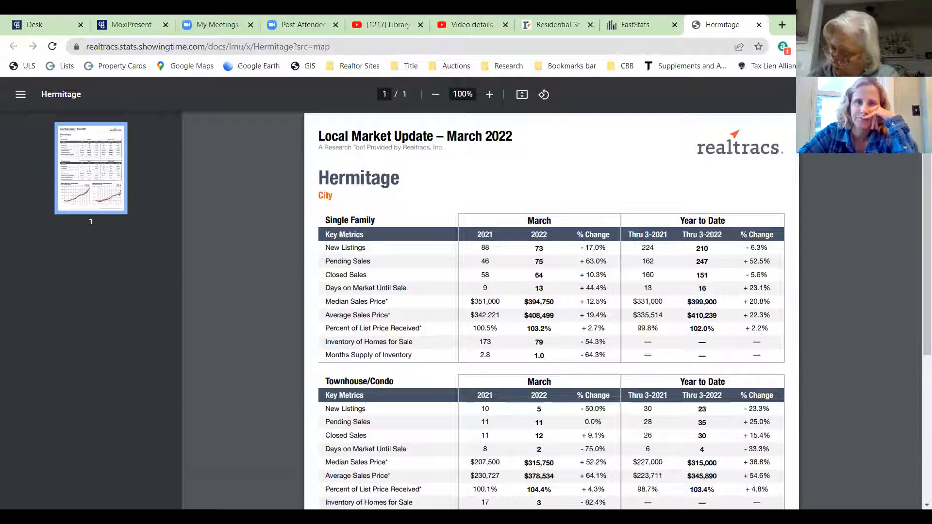
- Upload March2022.pdf from the Desktop as a new PDF page in April 8th Test
{"action": "left_click", "coordinate": [128, 26]}
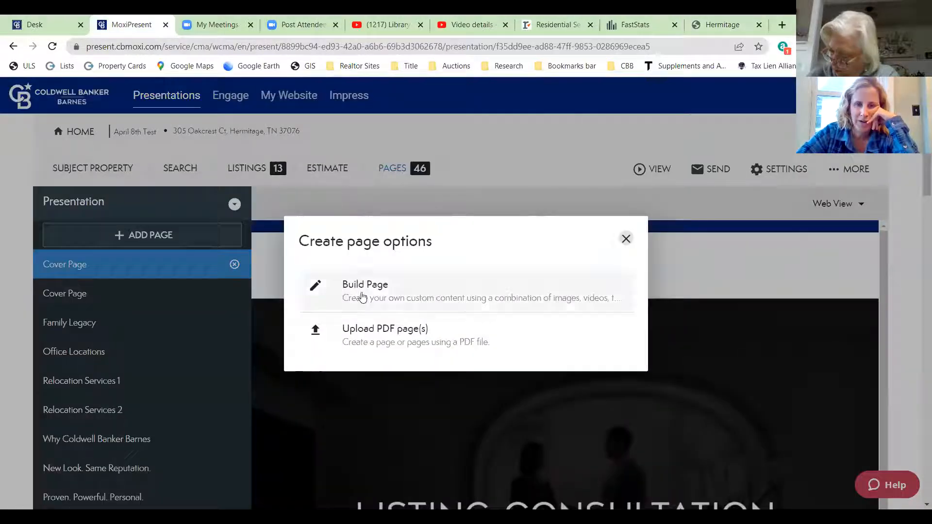
{"action": "left_click", "coordinate": [383, 337]}
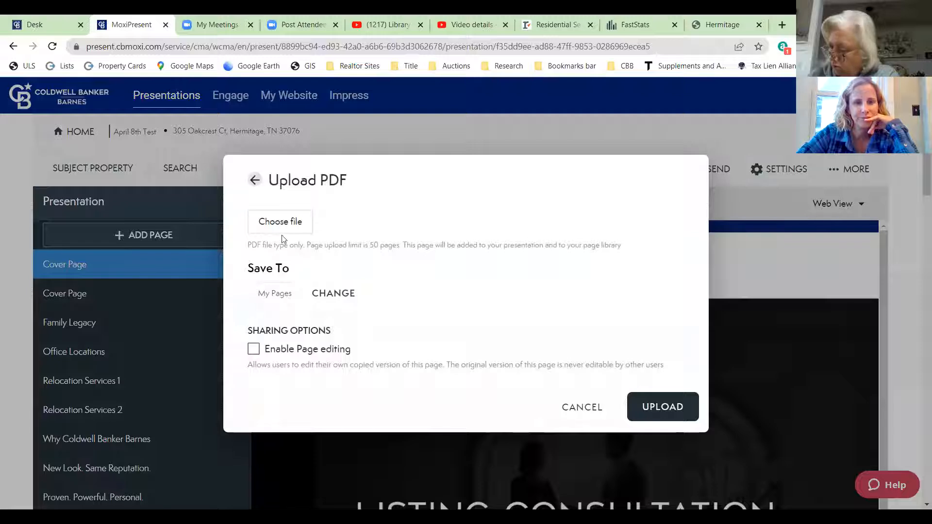
{"action": "left_click", "coordinate": [281, 224]}
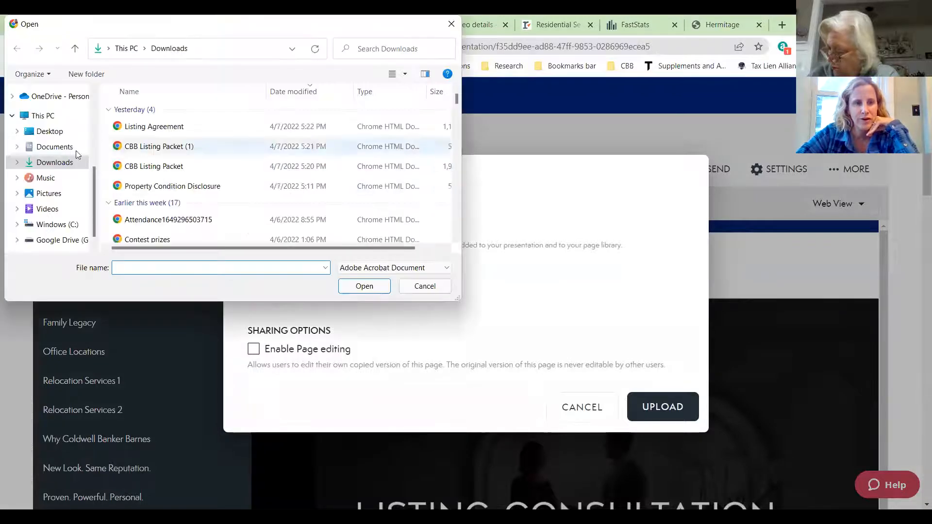
{"action": "left_click", "coordinate": [51, 131]}
{"action": "left_click", "coordinate": [160, 269]}
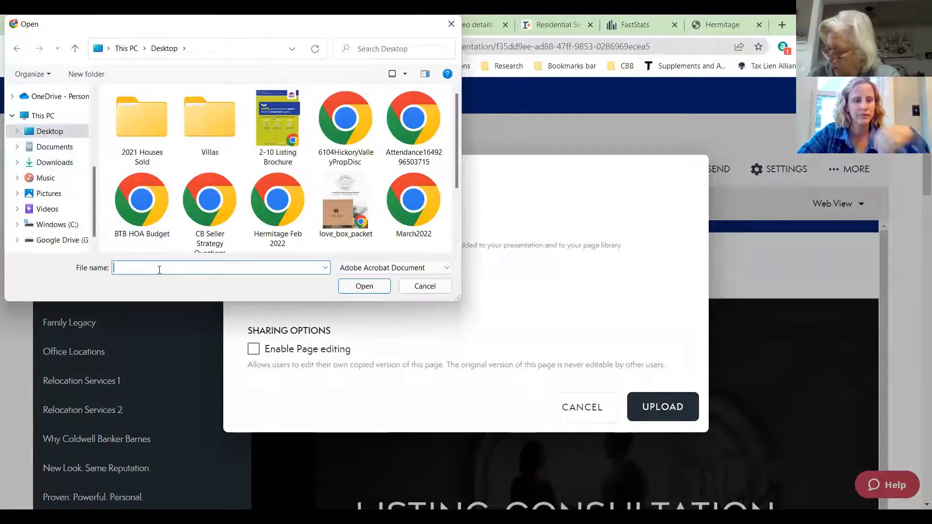
{"action": "type", "text": "march"}
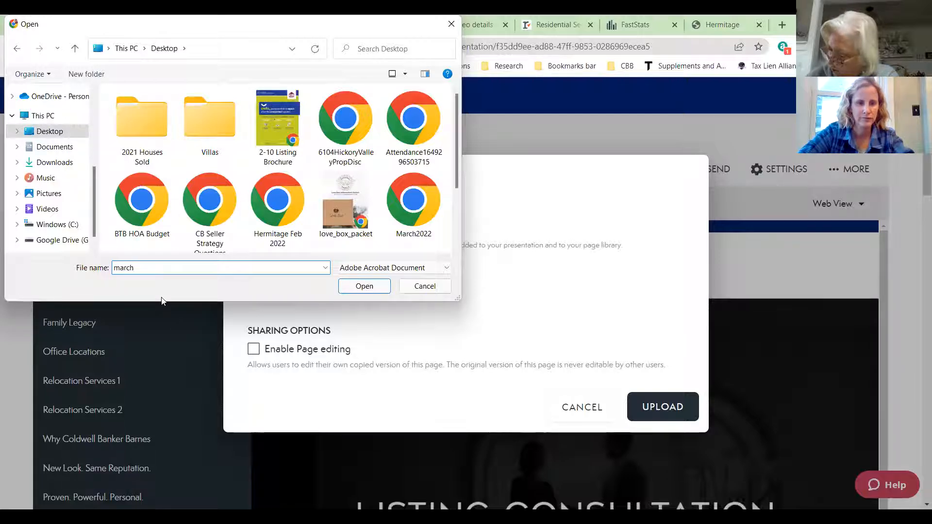
{"action": "left_click", "coordinate": [363, 287]}
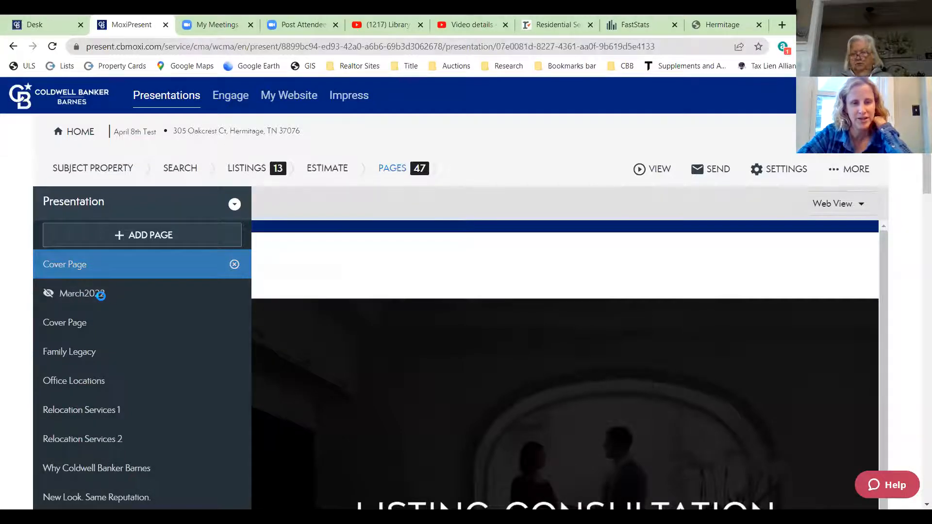
- Open the new March2022 page following the cover and scroll through it
{"action": "left_click", "coordinate": [101, 295]}
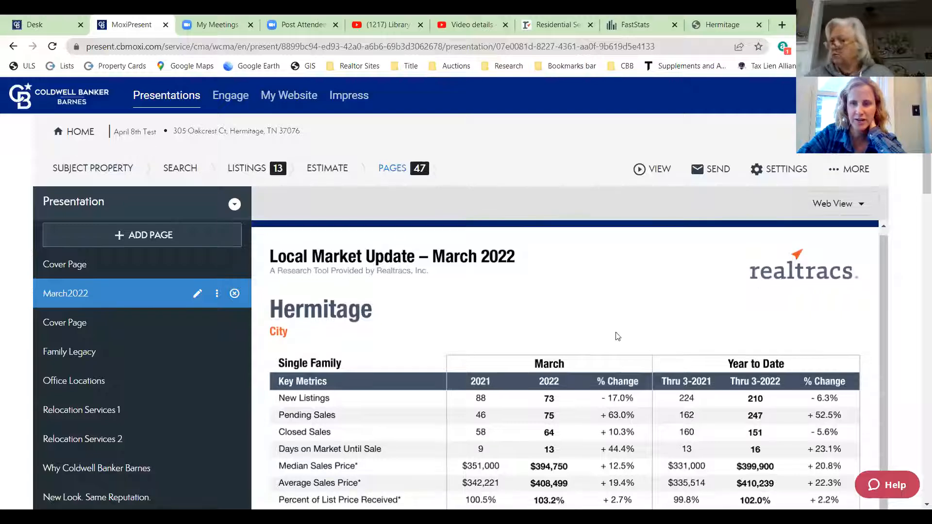
{"action": "scroll", "coordinate": [616, 333], "scroll_direction": "down", "scroll_amount": 8}
{"action": "scroll", "coordinate": [592, 357], "scroll_direction": "down", "scroll_amount": 5}
{"action": "scroll", "coordinate": [748, 364], "scroll_direction": "up", "scroll_amount": 13}
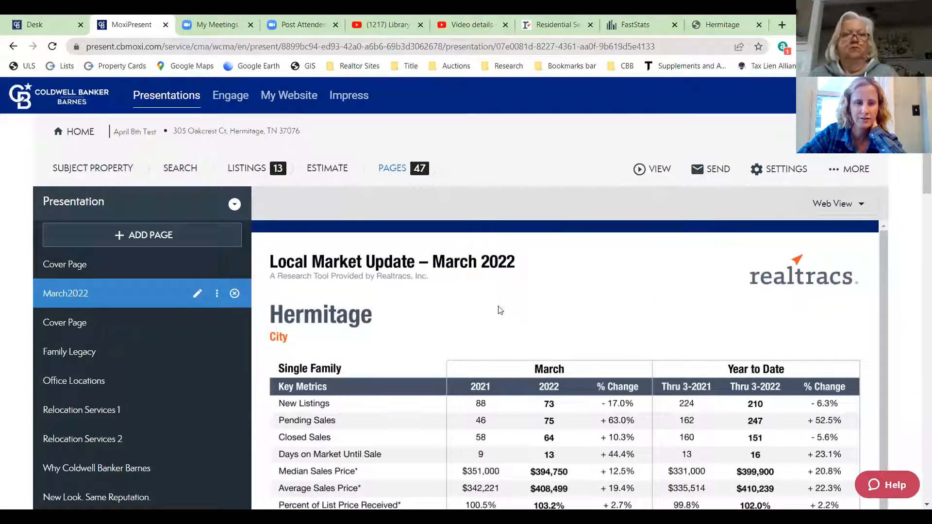
- Build a new single full-width custom page, begin adding a video, and open YouTube Studio's video details
{"action": "left_click", "coordinate": [116, 235]}
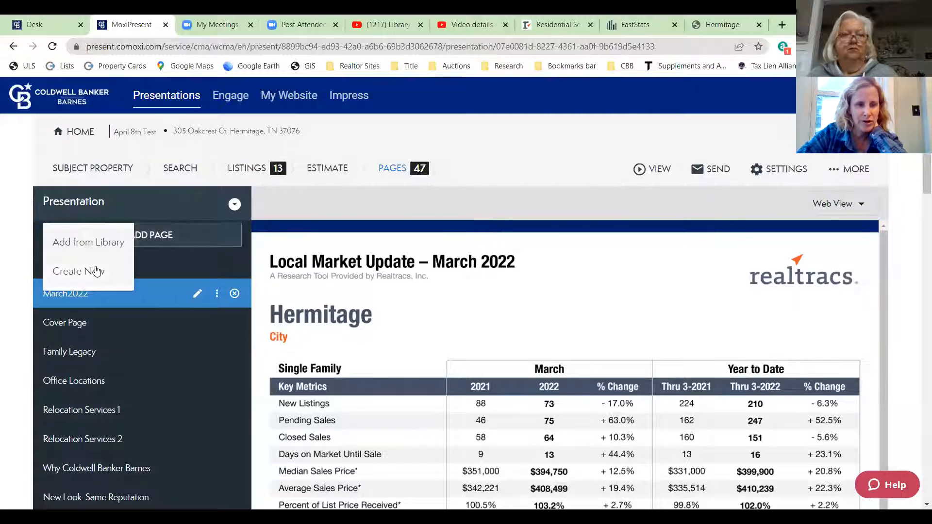
{"action": "left_click", "coordinate": [97, 271]}
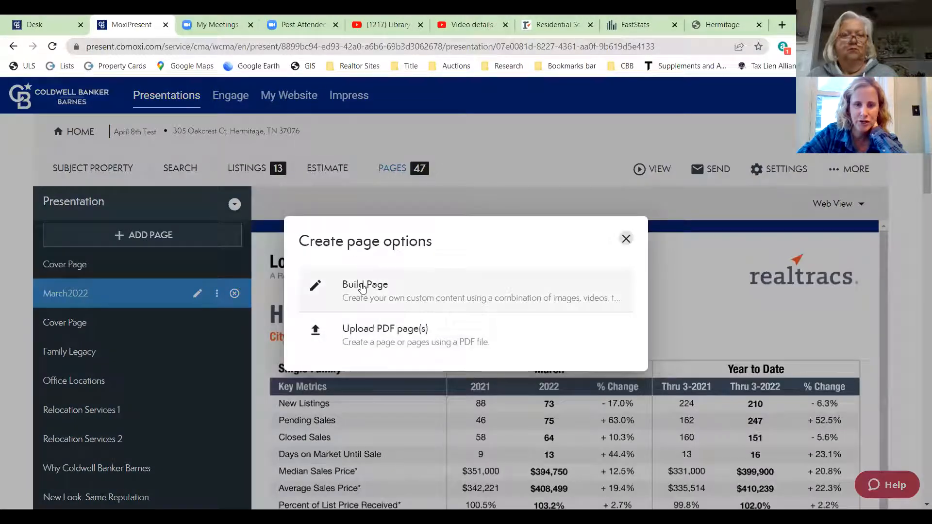
{"action": "left_click", "coordinate": [417, 287]}
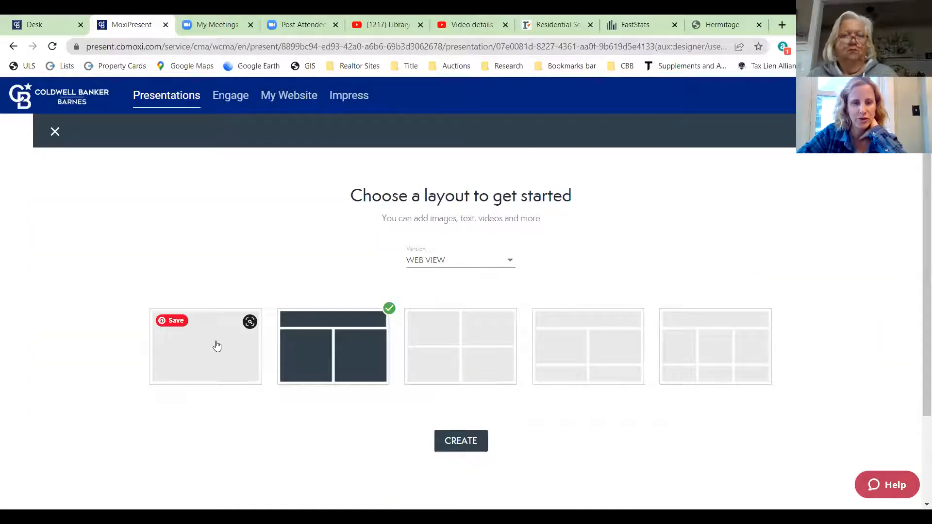
{"action": "left_click", "coordinate": [216, 351]}
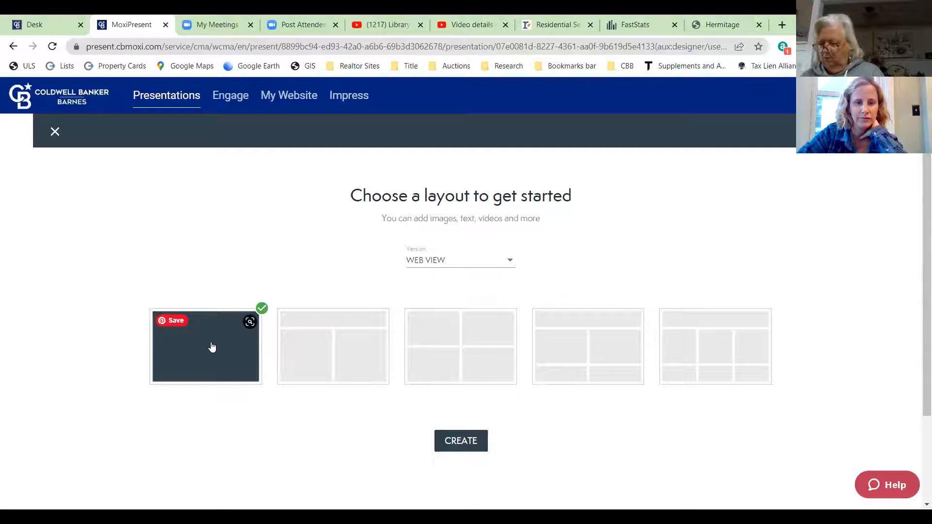
{"action": "left_click", "coordinate": [469, 441]}
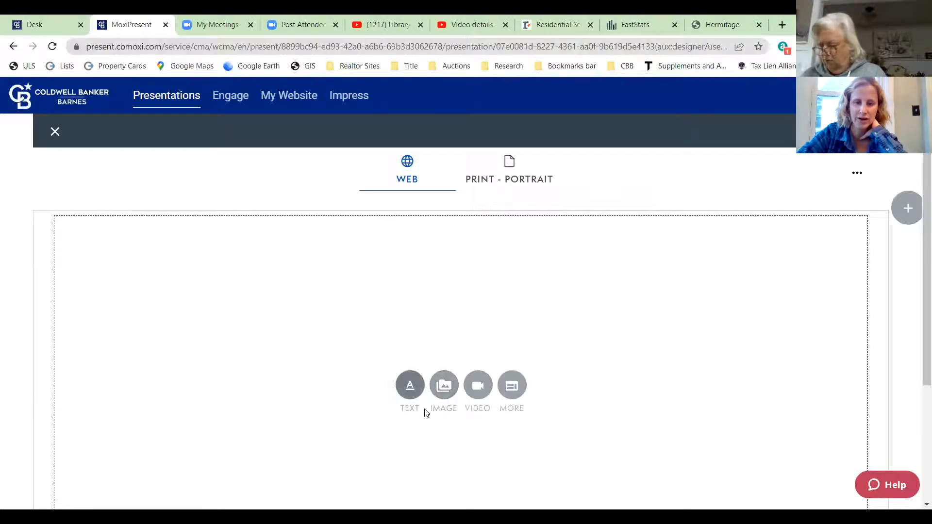
{"action": "left_click", "coordinate": [479, 387]}
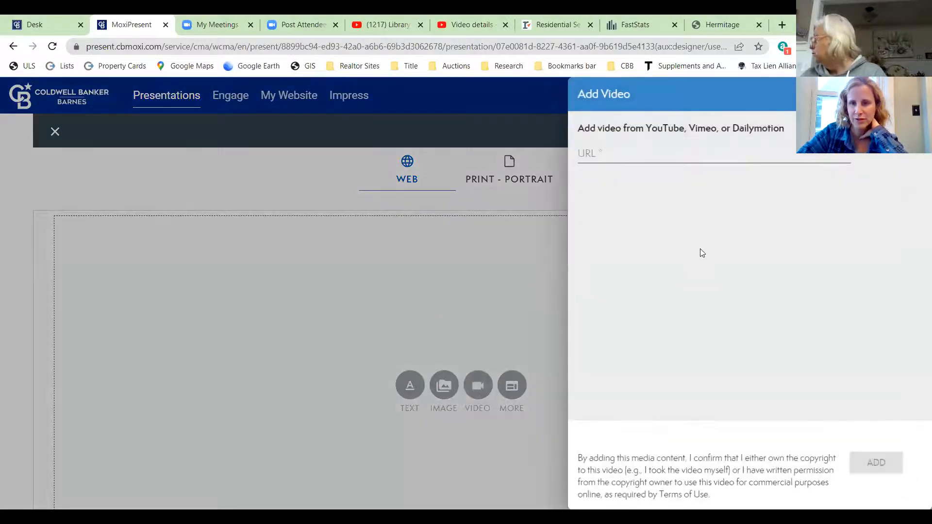
{"action": "left_click", "coordinate": [471, 22]}
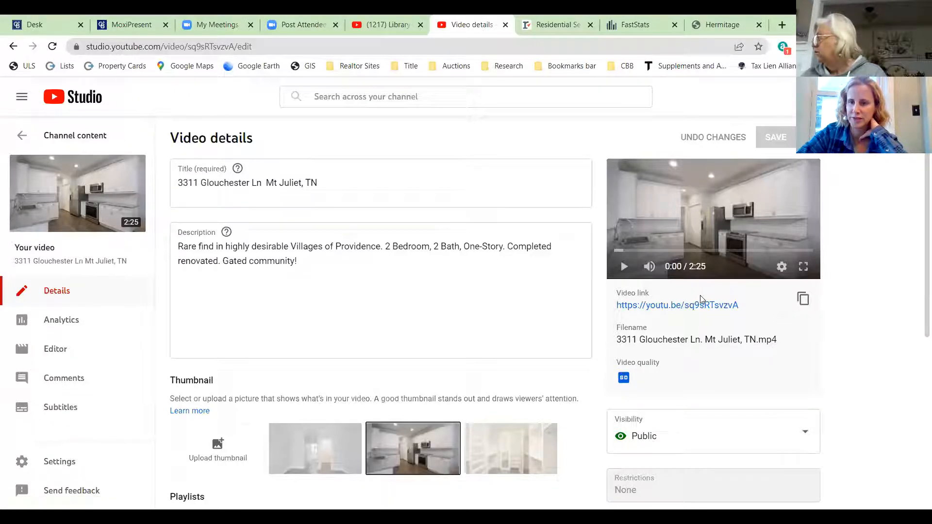
- Copy the listing's YouTube video link and paste it into the new page's video URL field
{"action": "left_click", "coordinate": [804, 299]}
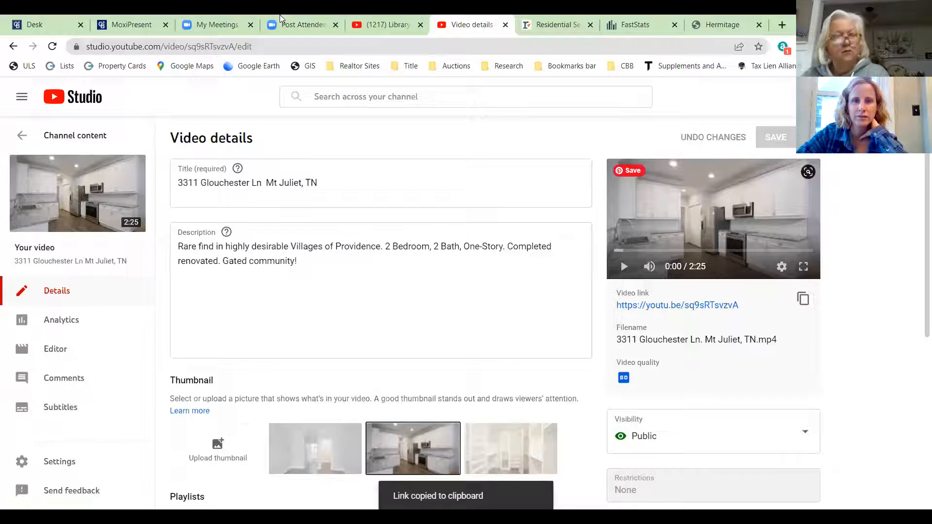
{"action": "key", "text": "ctrl+2"}
{"action": "left_click", "coordinate": [584, 154]}
{"action": "right_click", "coordinate": [585, 157]}
{"action": "left_click", "coordinate": [616, 252]}
{"action": "left_click", "coordinate": [875, 462]}
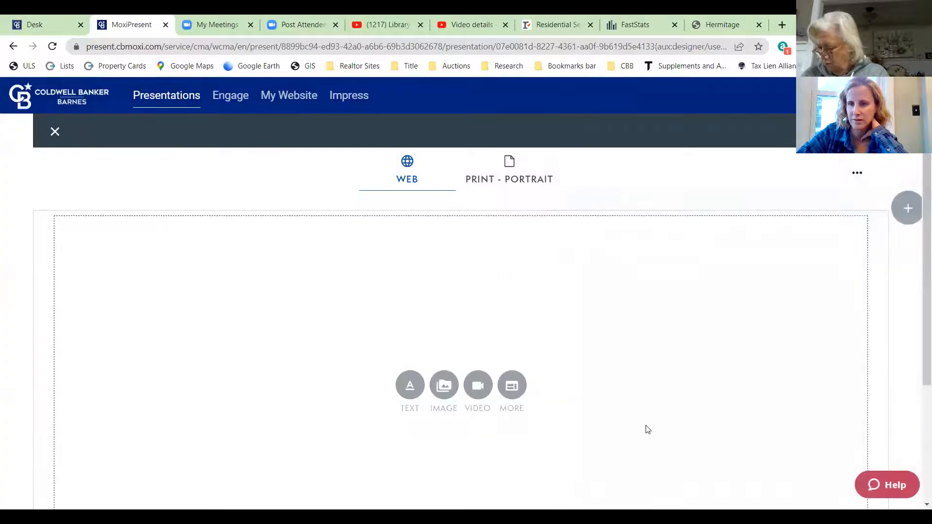
{"action": "scroll", "coordinate": [503, 341], "scroll_direction": "down", "scroll_amount": 3}
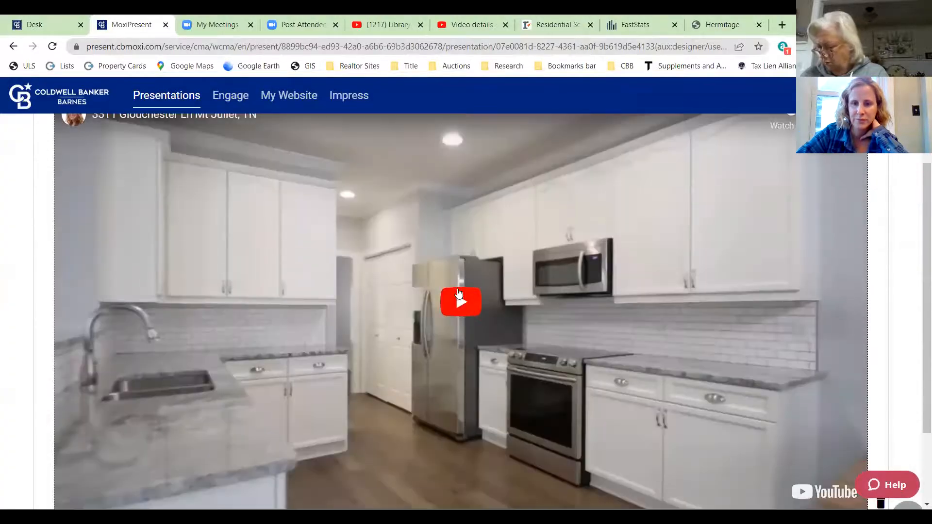
{"action": "scroll", "coordinate": [504, 341], "scroll_direction": "down", "scroll_amount": 3}
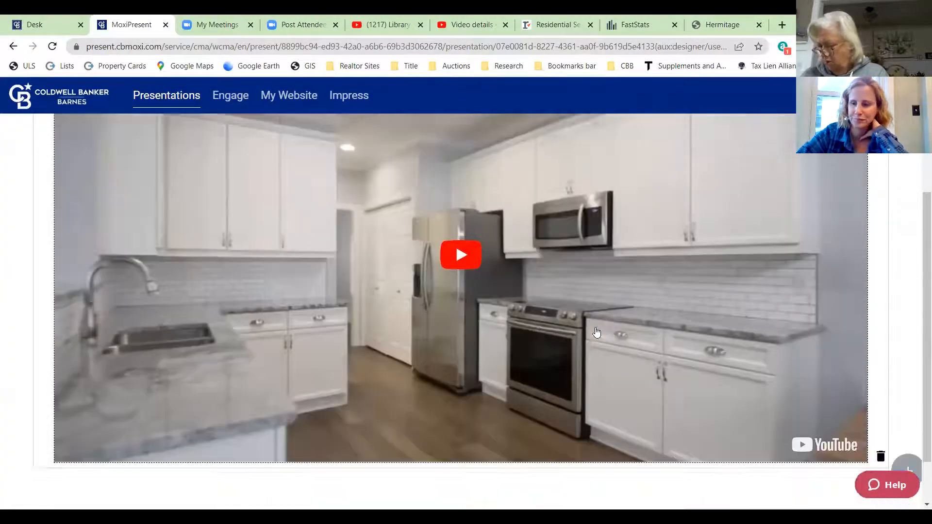
{"action": "scroll", "coordinate": [814, 315], "scroll_direction": "up", "scroll_amount": 6}
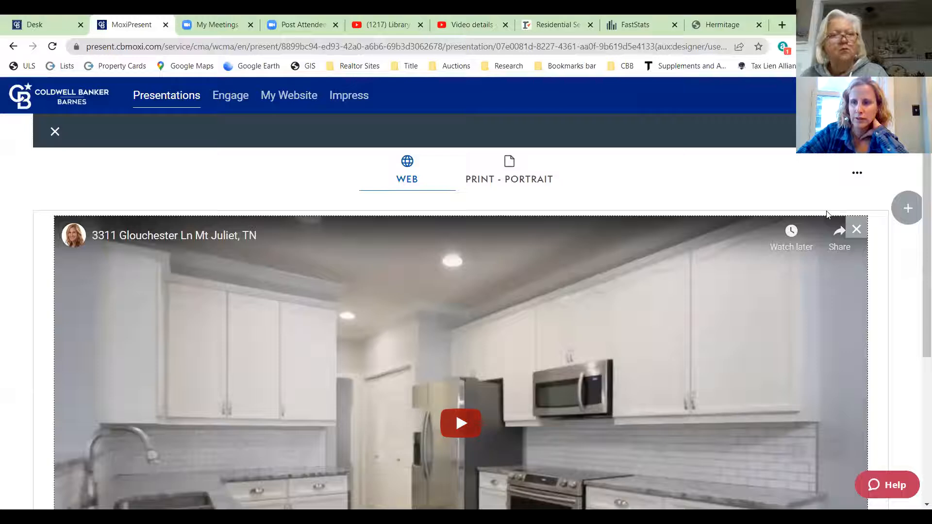
{"action": "left_click", "coordinate": [54, 136]}
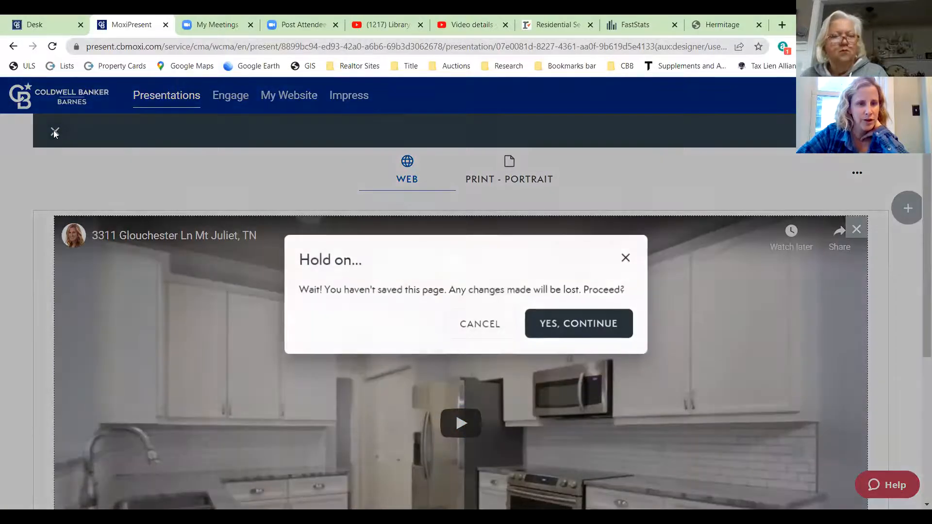
{"action": "left_click", "coordinate": [577, 329]}
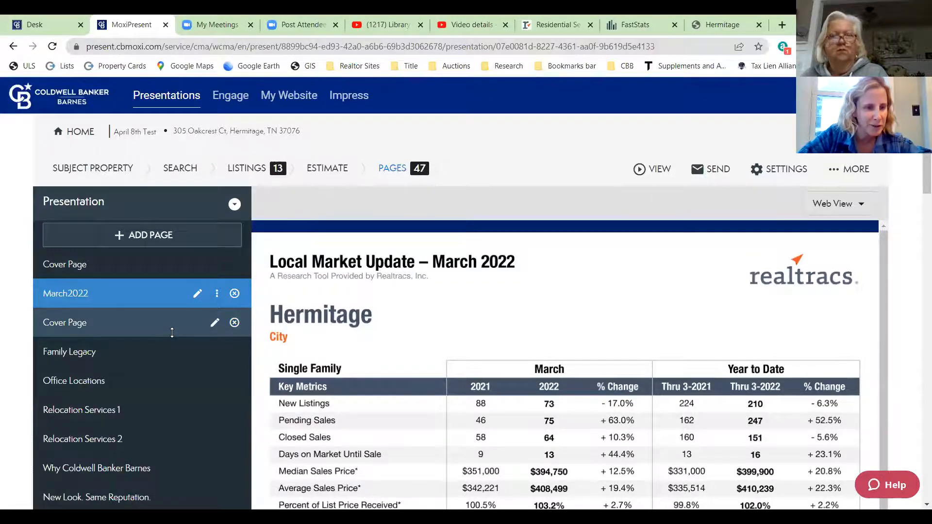
{"action": "scroll", "coordinate": [171, 333], "scroll_direction": "down", "scroll_amount": 15}
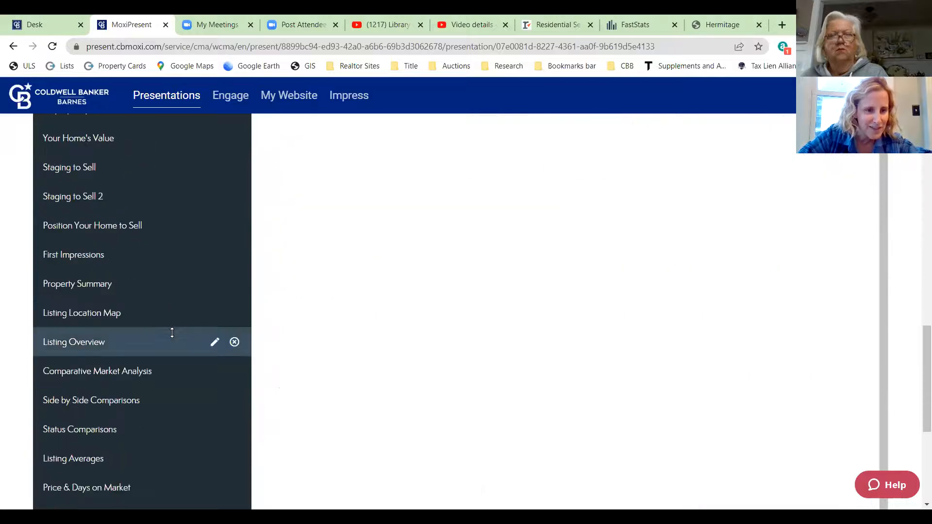
{"action": "scroll", "coordinate": [172, 332], "scroll_direction": "down", "scroll_amount": 3}
{"action": "scroll", "coordinate": [172, 333], "scroll_direction": "down", "scroll_amount": 2}
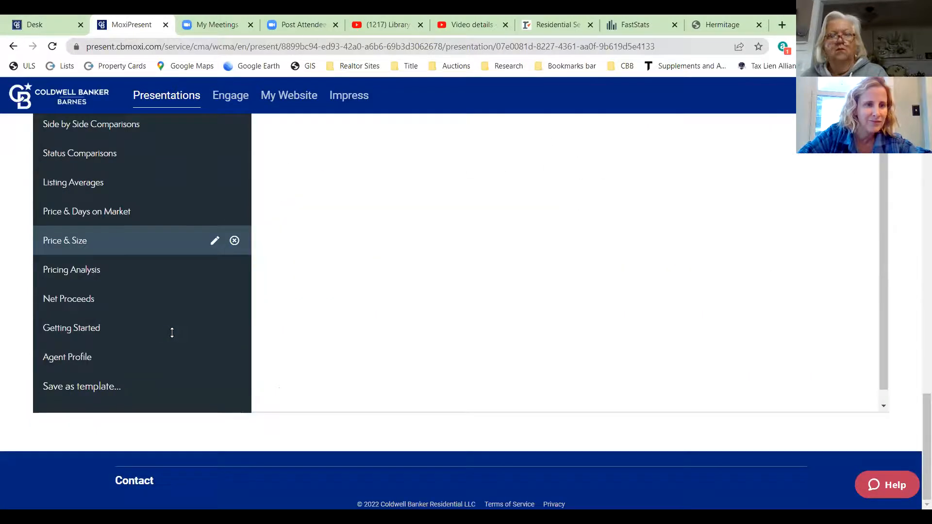
{"action": "scroll", "coordinate": [171, 333], "scroll_direction": "up", "scroll_amount": 11}
{"action": "scroll", "coordinate": [172, 332], "scroll_direction": "up", "scroll_amount": 10}
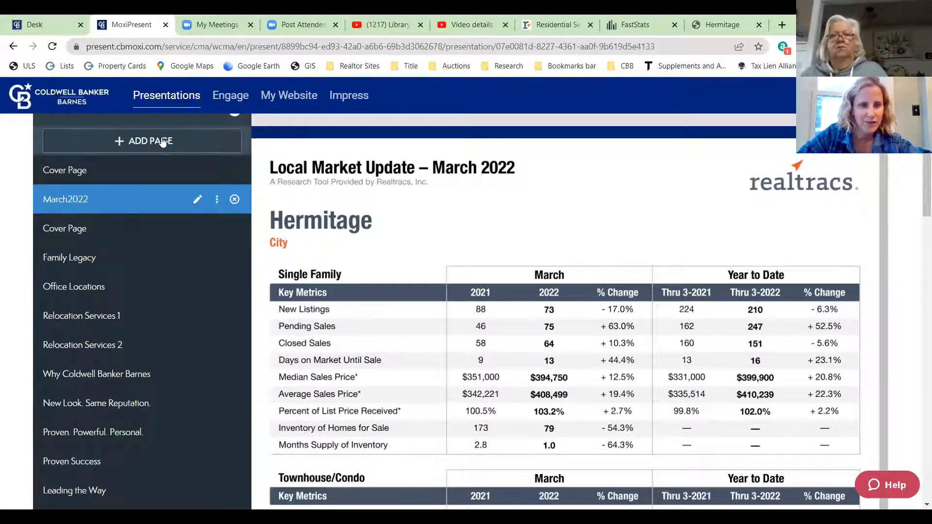
{"action": "scroll", "coordinate": [155, 141], "scroll_direction": "up", "scroll_amount": 2}
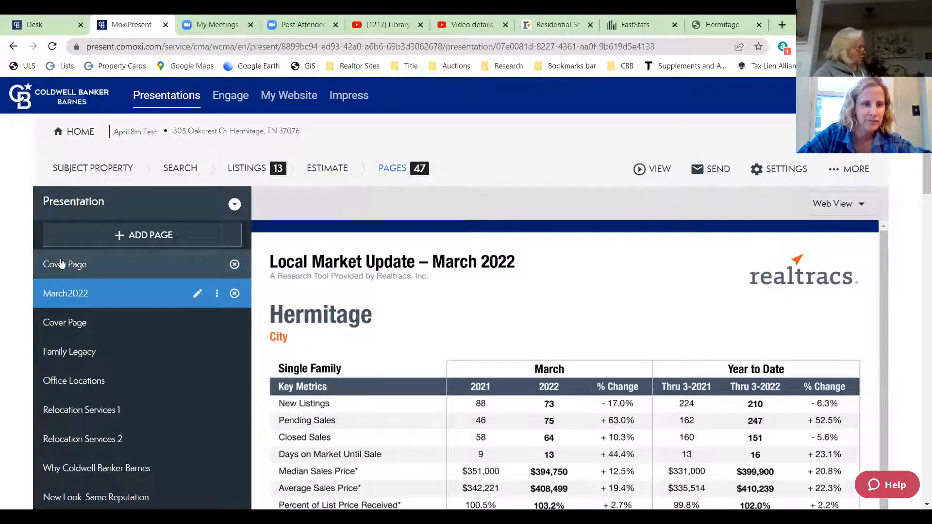
{"action": "left_click", "coordinate": [142, 235]}
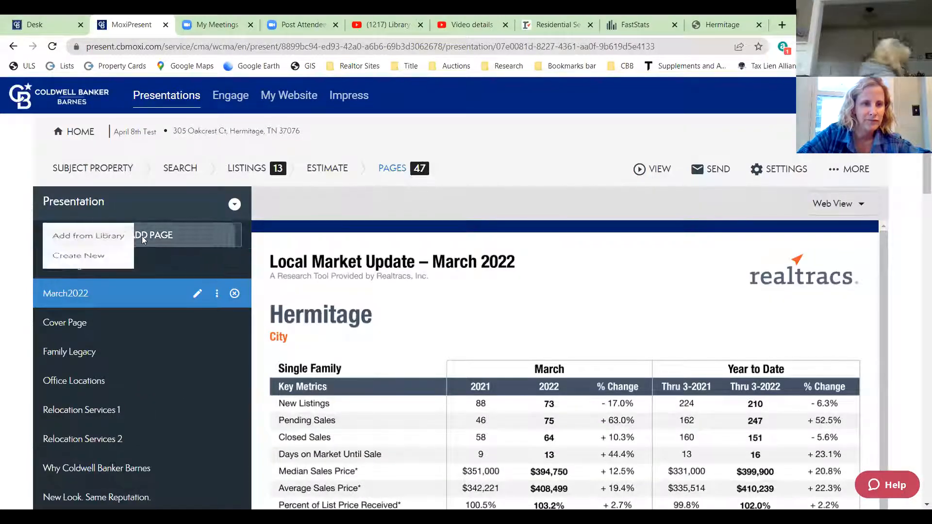
{"action": "left_click", "coordinate": [234, 204]}
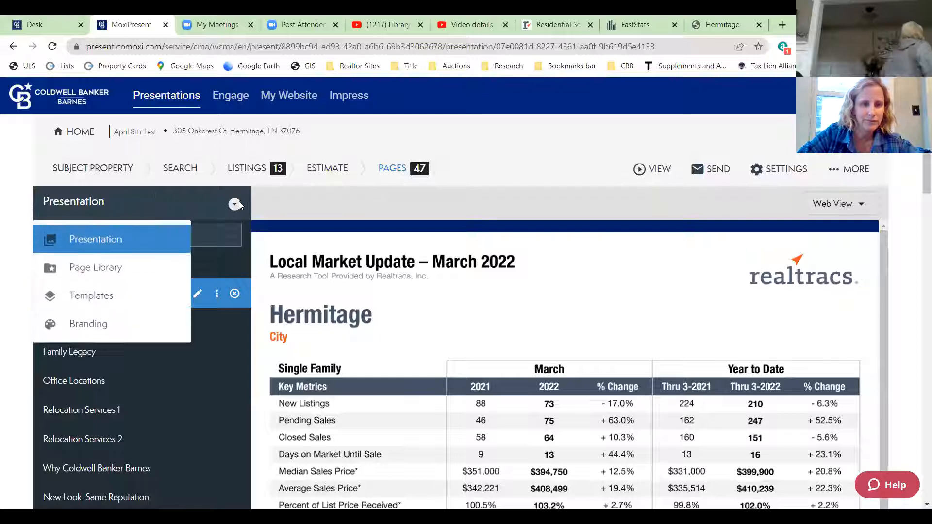
{"action": "left_click", "coordinate": [100, 269]}
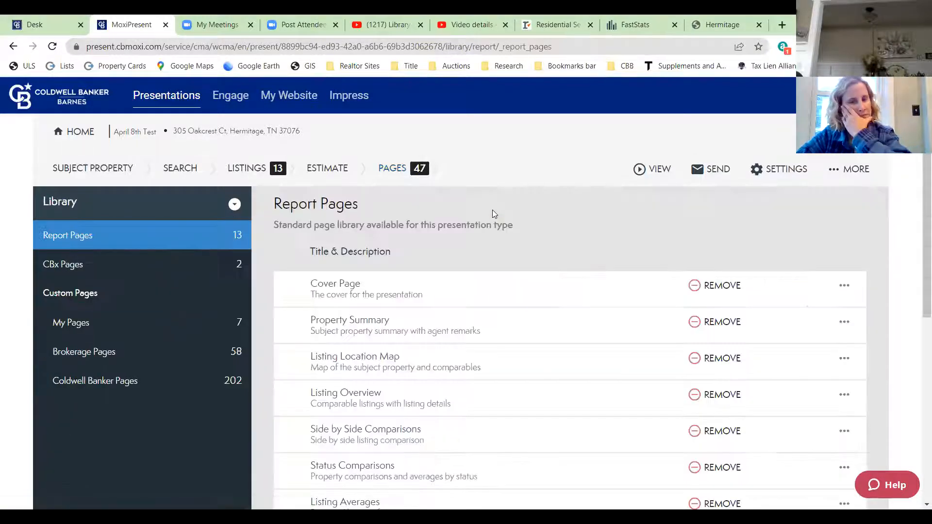
{"action": "scroll", "coordinate": [555, 302], "scroll_direction": "down", "scroll_amount": 5}
{"action": "scroll", "coordinate": [558, 301], "scroll_direction": "down", "scroll_amount": 2}
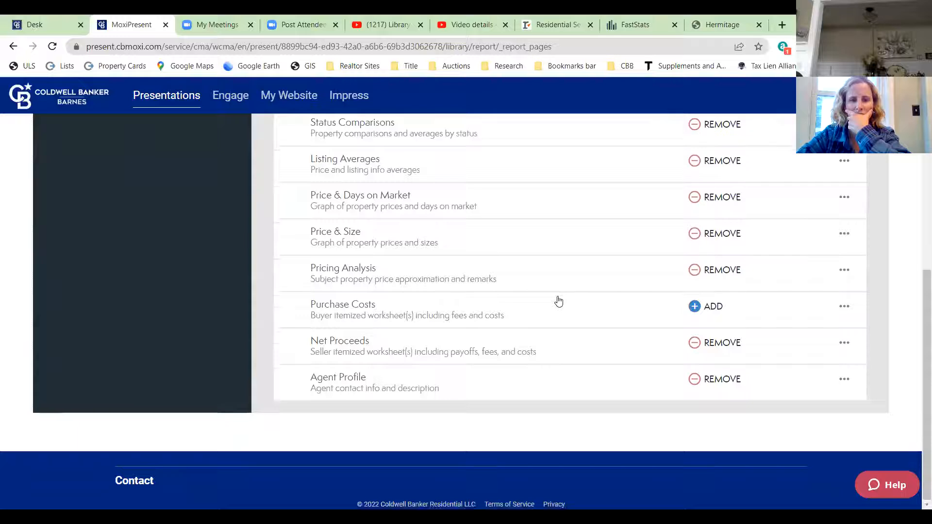
{"action": "scroll", "coordinate": [558, 300], "scroll_direction": "up", "scroll_amount": 8}
{"action": "left_click", "coordinate": [96, 328]}
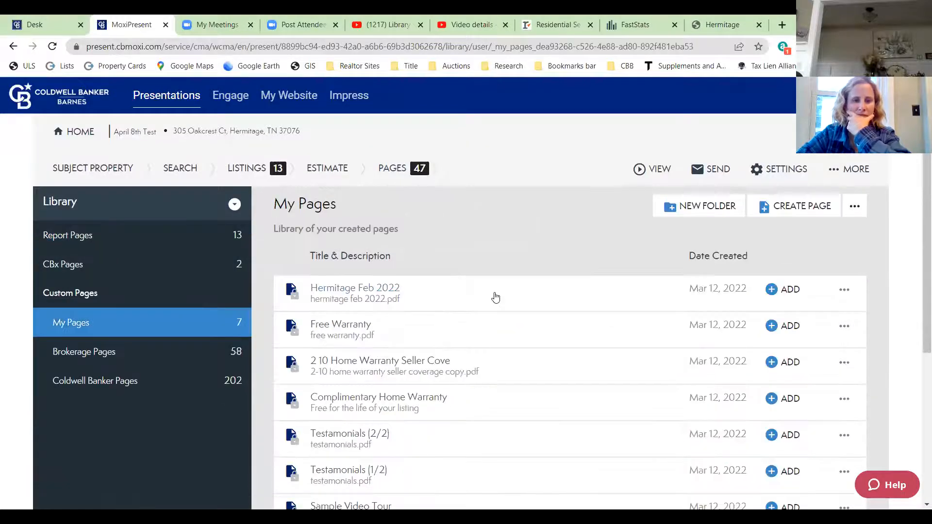
{"action": "scroll", "coordinate": [493, 282], "scroll_direction": "down", "scroll_amount": 5}
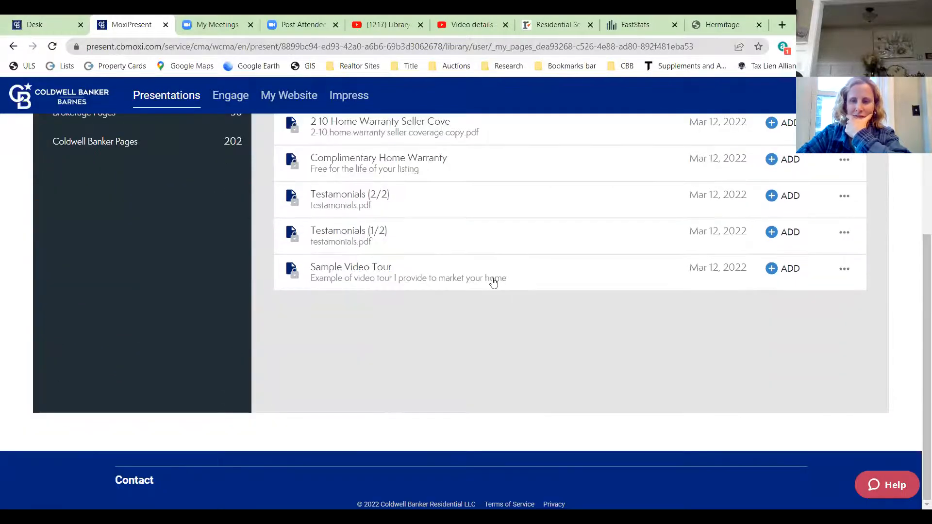
{"action": "scroll", "coordinate": [493, 282], "scroll_direction": "up", "scroll_amount": 5}
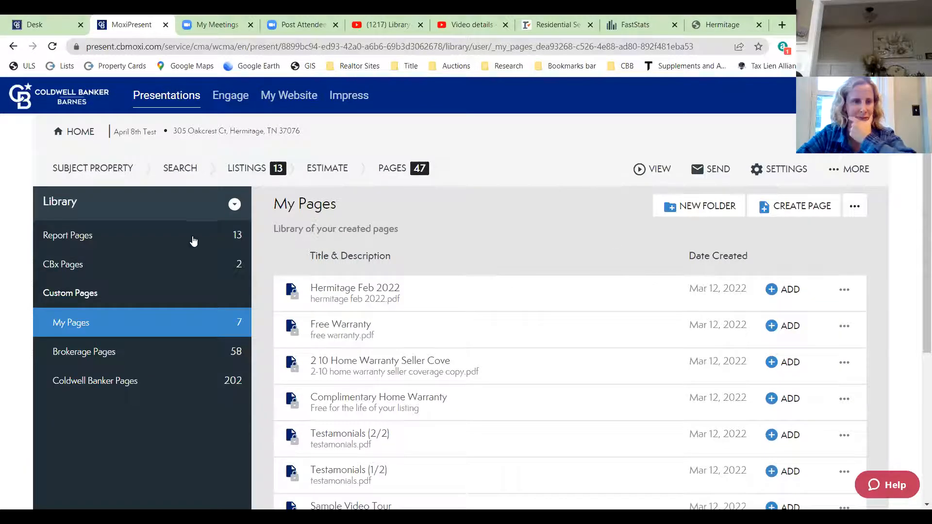
{"action": "left_click", "coordinate": [139, 243]}
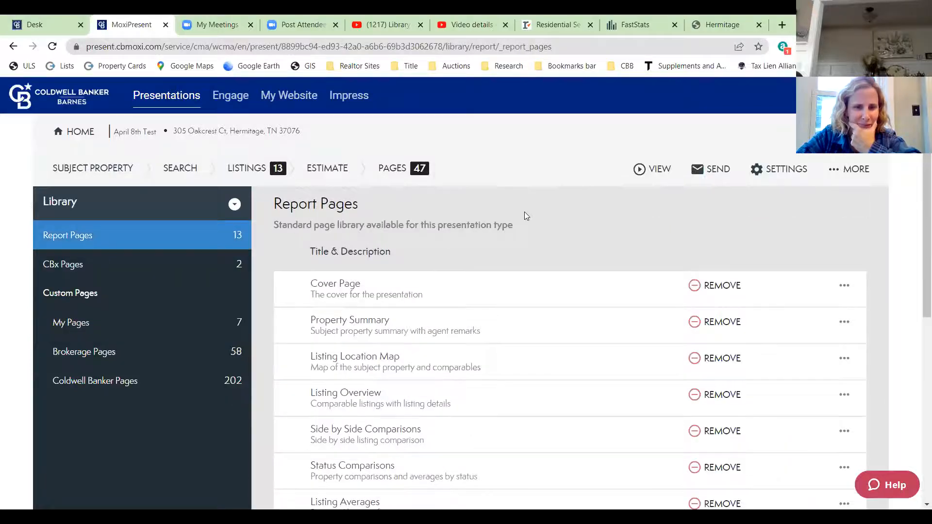
{"action": "scroll", "coordinate": [527, 216], "scroll_direction": "down", "scroll_amount": 5}
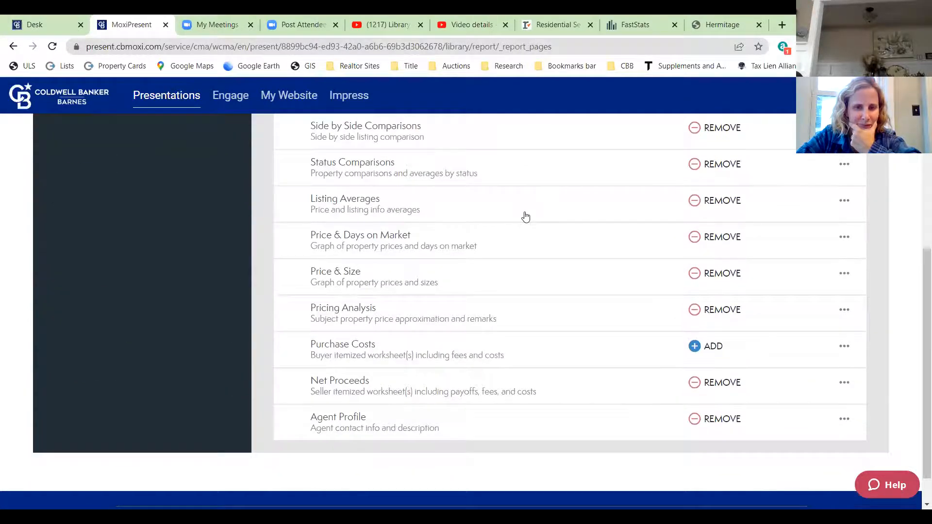
{"action": "scroll", "coordinate": [525, 217], "scroll_direction": "up", "scroll_amount": 5}
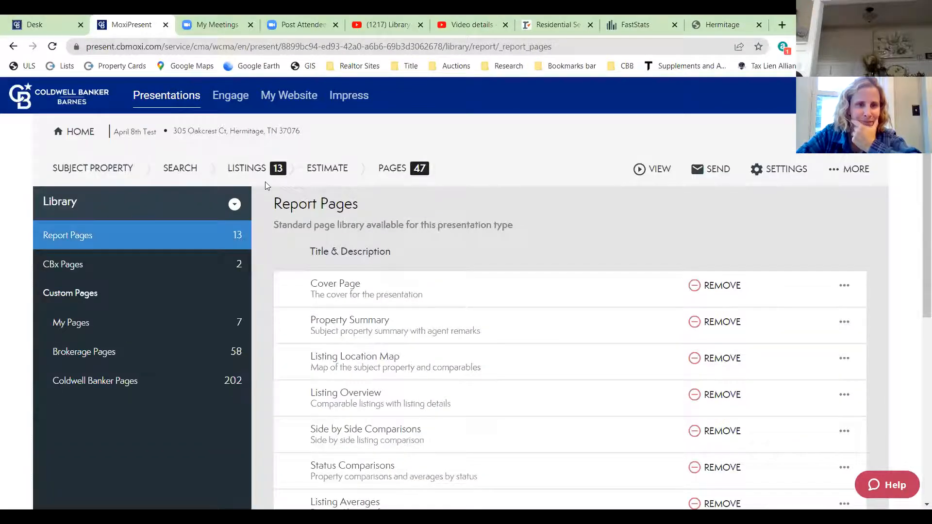
{"action": "left_click", "coordinate": [393, 168]}
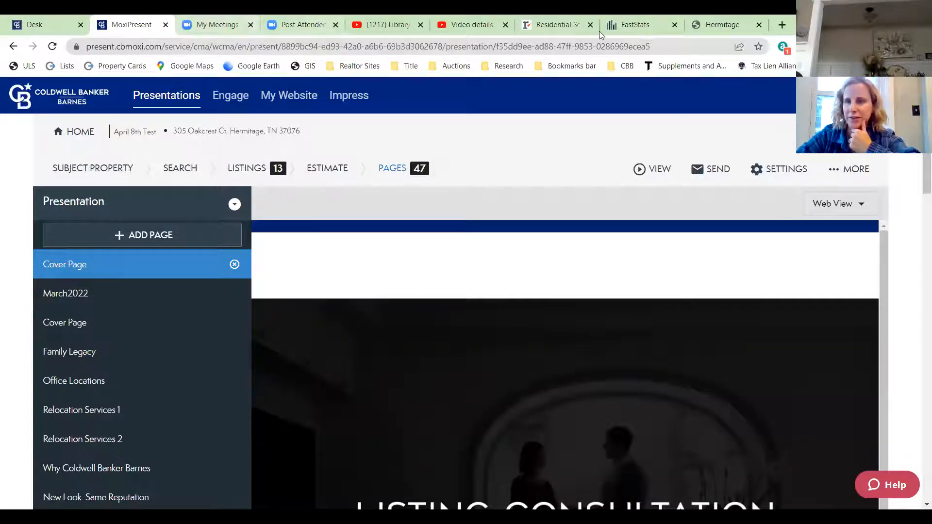
- Create a new page built from scratch with the single full-width layout
{"action": "left_click", "coordinate": [137, 238]}
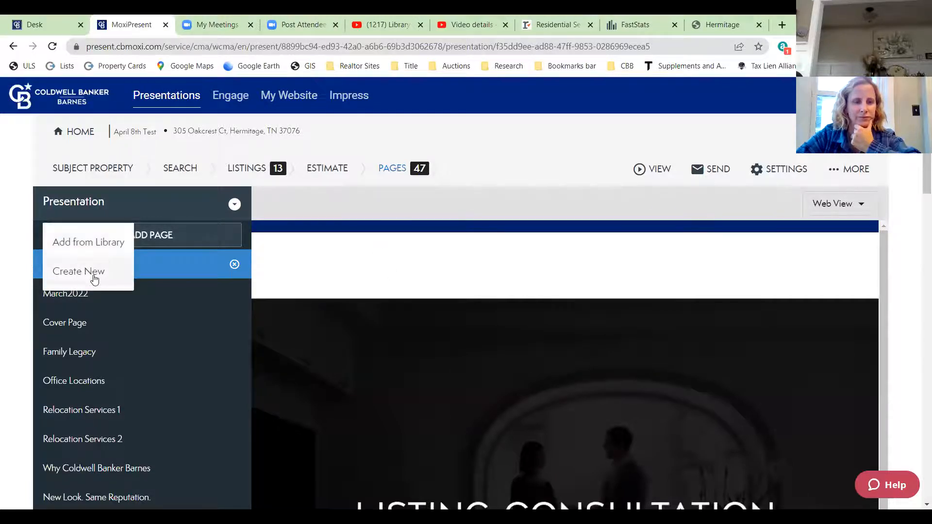
{"action": "left_click", "coordinate": [72, 274]}
{"action": "left_click", "coordinate": [406, 298]}
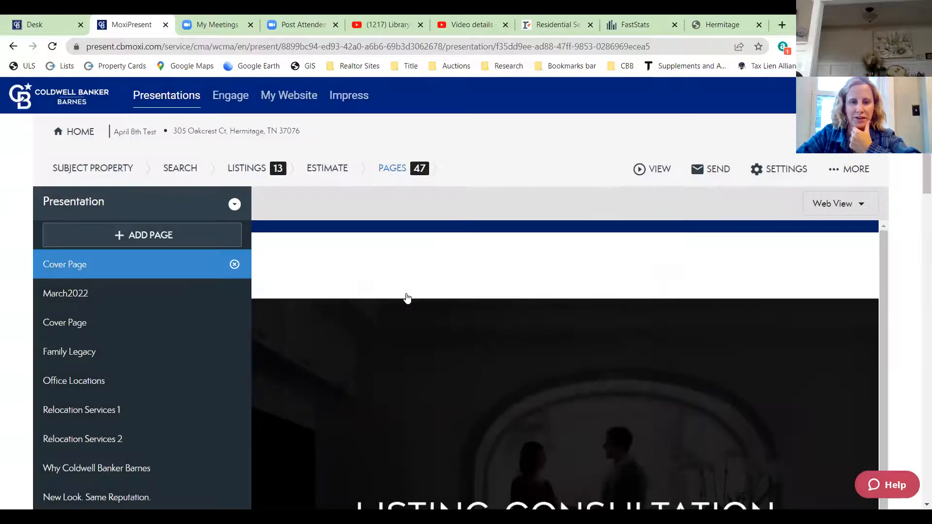
{"action": "left_click", "coordinate": [188, 339]}
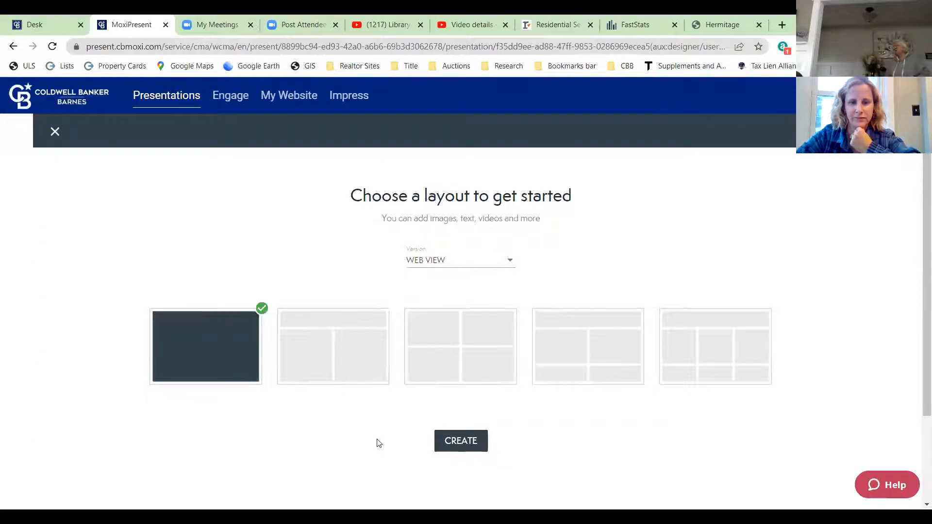
{"action": "left_click", "coordinate": [460, 443]}
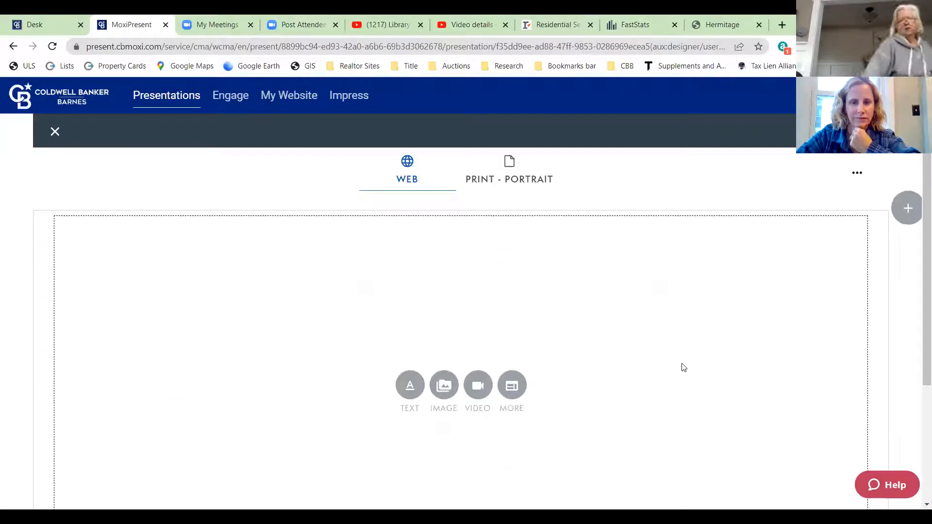
- Embed the YouTube kitchen tour video on the new page from its pasted link
{"action": "left_click", "coordinate": [478, 384]}
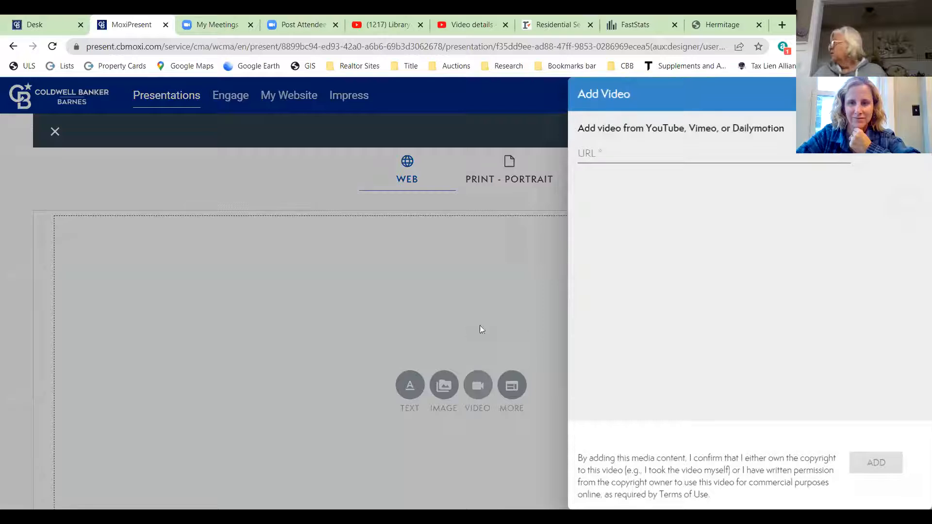
{"action": "left_click", "coordinate": [581, 153]}
{"action": "right_click", "coordinate": [581, 154]}
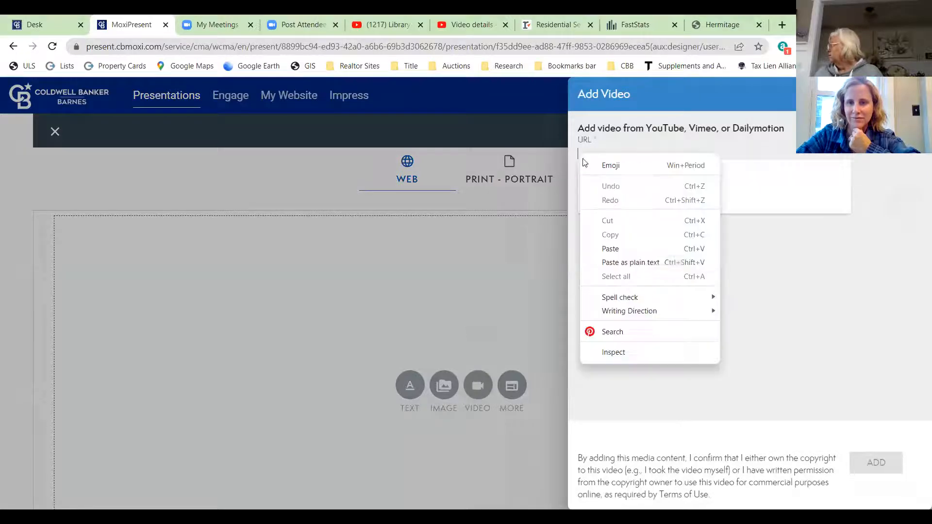
{"action": "left_click", "coordinate": [611, 249]}
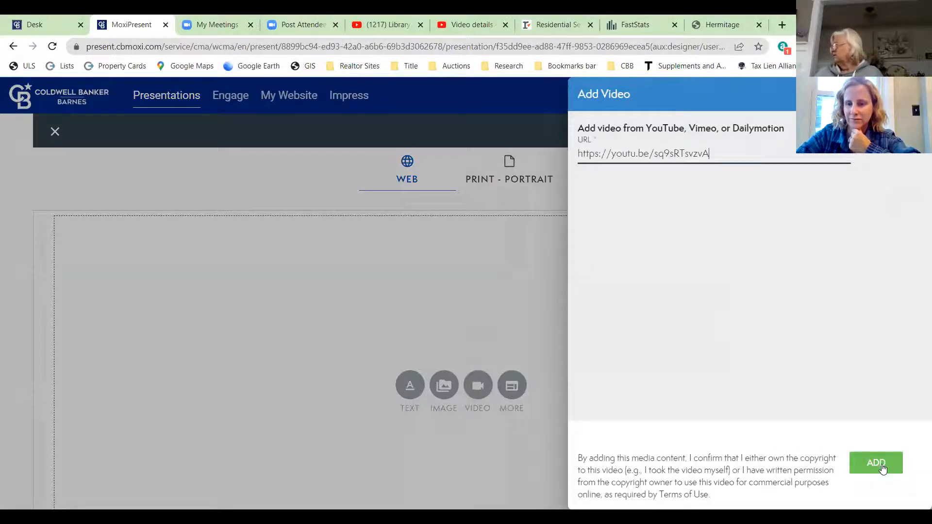
{"action": "left_click", "coordinate": [882, 467]}
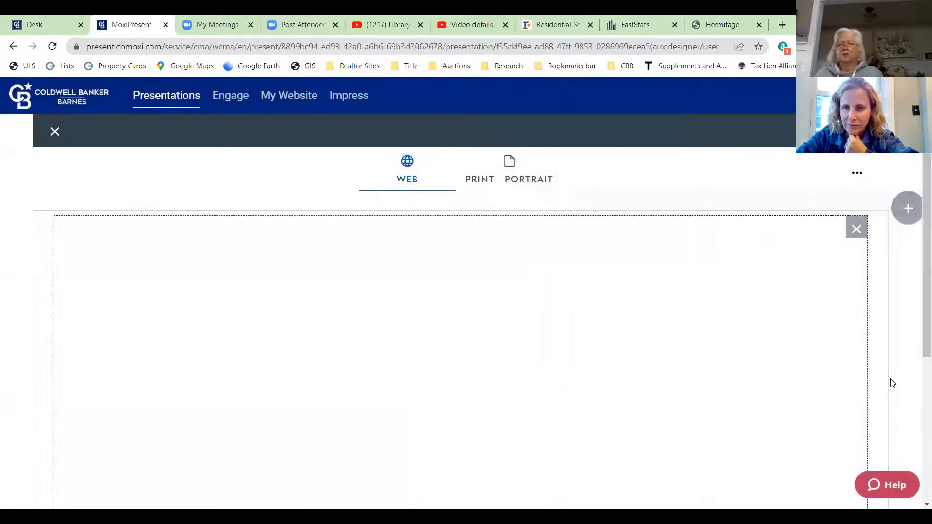
{"action": "scroll", "coordinate": [917, 291], "scroll_direction": "down", "scroll_amount": 5}
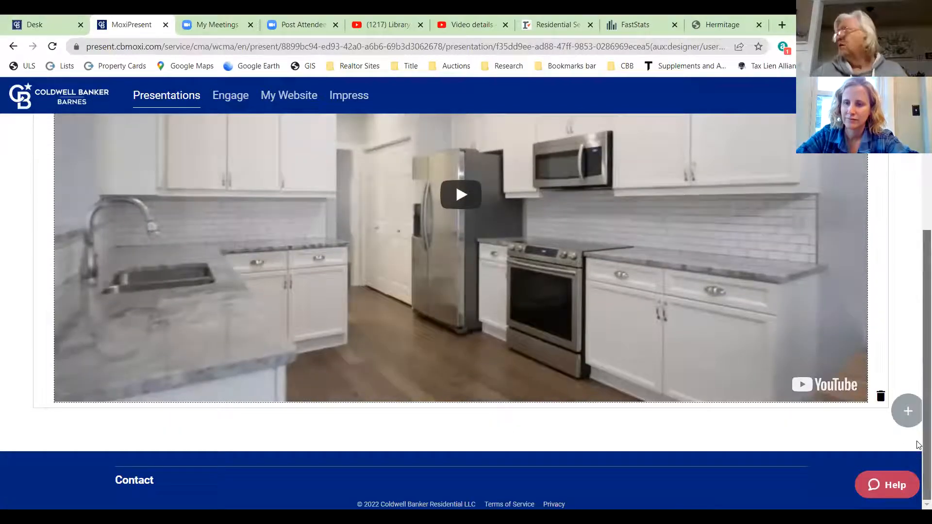
- Add a two-column row, then cancel page settings and discard the unsaved page
{"action": "left_click", "coordinate": [907, 411]}
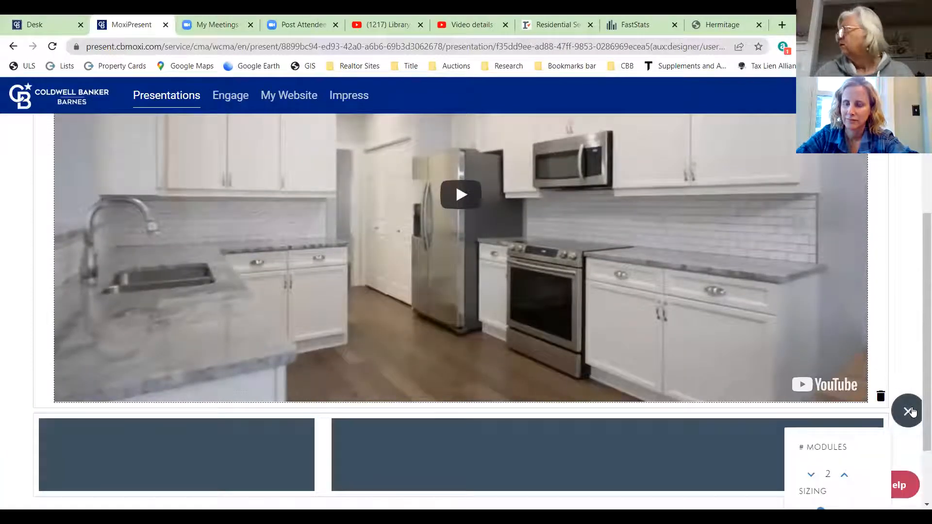
{"action": "scroll", "coordinate": [905, 342], "scroll_direction": "down", "scroll_amount": 2}
{"action": "scroll", "coordinate": [904, 343], "scroll_direction": "up", "scroll_amount": 6}
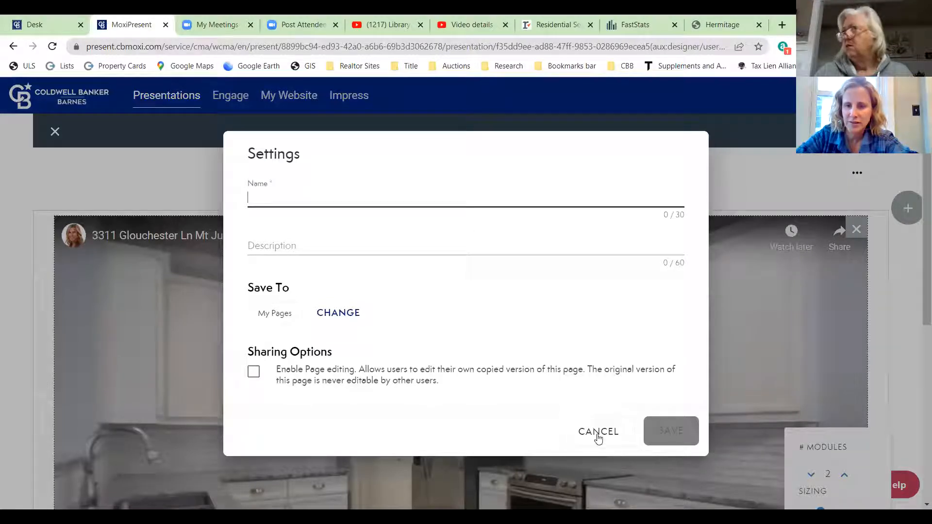
{"action": "left_click", "coordinate": [591, 415]}
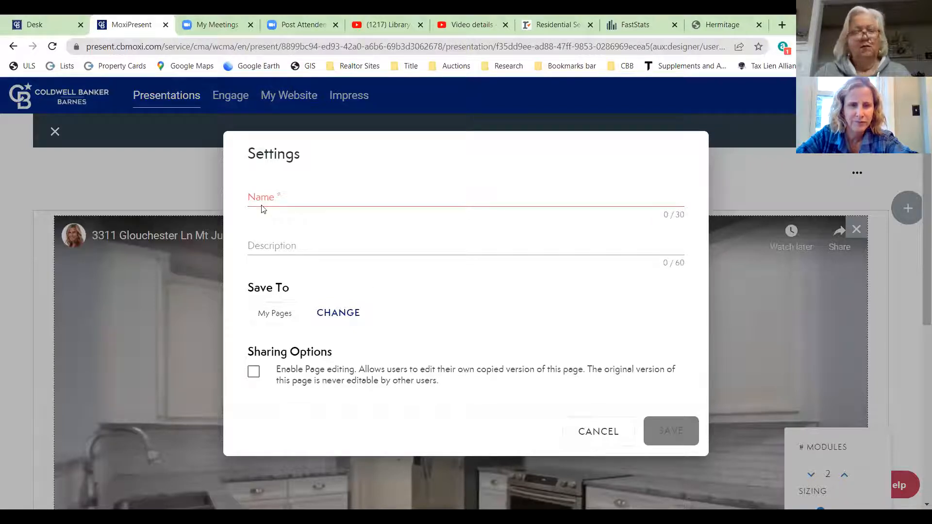
{"action": "left_click", "coordinate": [598, 431]}
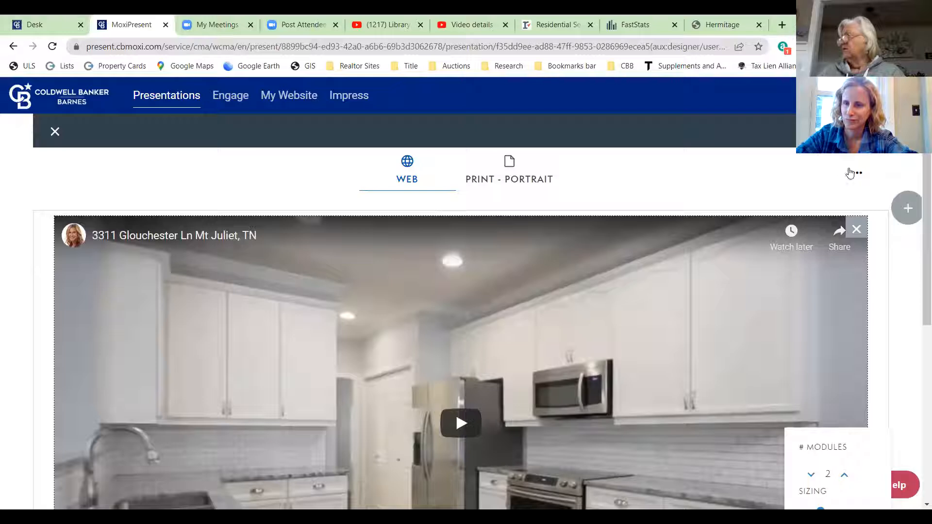
{"action": "left_click", "coordinate": [55, 132]}
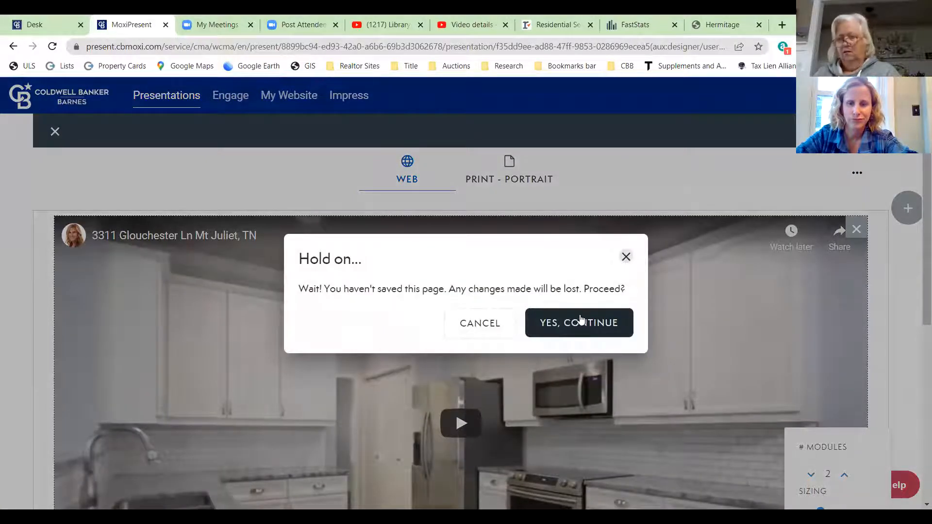
{"action": "left_click", "coordinate": [581, 321]}
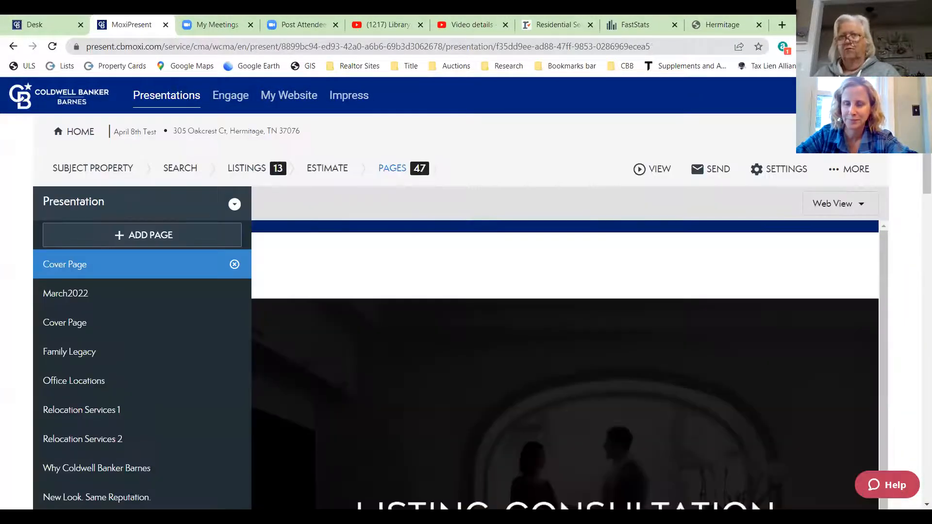
- Preview the March2022 Hermitage Local Market Update page from the pages list
{"action": "mouse_move", "coordinate": [161, 295]}
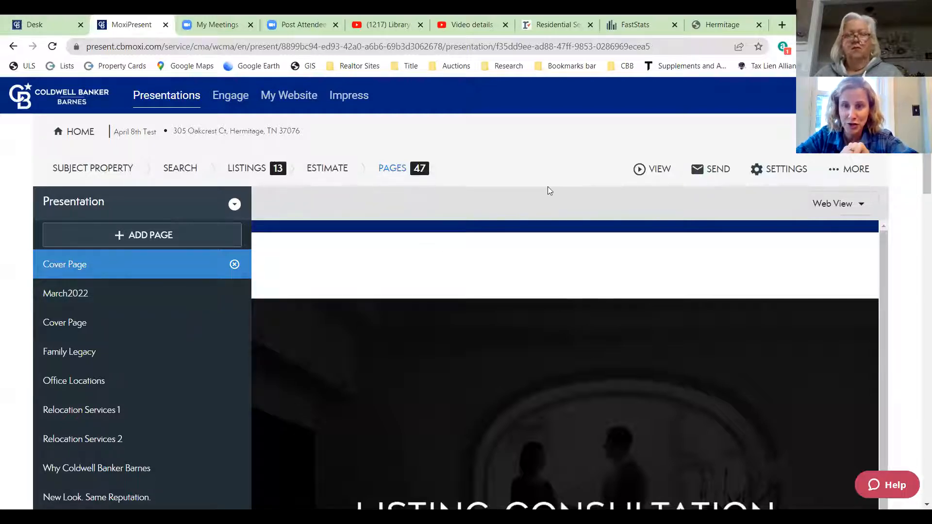
{"action": "left_click", "coordinate": [73, 294]}
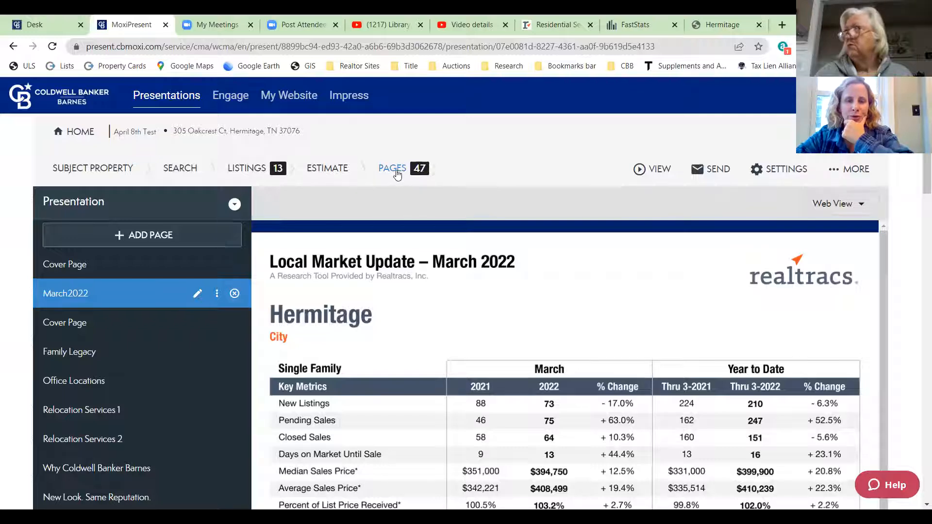
- Open the Estimated Net Proceeds form in the pricing estimate step
{"action": "left_click", "coordinate": [336, 168]}
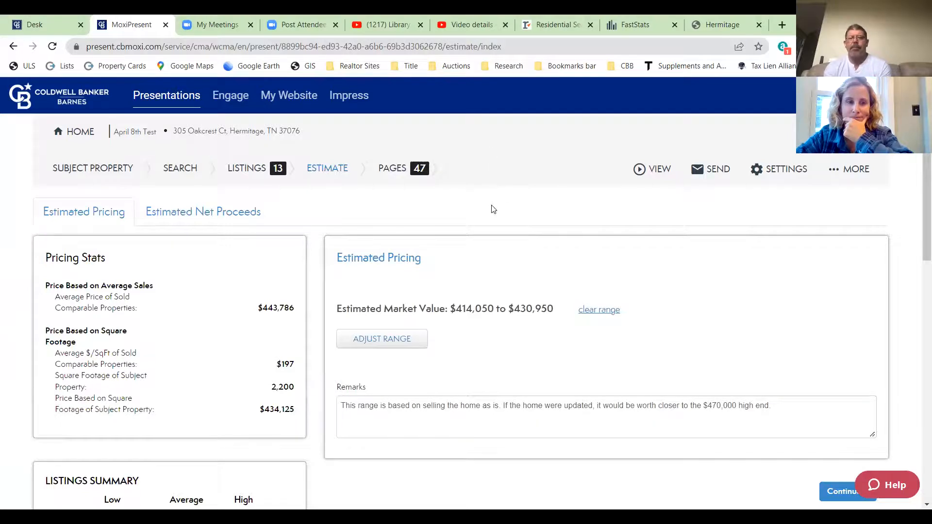
{"action": "scroll", "coordinate": [292, 207], "scroll_direction": "down", "scroll_amount": 3}
{"action": "scroll", "coordinate": [293, 208], "scroll_direction": "up", "scroll_amount": 3}
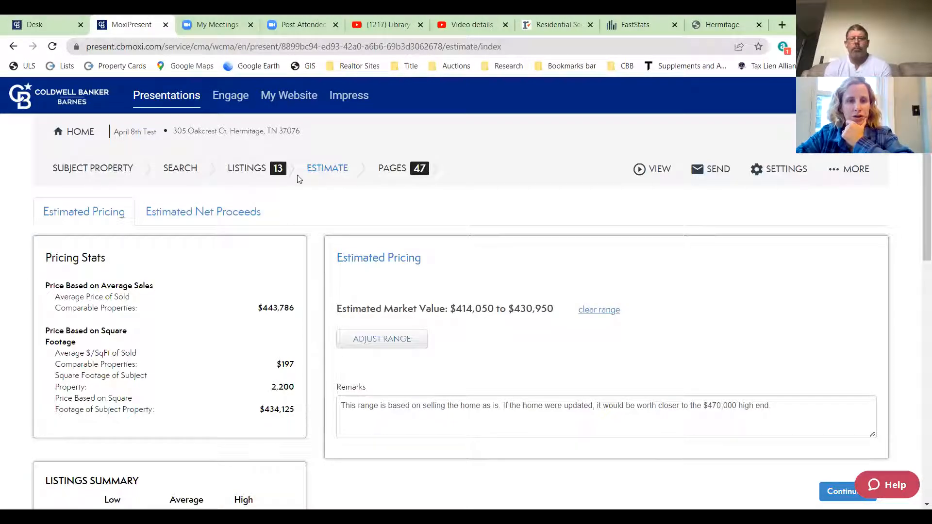
{"action": "left_click", "coordinate": [183, 211]}
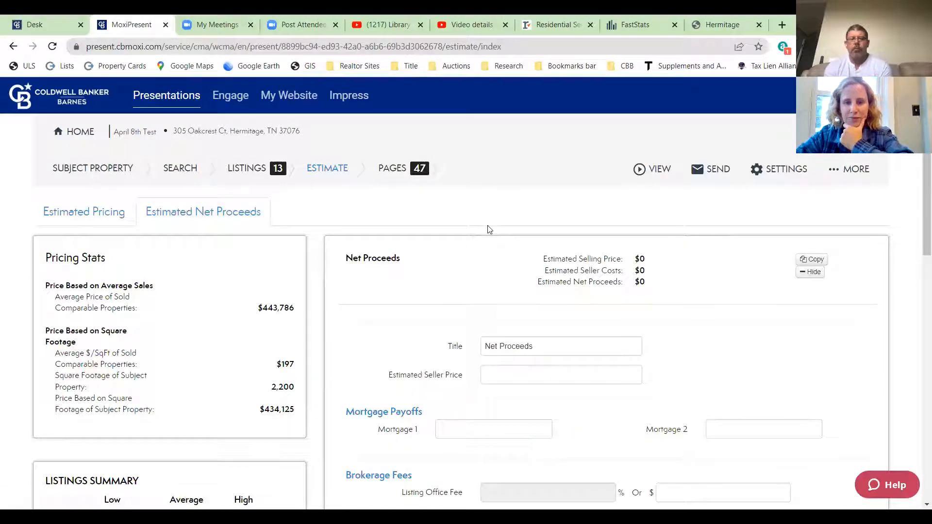
{"action": "scroll", "coordinate": [500, 238], "scroll_direction": "down", "scroll_amount": 2}
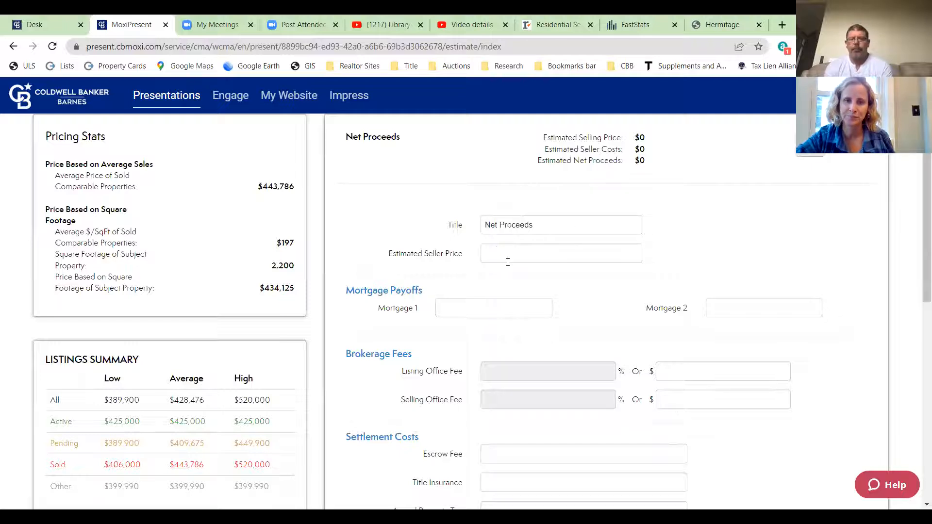
{"action": "left_click", "coordinate": [498, 251]}
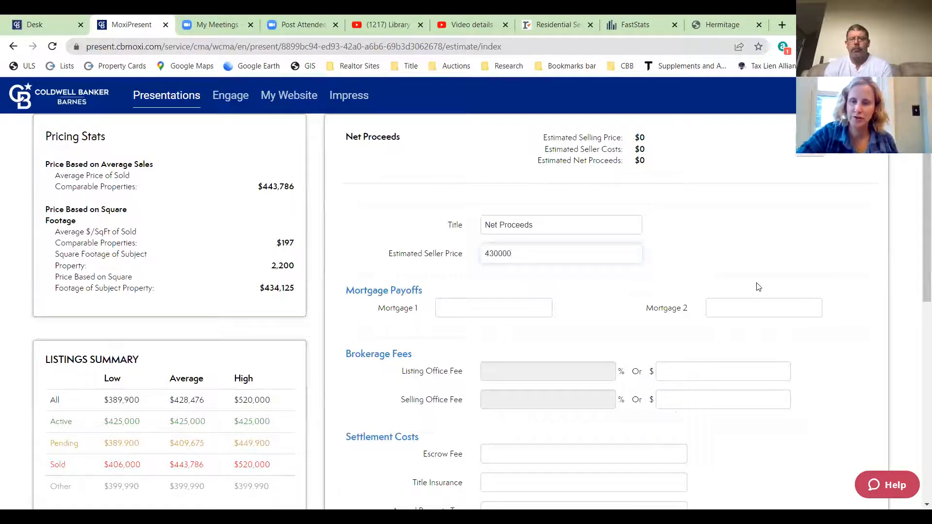
{"action": "scroll", "coordinate": [723, 274], "scroll_direction": "up", "scroll_amount": 1}
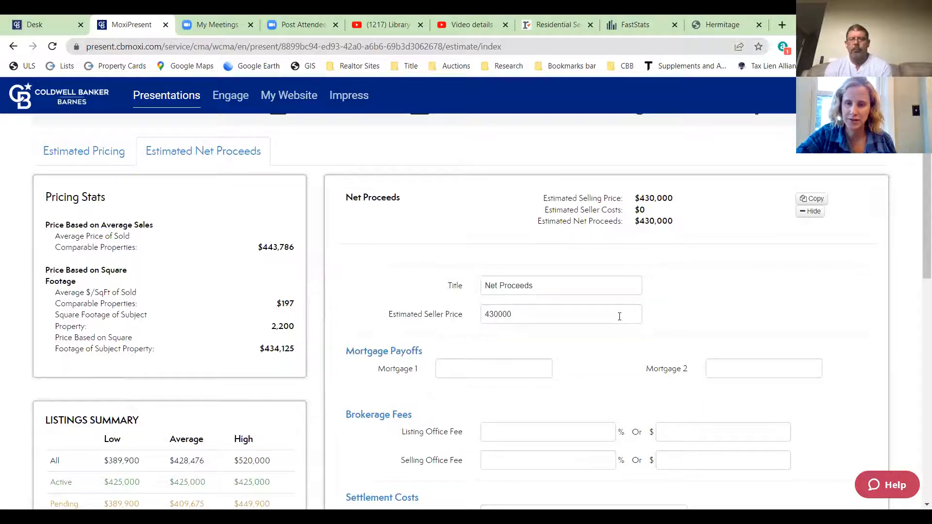
{"action": "scroll", "coordinate": [620, 316], "scroll_direction": "down", "scroll_amount": 2}
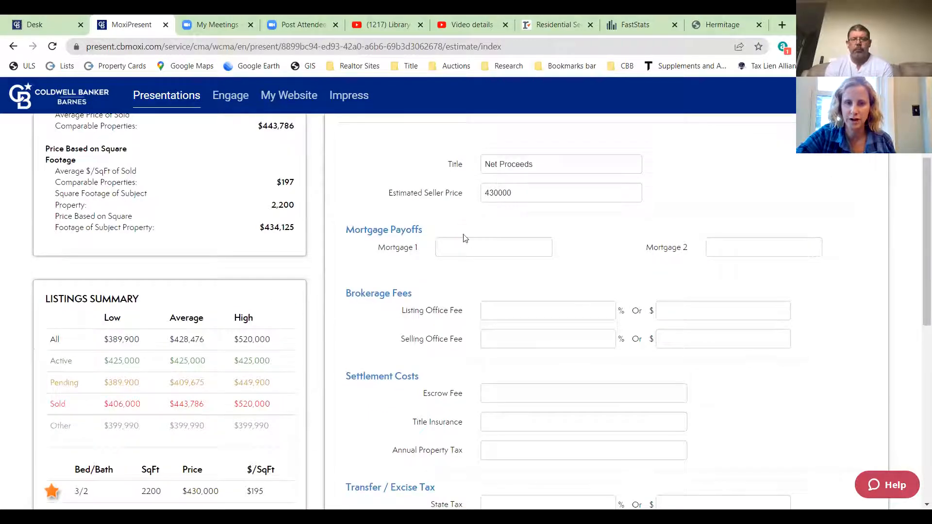
- Enter a 100000 first mortgage payoff and a 3% selling office fee
{"action": "left_click", "coordinate": [442, 245]}
{"action": "type", "text": "100000"}
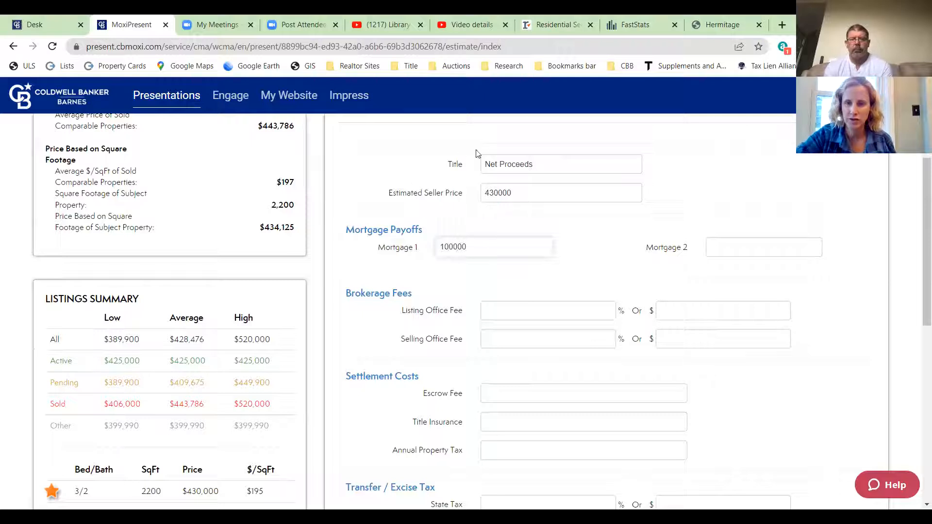
{"action": "left_click", "coordinate": [579, 240]}
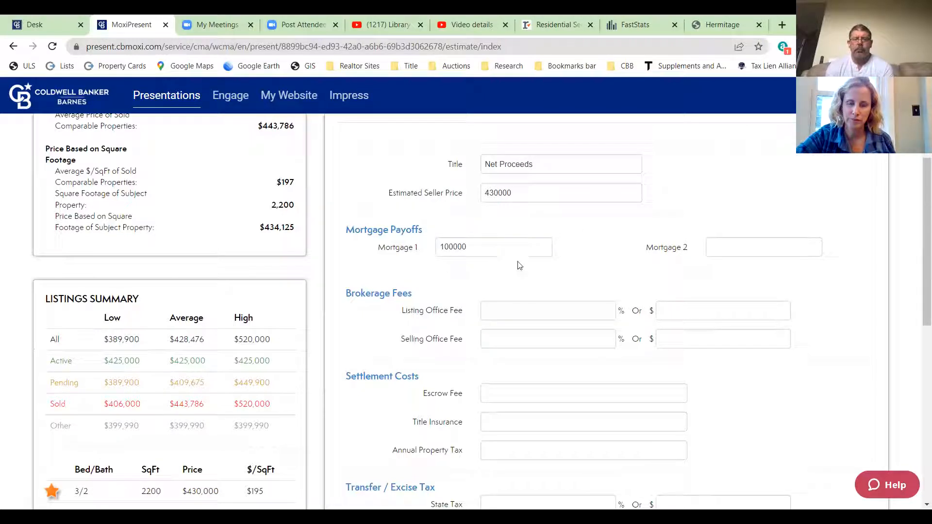
{"action": "left_click", "coordinate": [558, 312]}
{"action": "left_click", "coordinate": [559, 336]}
{"action": "type", "text": "3"}
{"action": "left_click", "coordinate": [610, 281]}
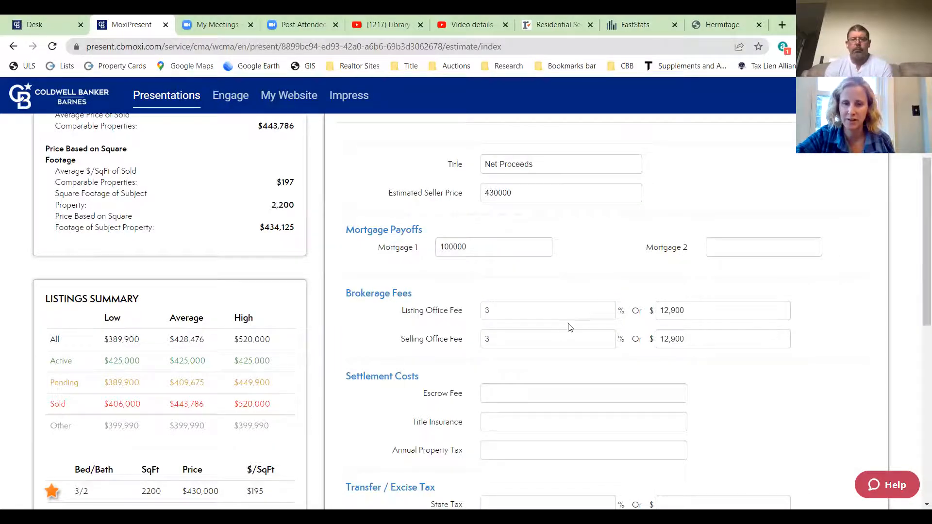
- Enter a 500.00 escrow fee and 2000.00 annual property tax
{"action": "scroll", "coordinate": [808, 400], "scroll_direction": "down", "scroll_amount": 2}
{"action": "scroll", "coordinate": [809, 398], "scroll_direction": "down", "scroll_amount": 3}
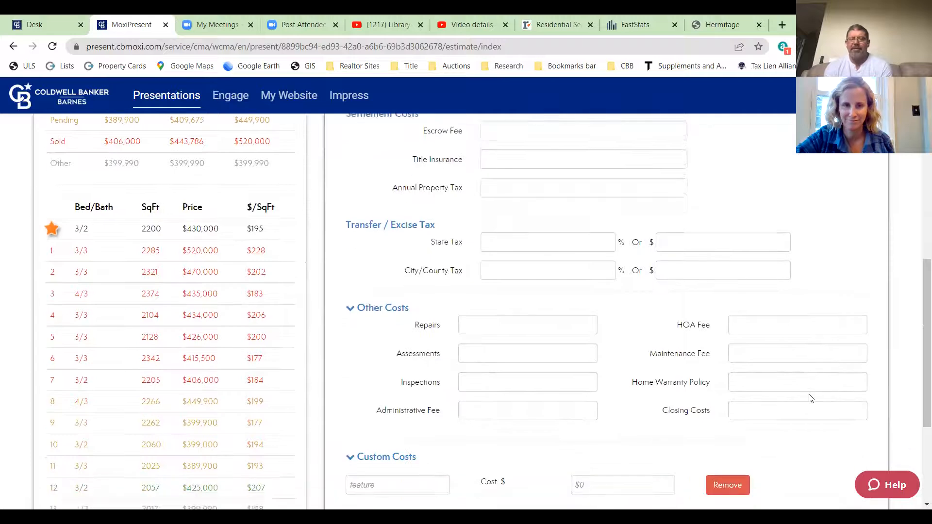
{"action": "scroll", "coordinate": [809, 398], "scroll_direction": "up", "scroll_amount": 3}
{"action": "scroll", "coordinate": [810, 398], "scroll_direction": "up", "scroll_amount": 2}
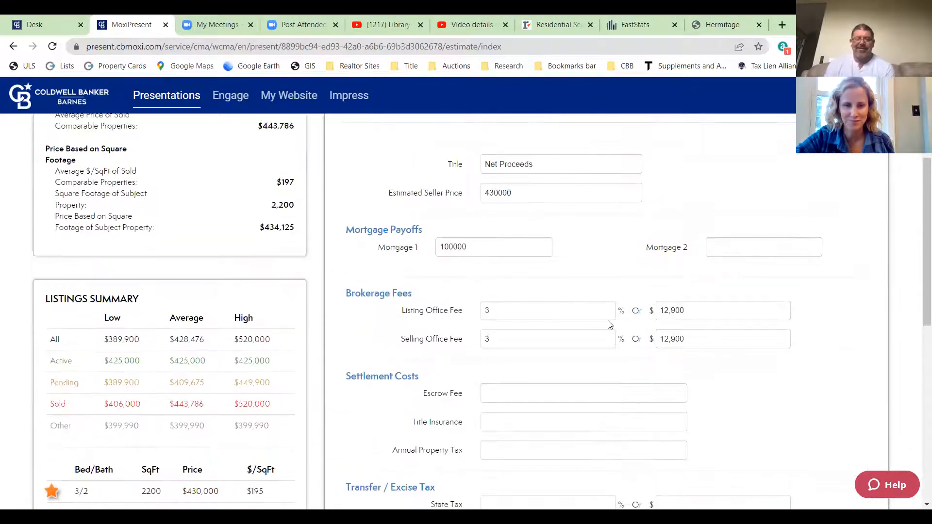
{"action": "scroll", "coordinate": [547, 302], "scroll_direction": "down", "scroll_amount": 3}
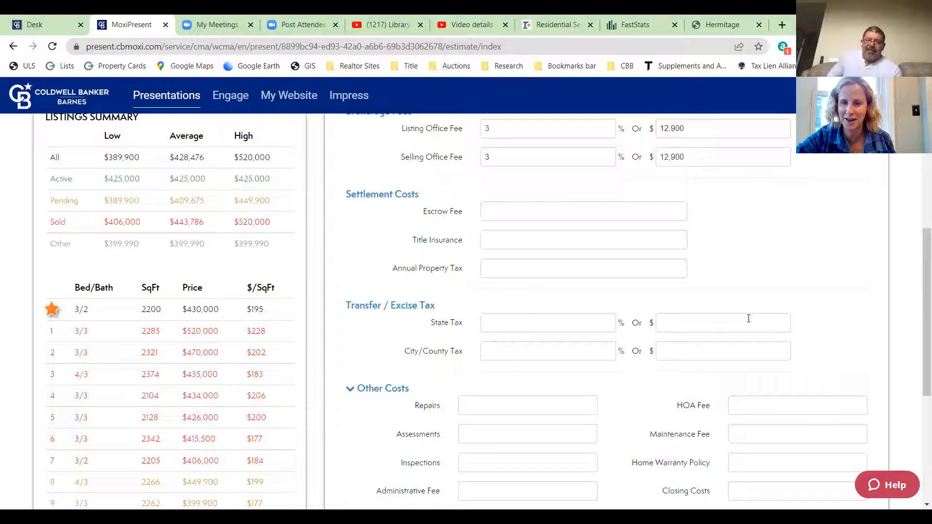
{"action": "scroll", "coordinate": [749, 318], "scroll_direction": "up", "scroll_amount": 2}
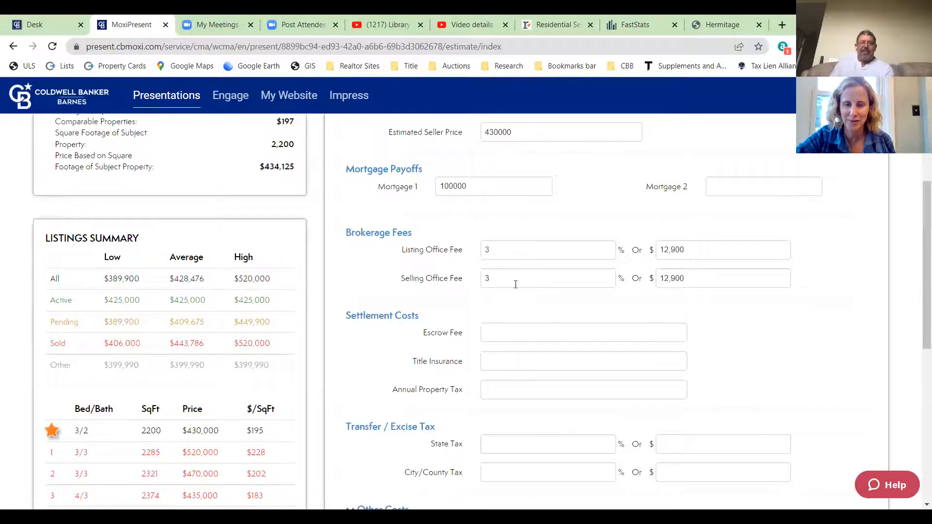
{"action": "scroll", "coordinate": [558, 354], "scroll_direction": "down", "scroll_amount": 2}
{"action": "scroll", "coordinate": [756, 380], "scroll_direction": "up", "scroll_amount": 2}
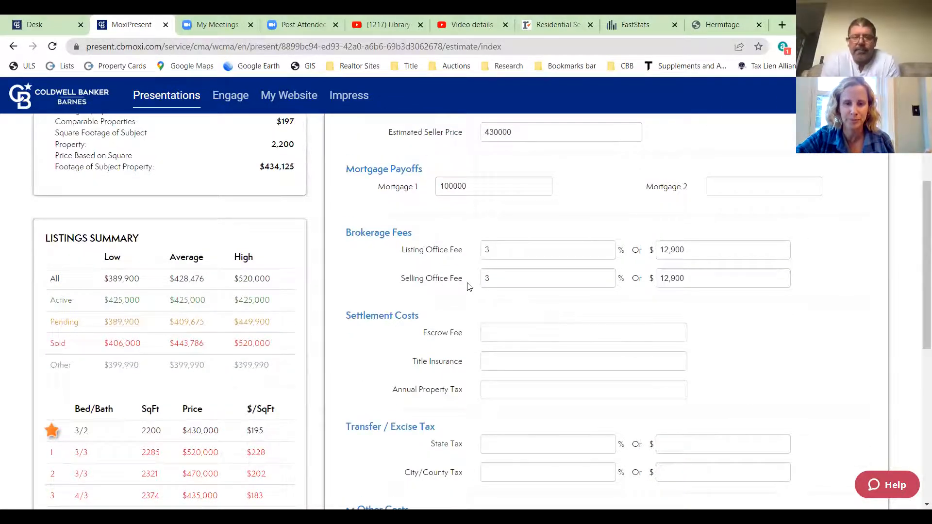
{"action": "scroll", "coordinate": [909, 416], "scroll_direction": "down", "scroll_amount": 2}
{"action": "left_click", "coordinate": [504, 212]}
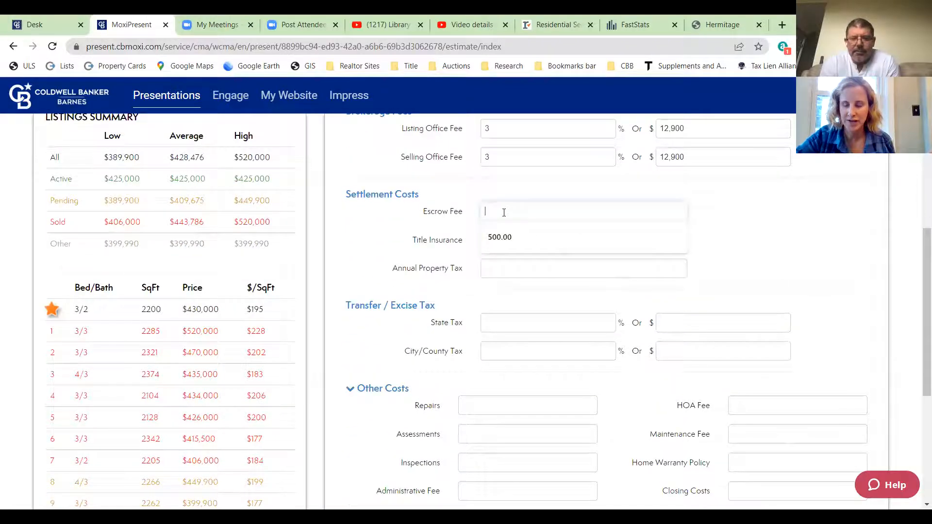
{"action": "type", "text": "500.00"}
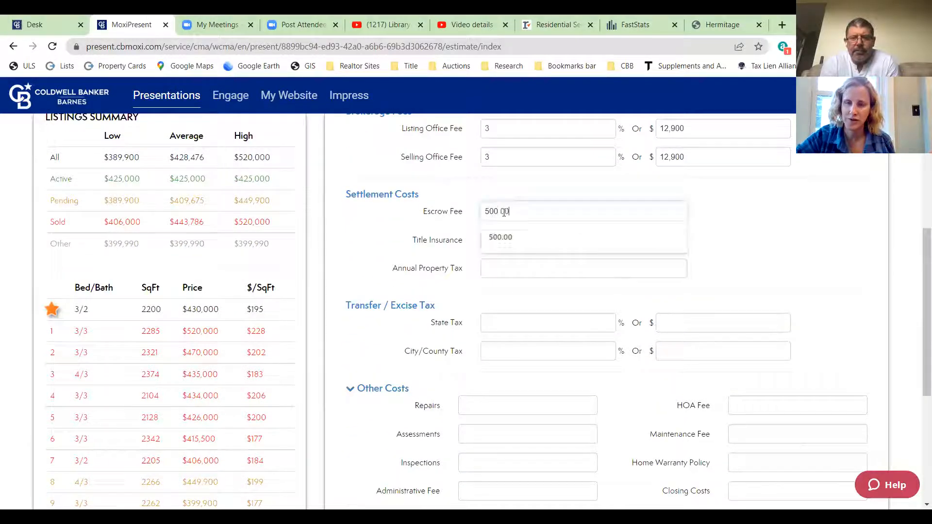
{"action": "left_click", "coordinate": [661, 181]}
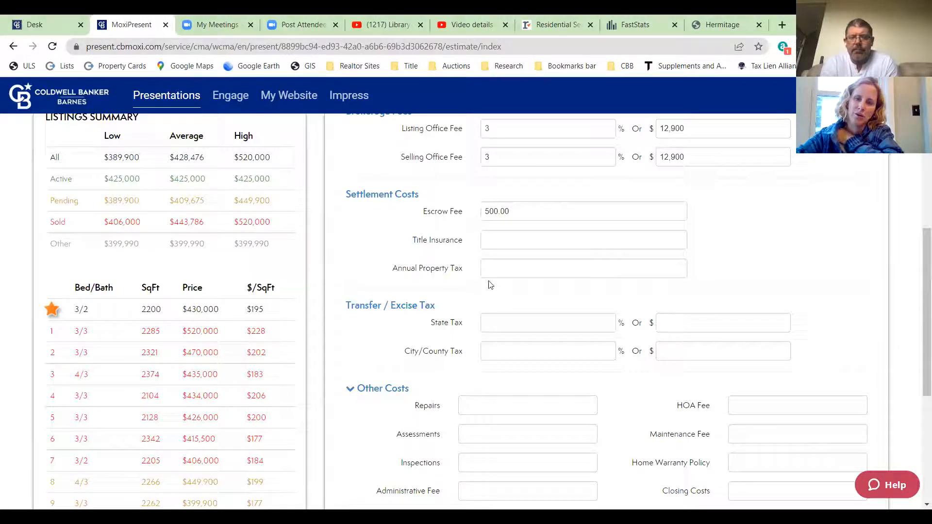
{"action": "left_click", "coordinate": [499, 271]}
{"action": "type", "text": "2000"}
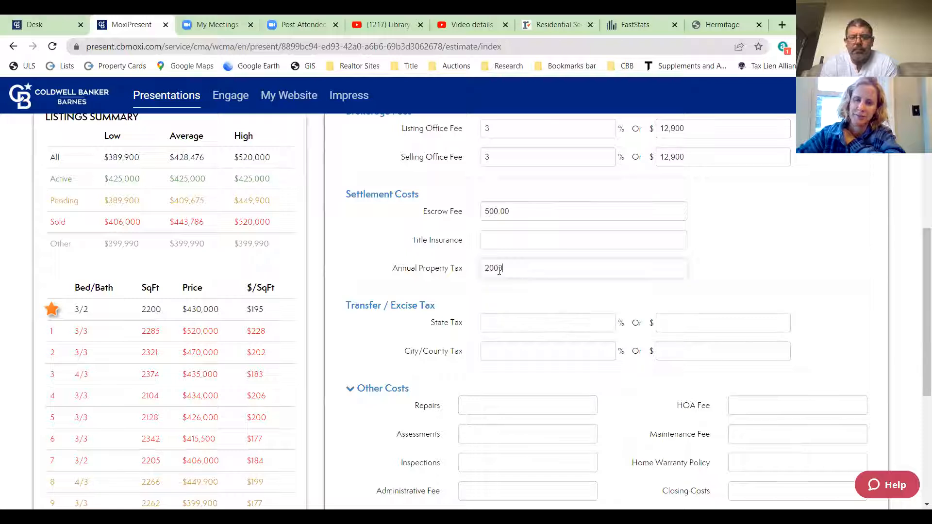
{"action": "type", "text": ".00"}
{"action": "left_click", "coordinate": [733, 261]}
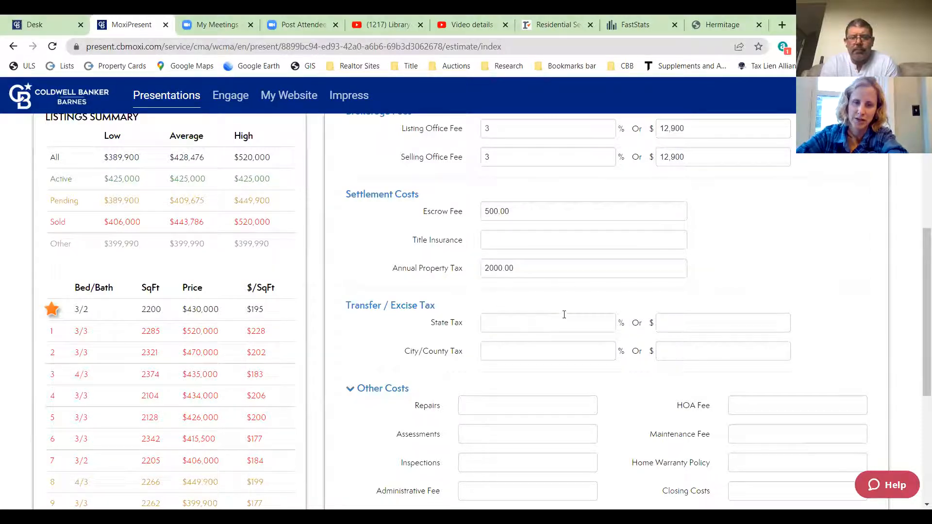
- Add a 299 Administrative Fee under Other Costs
{"action": "scroll", "coordinate": [687, 295], "scroll_direction": "down", "scroll_amount": 1}
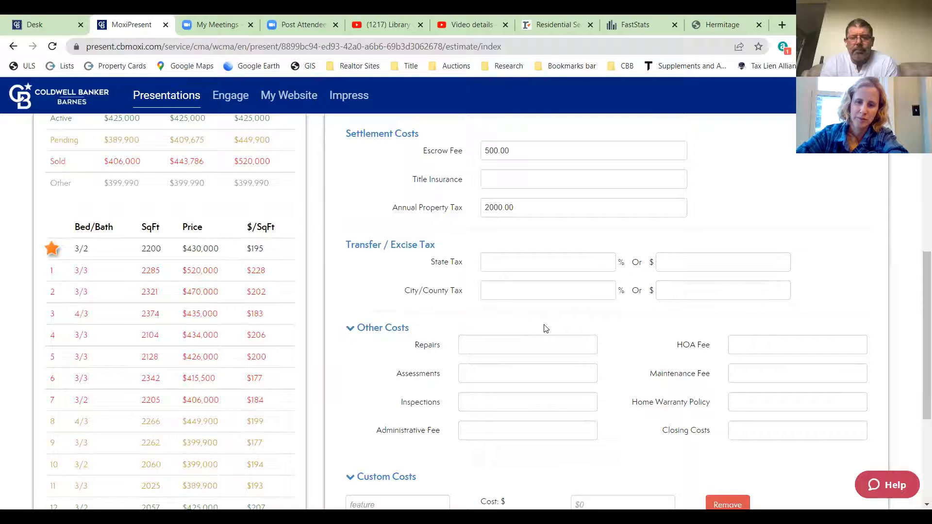
{"action": "scroll", "coordinate": [567, 333], "scroll_direction": "down", "scroll_amount": 3}
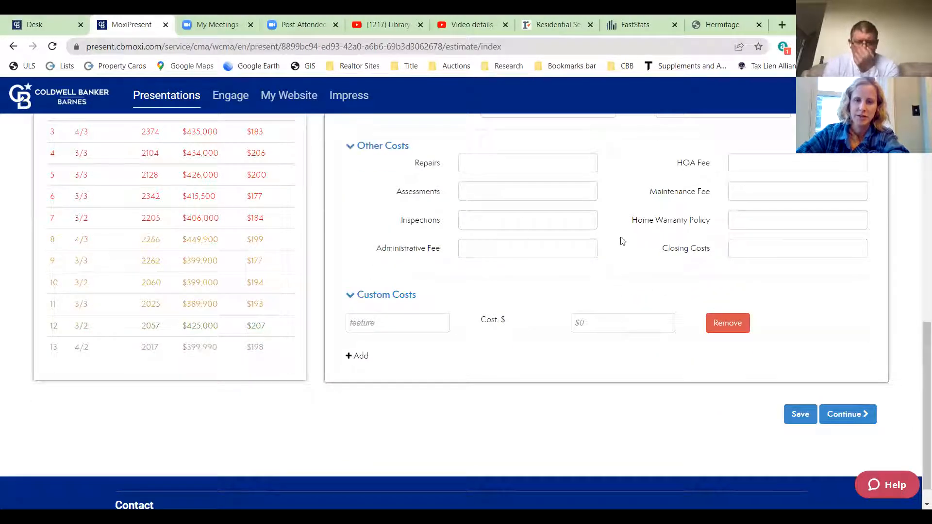
{"action": "scroll", "coordinate": [580, 294], "scroll_direction": "up", "scroll_amount": 5}
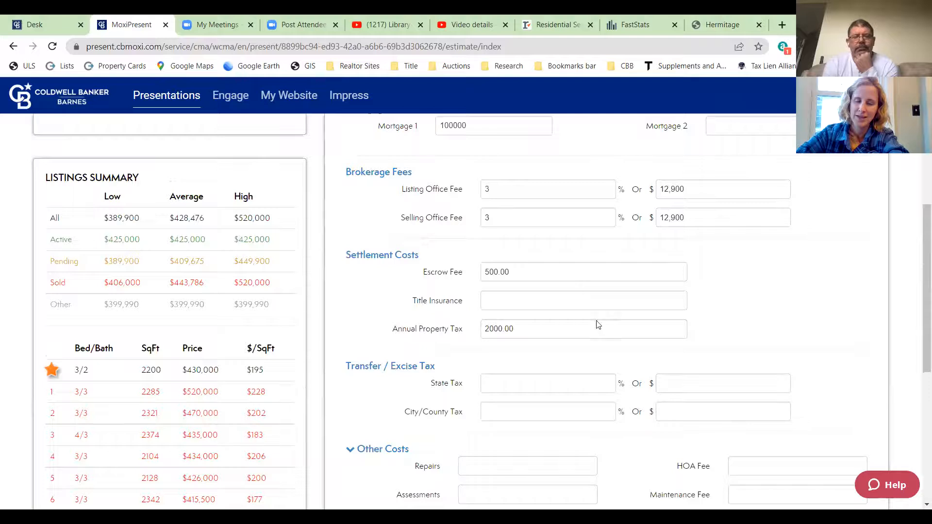
{"action": "scroll", "coordinate": [610, 307], "scroll_direction": "up", "scroll_amount": 3}
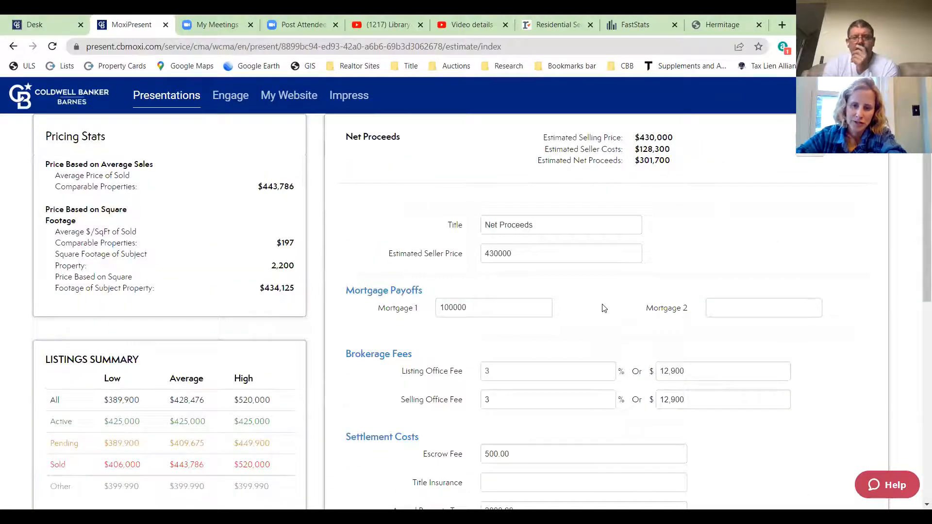
{"action": "scroll", "coordinate": [603, 308], "scroll_direction": "down", "scroll_amount": 3}
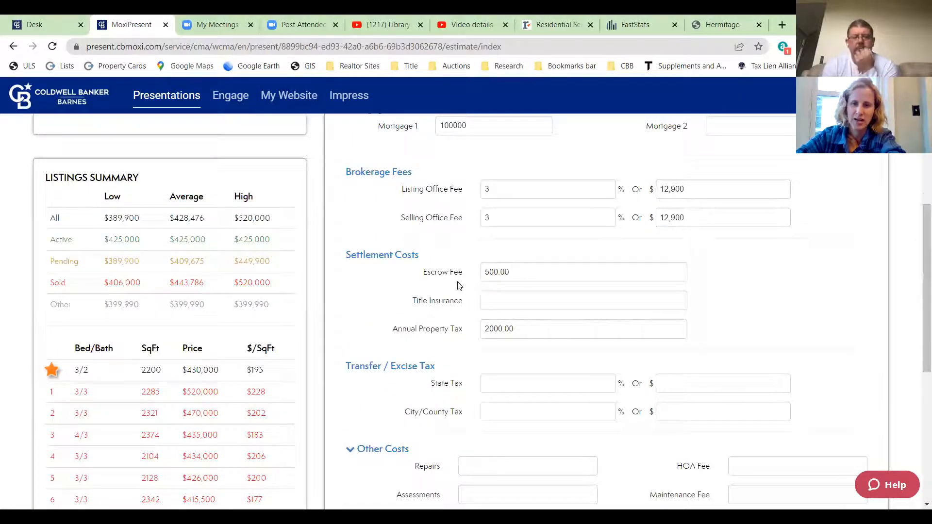
{"action": "left_click", "coordinate": [496, 298]}
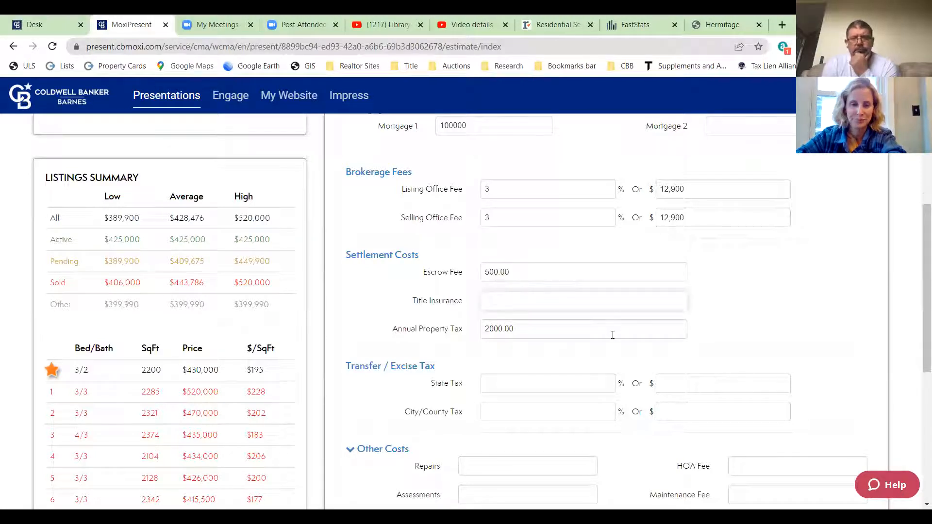
{"action": "scroll", "coordinate": [568, 324], "scroll_direction": "down", "scroll_amount": 5}
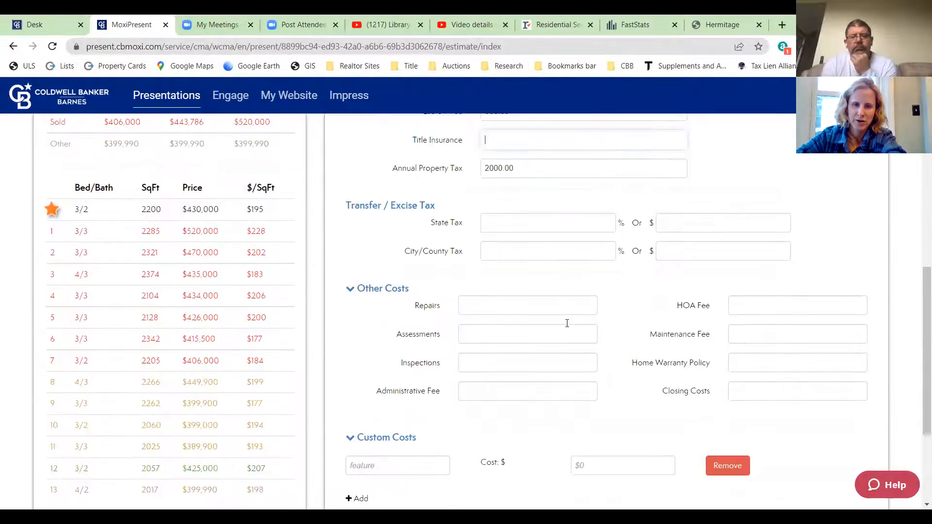
{"action": "left_click", "coordinate": [502, 310]}
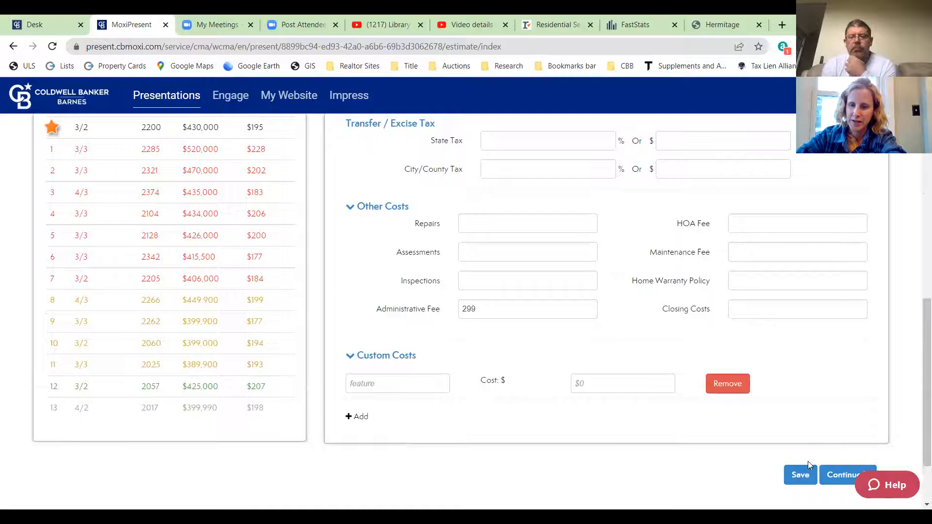
{"action": "scroll", "coordinate": [813, 418], "scroll_direction": "down", "scroll_amount": 2}
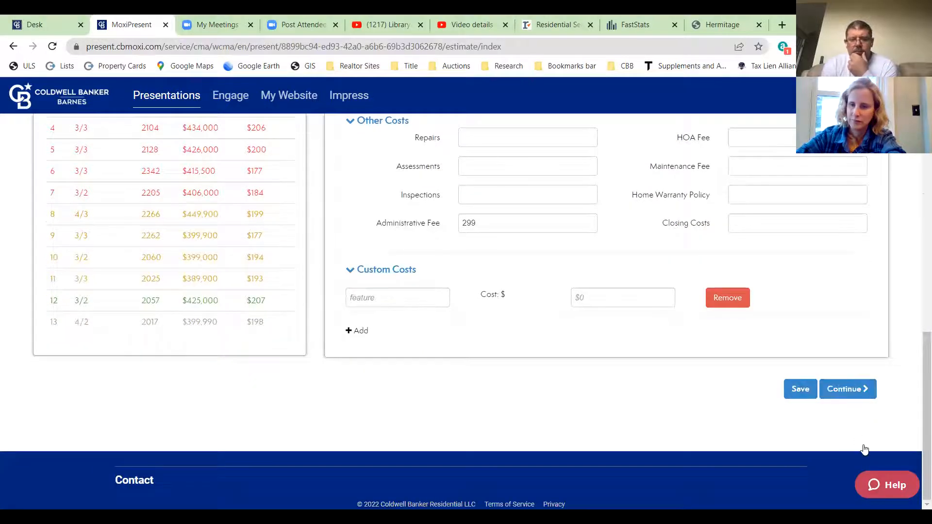
- Continue past the estimate, then recheck the estimated net proceeds and pricing figures
{"action": "left_click", "coordinate": [848, 392]}
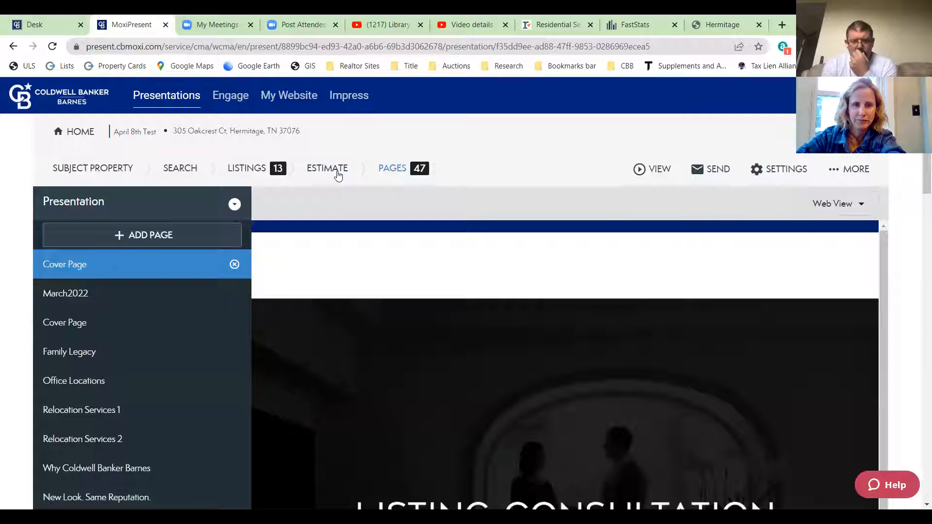
{"action": "left_click", "coordinate": [335, 170]}
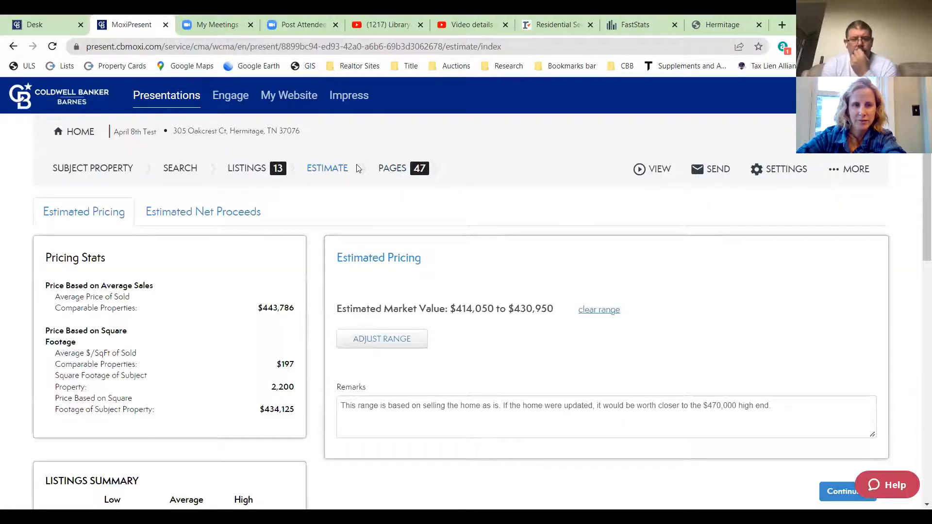
{"action": "left_click", "coordinate": [242, 213]}
{"action": "scroll", "coordinate": [484, 277], "scroll_direction": "down", "scroll_amount": 10}
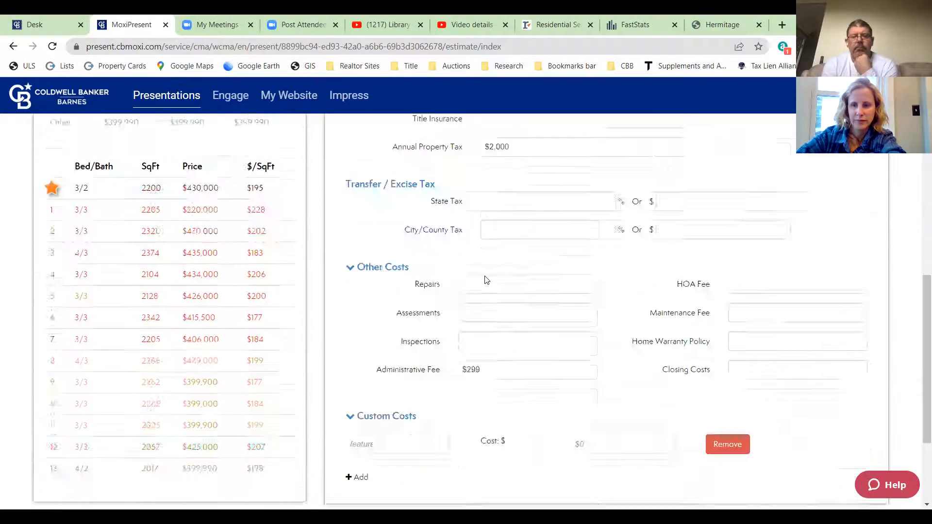
{"action": "scroll", "coordinate": [484, 277], "scroll_direction": "up", "scroll_amount": 10}
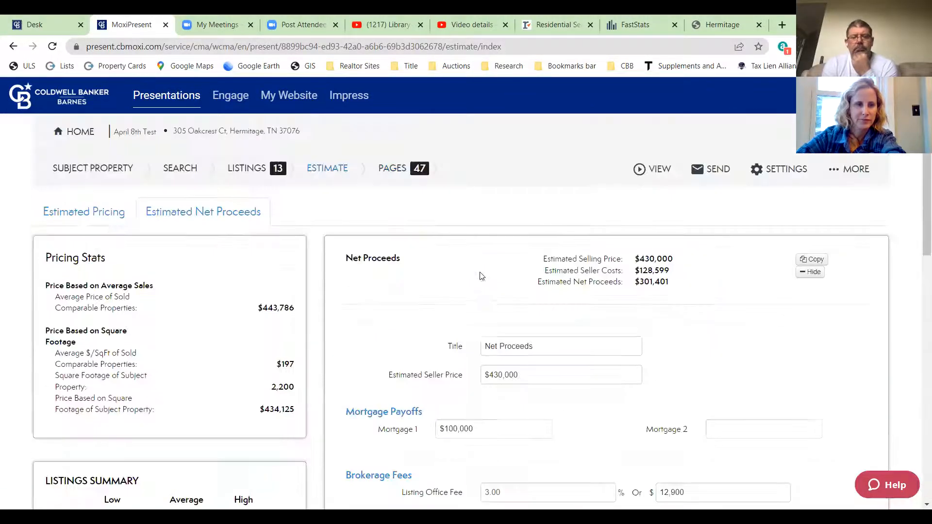
{"action": "left_click", "coordinate": [110, 212]}
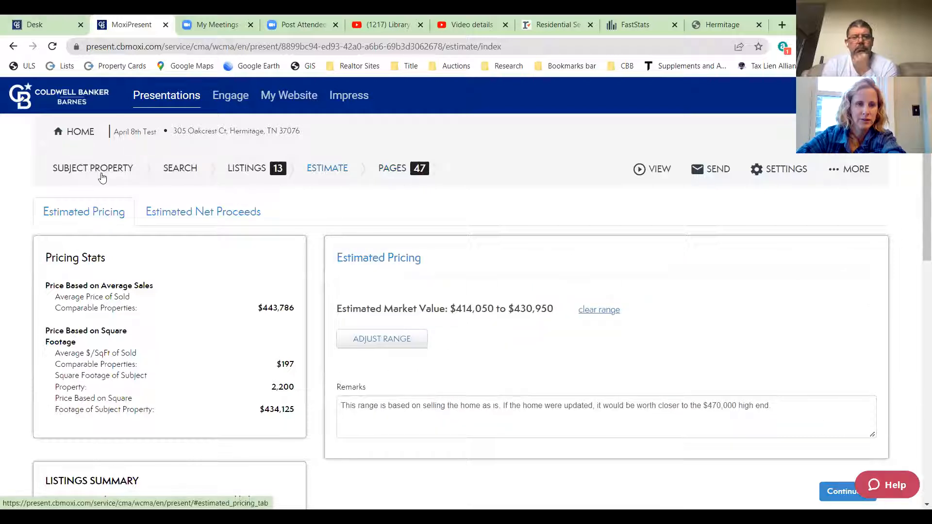
- Open the Net Proceeds page showing $128,599 costs and $301,401 net proceeds
{"action": "left_click", "coordinate": [396, 169]}
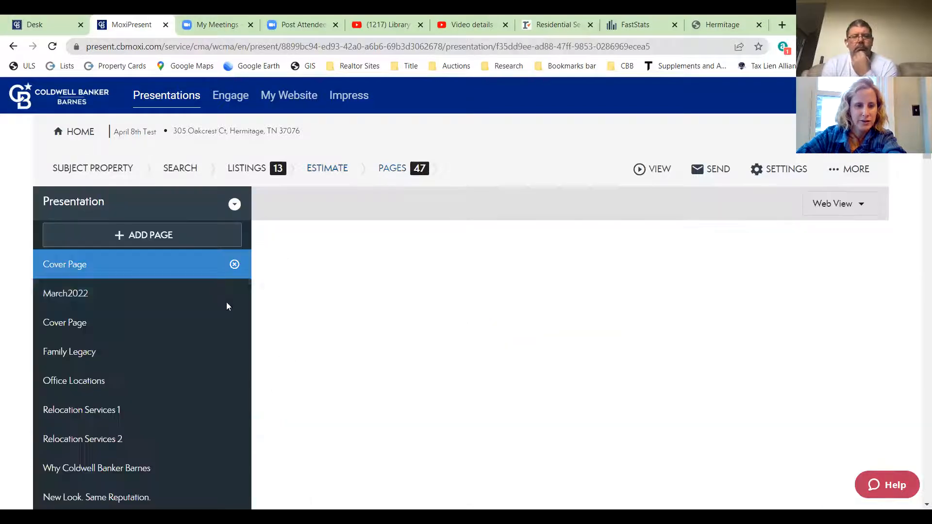
{"action": "scroll", "coordinate": [226, 306], "scroll_direction": "down", "scroll_amount": 15}
{"action": "scroll", "coordinate": [227, 315], "scroll_direction": "down", "scroll_amount": 10}
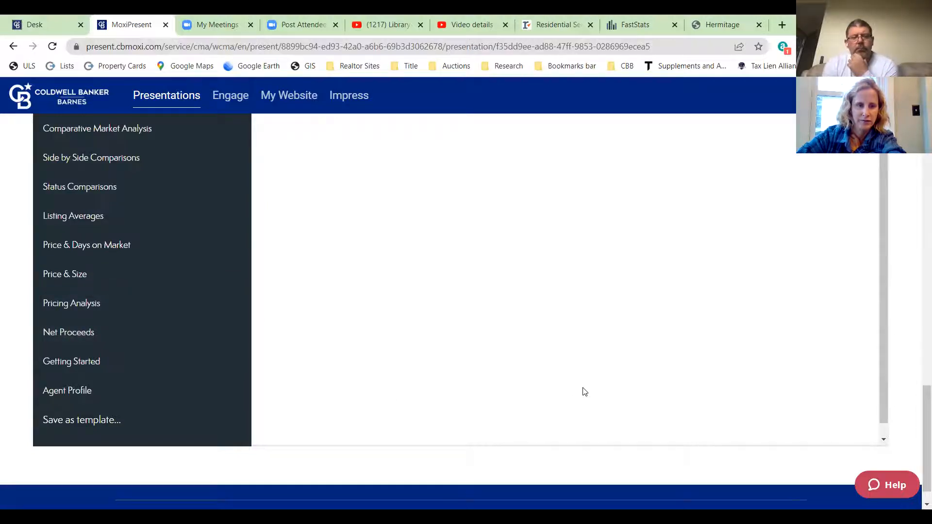
{"action": "left_click", "coordinate": [72, 333]}
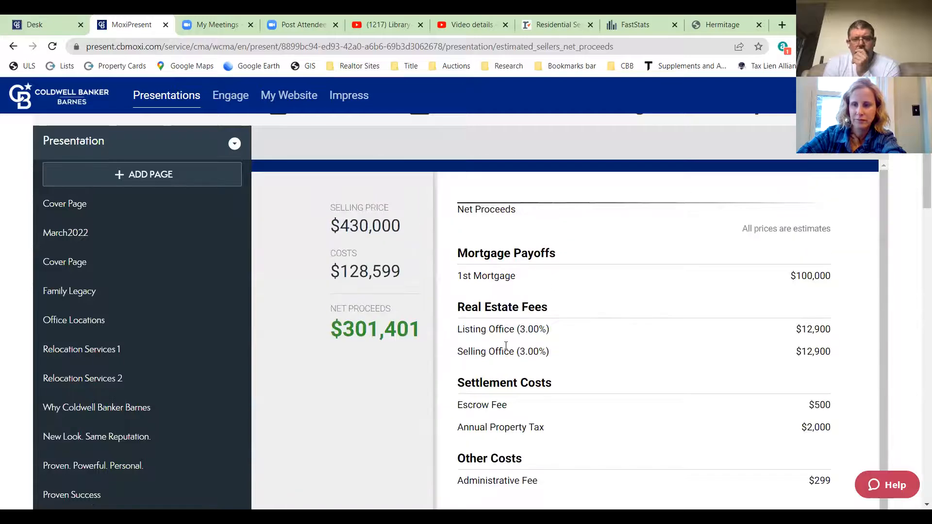
{"action": "scroll", "coordinate": [436, 291], "scroll_direction": "up", "scroll_amount": 1}
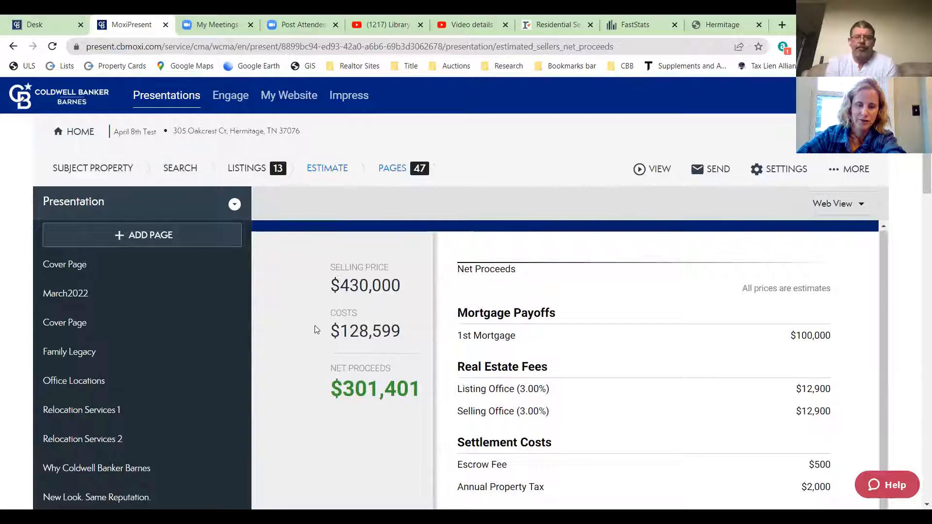
{"action": "scroll", "coordinate": [316, 330], "scroll_direction": "down", "scroll_amount": 2}
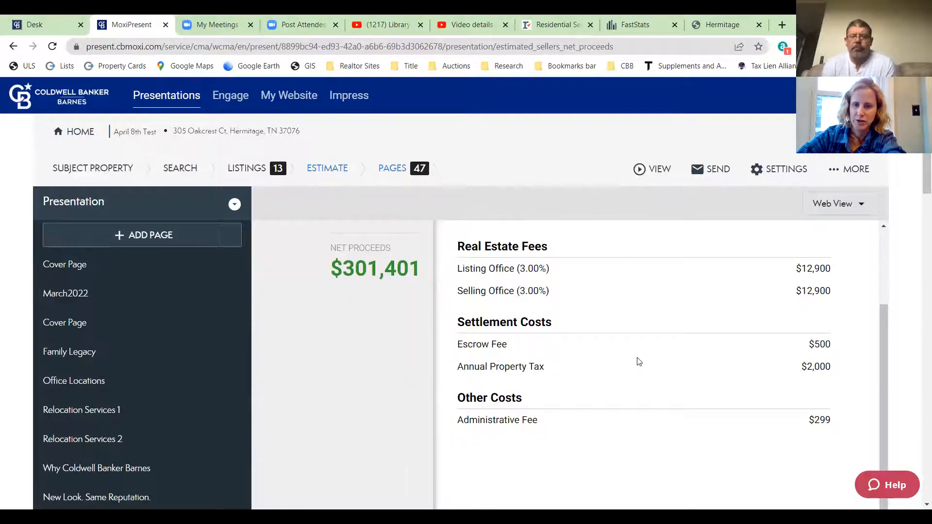
{"action": "scroll", "coordinate": [909, 337], "scroll_direction": "down", "scroll_amount": 6}
{"action": "scroll", "coordinate": [910, 337], "scroll_direction": "up", "scroll_amount": 6}
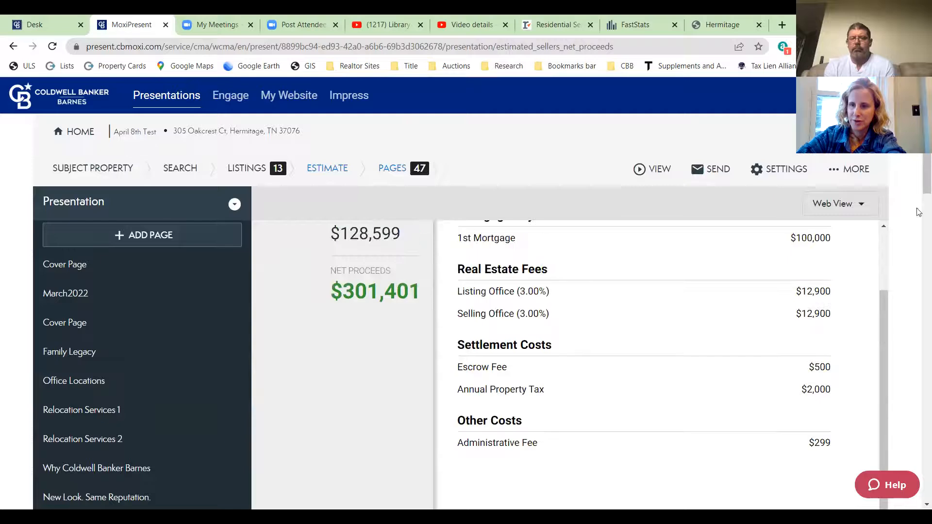
{"action": "scroll", "coordinate": [888, 316], "scroll_direction": "up", "scroll_amount": 2}
{"action": "scroll", "coordinate": [877, 271], "scroll_direction": "down", "scroll_amount": 5}
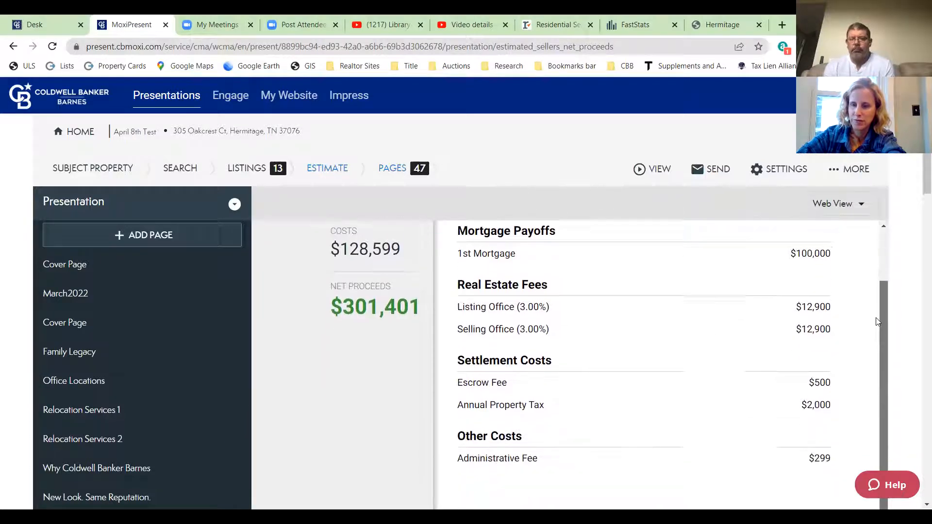
{"action": "scroll", "coordinate": [909, 402], "scroll_direction": "down", "scroll_amount": 20}
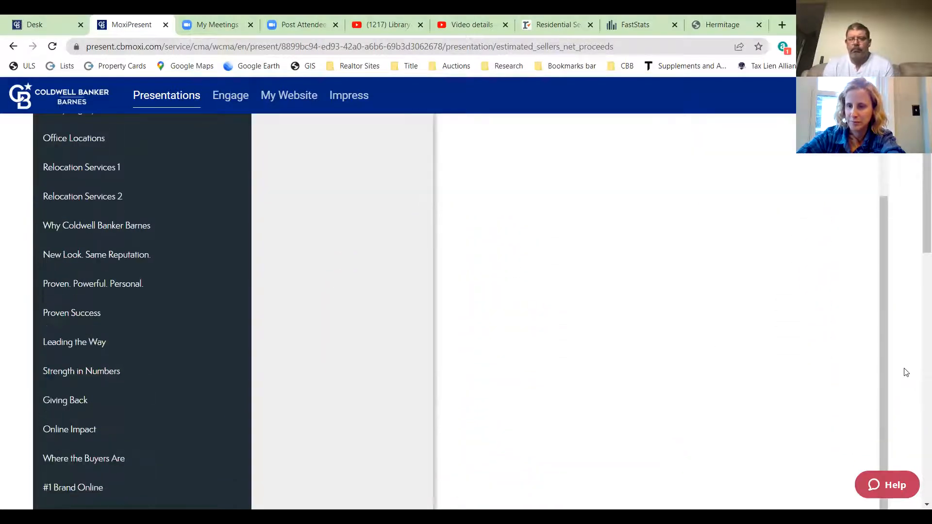
{"action": "scroll", "coordinate": [903, 367], "scroll_direction": "down", "scroll_amount": 3}
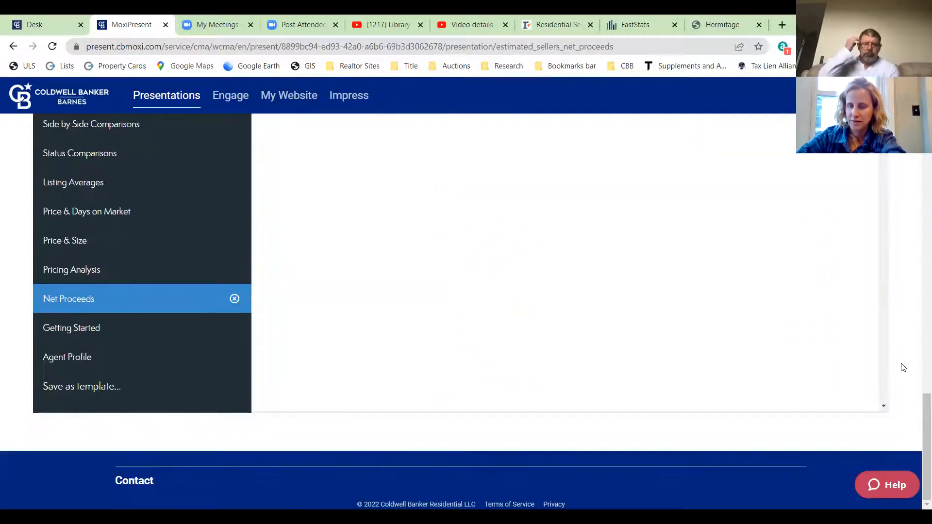
{"action": "scroll", "coordinate": [903, 368], "scroll_direction": "up", "scroll_amount": 20}
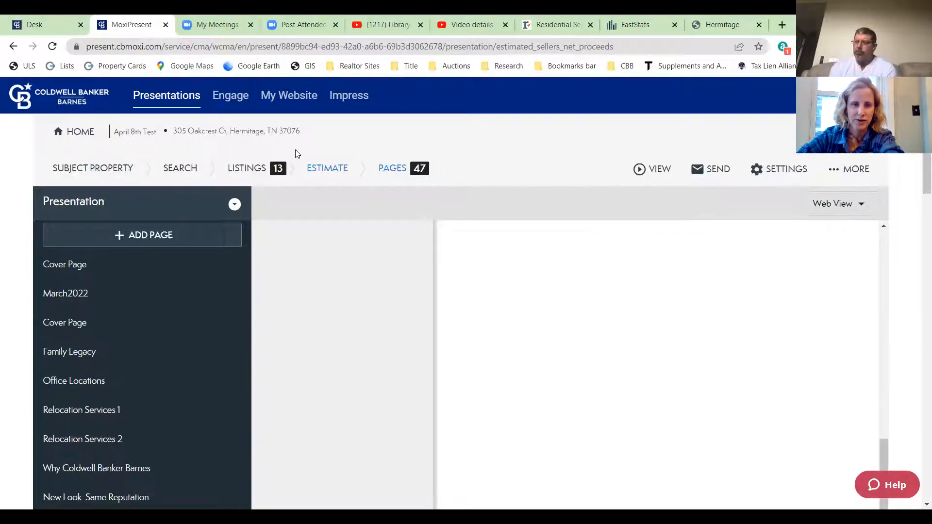
- Move through the Estimate and Subject Property sections of April 8th Test on the way out
{"action": "left_click", "coordinate": [322, 174]}
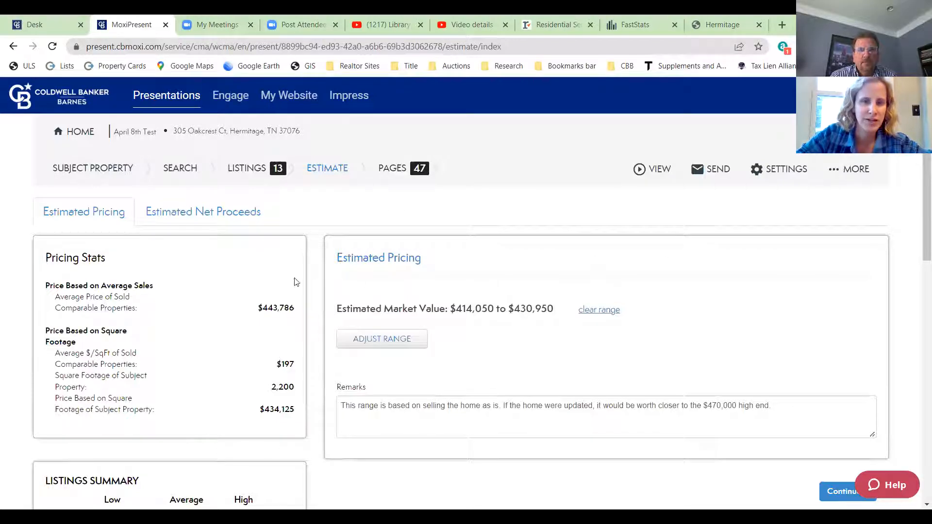
{"action": "scroll", "coordinate": [768, 328], "scroll_direction": "down", "scroll_amount": 5}
{"action": "scroll", "coordinate": [768, 332], "scroll_direction": "up", "scroll_amount": 5}
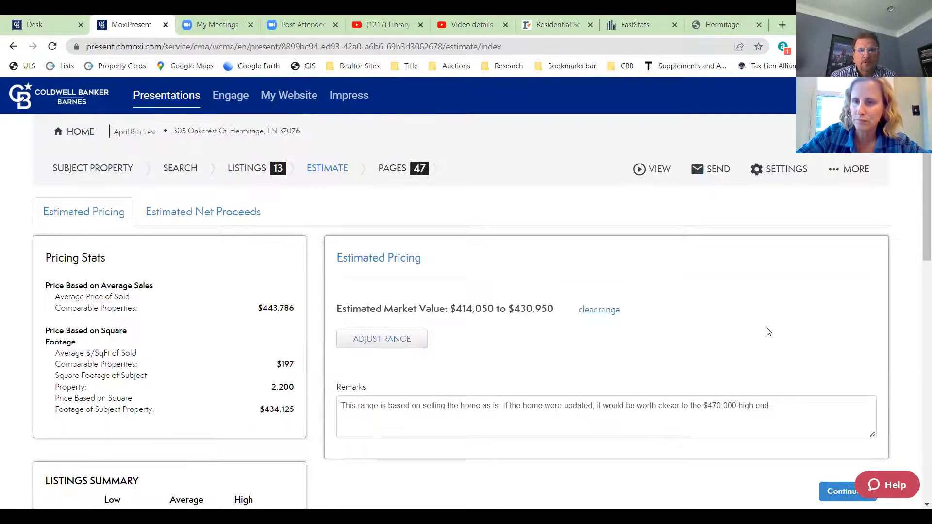
{"action": "left_click", "coordinate": [86, 167]}
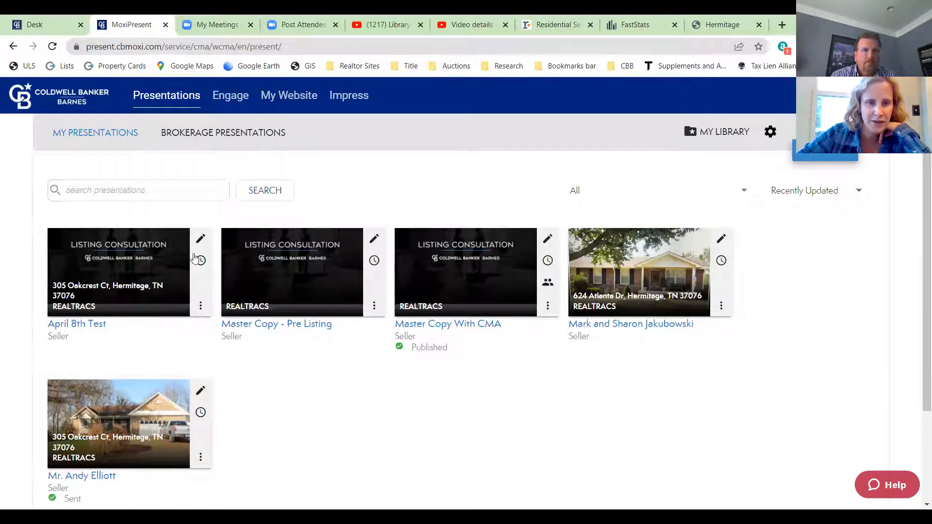
- Choose Email from the April 8th Test card's options menu
{"action": "left_click", "coordinate": [201, 305]}
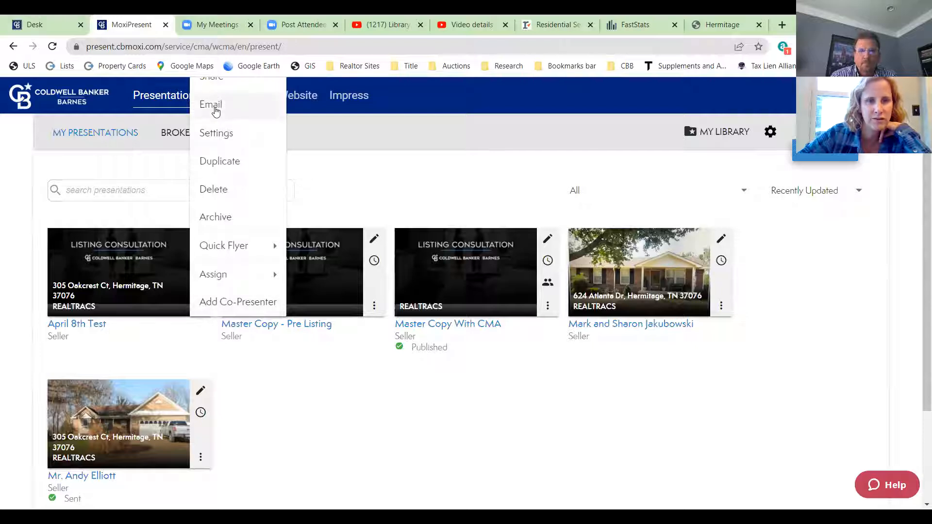
{"action": "left_click", "coordinate": [175, 343]}
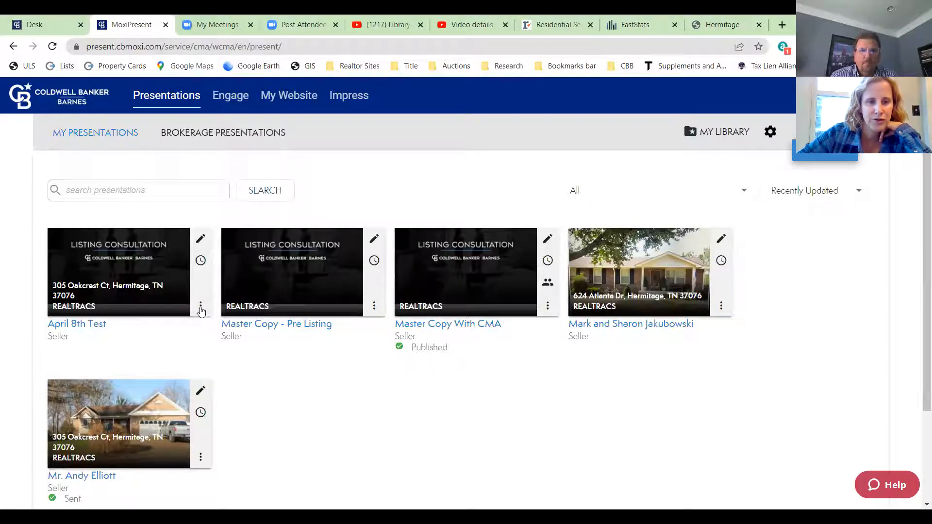
{"action": "left_click", "coordinate": [201, 306]}
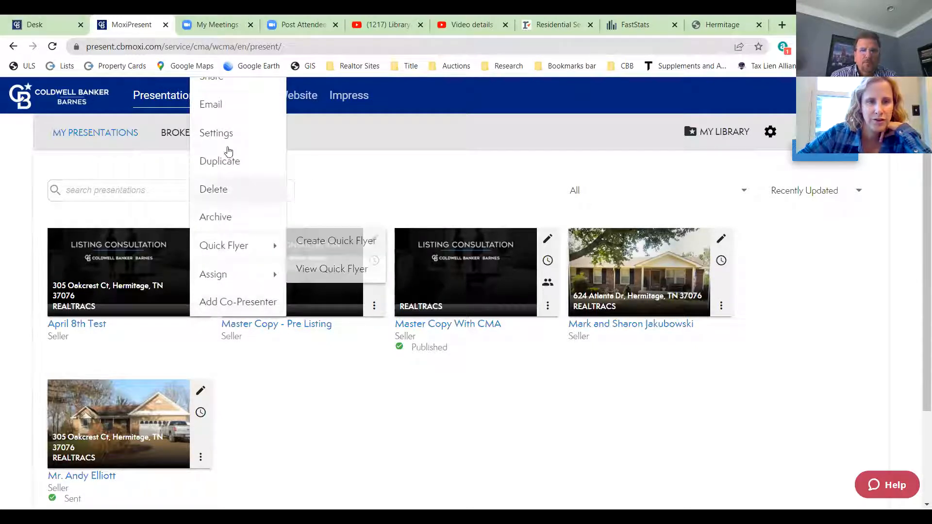
{"action": "left_click", "coordinate": [217, 103]}
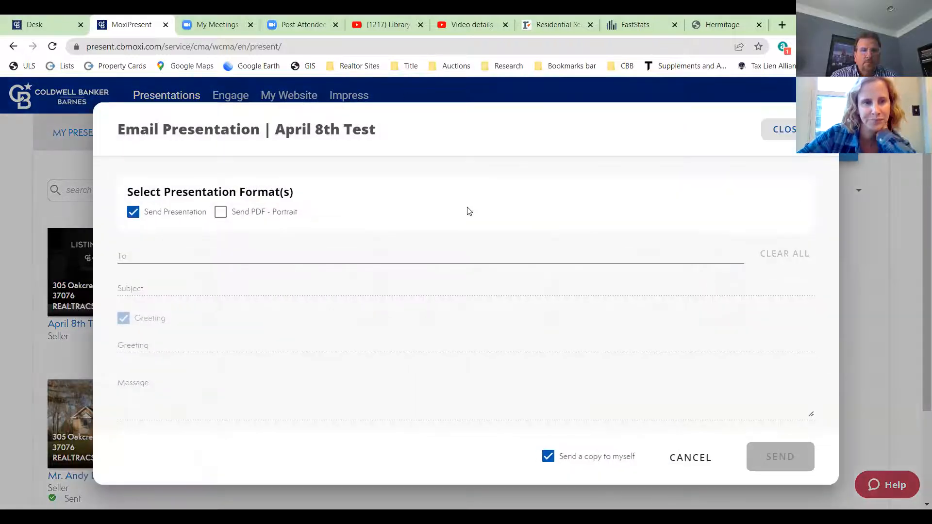
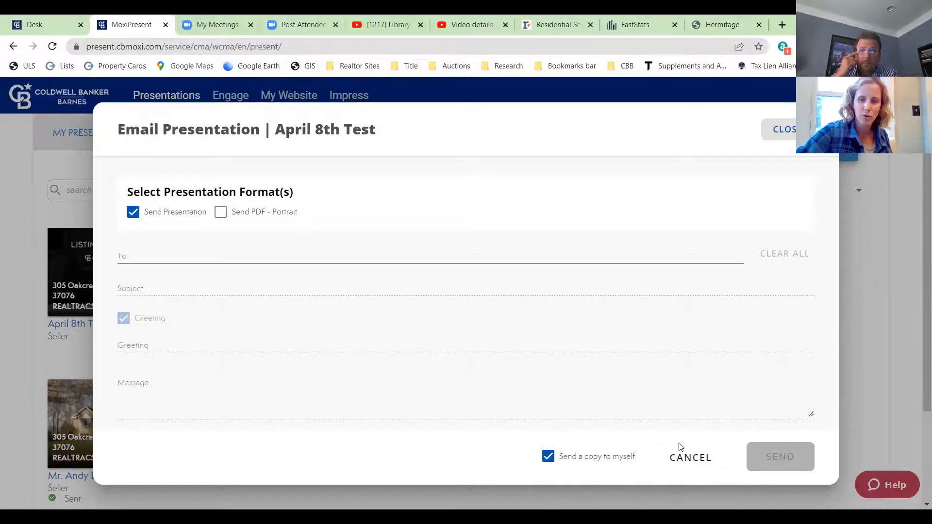
- Cancel the April 8th Test email form without sending it
{"action": "left_click", "coordinate": [689, 464]}
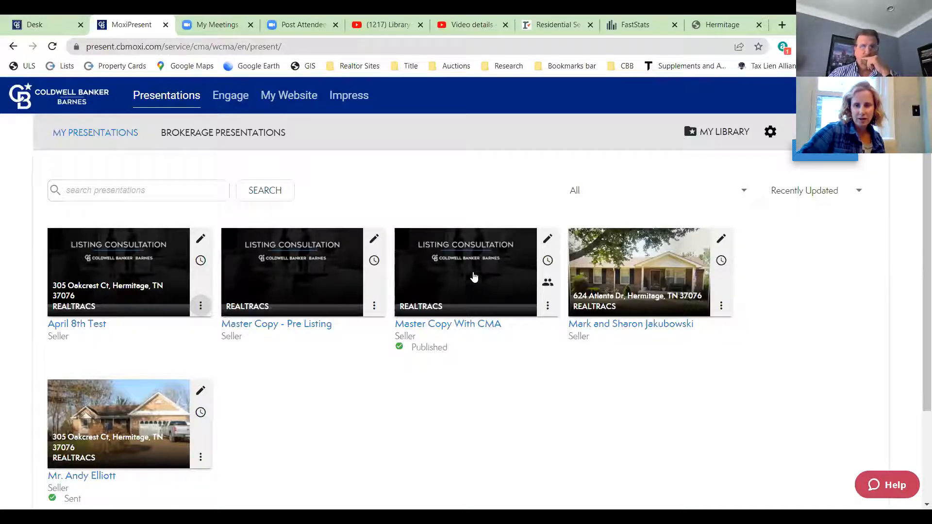
- Open Master Copy - Pre Listing and scroll through its pages list
{"action": "left_click", "coordinate": [325, 258]}
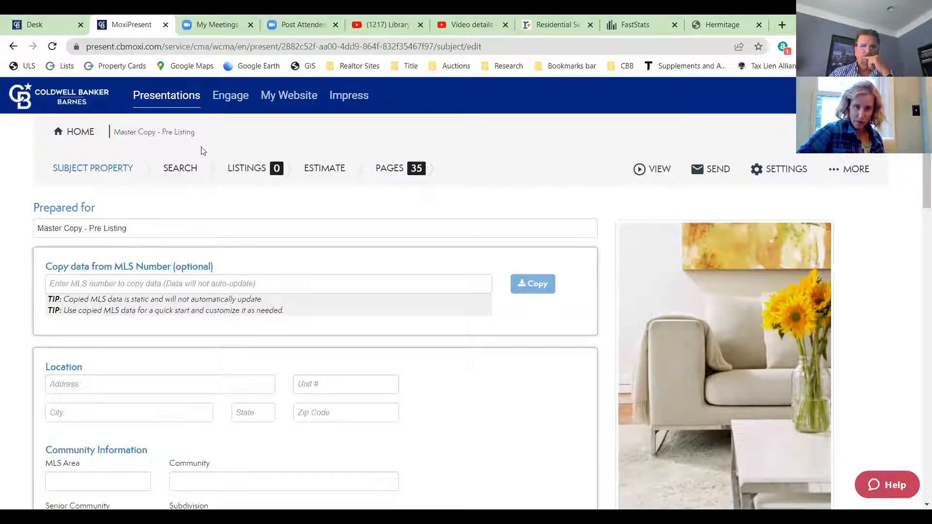
{"action": "left_click", "coordinate": [390, 171]}
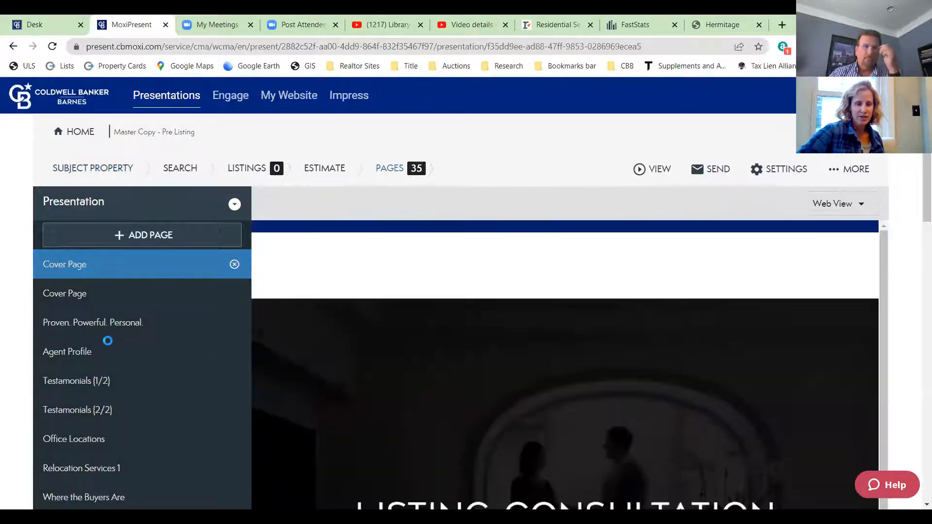
{"action": "scroll", "coordinate": [133, 379], "scroll_direction": "down", "scroll_amount": 9}
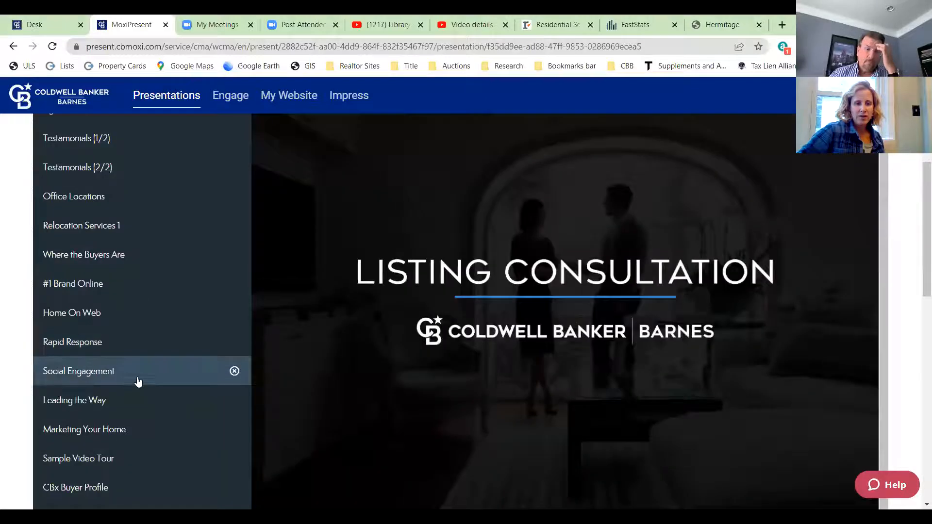
{"action": "scroll", "coordinate": [86, 349], "scroll_direction": "down", "scroll_amount": 4}
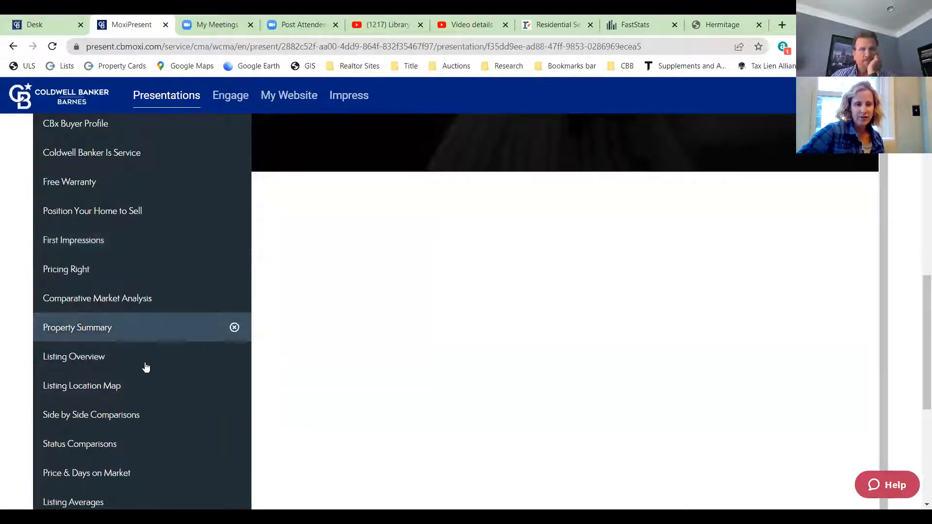
{"action": "scroll", "coordinate": [148, 319], "scroll_direction": "down", "scroll_amount": 5}
{"action": "scroll", "coordinate": [150, 316], "scroll_direction": "up", "scroll_amount": 6}
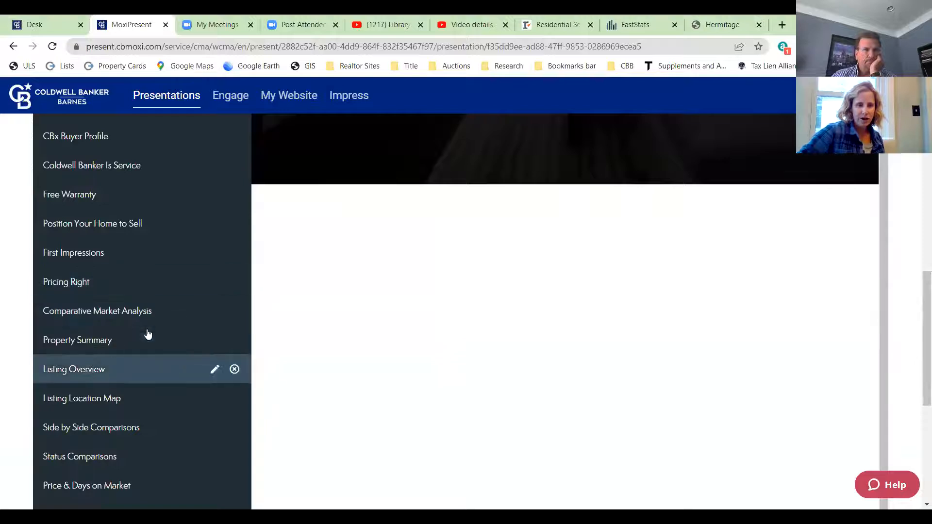
{"action": "scroll", "coordinate": [150, 330], "scroll_direction": "up", "scroll_amount": 15}
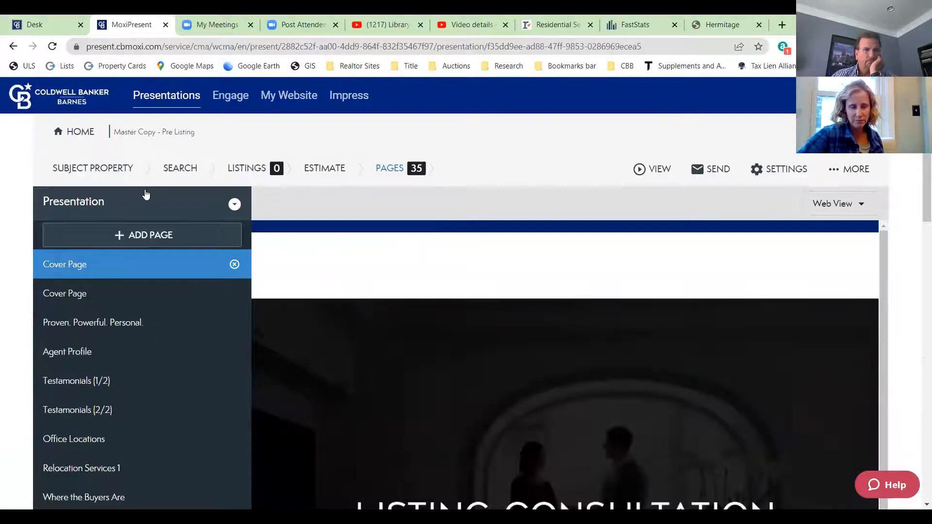
{"action": "scroll", "coordinate": [146, 208], "scroll_direction": "down", "scroll_amount": 9}
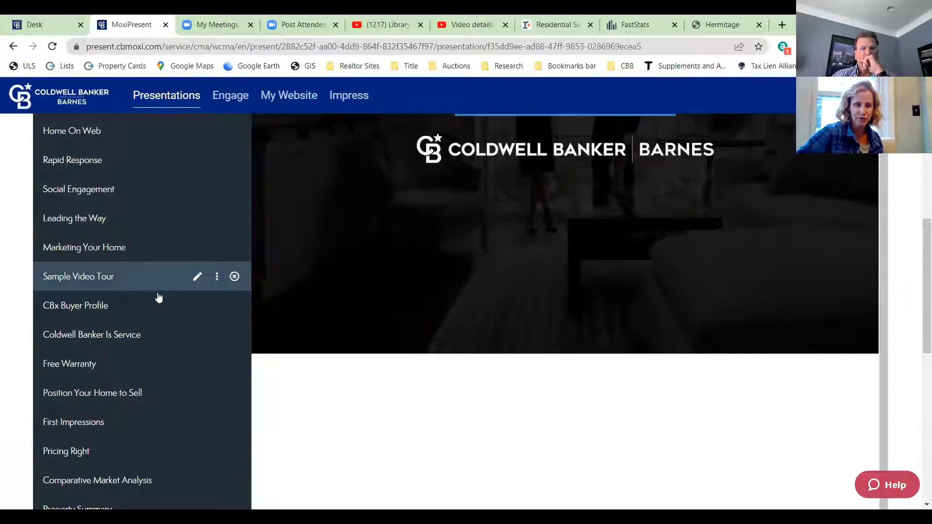
{"action": "scroll", "coordinate": [146, 299], "scroll_direction": "down", "scroll_amount": 3}
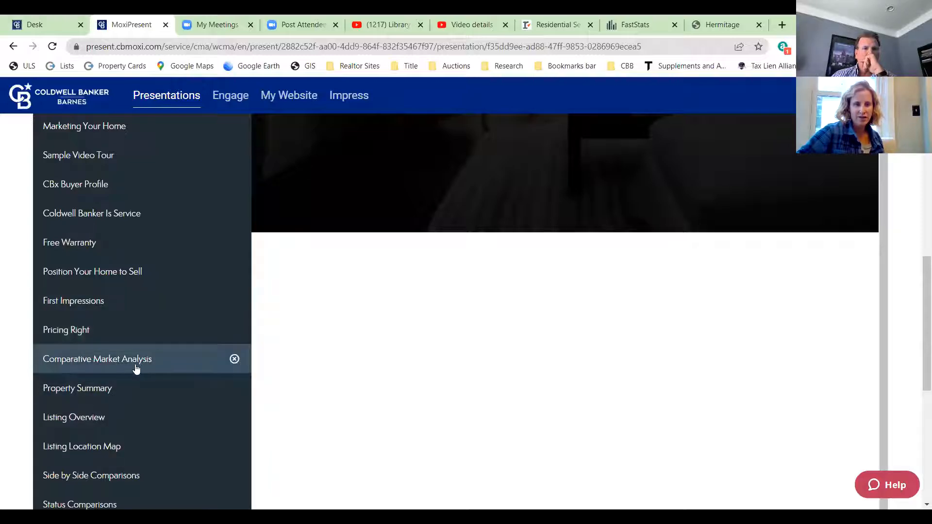
{"action": "scroll", "coordinate": [130, 363], "scroll_direction": "down", "scroll_amount": 1}
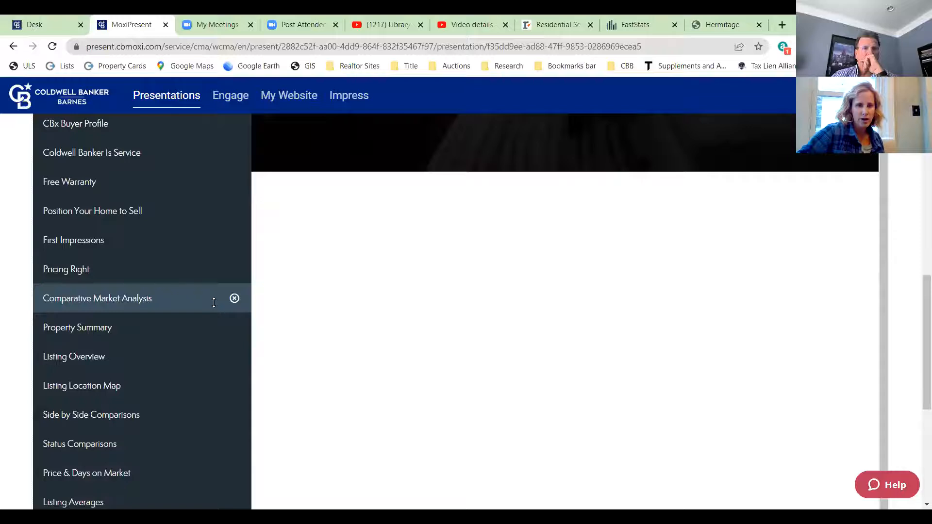
- Remove the Comparative Market Analysis, Side by Side Comparisons and Status Comparisons pages
{"action": "left_click", "coordinate": [234, 299]}
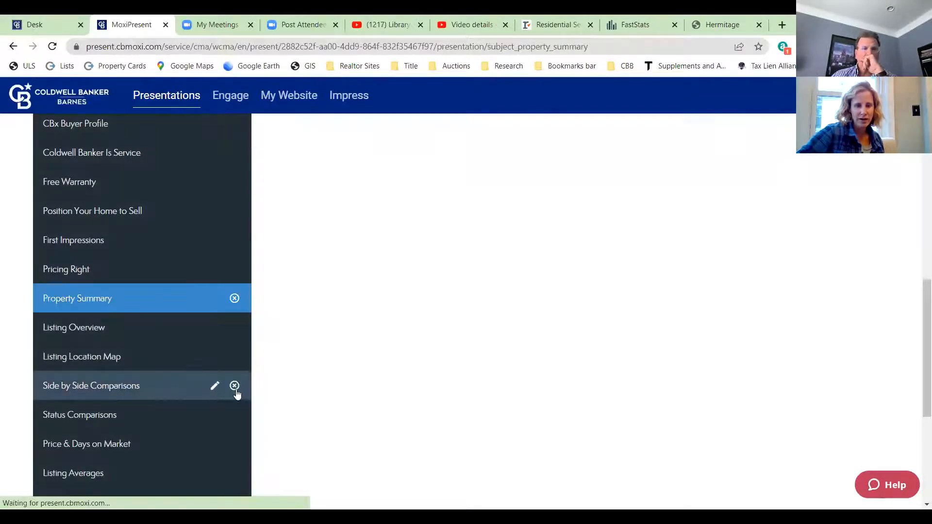
{"action": "left_click", "coordinate": [235, 386]}
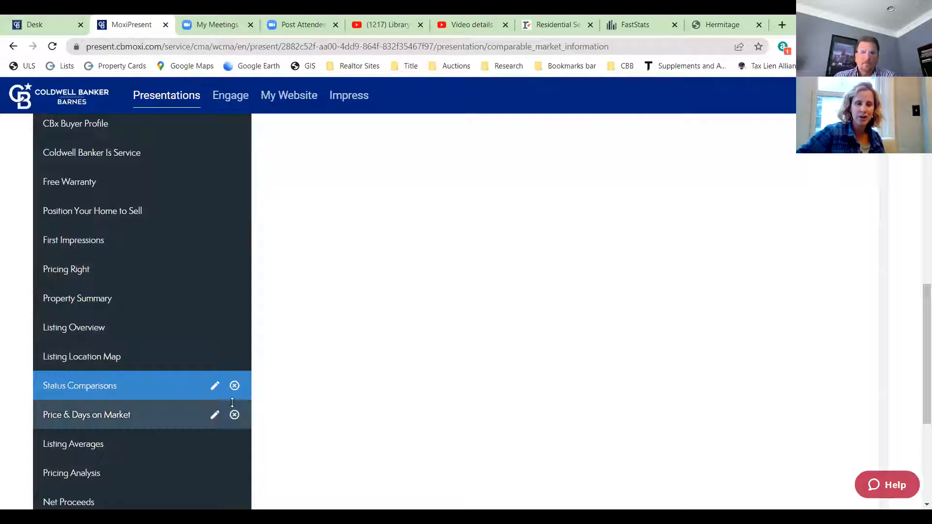
{"action": "left_click", "coordinate": [234, 386]}
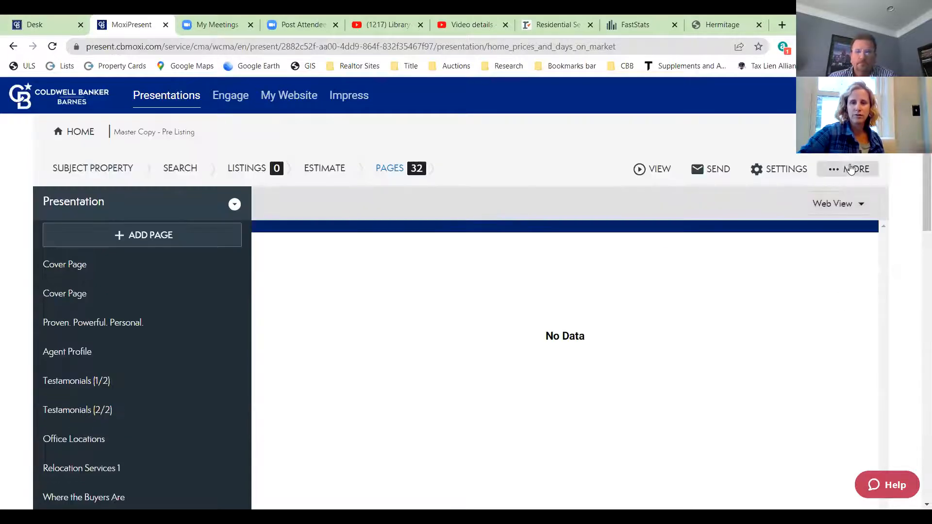
- Back on the presentations list, duplicate Master Copy - Pre Listing
{"action": "left_click", "coordinate": [850, 169]}
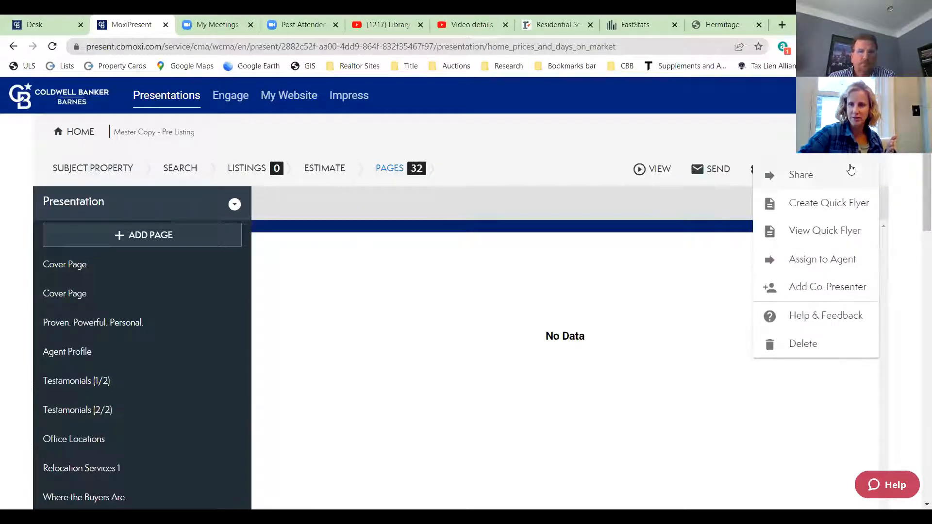
{"action": "left_click", "coordinate": [568, 158]}
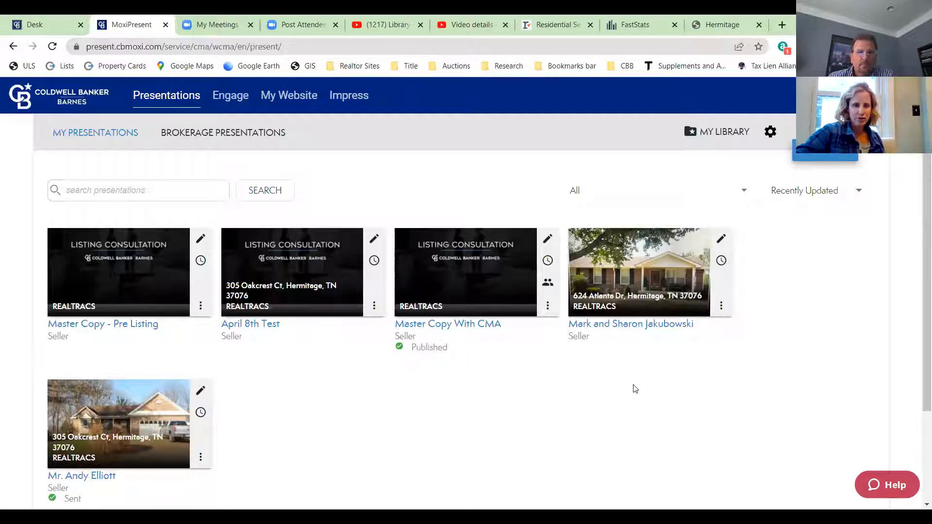
{"action": "left_click", "coordinate": [202, 306]}
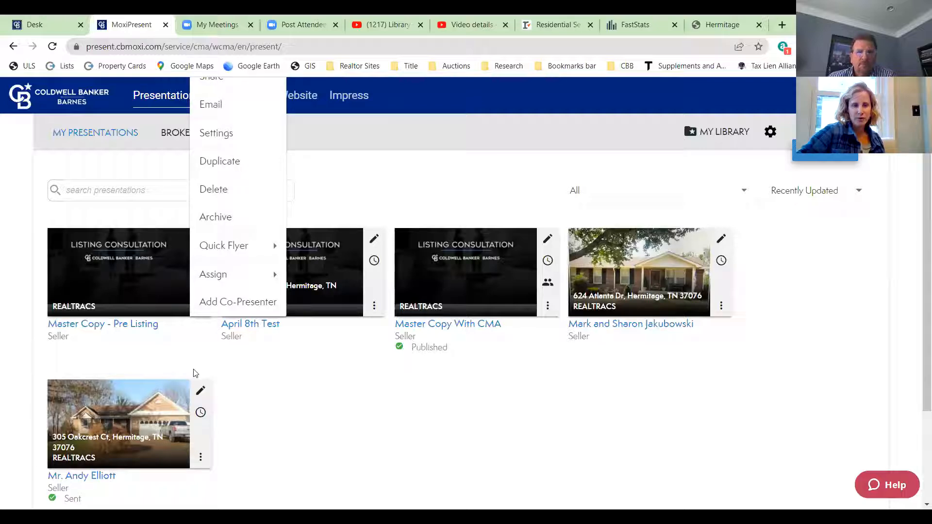
{"action": "left_click", "coordinate": [196, 333]}
{"action": "left_click", "coordinate": [201, 305]}
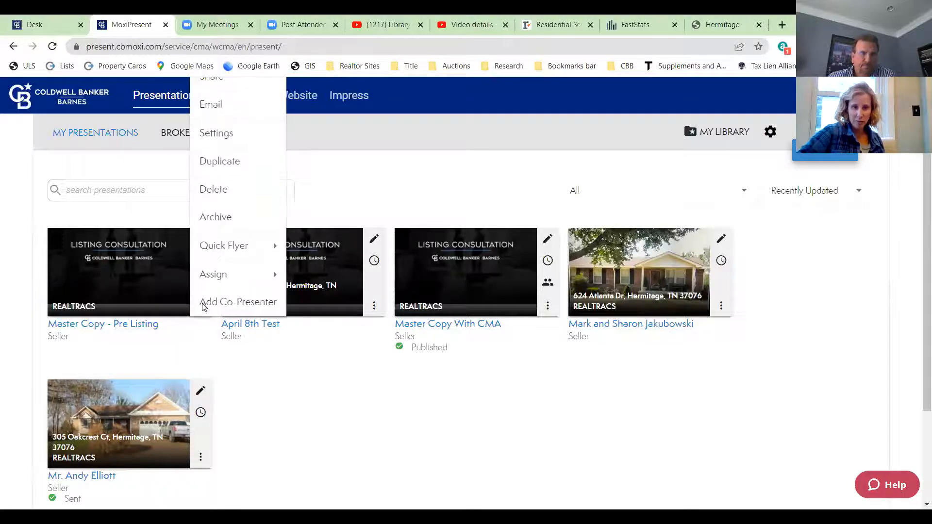
{"action": "left_click", "coordinate": [219, 161]}
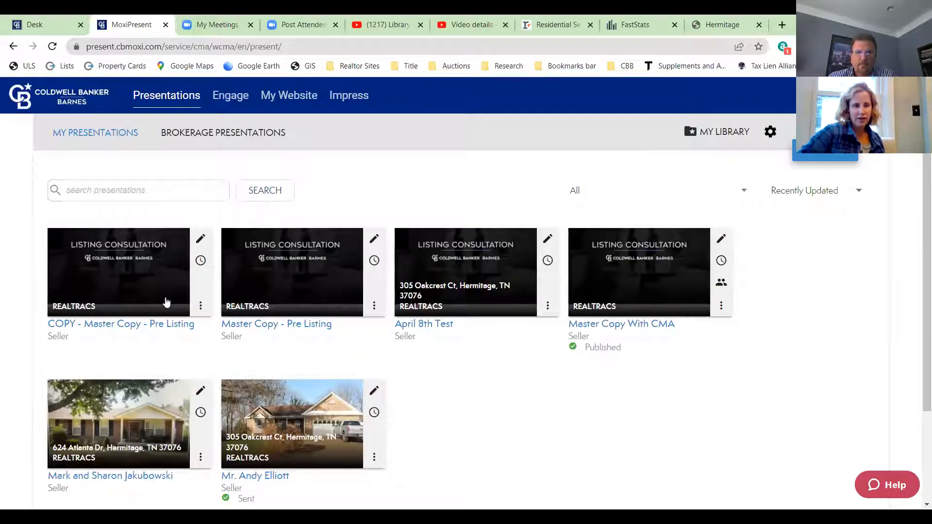
{"action": "left_click", "coordinate": [201, 306]}
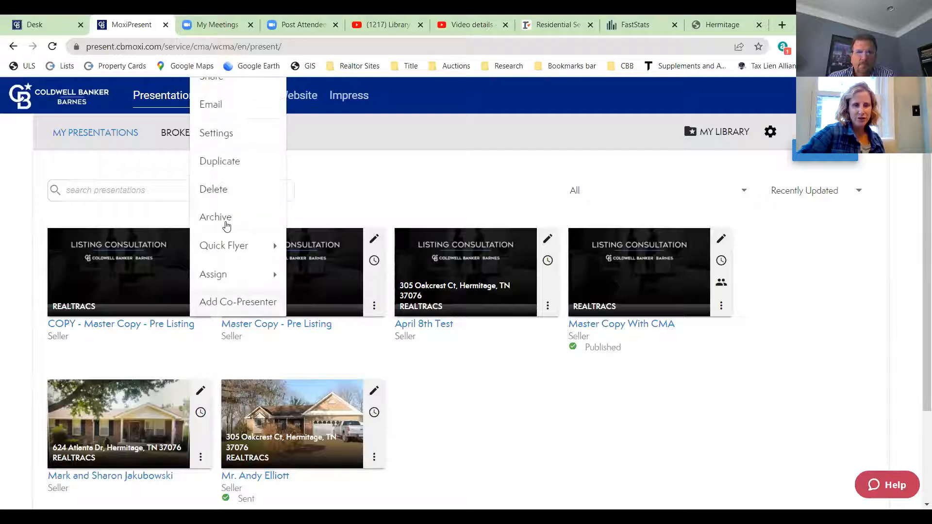
{"action": "left_click", "coordinate": [161, 279]}
- Replace the copy's Prepared for text with the client's name and continue
{"action": "left_click", "coordinate": [161, 278]}
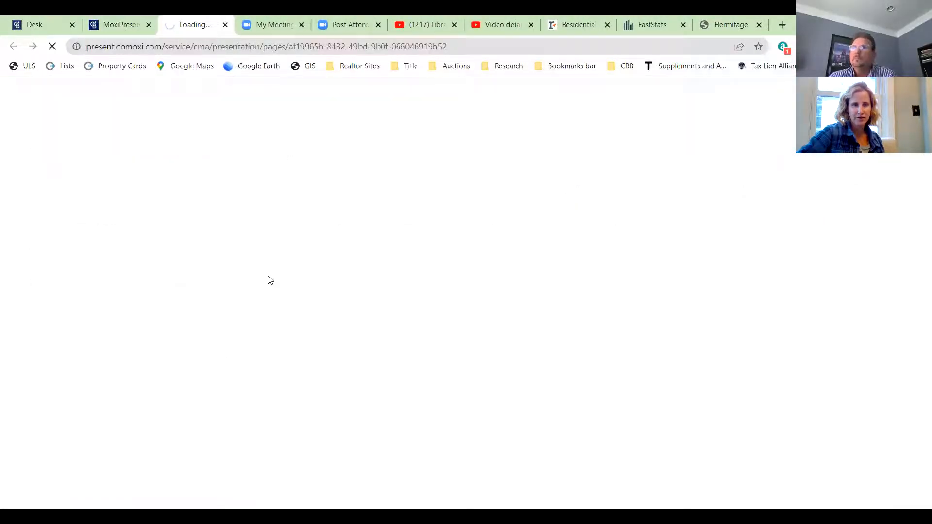
{"action": "left_click", "coordinate": [225, 24]}
{"action": "left_click", "coordinate": [201, 240]}
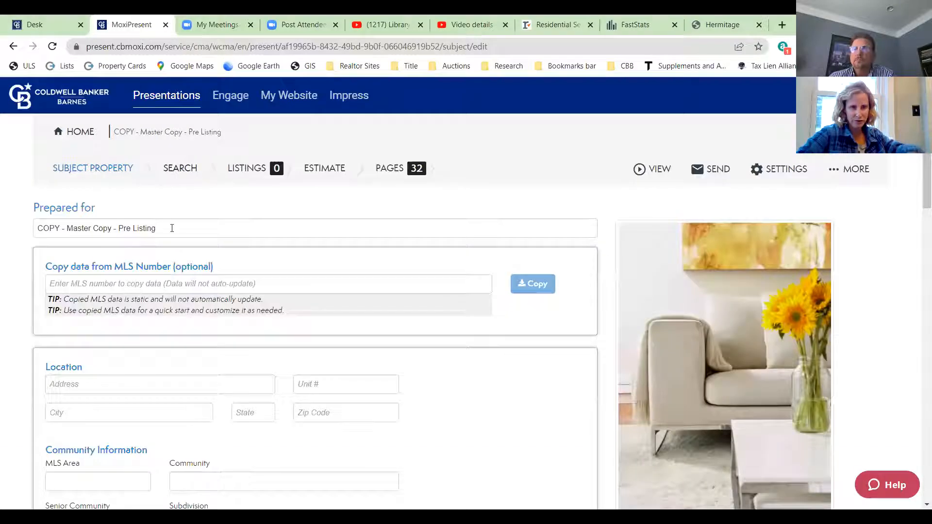
{"action": "left_click_drag", "start_coordinate": [160, 227], "coordinate": [26, 219]}
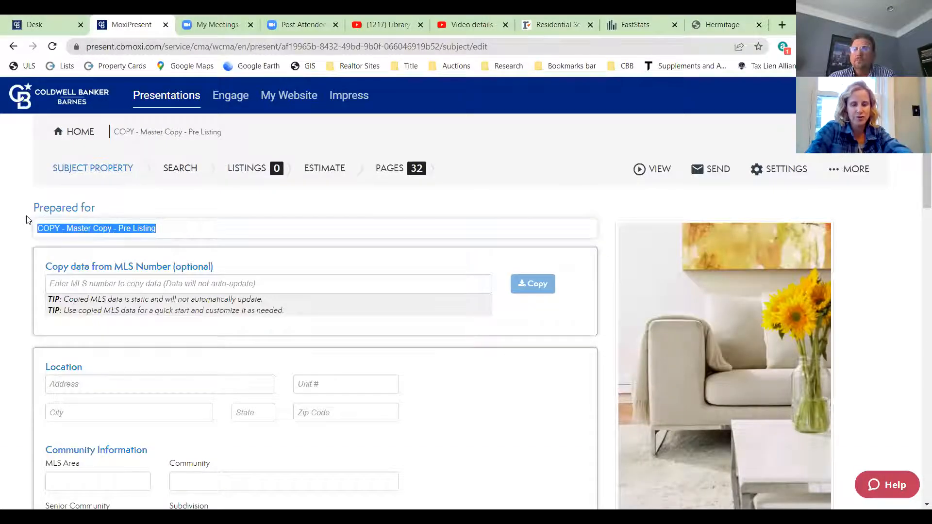
{"action": "type", "text": "Mr Smith"}
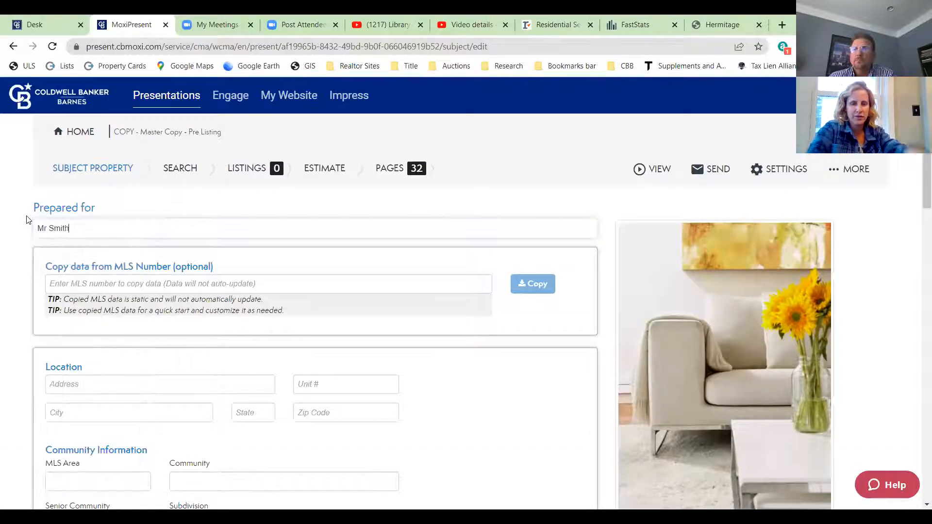
{"action": "scroll", "coordinate": [915, 406], "scroll_direction": "down", "scroll_amount": 20}
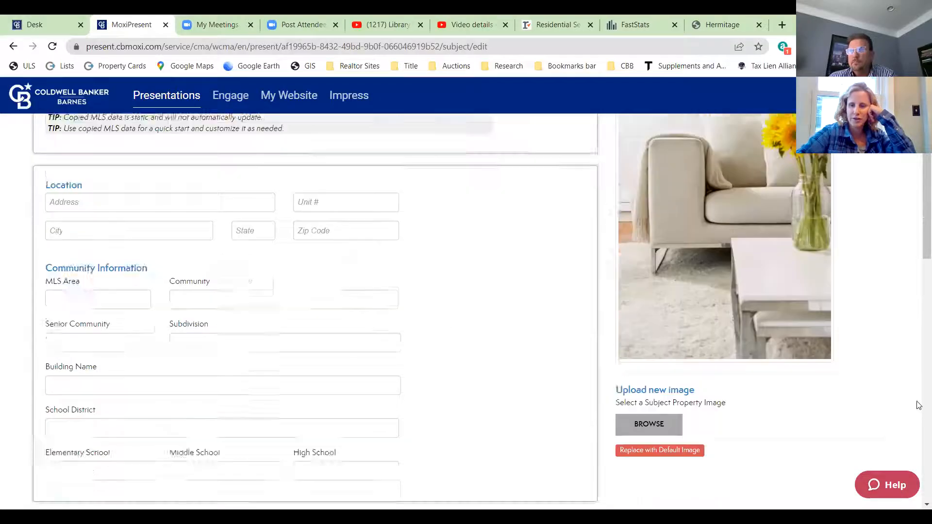
{"action": "left_click", "coordinate": [859, 466]}
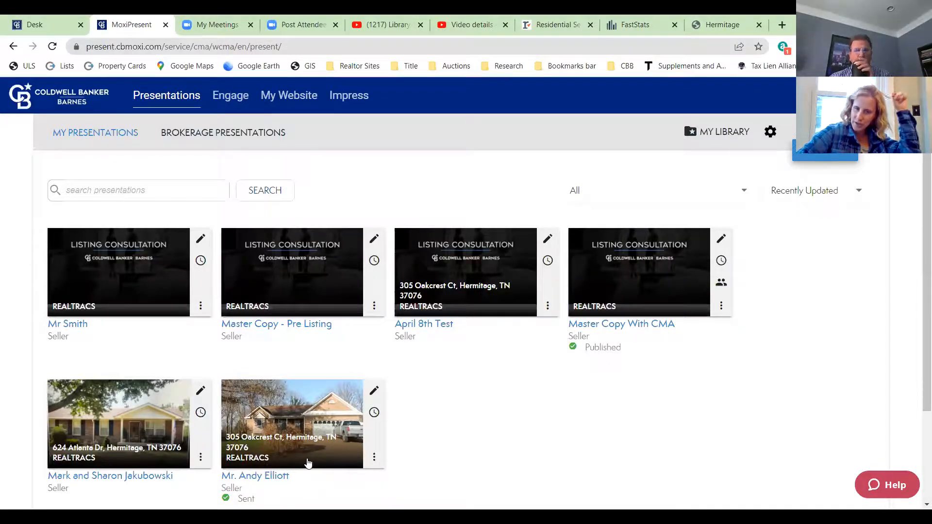
- Open the presentation marked Sent in its own browser tab
{"action": "left_click", "coordinate": [722, 307]}
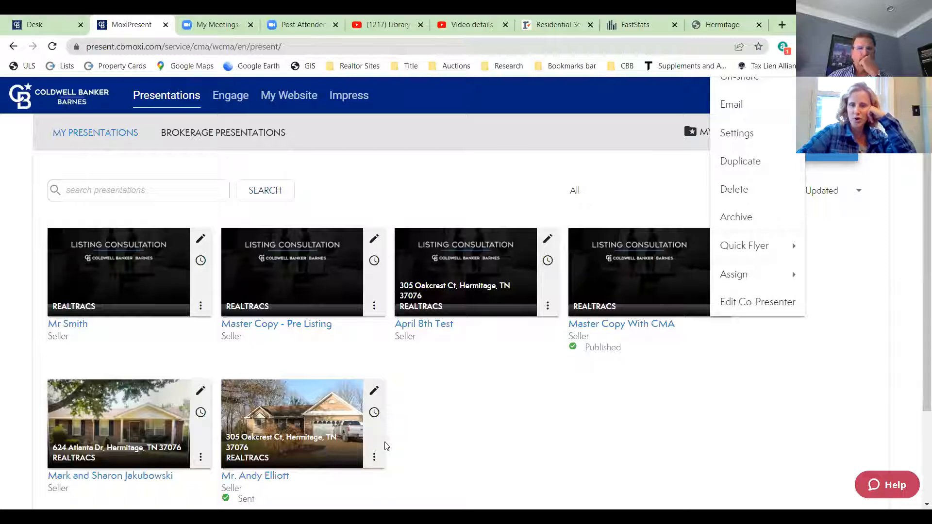
{"action": "left_click", "coordinate": [630, 422]}
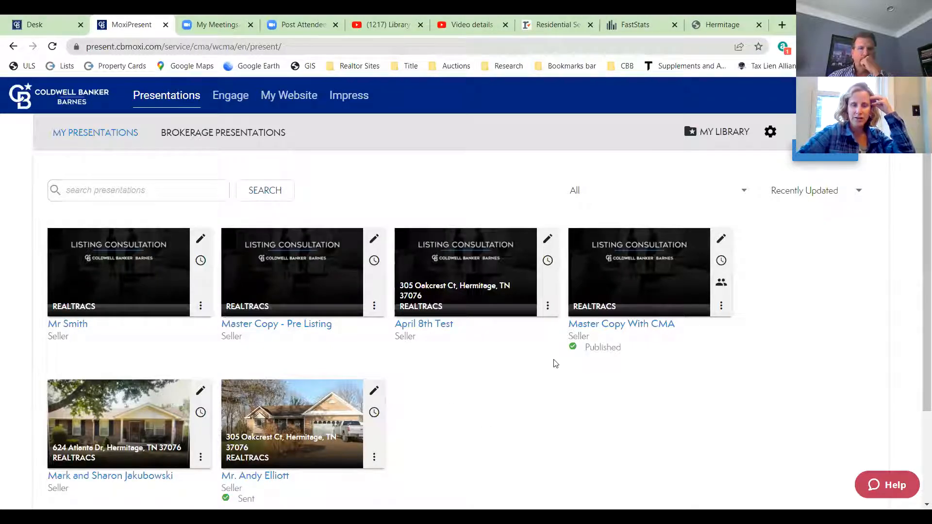
{"action": "scroll", "coordinate": [556, 363], "scroll_direction": "down", "scroll_amount": 2}
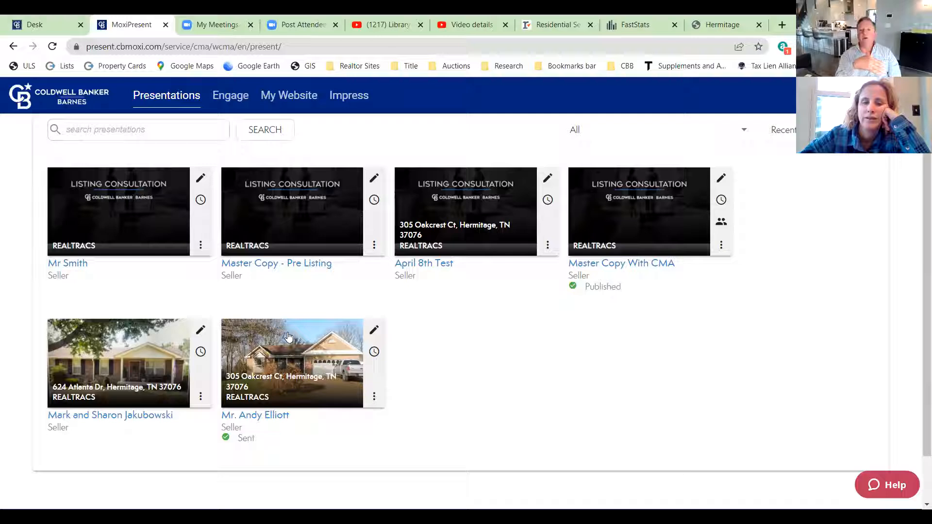
{"action": "left_click", "coordinate": [311, 344]}
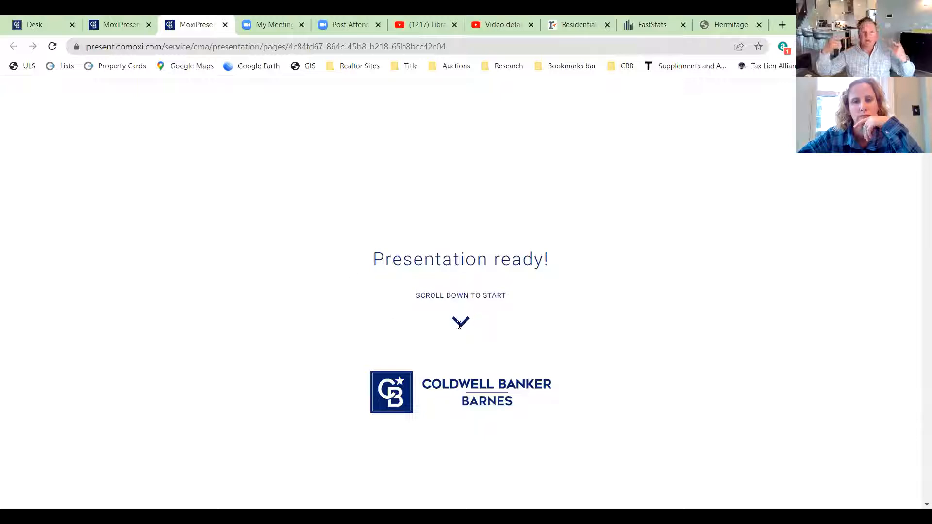
- Scroll the Listing Consultation preview, then return to the presentations list tab
{"action": "scroll", "coordinate": [525, 307], "scroll_direction": "down", "scroll_amount": 2}
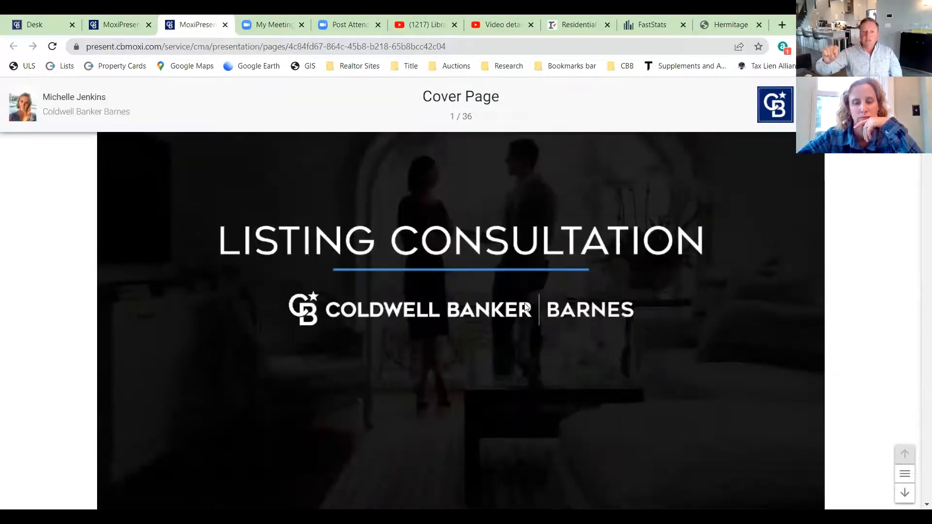
{"action": "scroll", "coordinate": [524, 303], "scroll_direction": "down", "scroll_amount": 5}
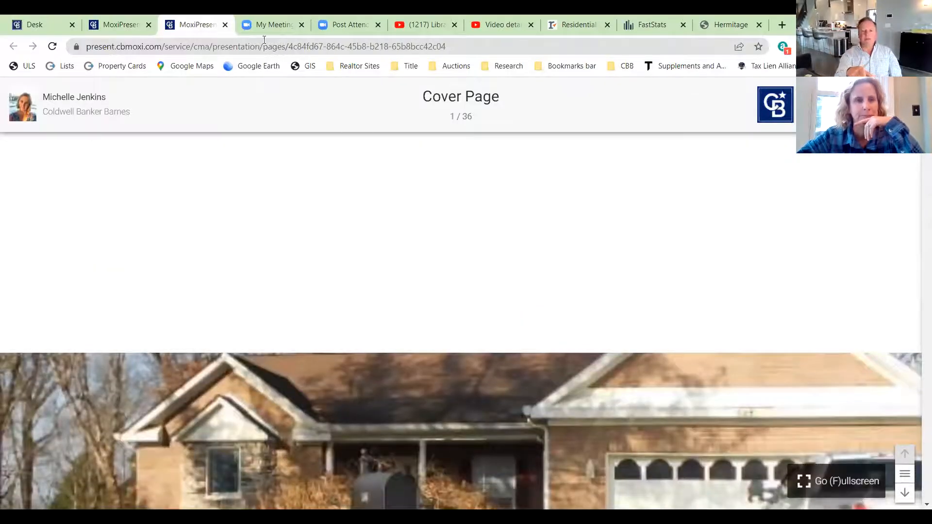
{"action": "left_click", "coordinate": [140, 31]}
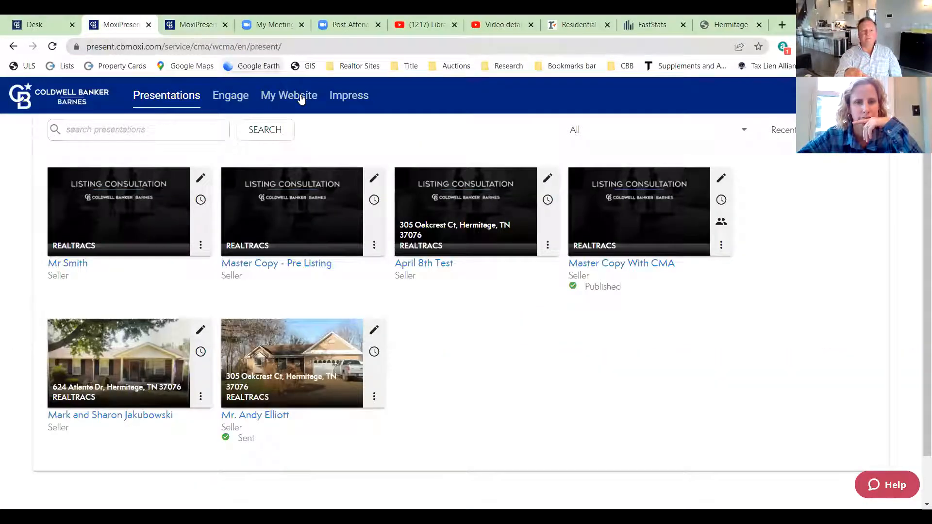
- Email Master Copy - Pre Listing with the portrait PDF to the agent's own e-mail address
{"action": "left_click", "coordinate": [374, 245]}
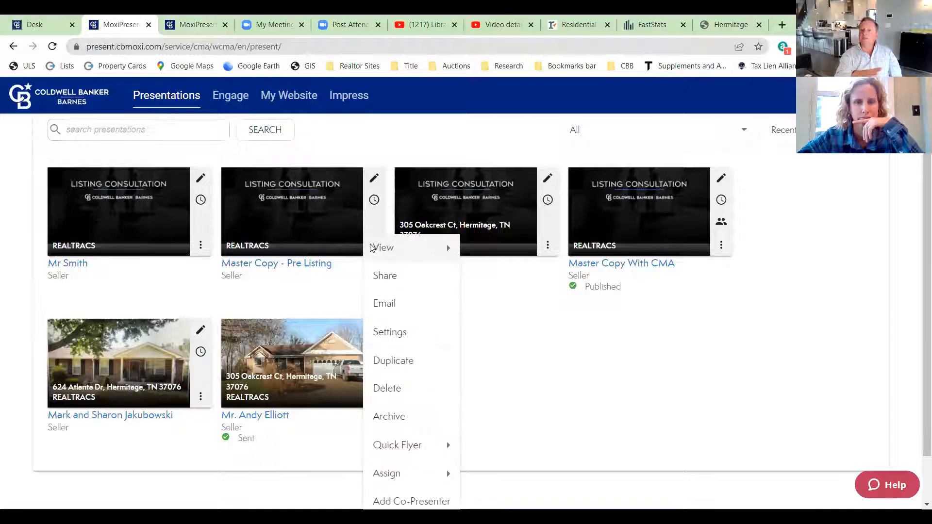
{"action": "left_click", "coordinate": [390, 304]}
{"action": "left_click", "coordinate": [220, 211]}
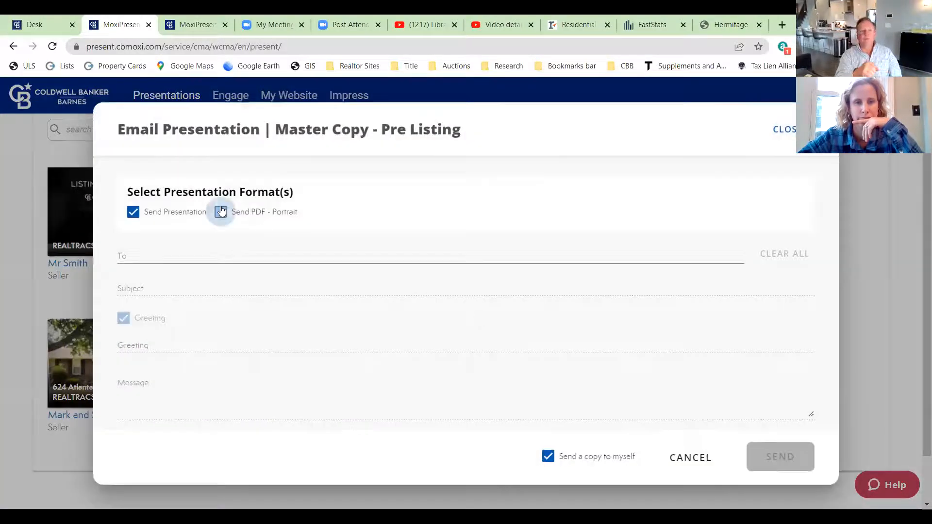
{"action": "left_click", "coordinate": [149, 261]}
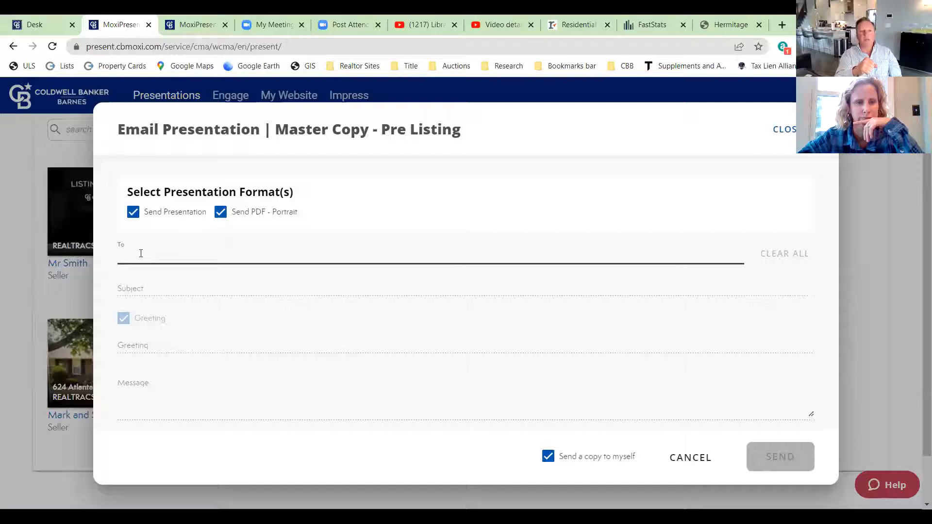
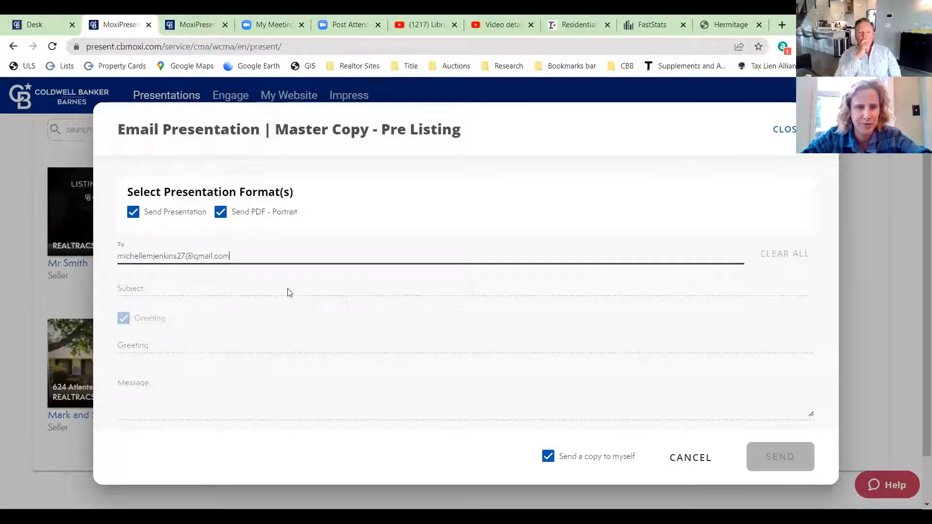
{"action": "left_click", "coordinate": [162, 294]}
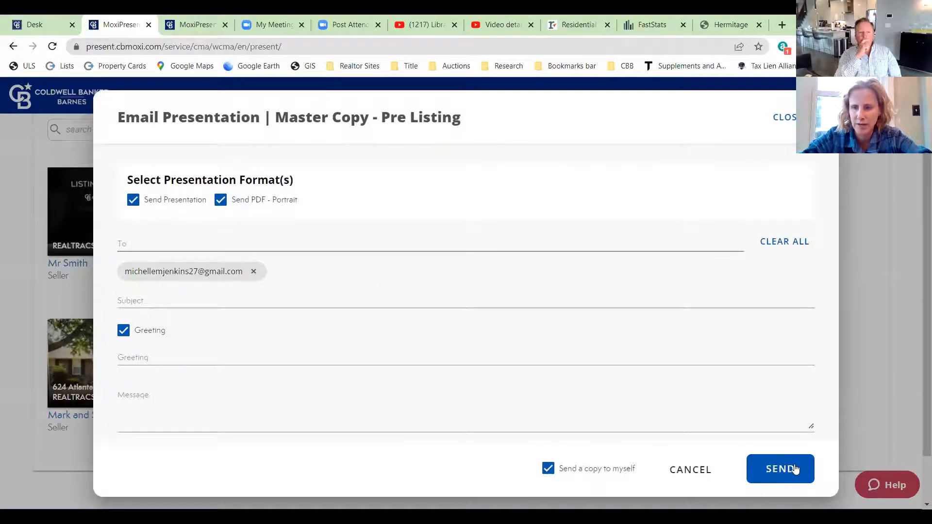
{"action": "left_click", "coordinate": [789, 464]}
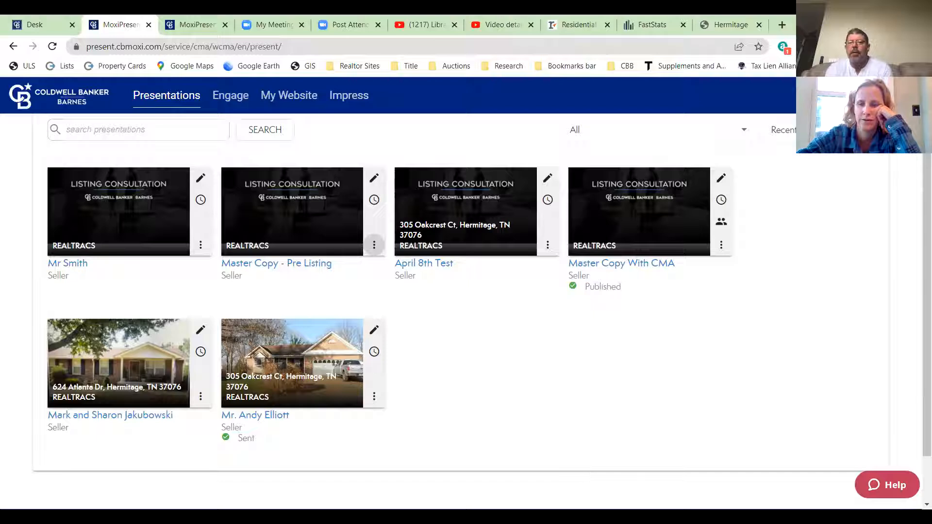
- In a new tab, open the newest Seller Presentation email in Gmail
{"action": "left_click", "coordinate": [782, 27]}
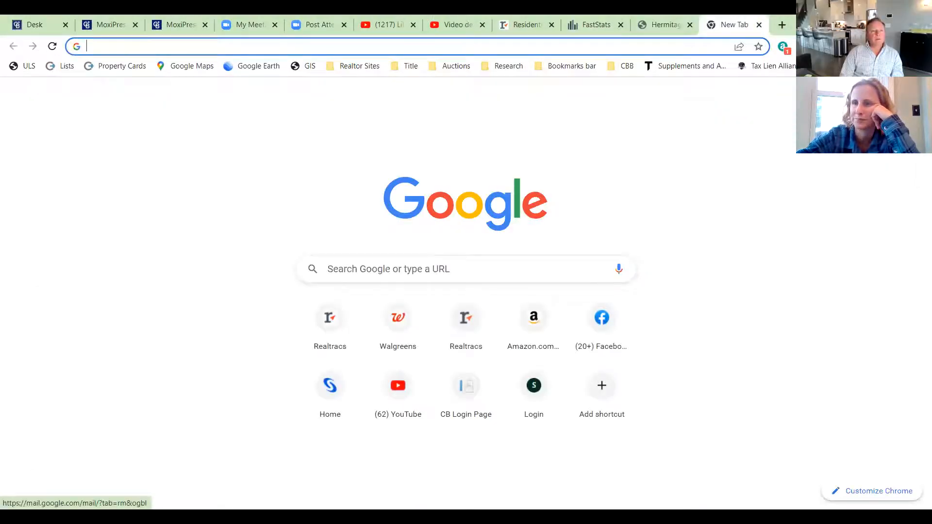
{"action": "left_click", "coordinate": [831, 94]}
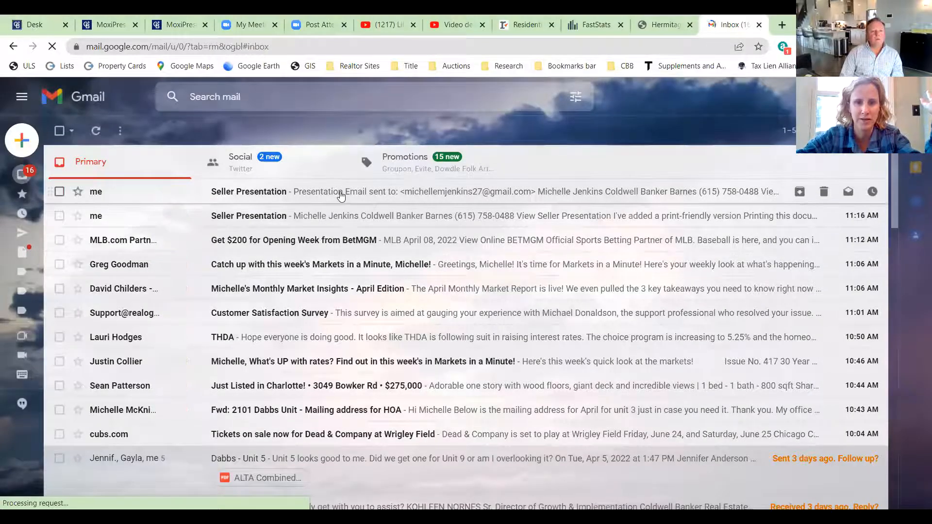
{"action": "left_click", "coordinate": [340, 193]}
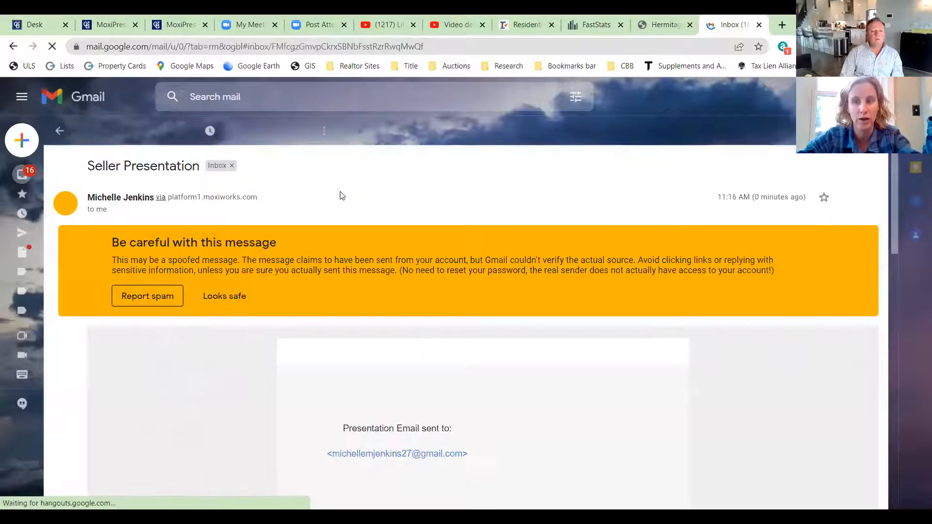
{"action": "scroll", "coordinate": [565, 360], "scroll_direction": "down", "scroll_amount": 1}
{"action": "scroll", "coordinate": [565, 360], "scroll_direction": "down", "scroll_amount": 10}
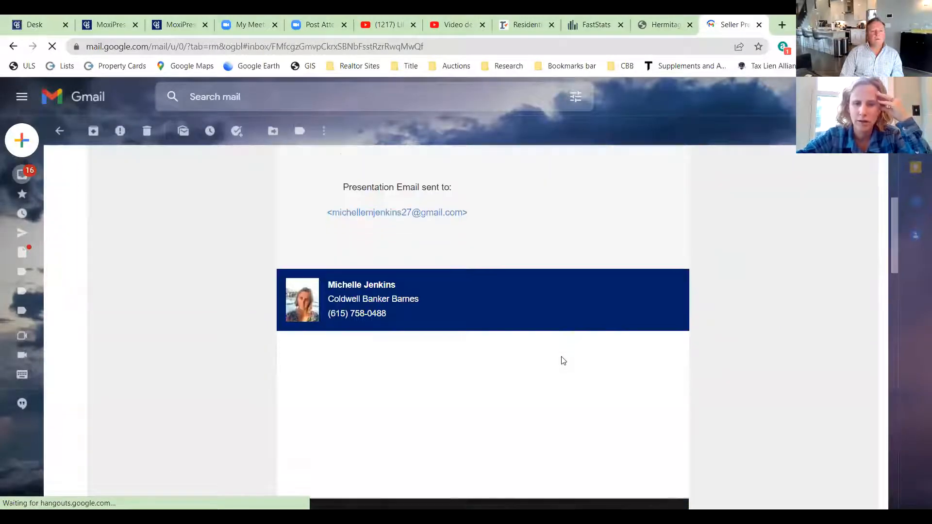
{"action": "scroll", "coordinate": [561, 360], "scroll_direction": "down", "scroll_amount": 2}
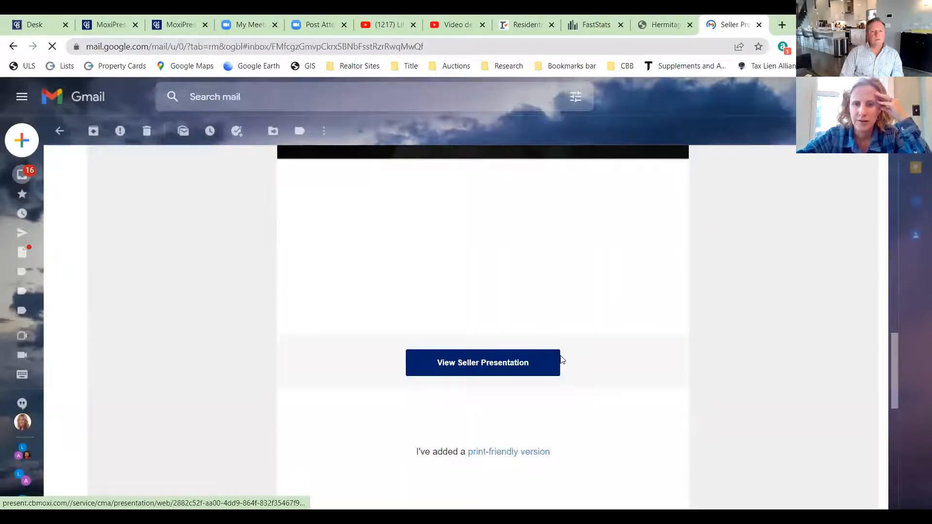
- View the web seller presentation, then return to the email's print-friendly link
{"action": "left_click", "coordinate": [479, 364]}
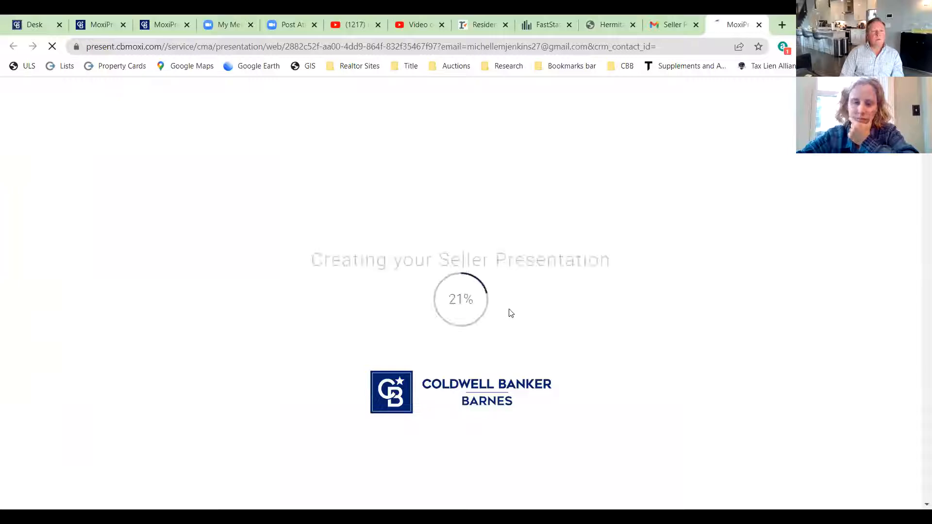
{"action": "left_click", "coordinate": [680, 14]}
{"action": "left_click", "coordinate": [49, 130]}
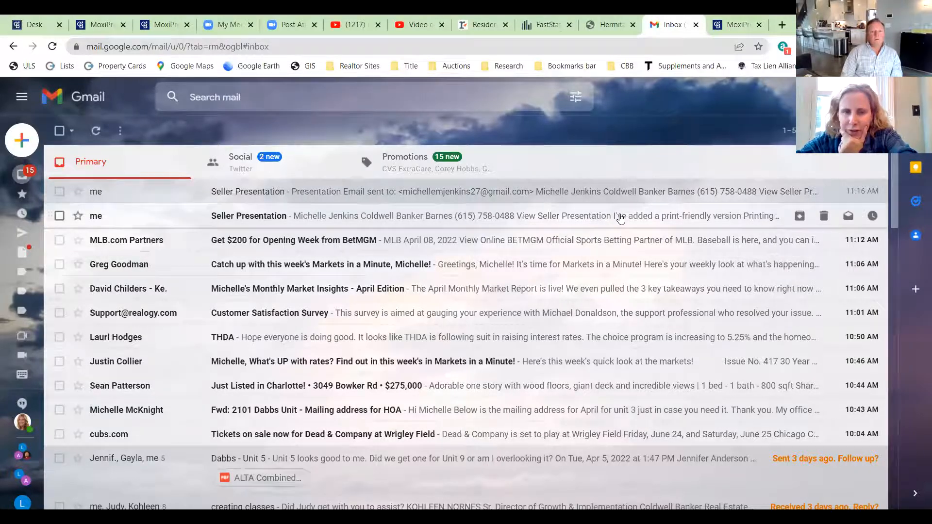
{"action": "scroll", "coordinate": [317, 349], "scroll_direction": "down", "scroll_amount": 15}
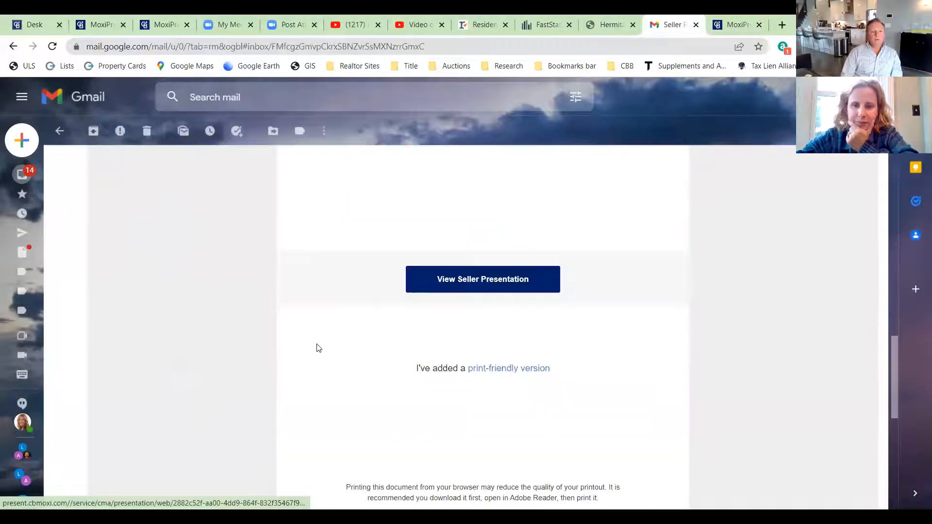
{"action": "scroll", "coordinate": [330, 335], "scroll_direction": "down", "scroll_amount": 1}
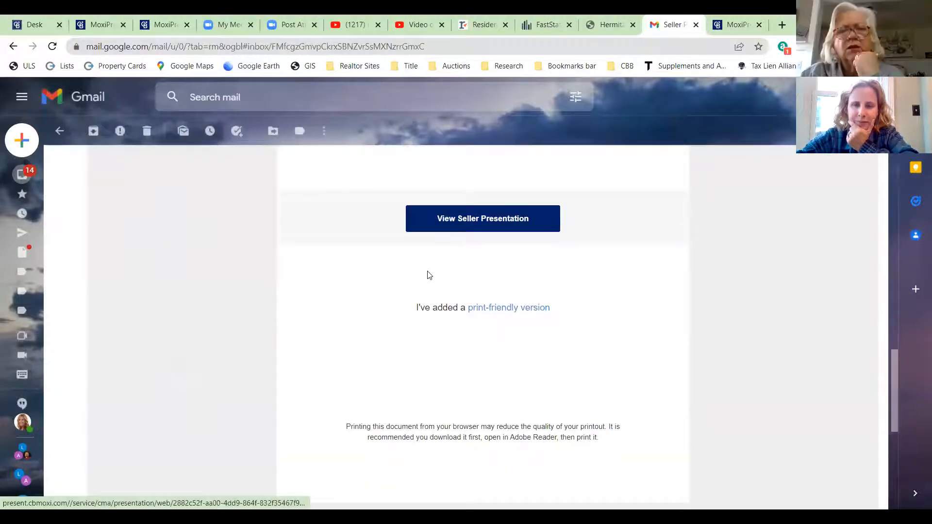
{"action": "scroll", "coordinate": [429, 275], "scroll_direction": "down", "scroll_amount": 1}
- Open the 33-page print-friendly PDF and page through to the relocation partners page
{"action": "left_click", "coordinate": [503, 250]}
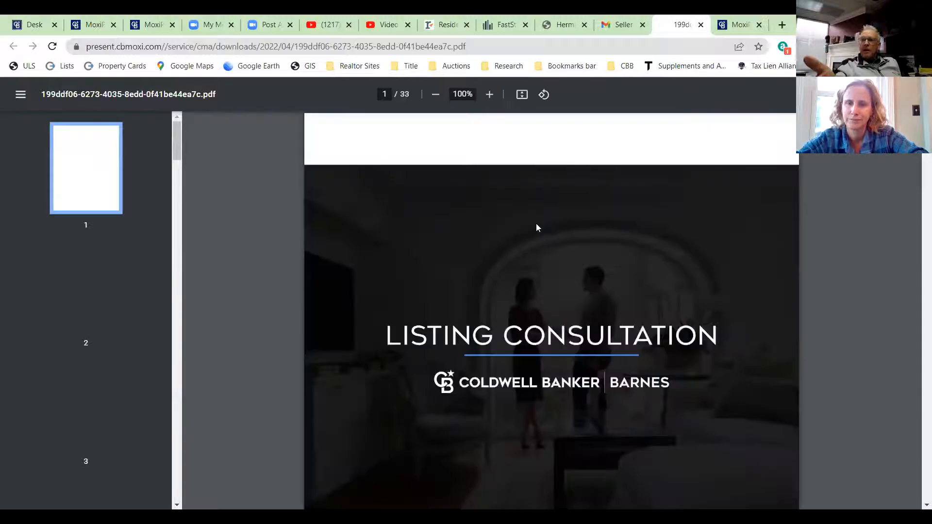
{"action": "scroll", "coordinate": [646, 197], "scroll_direction": "down", "scroll_amount": 14}
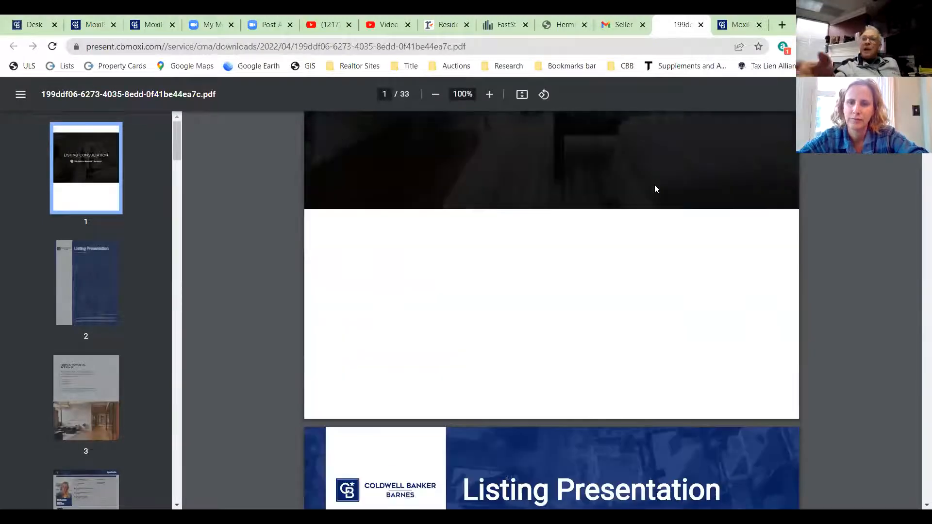
{"action": "scroll", "coordinate": [654, 188], "scroll_direction": "down", "scroll_amount": 9}
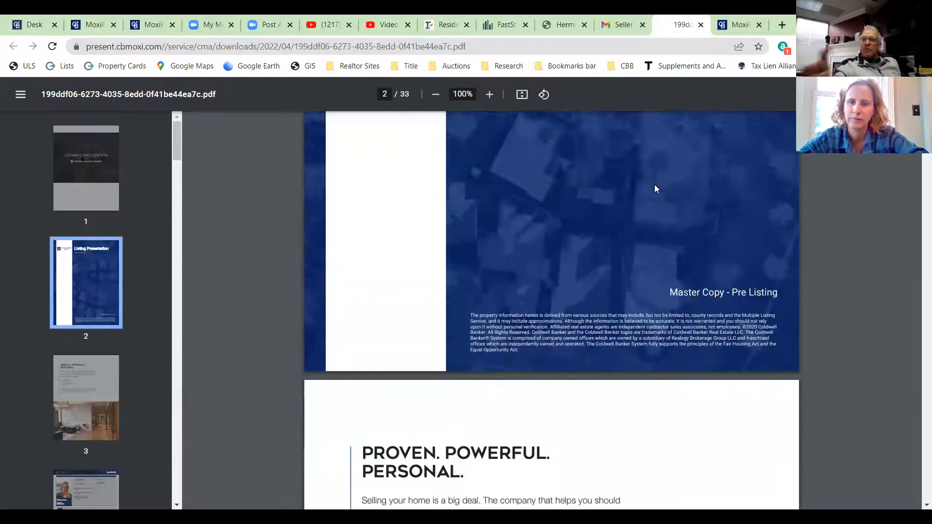
{"action": "scroll", "coordinate": [387, 241], "scroll_direction": "down", "scroll_amount": 2}
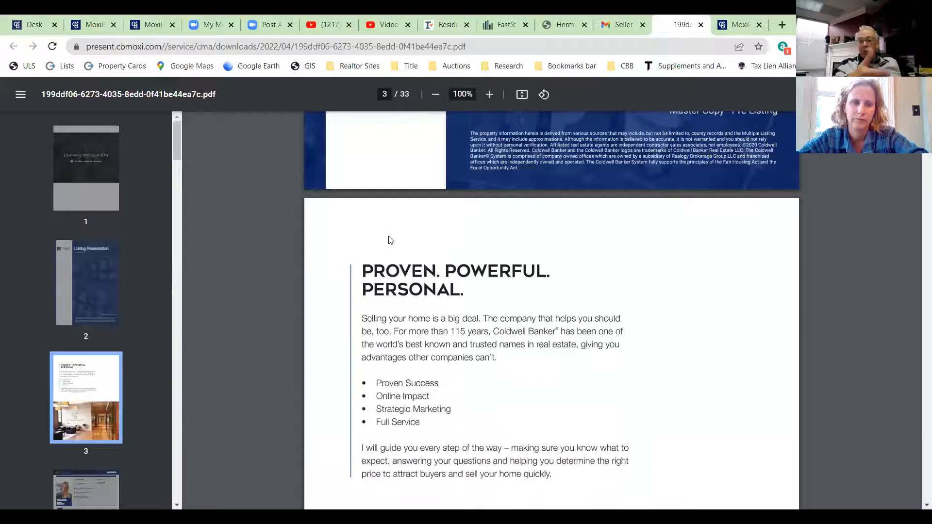
{"action": "scroll", "coordinate": [339, 232], "scroll_direction": "down", "scroll_amount": 1}
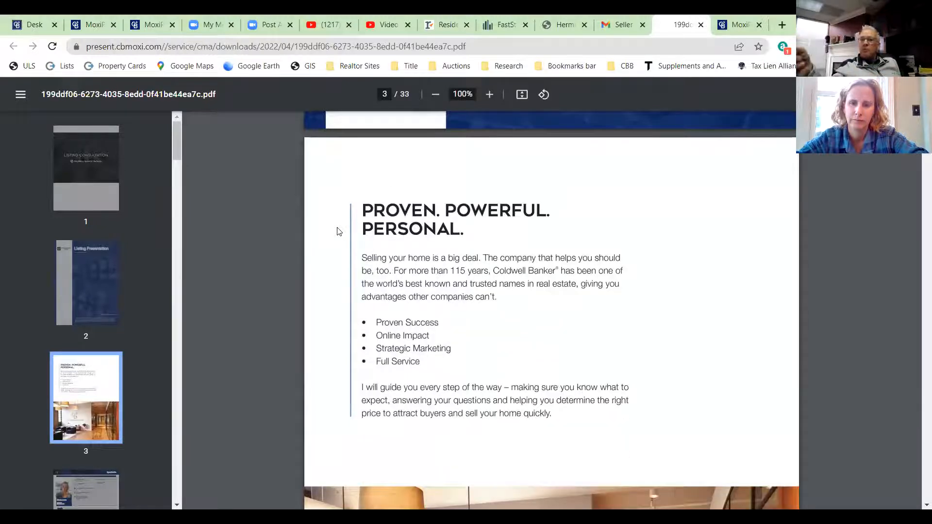
{"action": "scroll", "coordinate": [338, 232], "scroll_direction": "down", "scroll_amount": 14}
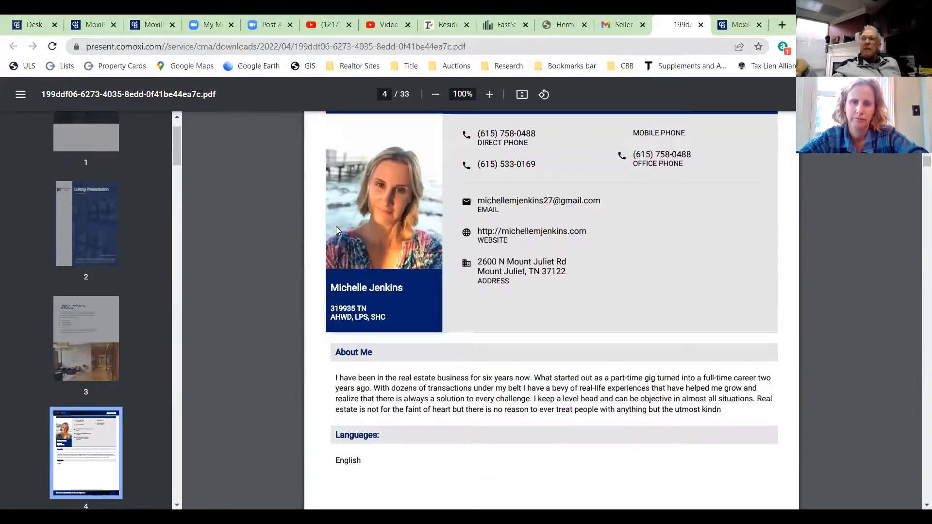
{"action": "scroll", "coordinate": [336, 227], "scroll_direction": "down", "scroll_amount": 10}
{"action": "scroll", "coordinate": [338, 231], "scroll_direction": "down", "scroll_amount": 10}
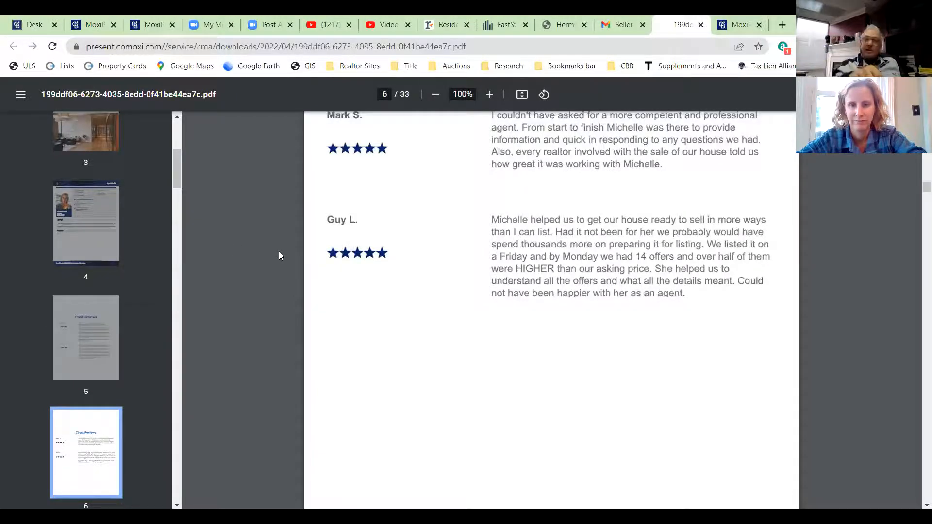
{"action": "scroll", "coordinate": [279, 256], "scroll_direction": "down", "scroll_amount": 3}
{"action": "scroll", "coordinate": [279, 256], "scroll_direction": "down", "scroll_amount": 15}
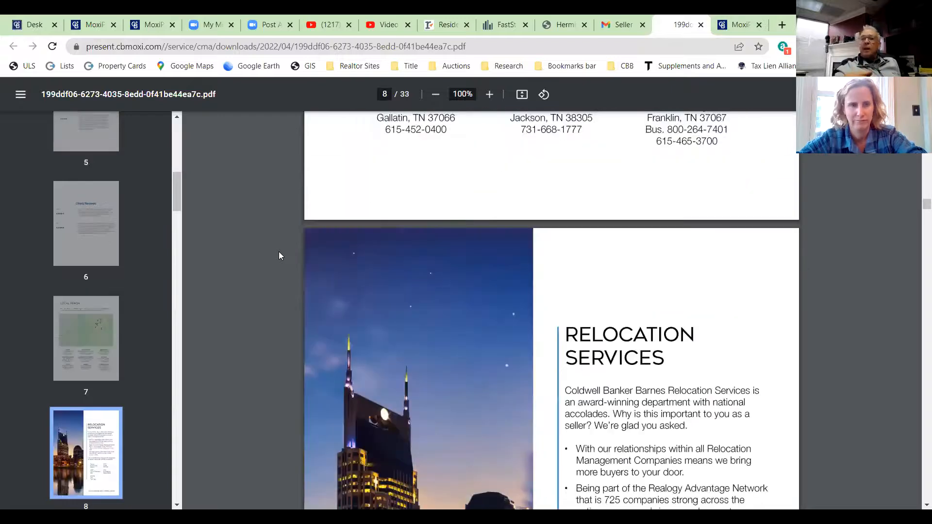
{"action": "scroll", "coordinate": [278, 255], "scroll_direction": "down", "scroll_amount": 8}
- Page through the PDF from page 8 to the Step by Step page 33
{"action": "left_click_drag", "start_coordinate": [177, 206], "coordinate": [171, 460]}
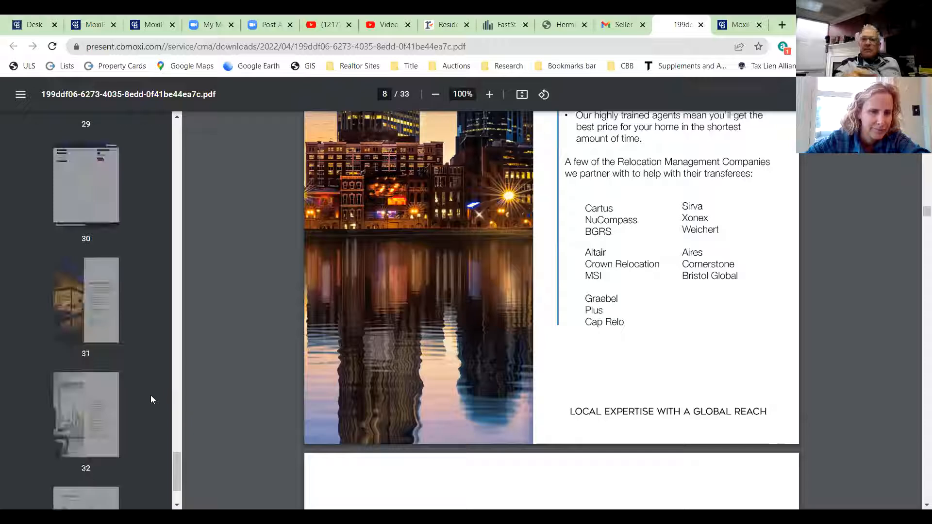
{"action": "scroll", "coordinate": [119, 373], "scroll_direction": "up", "scroll_amount": 5}
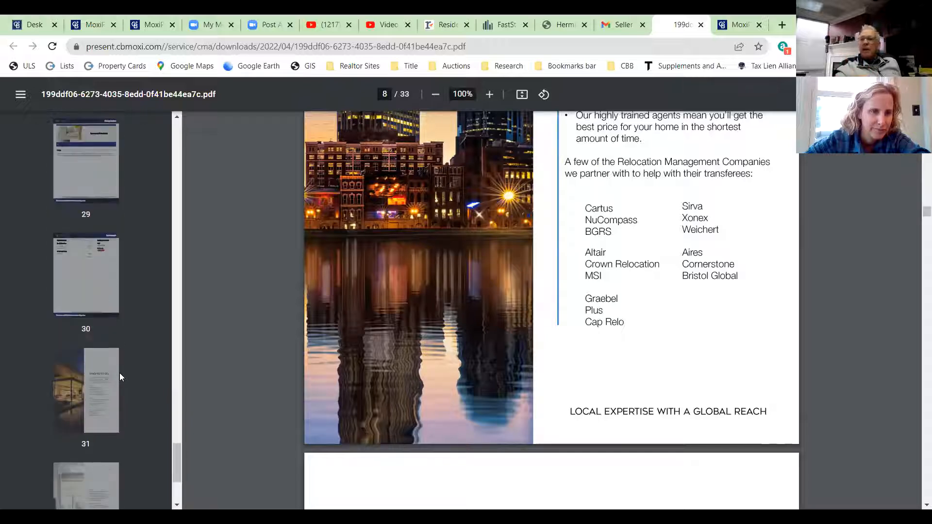
{"action": "scroll", "coordinate": [119, 376], "scroll_direction": "up", "scroll_amount": 10}
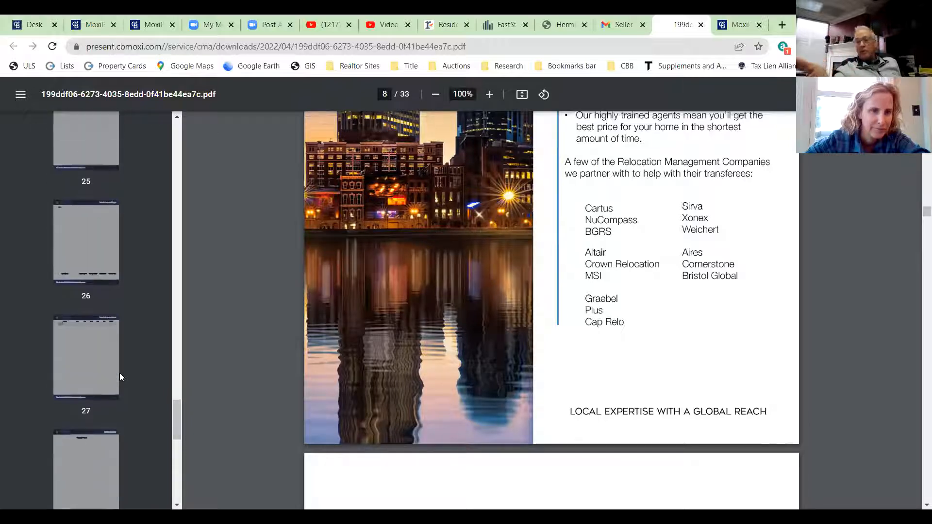
{"action": "scroll", "coordinate": [121, 377], "scroll_direction": "up", "scroll_amount": 2}
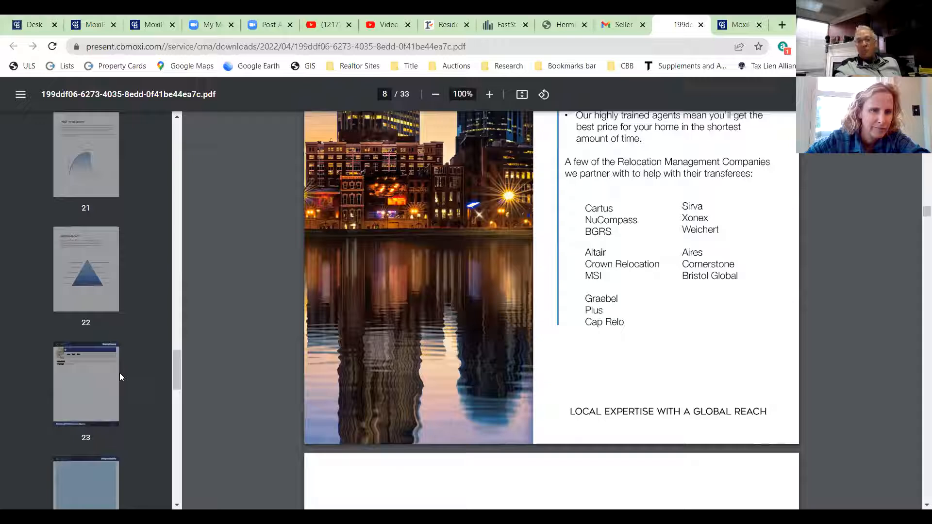
{"action": "scroll", "coordinate": [119, 376], "scroll_direction": "up", "scroll_amount": 10}
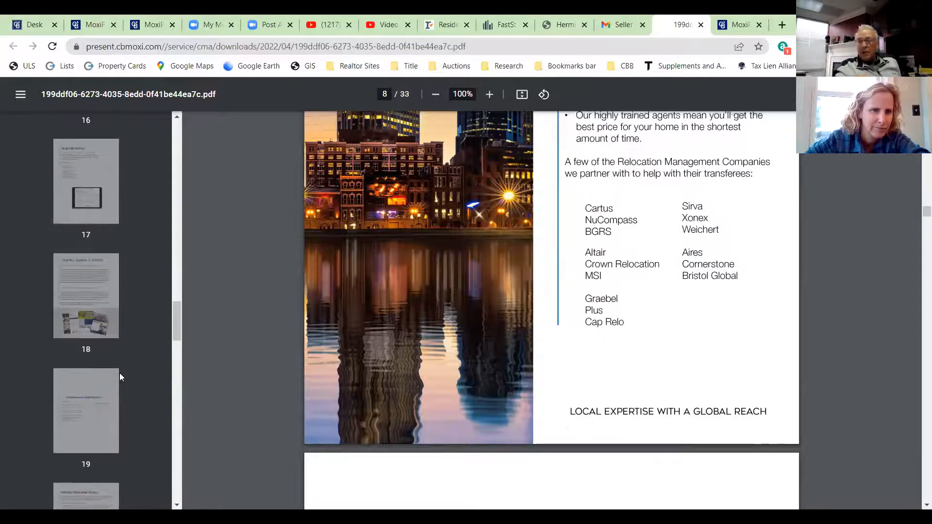
{"action": "scroll", "coordinate": [120, 377], "scroll_direction": "down", "scroll_amount": 4}
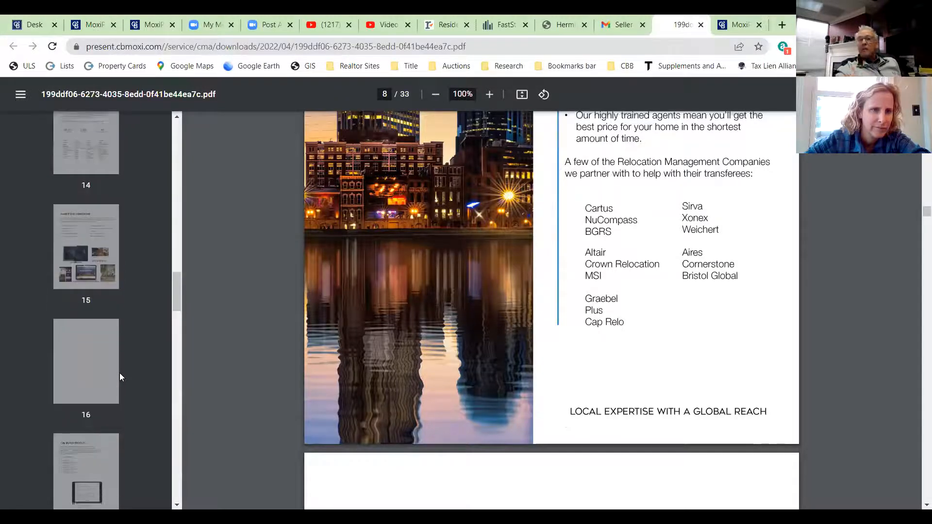
{"action": "scroll", "coordinate": [121, 377], "scroll_direction": "down", "scroll_amount": 8}
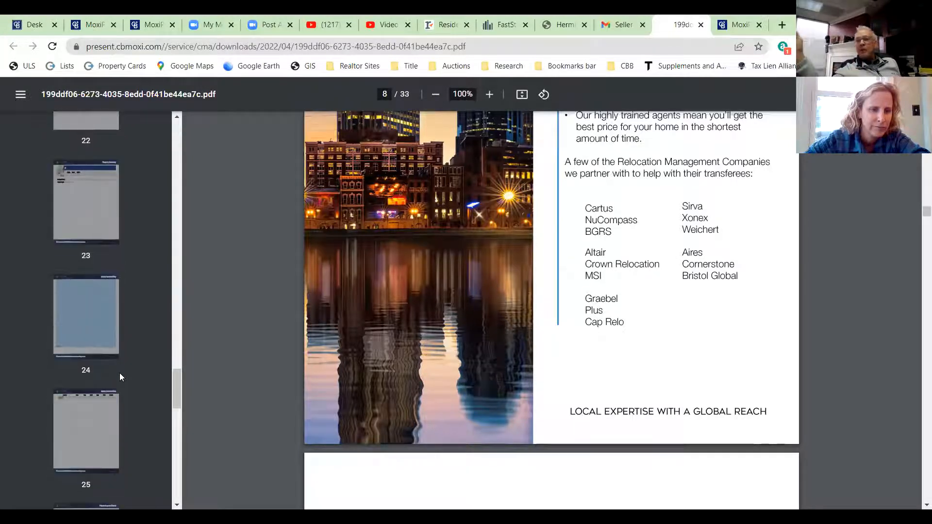
{"action": "scroll", "coordinate": [120, 376], "scroll_direction": "down", "scroll_amount": 12}
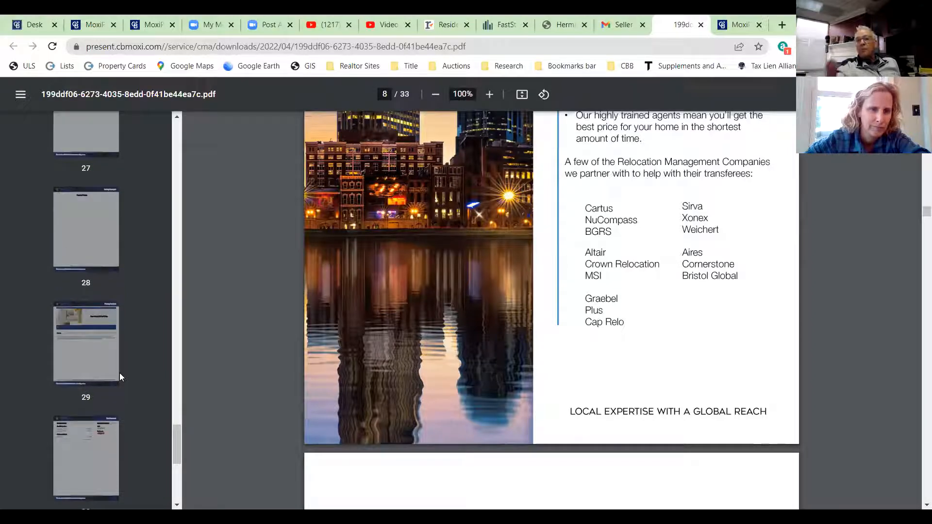
{"action": "scroll", "coordinate": [120, 376], "scroll_direction": "down", "scroll_amount": 4}
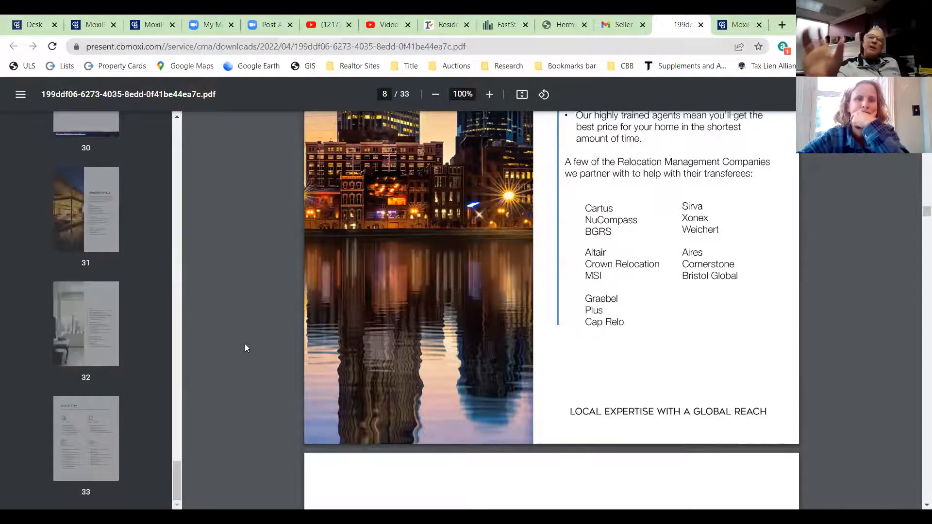
{"action": "scroll", "coordinate": [245, 344], "scroll_direction": "down", "scroll_amount": 3}
{"action": "scroll", "coordinate": [245, 344], "scroll_direction": "down", "scroll_amount": 10}
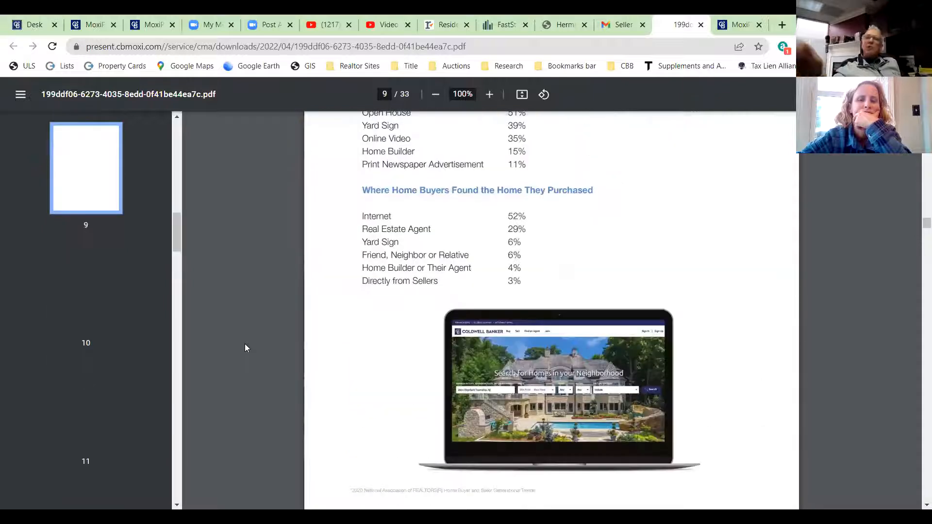
{"action": "scroll", "coordinate": [245, 344], "scroll_direction": "down", "scroll_amount": 20}
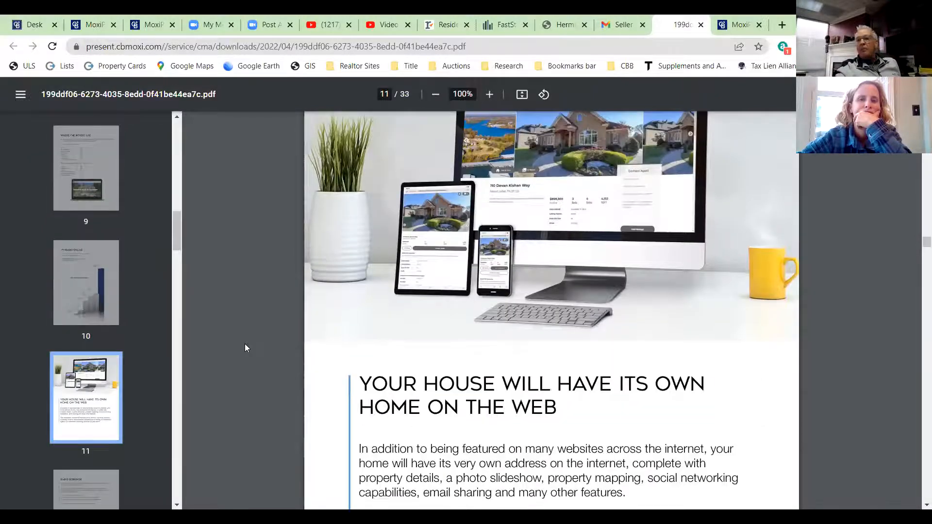
{"action": "scroll", "coordinate": [246, 343], "scroll_direction": "down", "scroll_amount": 20}
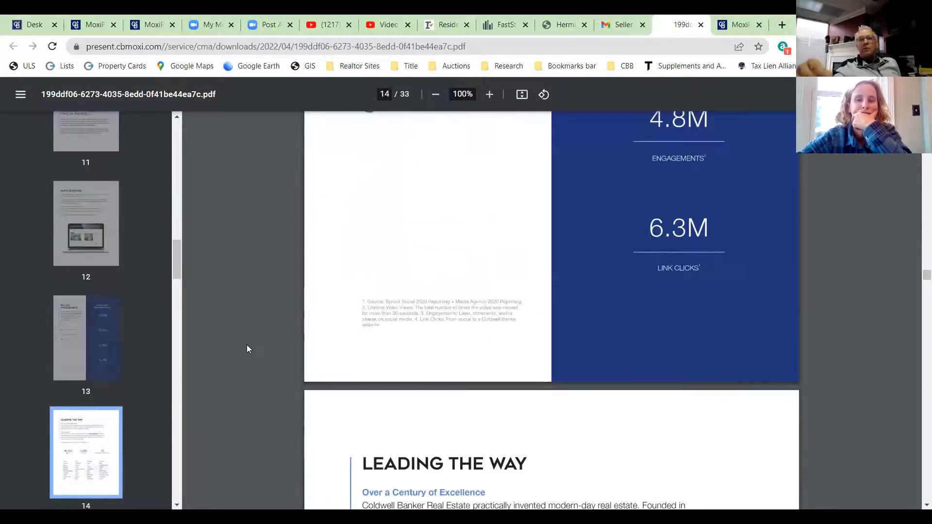
{"action": "scroll", "coordinate": [247, 346], "scroll_direction": "down", "scroll_amount": 20}
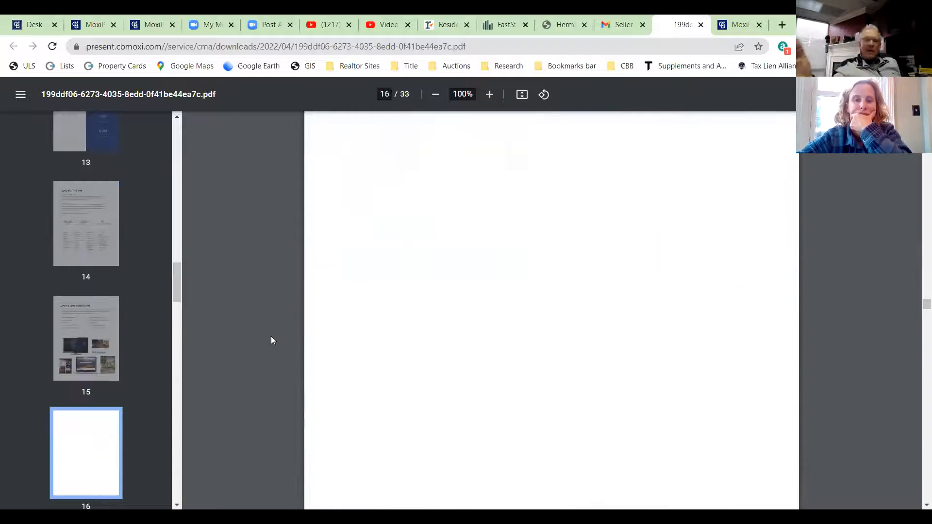
{"action": "scroll", "coordinate": [272, 340], "scroll_direction": "down", "scroll_amount": 20}
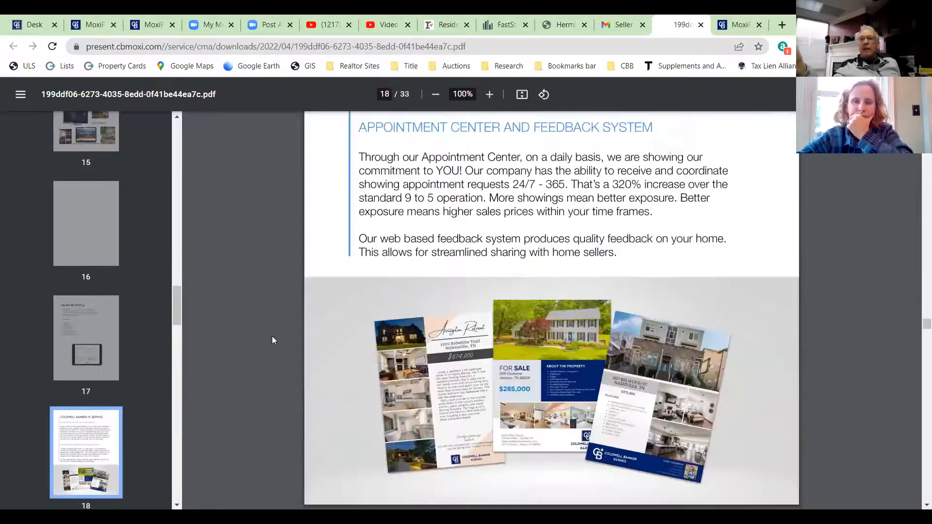
{"action": "scroll", "coordinate": [271, 339], "scroll_direction": "down", "scroll_amount": 20}
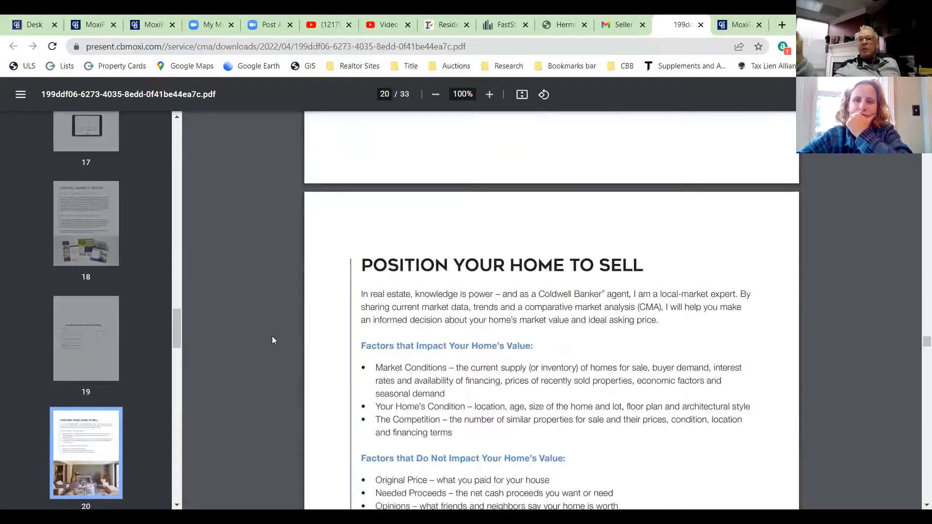
{"action": "scroll", "coordinate": [272, 339], "scroll_direction": "down", "scroll_amount": 20}
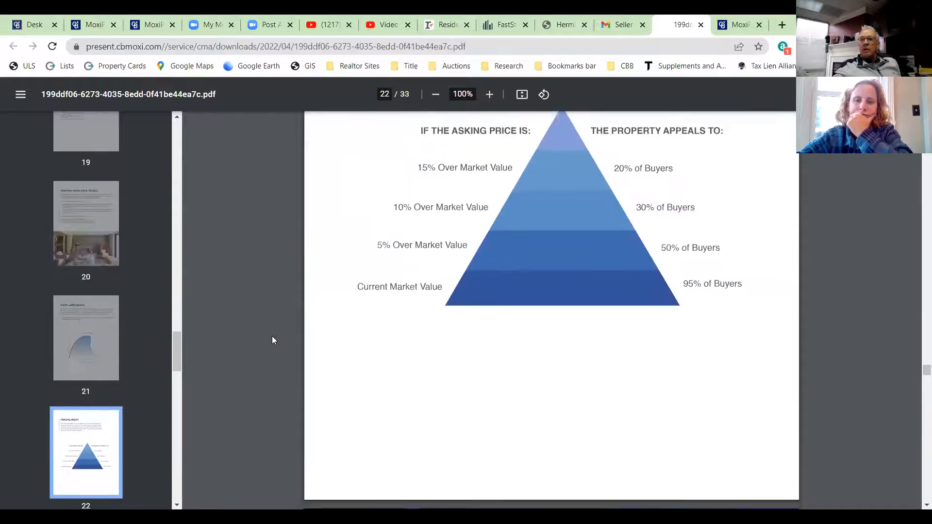
{"action": "scroll", "coordinate": [272, 340], "scroll_direction": "down", "scroll_amount": 8}
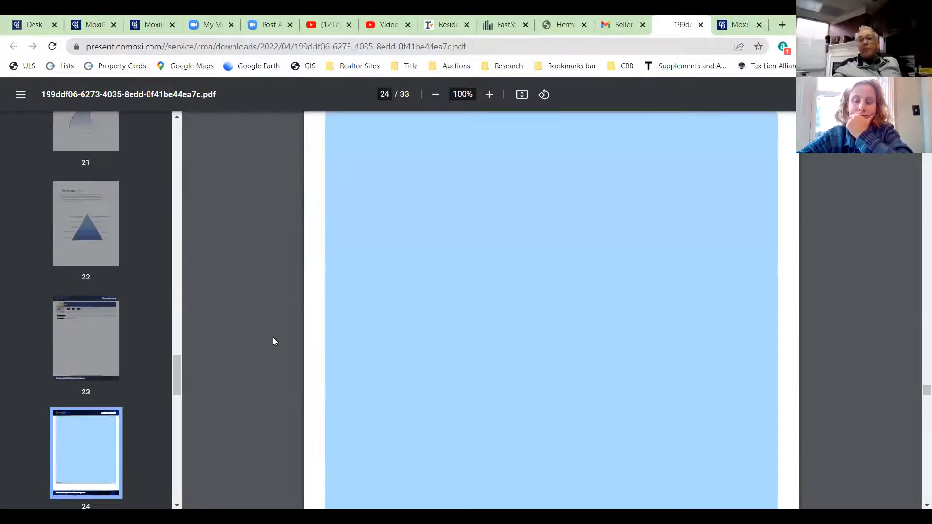
{"action": "scroll", "coordinate": [273, 337], "scroll_direction": "up", "scroll_amount": 5}
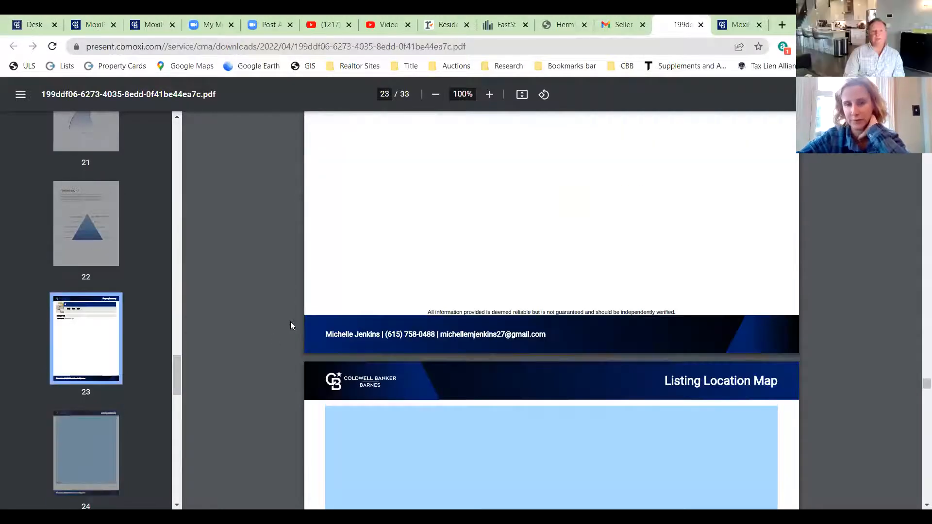
{"action": "scroll", "coordinate": [293, 322], "scroll_direction": "down", "scroll_amount": 5}
{"action": "scroll", "coordinate": [294, 323], "scroll_direction": "down", "scroll_amount": 10}
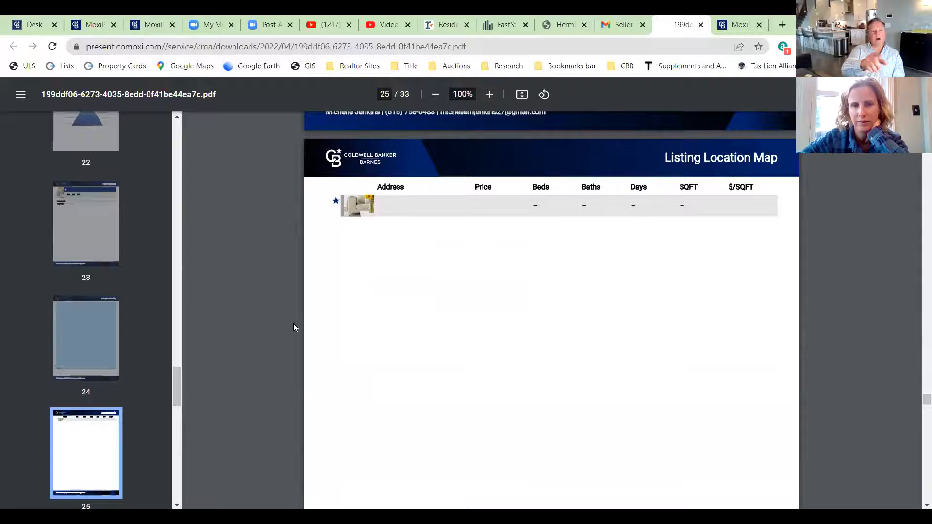
{"action": "scroll", "coordinate": [293, 323], "scroll_direction": "down", "scroll_amount": 12}
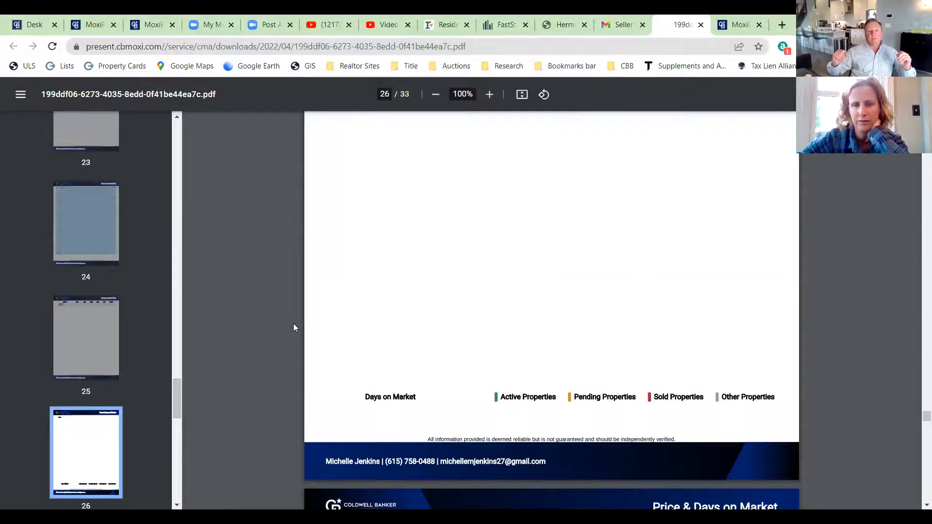
{"action": "scroll", "coordinate": [293, 323], "scroll_direction": "down", "scroll_amount": 15}
{"action": "scroll", "coordinate": [293, 323], "scroll_direction": "down", "scroll_amount": 10}
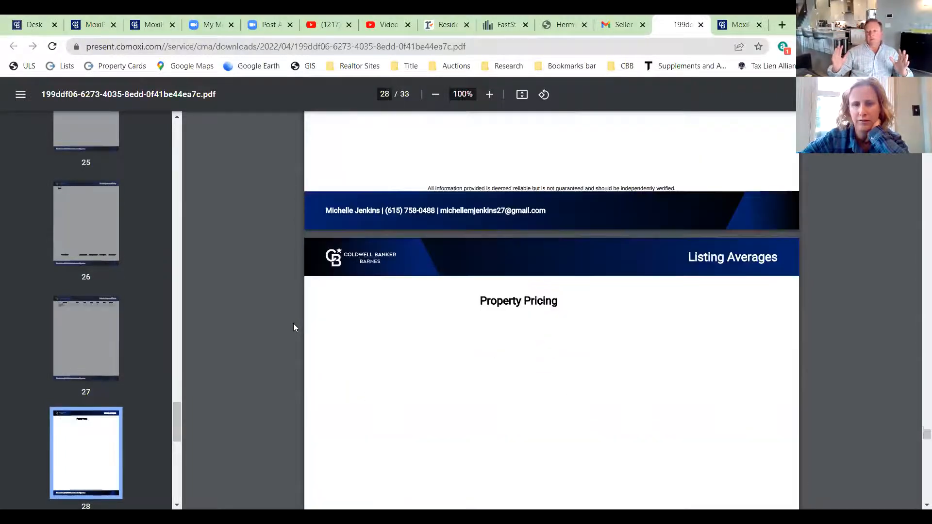
{"action": "scroll", "coordinate": [293, 323], "scroll_direction": "down", "scroll_amount": 5}
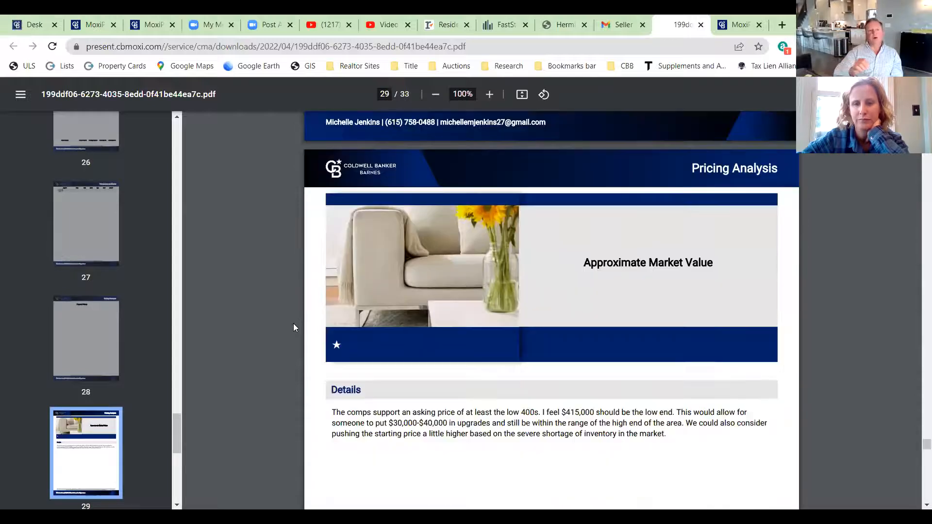
{"action": "scroll", "coordinate": [293, 323], "scroll_direction": "down", "scroll_amount": 7}
{"action": "scroll", "coordinate": [294, 323], "scroll_direction": "down", "scroll_amount": 15}
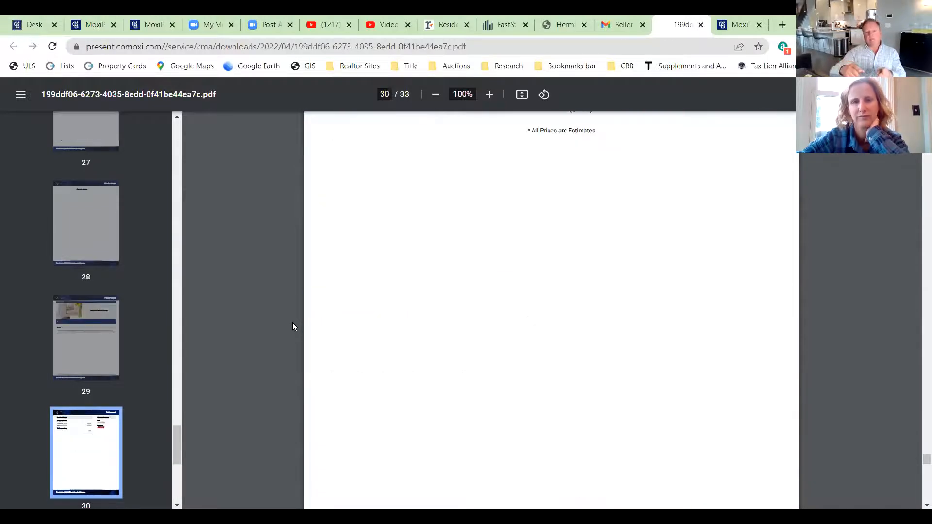
{"action": "scroll", "coordinate": [292, 322], "scroll_direction": "down", "scroll_amount": 8}
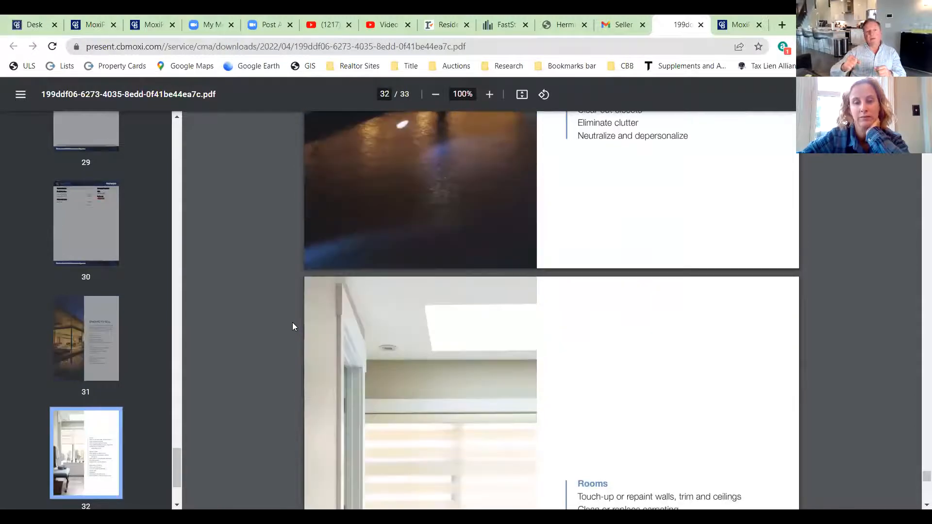
{"action": "scroll", "coordinate": [292, 323], "scroll_direction": "down", "scroll_amount": 12}
{"action": "scroll", "coordinate": [291, 321], "scroll_direction": "down", "scroll_amount": 5}
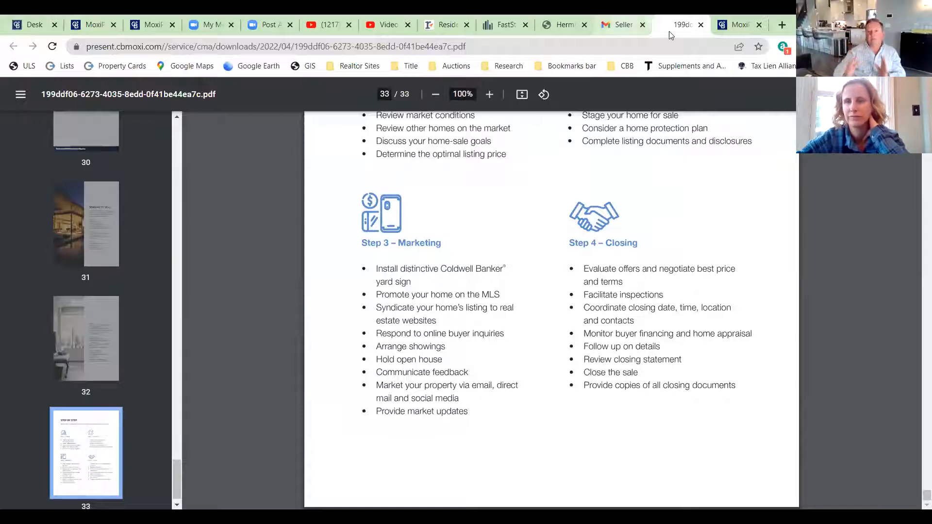
- Glance at the web presentation tab, then return to the PDF's final pages
{"action": "key", "text": "ctrl+Tab"}
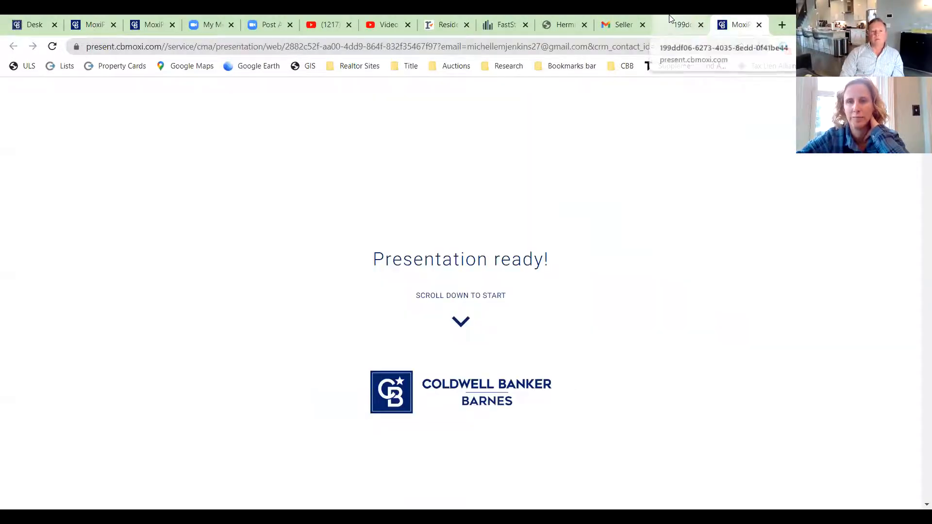
{"action": "left_click", "coordinate": [670, 19]}
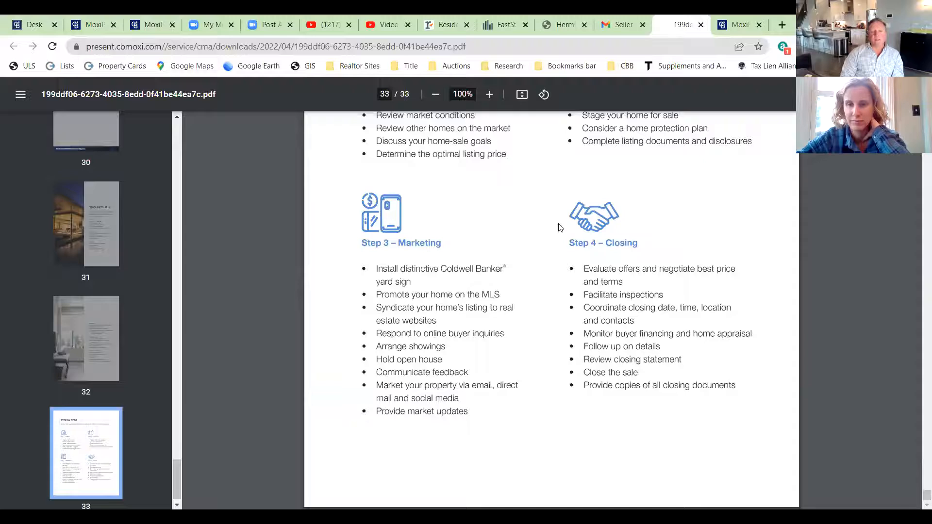
{"action": "scroll", "coordinate": [560, 228], "scroll_direction": "up", "scroll_amount": 1}
{"action": "scroll", "coordinate": [558, 226], "scroll_direction": "up", "scroll_amount": 3}
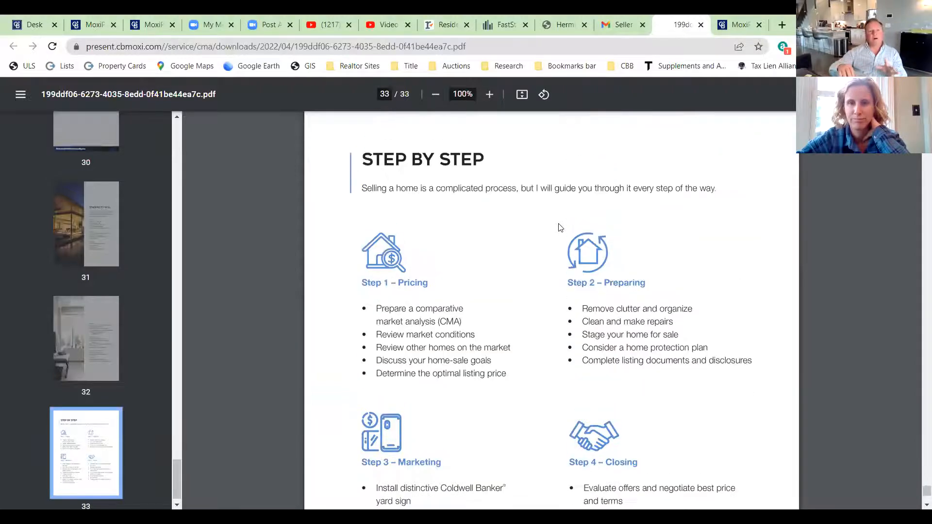
{"action": "scroll", "coordinate": [558, 225], "scroll_direction": "up", "scroll_amount": 1}
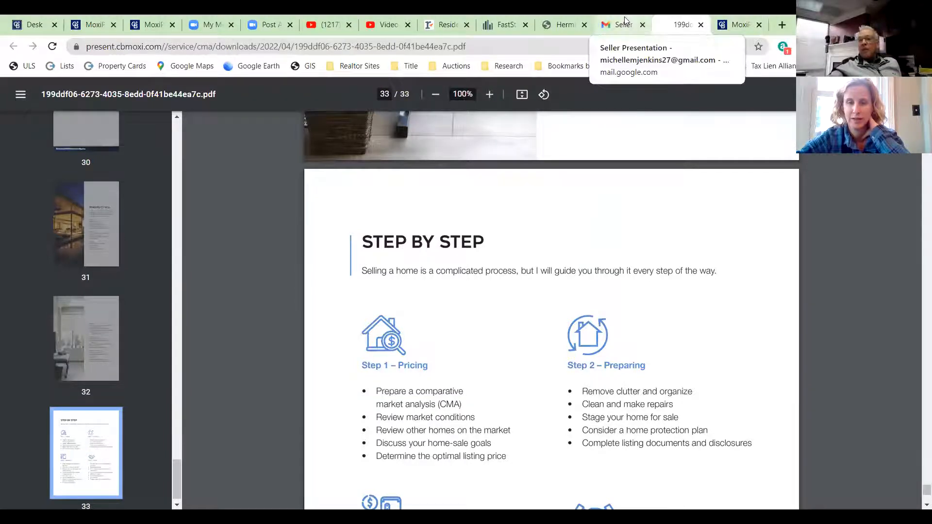
- From the presentations list, open the first presentation's Email form with only Send Presentation checked
{"action": "left_click", "coordinate": [163, 19]}
{"action": "left_click", "coordinate": [100, 19]}
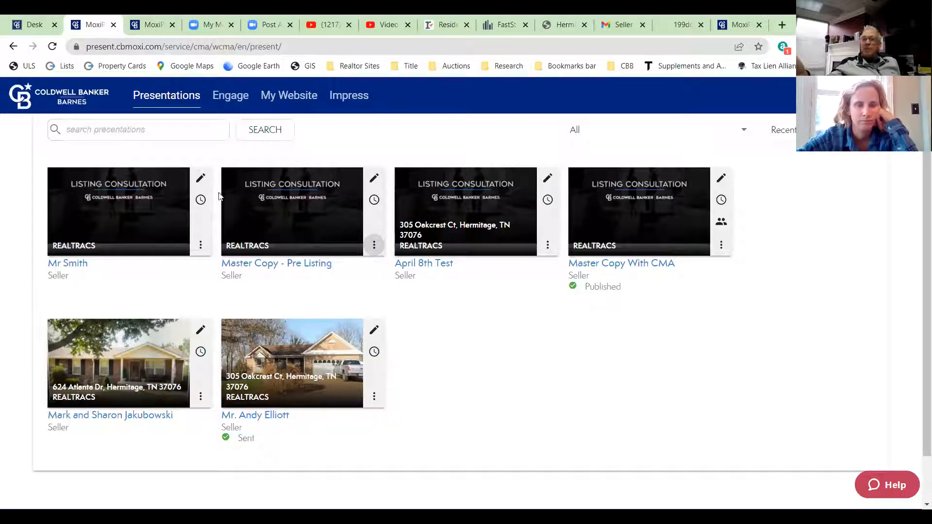
{"action": "left_click", "coordinate": [201, 245]}
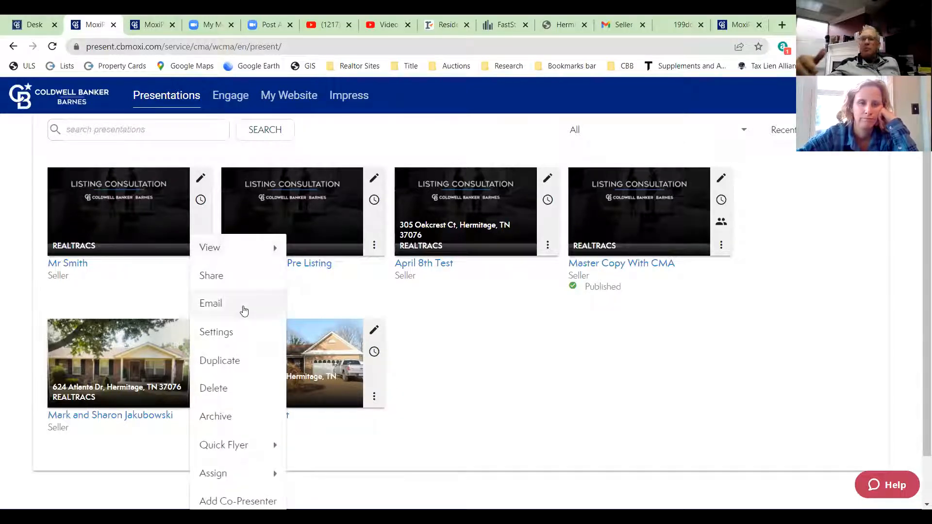
{"action": "left_click", "coordinate": [244, 310]}
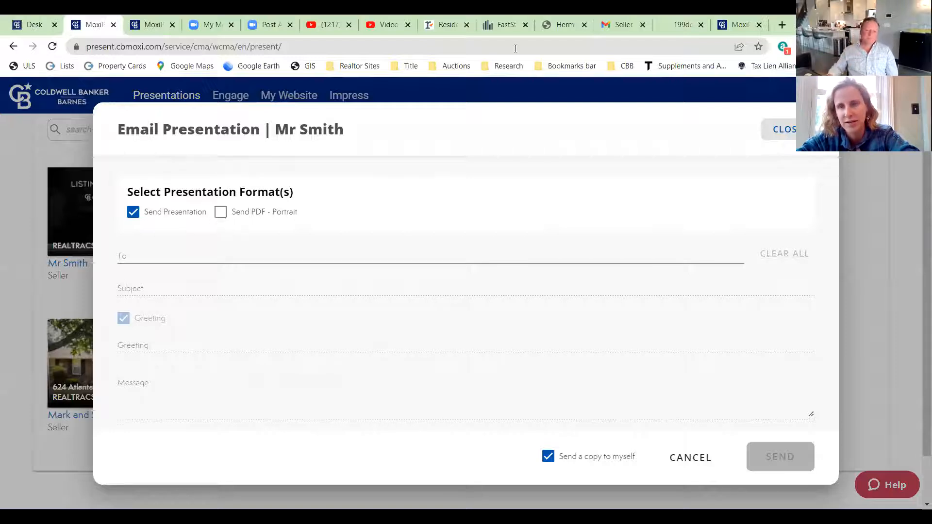
- In Gmail, review the Seller Presentation email's View Seller Presentation button and print-friendly version link
{"action": "left_click", "coordinate": [618, 19]}
{"action": "scroll", "coordinate": [651, 257], "scroll_direction": "up", "scroll_amount": 5}
{"action": "scroll", "coordinate": [662, 250], "scroll_direction": "up", "scroll_amount": 5}
{"action": "scroll", "coordinate": [598, 235], "scroll_direction": "down", "scroll_amount": 10}
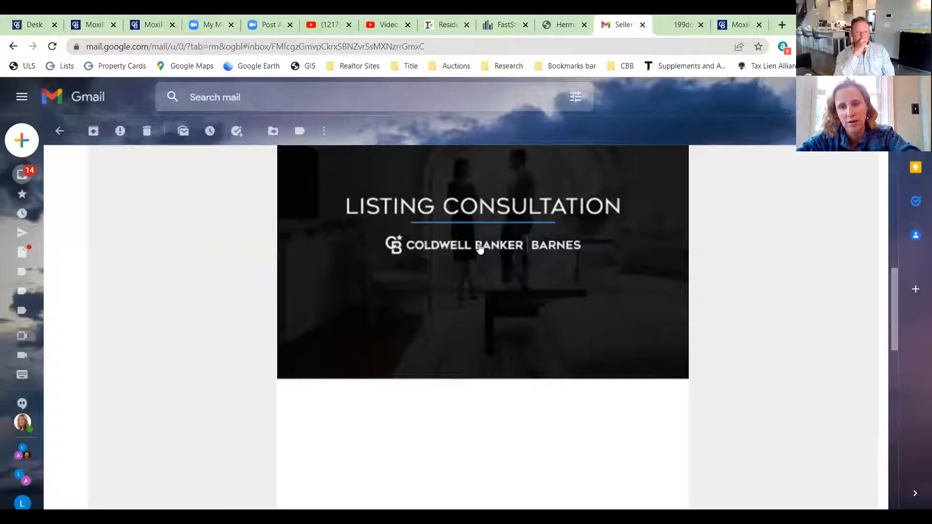
{"action": "scroll", "coordinate": [480, 247], "scroll_direction": "down", "scroll_amount": 4}
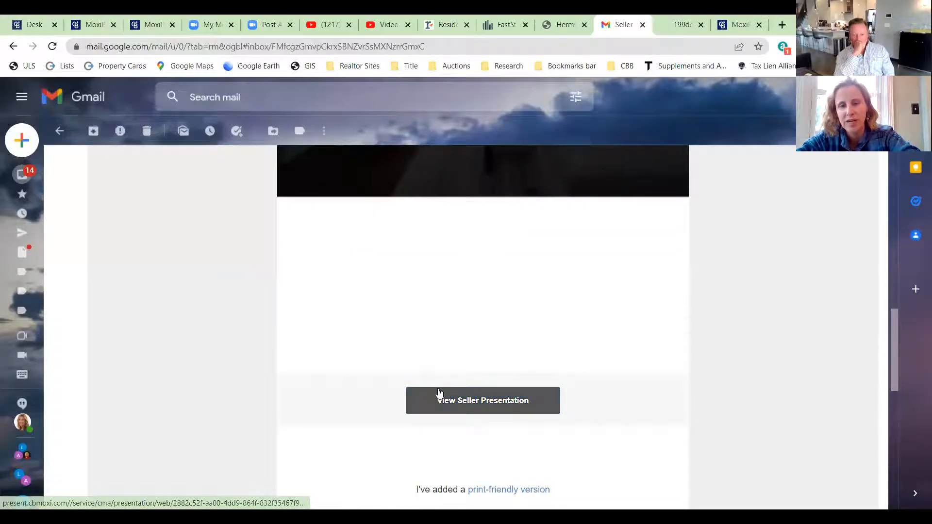
{"action": "scroll", "coordinate": [369, 262], "scroll_direction": "down", "scroll_amount": 3}
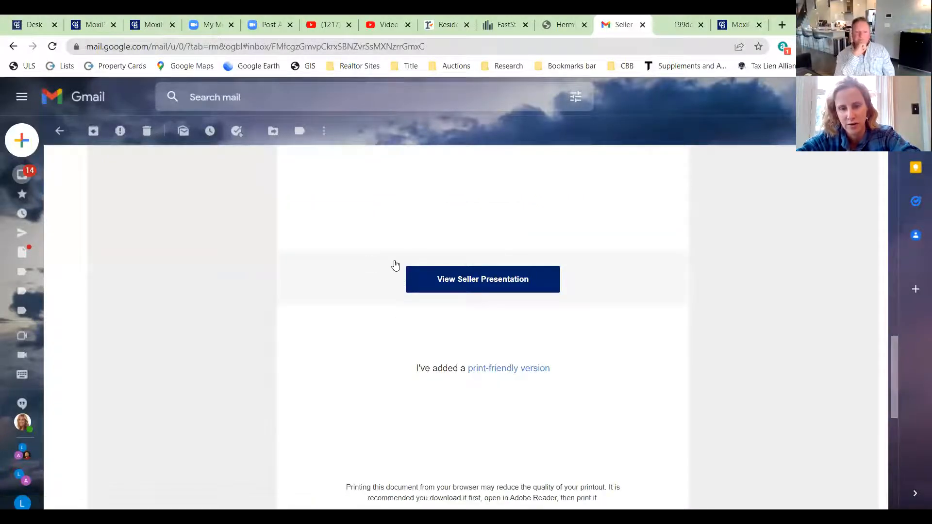
{"action": "scroll", "coordinate": [578, 241], "scroll_direction": "down", "scroll_amount": 5}
{"action": "scroll", "coordinate": [548, 255], "scroll_direction": "up", "scroll_amount": 3}
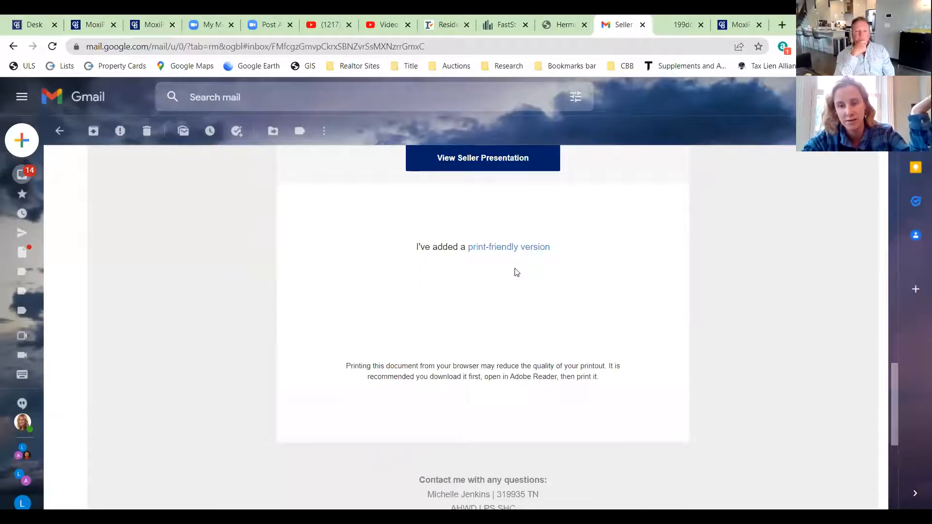
- Look through the print-friendly PDF version of the presentation
{"action": "left_click", "coordinate": [697, 21]}
{"action": "scroll", "coordinate": [458, 211], "scroll_direction": "down", "scroll_amount": 3}
{"action": "scroll", "coordinate": [664, 187], "scroll_direction": "up", "scroll_amount": 20}
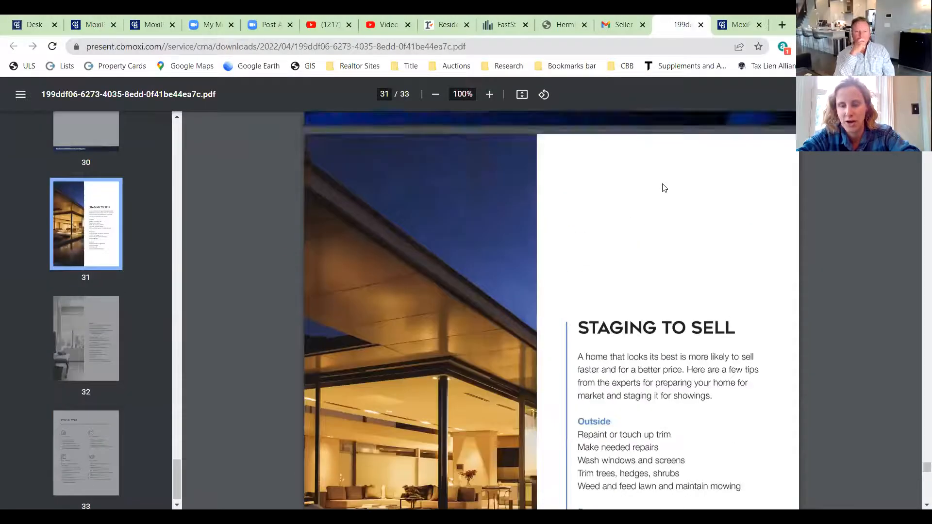
{"action": "scroll", "coordinate": [663, 188], "scroll_direction": "up", "scroll_amount": 20}
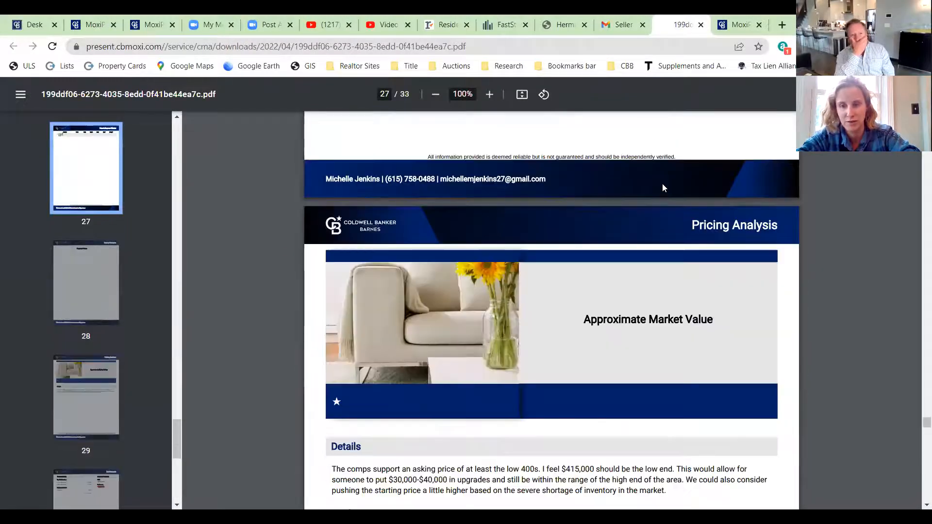
{"action": "scroll", "coordinate": [663, 188], "scroll_direction": "up", "scroll_amount": 20}
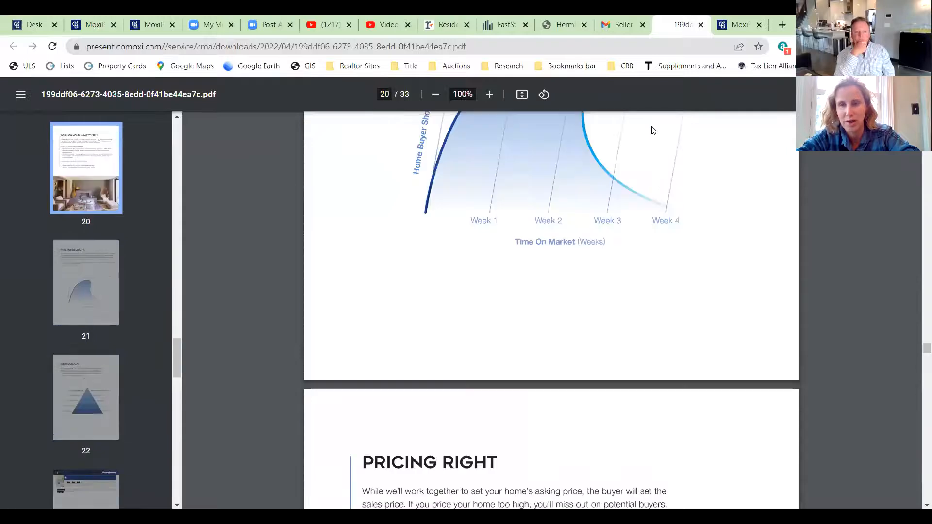
- Start the web presentation, jump to slide 16, Sample Video Tour, and play the property video
{"action": "left_click", "coordinate": [748, 19]}
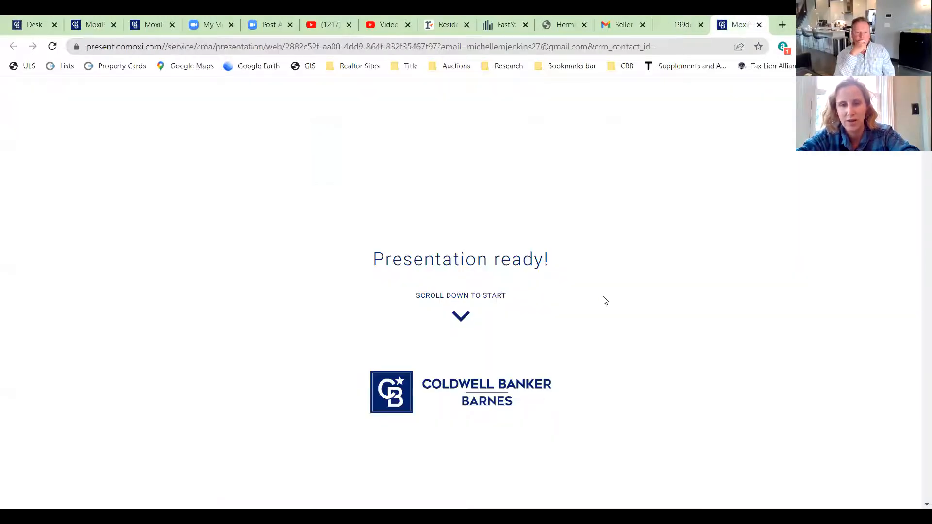
{"action": "left_click", "coordinate": [466, 321]}
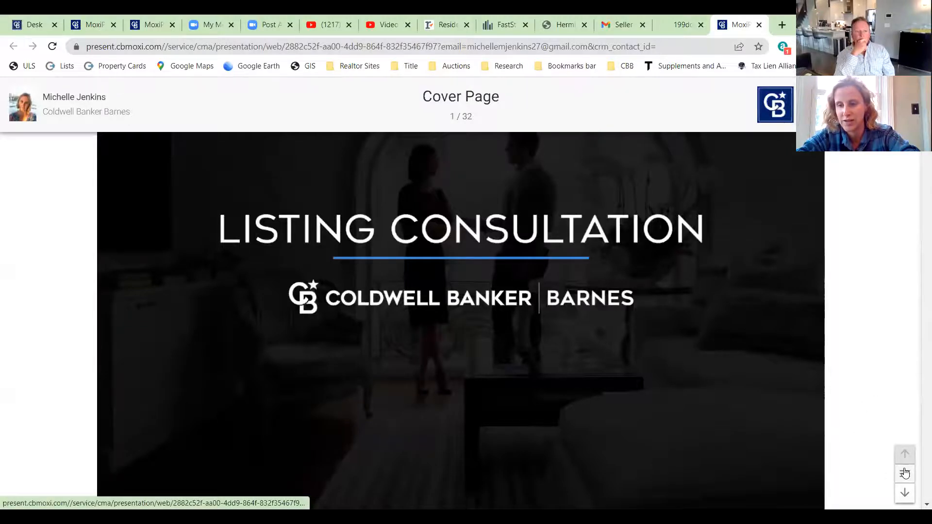
{"action": "left_click", "coordinate": [904, 473]}
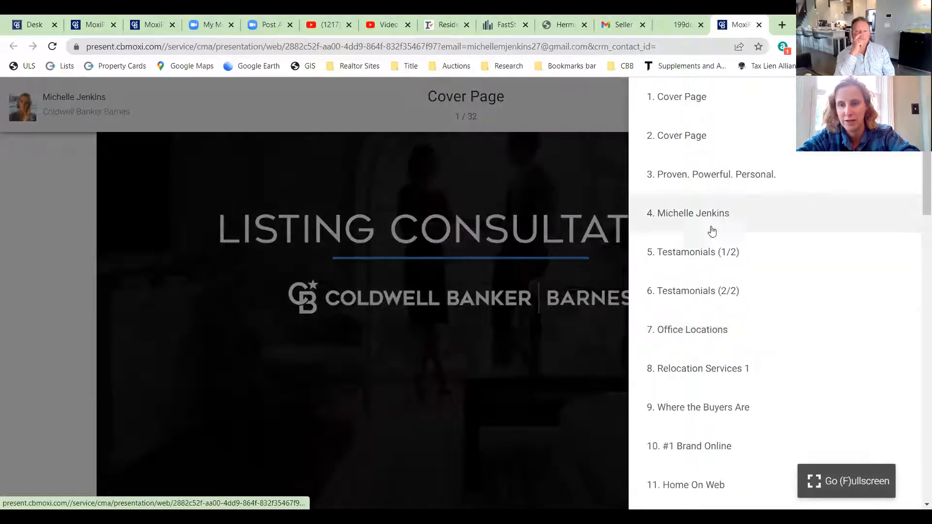
{"action": "scroll", "coordinate": [825, 223], "scroll_direction": "down", "scroll_amount": 20}
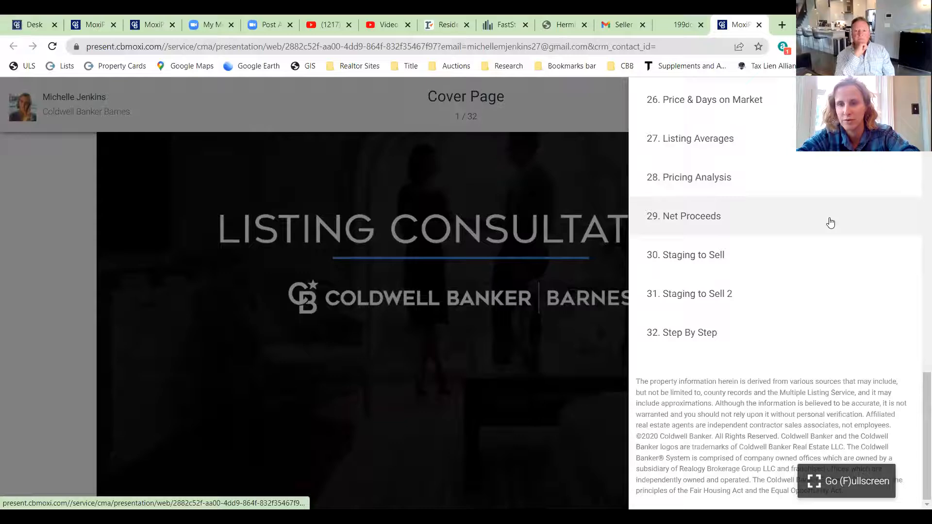
{"action": "scroll", "coordinate": [831, 222], "scroll_direction": "up", "scroll_amount": 7}
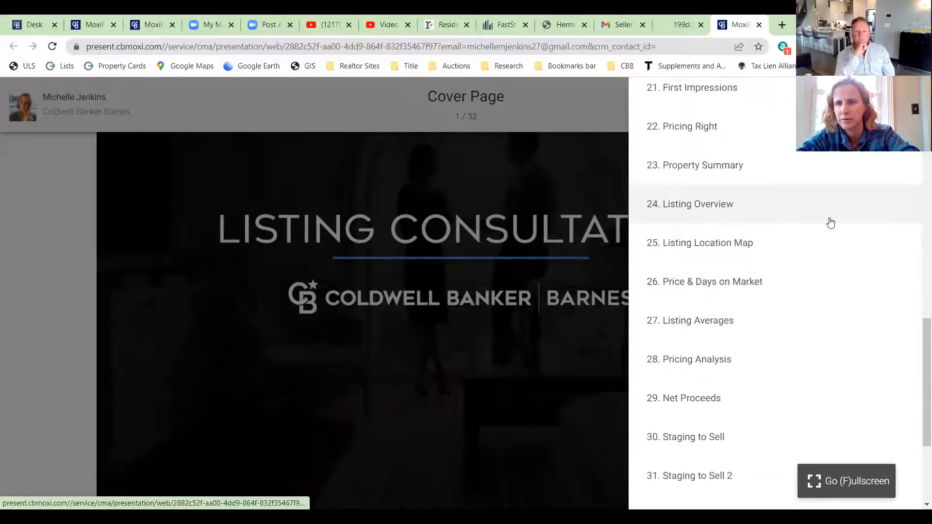
{"action": "scroll", "coordinate": [830, 222], "scroll_direction": "up", "scroll_amount": 3}
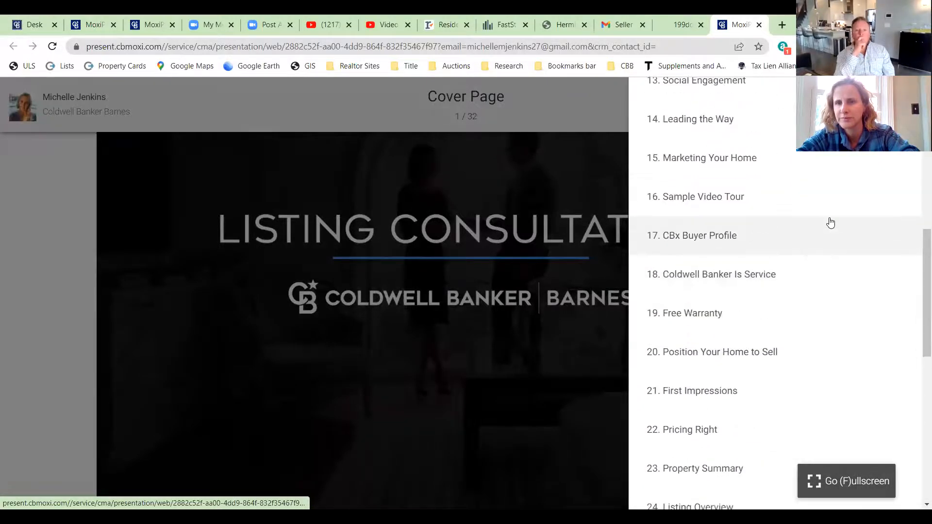
{"action": "left_click", "coordinate": [721, 198]}
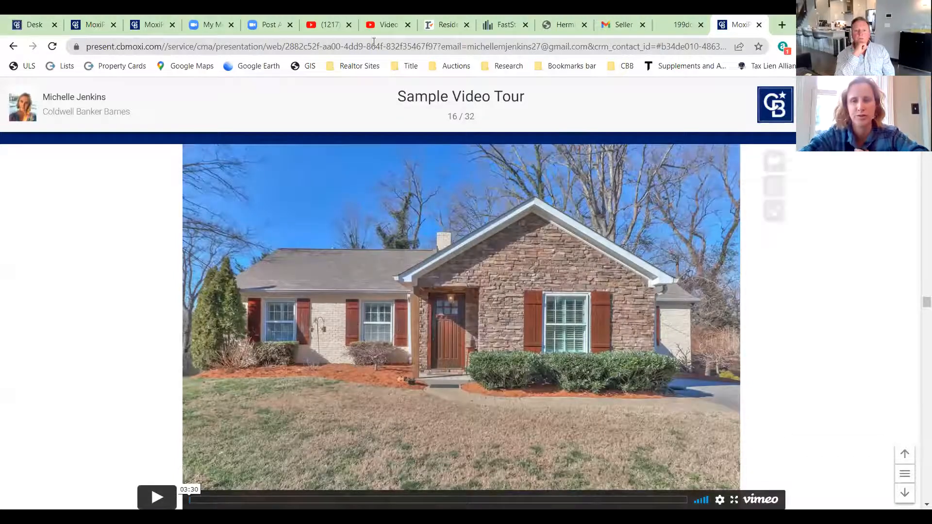
{"action": "scroll", "coordinate": [260, 262], "scroll_direction": "down", "scroll_amount": 4}
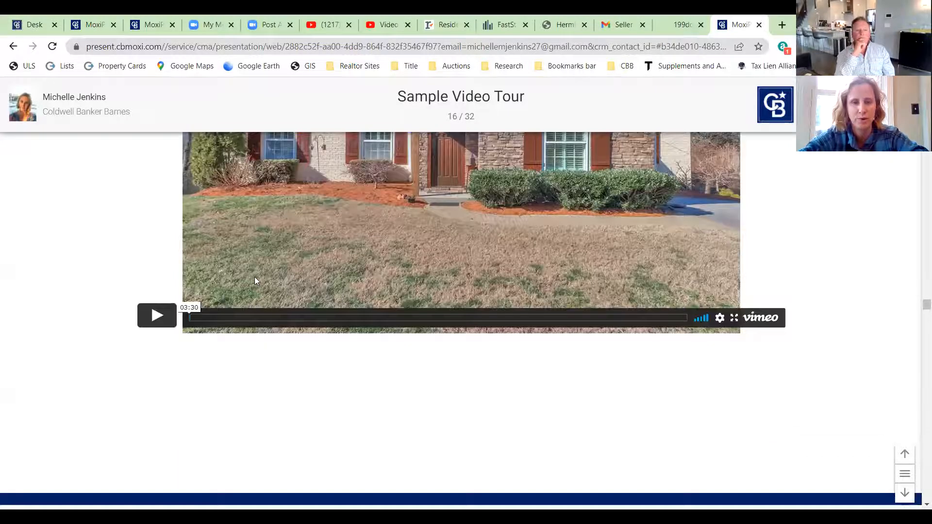
{"action": "left_click", "coordinate": [157, 315]}
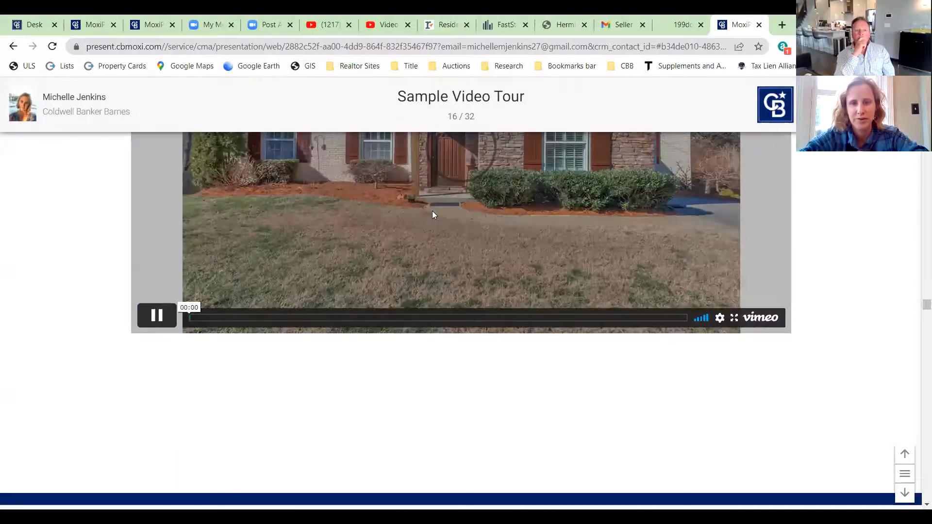
{"action": "scroll", "coordinate": [511, 221], "scroll_direction": "up", "scroll_amount": 3}
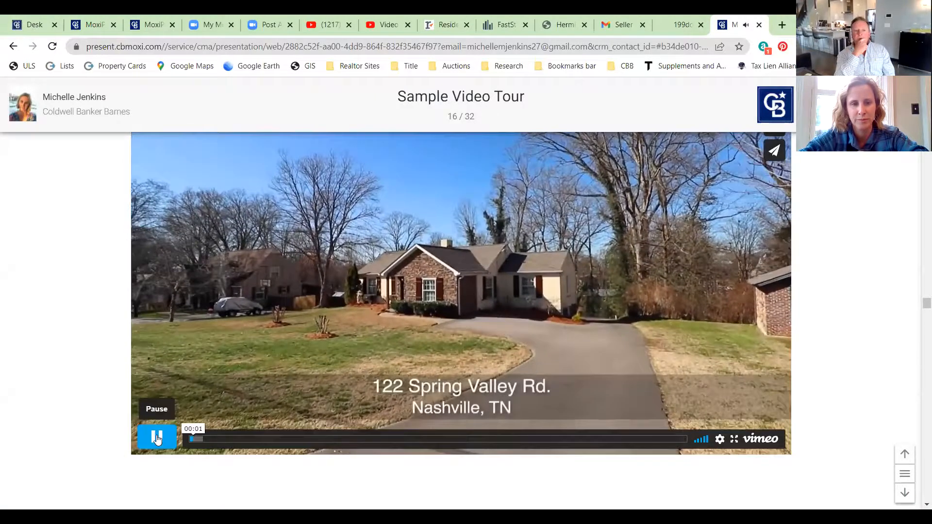
- Pause the video tour and scroll through the PDF's page thumbnails
{"action": "left_click", "coordinate": [156, 438]}
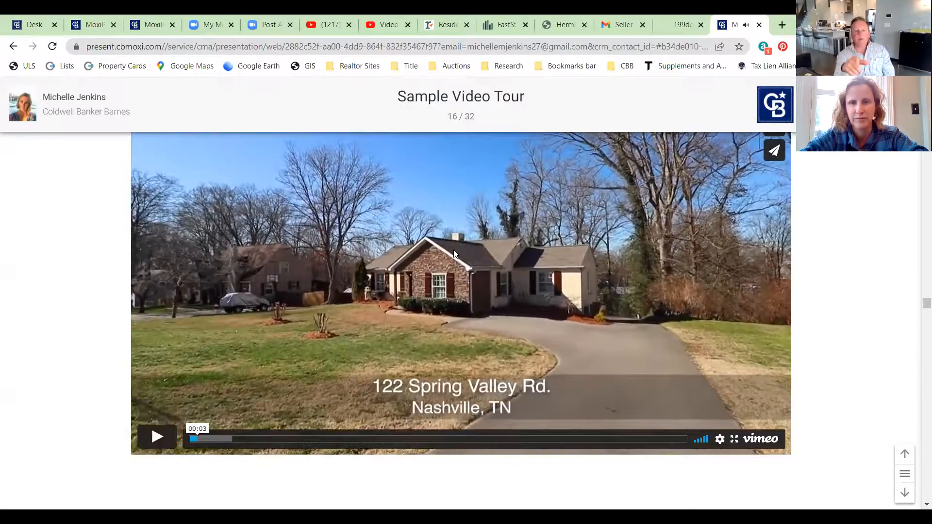
{"action": "left_click", "coordinate": [677, 22]}
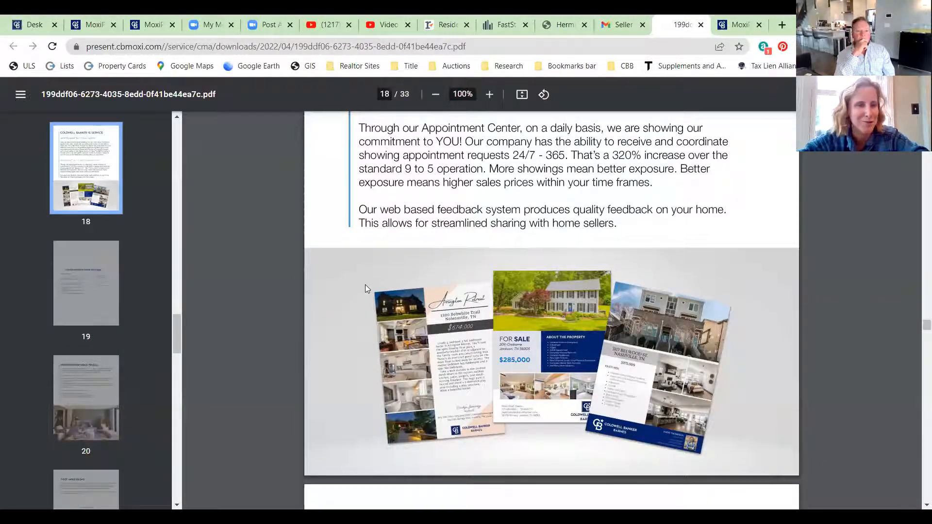
{"action": "left_click_drag", "start_coordinate": [179, 320], "coordinate": [184, 428]}
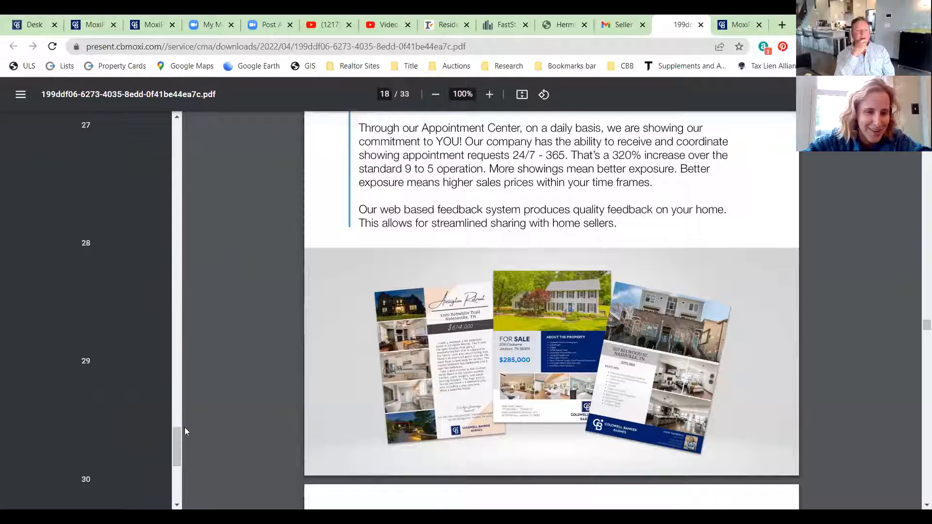
{"action": "scroll", "coordinate": [210, 271], "scroll_direction": "down", "scroll_amount": 20}
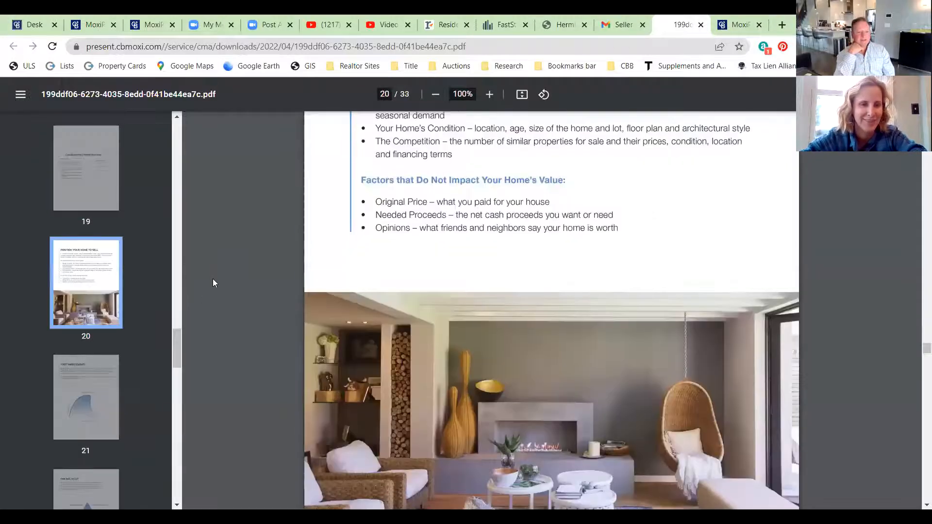
{"action": "left_click_drag", "start_coordinate": [179, 340], "coordinate": [170, 490]}
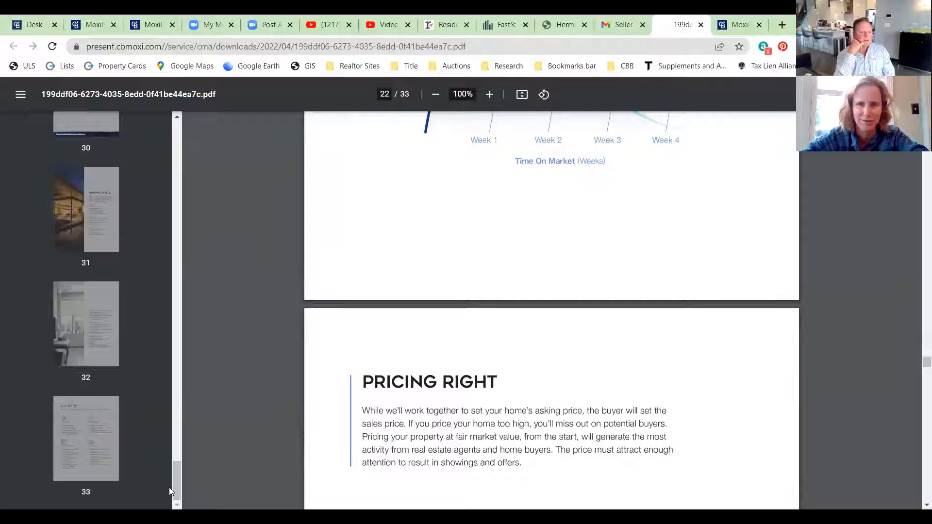
- Compare with the web slide, then open PDF page 16, where the video slide is blank
{"action": "left_click", "coordinate": [737, 22]}
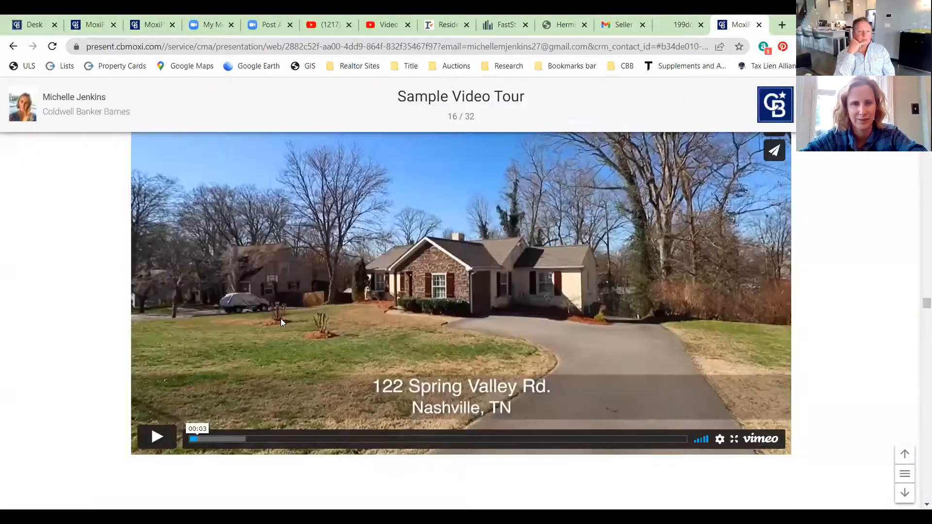
{"action": "left_click", "coordinate": [688, 21]}
{"action": "scroll", "coordinate": [121, 279], "scroll_direction": "up", "scroll_amount": 15}
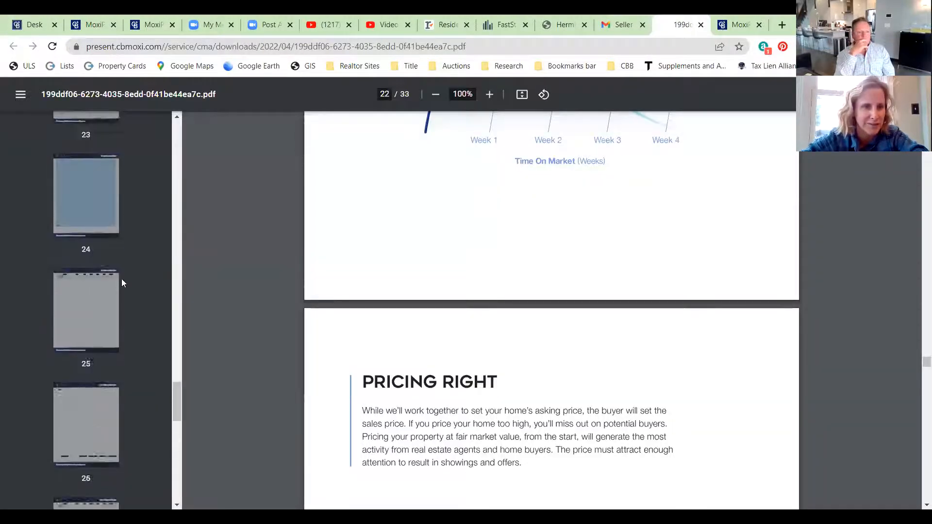
{"action": "scroll", "coordinate": [121, 278], "scroll_direction": "up", "scroll_amount": 4}
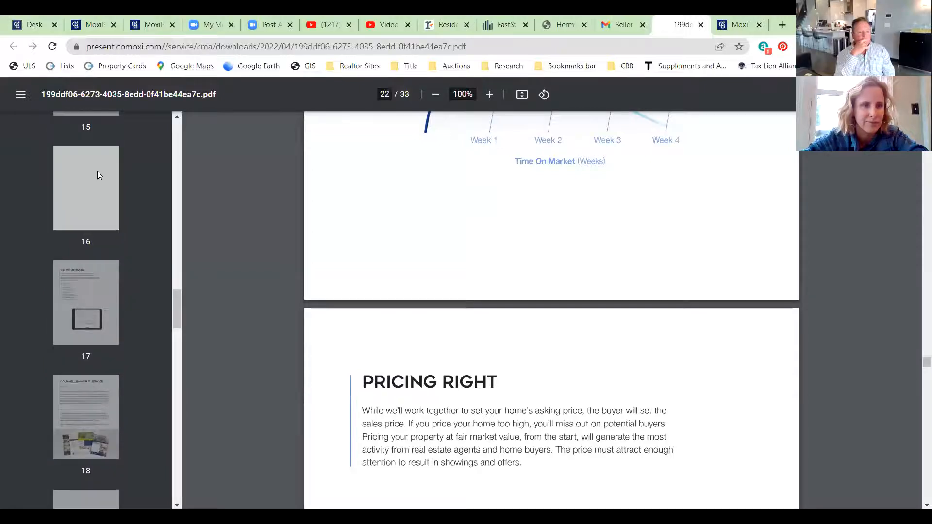
{"action": "left_click", "coordinate": [97, 174]}
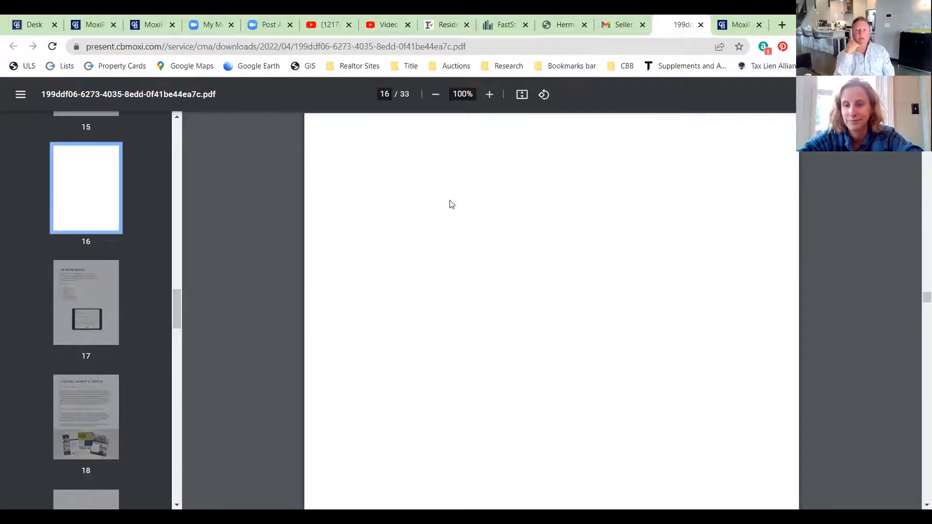
- Close the PDF tab and show the 36-slide presentation's Cover Page with the house photo
{"action": "left_click", "coordinate": [701, 24]}
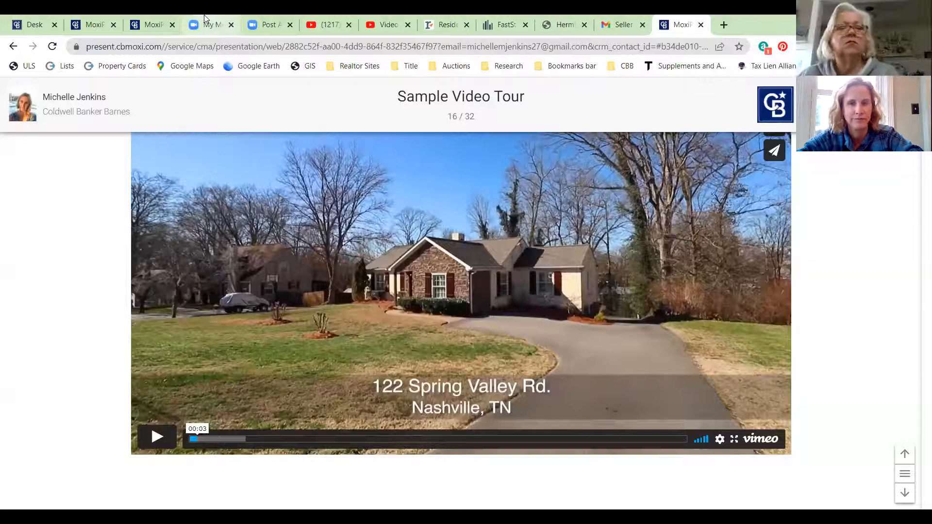
{"action": "left_click", "coordinate": [150, 24]}
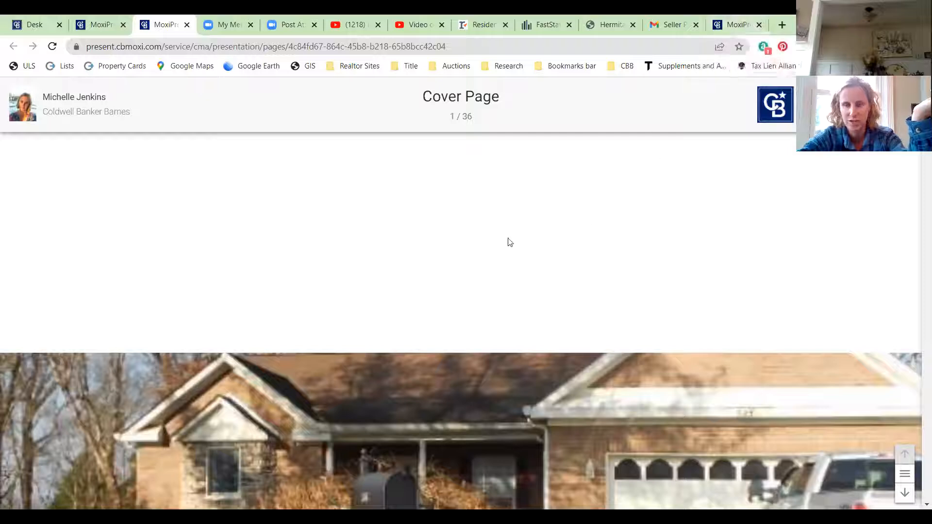
- Close the Email Presentation form unsent and select the first presentation in the grid
{"action": "left_click", "coordinate": [97, 24]}
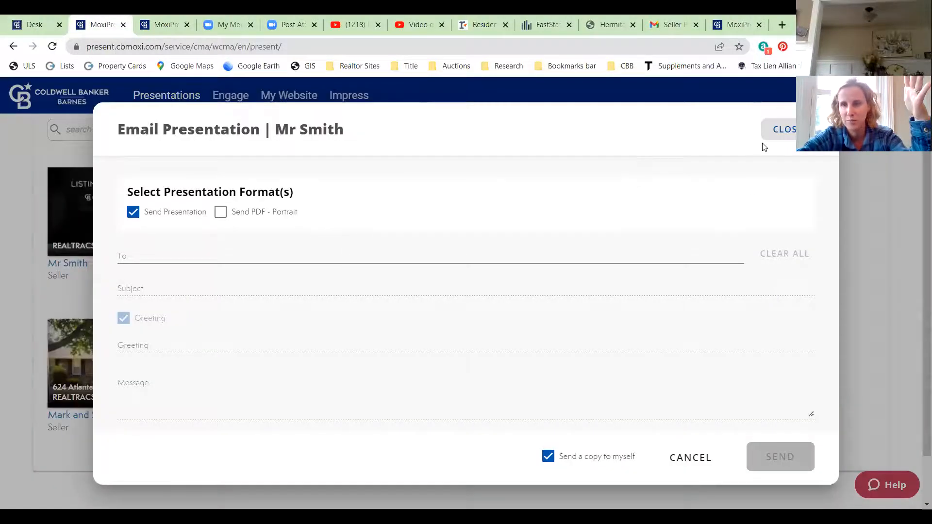
{"action": "left_click", "coordinate": [767, 127]}
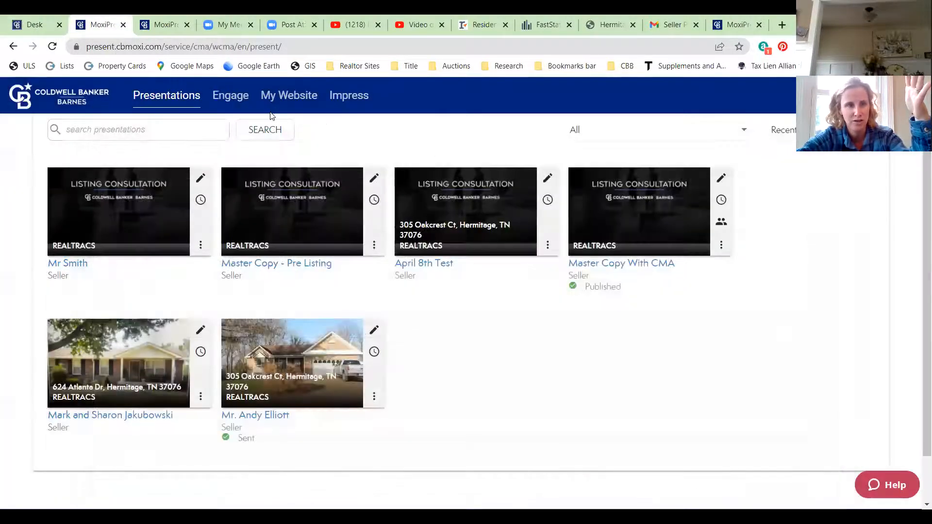
{"action": "left_click", "coordinate": [162, 214]}
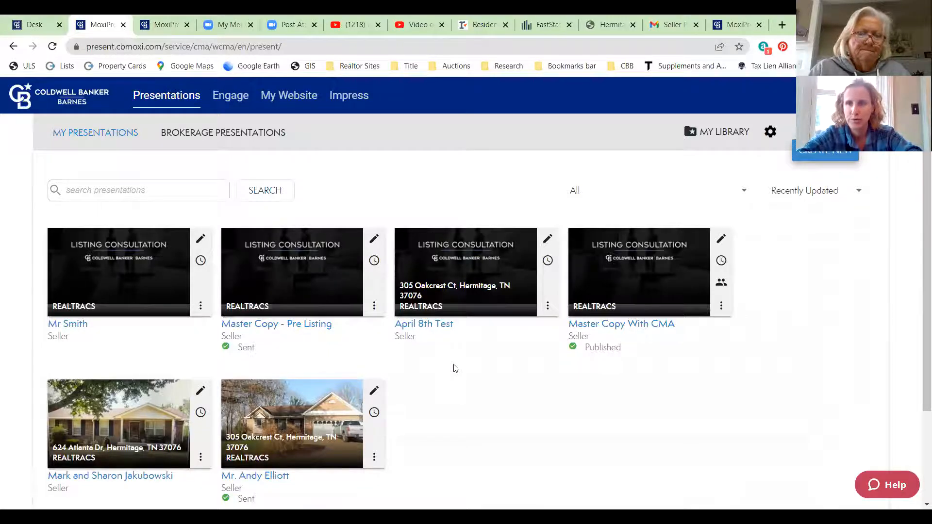
- Check the open presentation tabs, then open the sent house-photo presentation from the list
{"action": "left_click", "coordinate": [741, 21]}
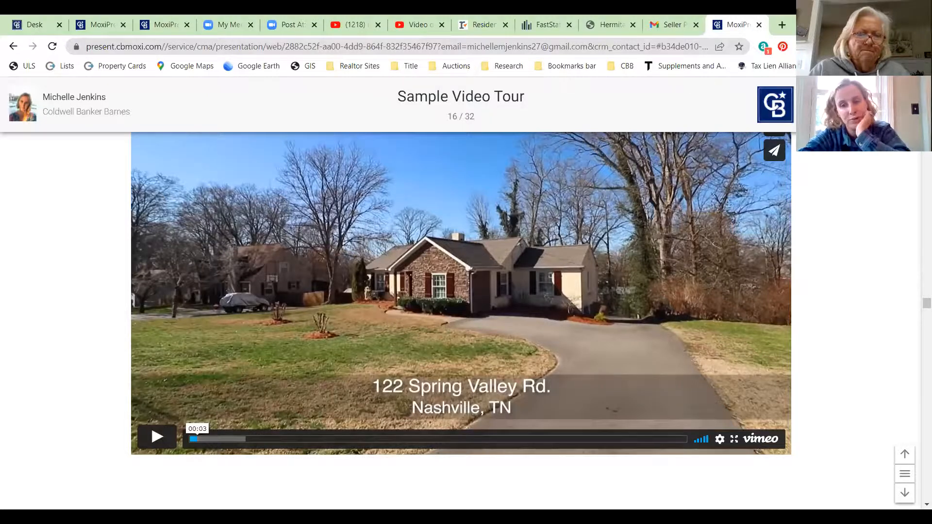
{"action": "left_click", "coordinate": [141, 21]}
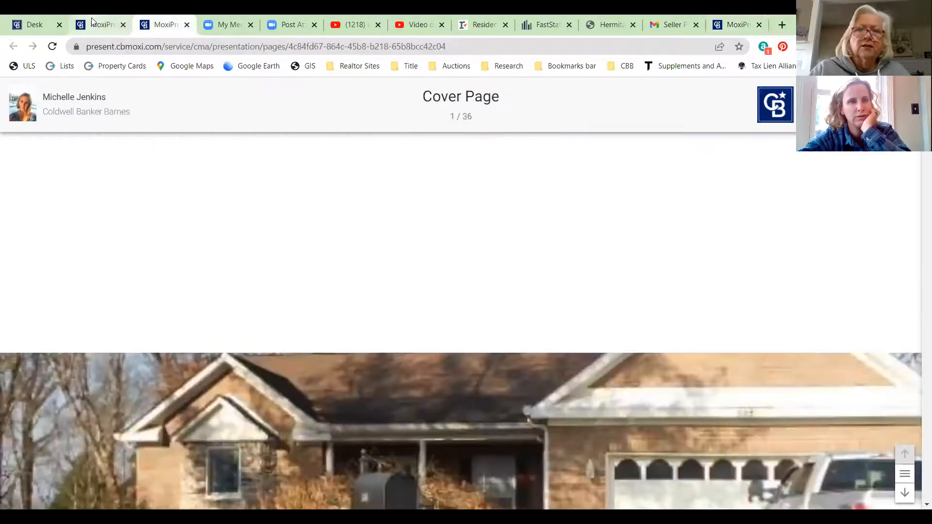
{"action": "left_click", "coordinate": [93, 21]}
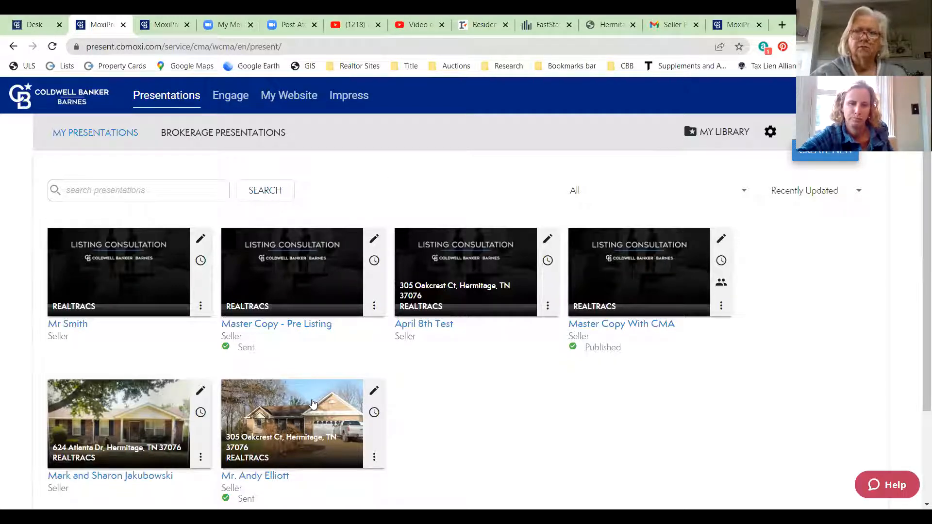
{"action": "left_click", "coordinate": [313, 404]}
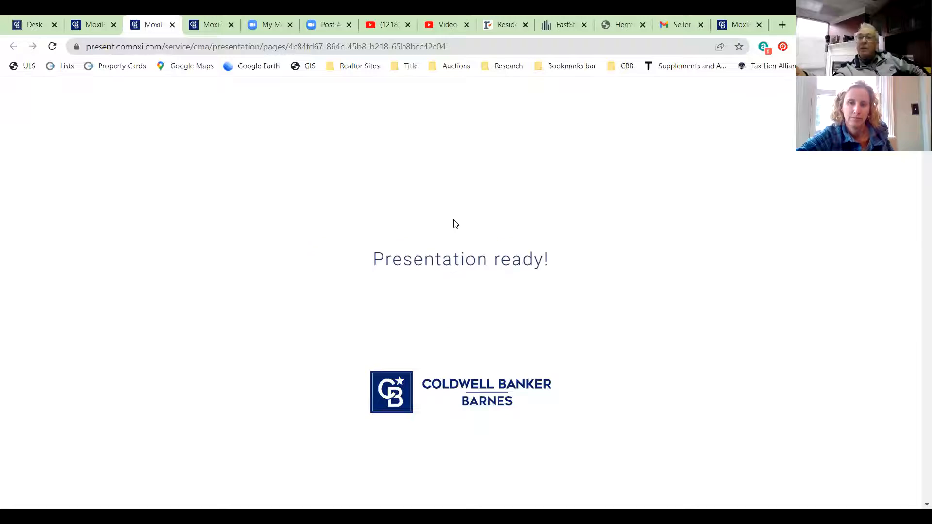
- Scroll through the newly opened presentation, then close its tab
{"action": "scroll", "coordinate": [456, 224], "scroll_direction": "down", "scroll_amount": 3}
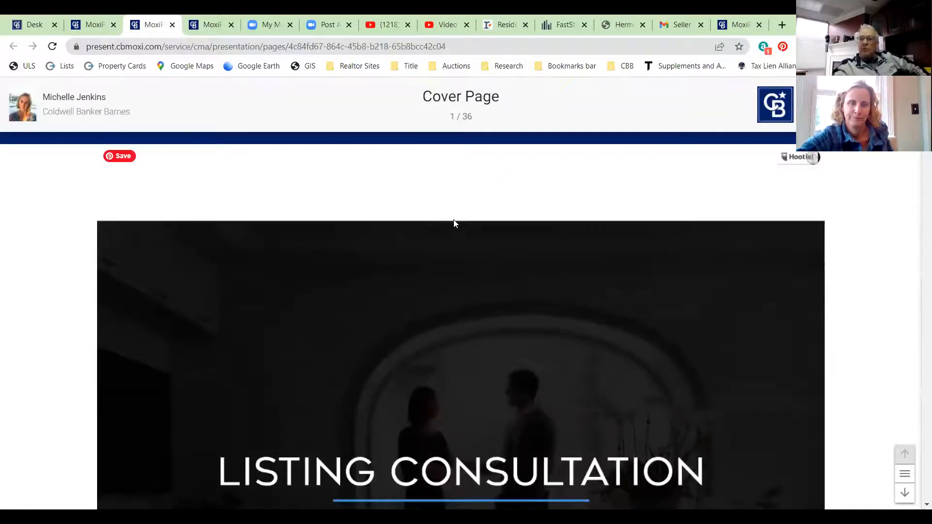
{"action": "scroll", "coordinate": [453, 219], "scroll_direction": "down", "scroll_amount": 5}
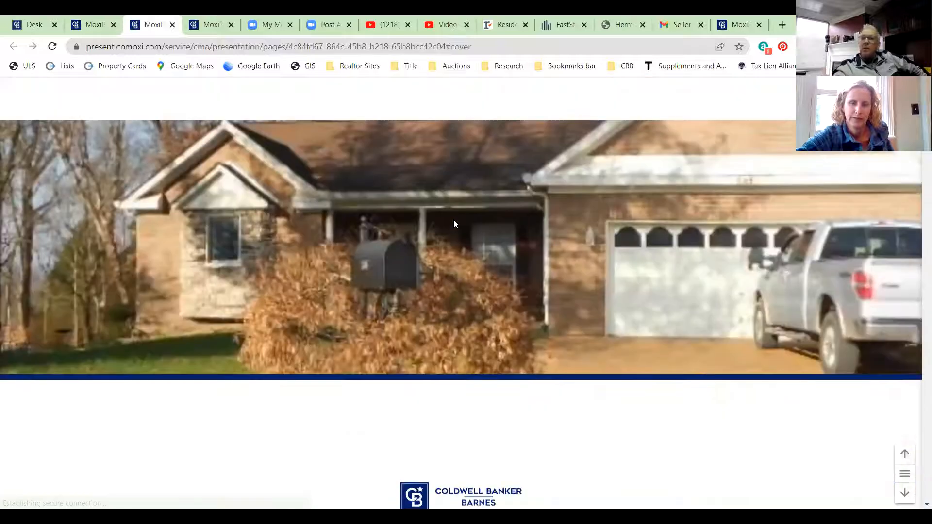
{"action": "scroll", "coordinate": [766, 289], "scroll_direction": "down", "scroll_amount": 3}
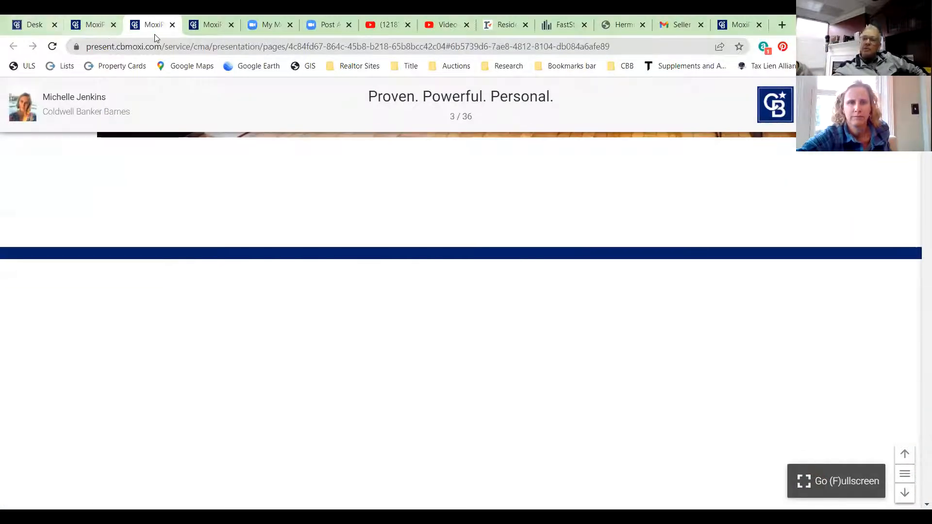
{"action": "left_click", "coordinate": [172, 24]}
- In the 32-slide web presentation, open the slide menu and scroll through slides 1–32
{"action": "left_click", "coordinate": [677, 25]}
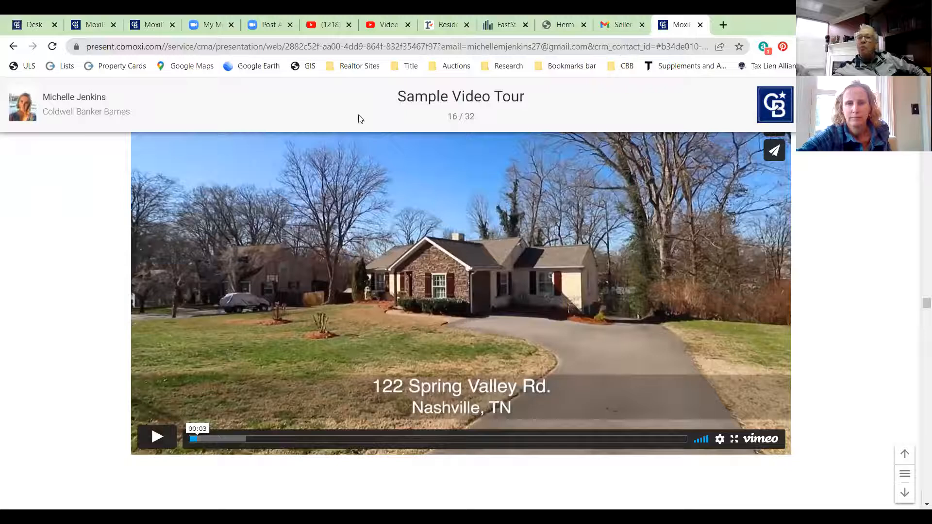
{"action": "scroll", "coordinate": [624, 261], "scroll_direction": "up", "scroll_amount": 2}
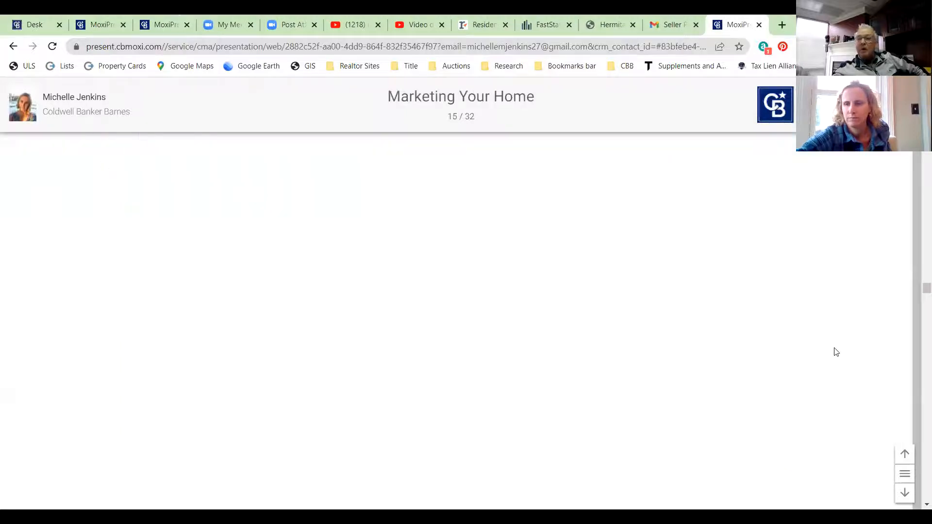
{"action": "left_click", "coordinate": [904, 473]}
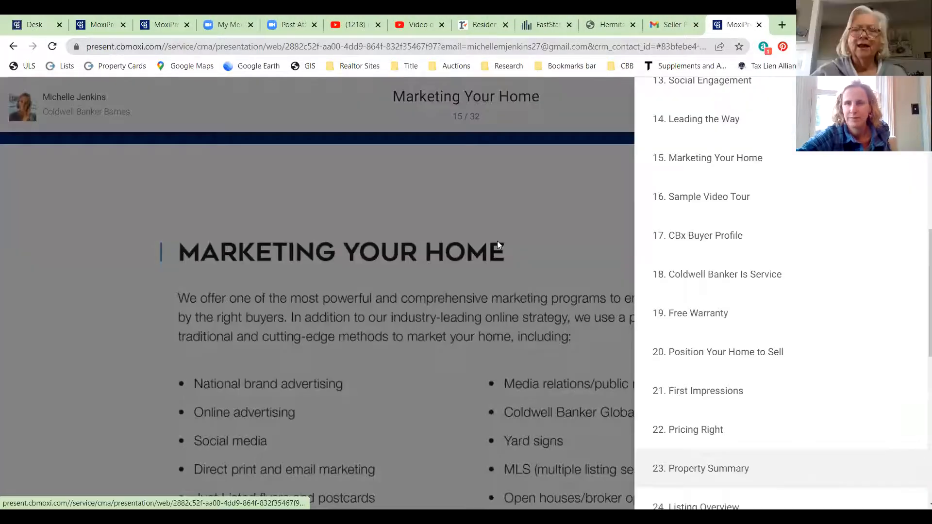
{"action": "scroll", "coordinate": [738, 209], "scroll_direction": "up", "scroll_amount": 8}
{"action": "scroll", "coordinate": [738, 209], "scroll_direction": "up", "scroll_amount": 3}
{"action": "scroll", "coordinate": [752, 204], "scroll_direction": "down", "scroll_amount": 5}
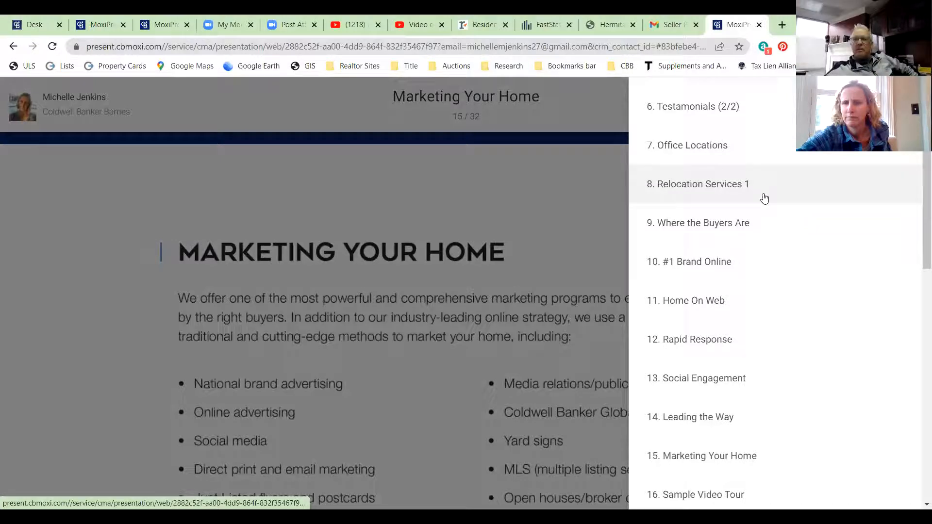
{"action": "scroll", "coordinate": [765, 198], "scroll_direction": "down", "scroll_amount": 15}
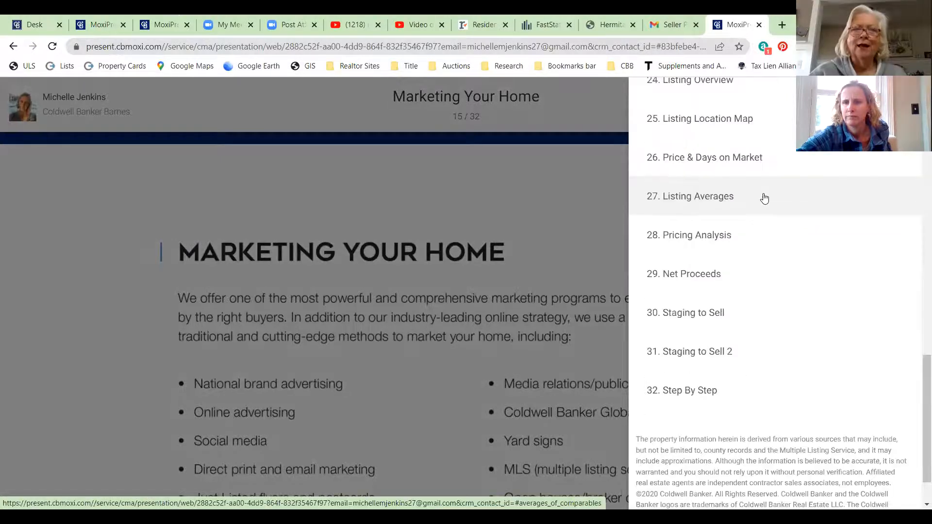
{"action": "scroll", "coordinate": [765, 198], "scroll_direction": "up", "scroll_amount": 1}
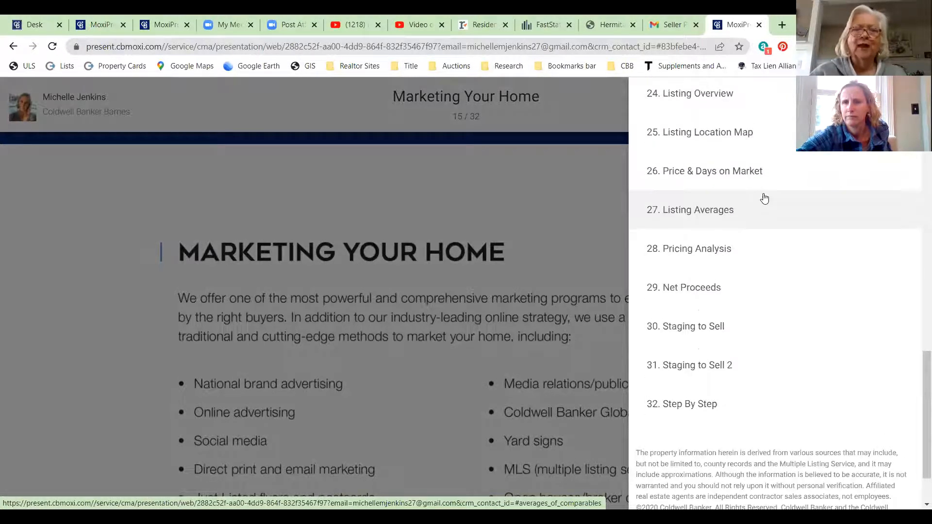
{"action": "scroll", "coordinate": [765, 198], "scroll_direction": "up", "scroll_amount": 5}
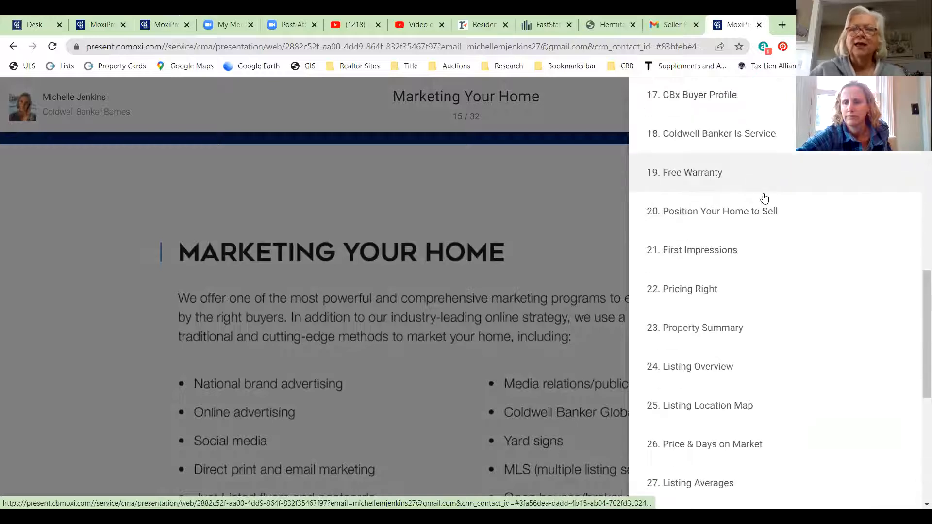
{"action": "scroll", "coordinate": [764, 198], "scroll_direction": "down", "scroll_amount": 8}
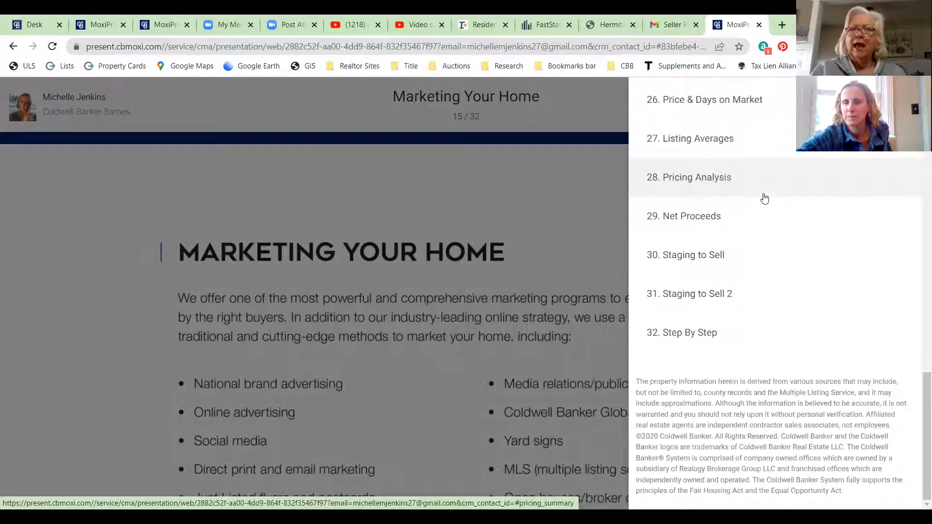
- Close the presentation, search Gmail for the client's surname, and open the CMA email
{"action": "left_click", "coordinate": [758, 25]}
{"action": "left_click", "coordinate": [210, 95]}
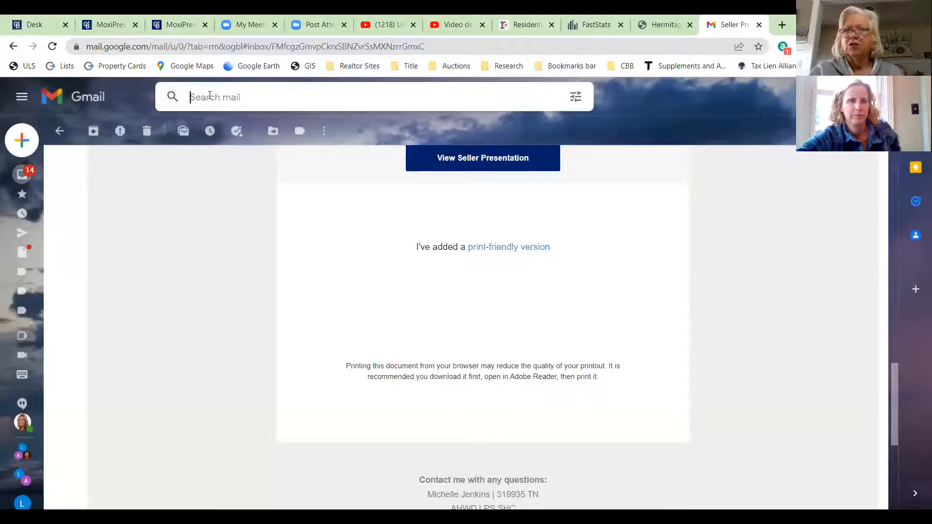
{"action": "type", "text": "elliott"}
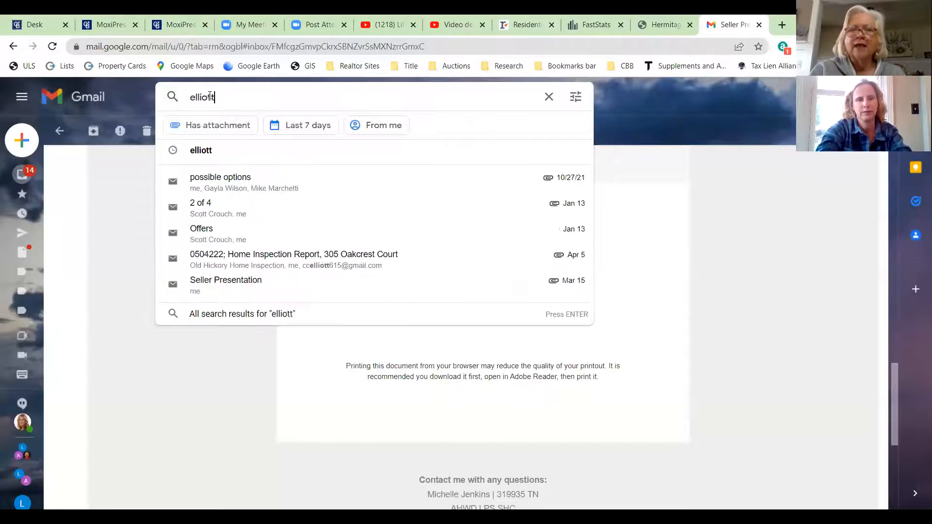
{"action": "key", "text": "Return"}
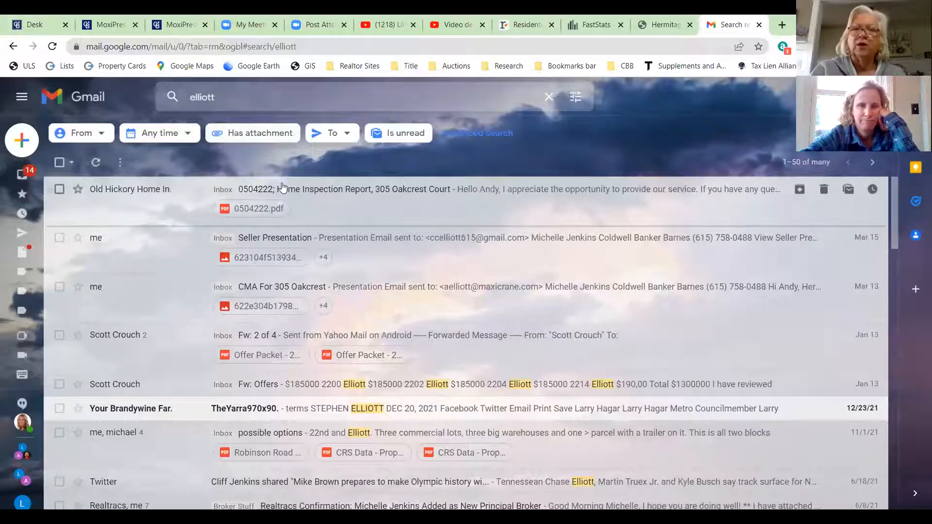
{"action": "left_click", "coordinate": [371, 302]}
- Scroll the CMA email and open its View Seller Presentation link
{"action": "scroll", "coordinate": [461, 219], "scroll_direction": "down", "scroll_amount": 10}
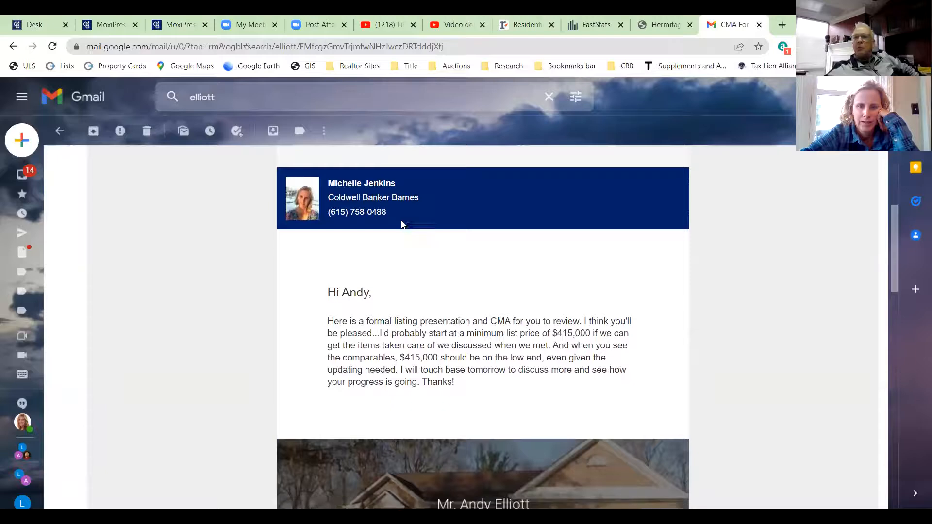
{"action": "scroll", "coordinate": [403, 225], "scroll_direction": "up", "scroll_amount": 4}
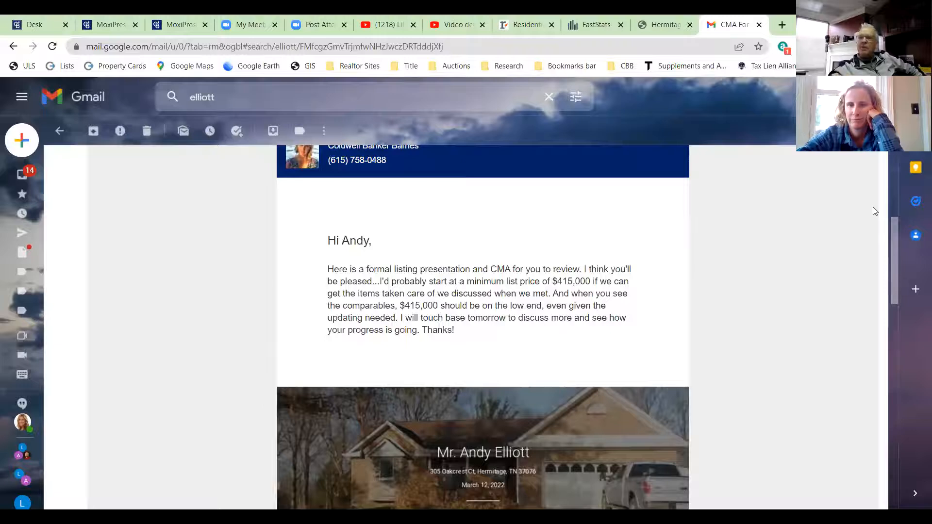
{"action": "scroll", "coordinate": [845, 212], "scroll_direction": "down", "scroll_amount": 1}
{"action": "scroll", "coordinate": [845, 212], "scroll_direction": "down", "scroll_amount": 10}
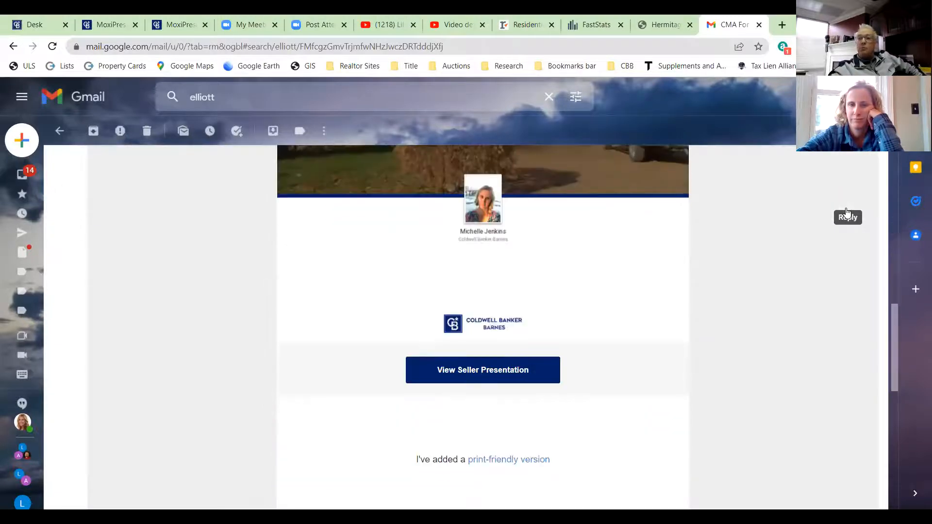
{"action": "scroll", "coordinate": [847, 212], "scroll_direction": "up", "scroll_amount": 5}
{"action": "scroll", "coordinate": [845, 212], "scroll_direction": "up", "scroll_amount": 8}
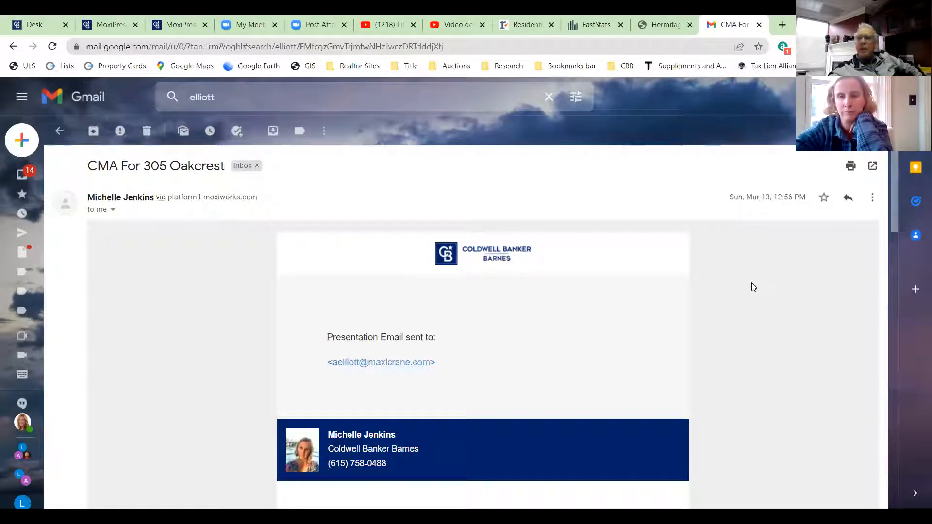
{"action": "scroll", "coordinate": [578, 405], "scroll_direction": "down", "scroll_amount": 5}
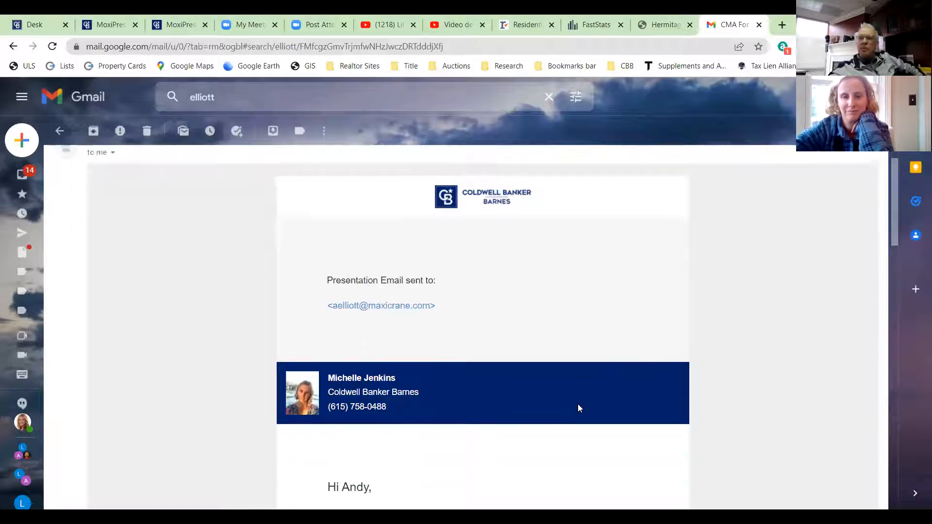
{"action": "scroll", "coordinate": [578, 406], "scroll_direction": "down", "scroll_amount": 9}
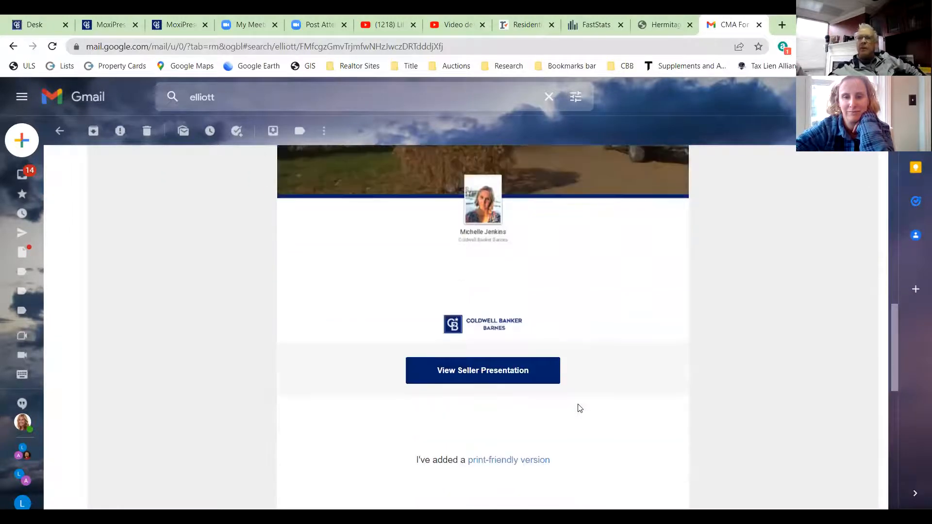
{"action": "left_click", "coordinate": [460, 376]}
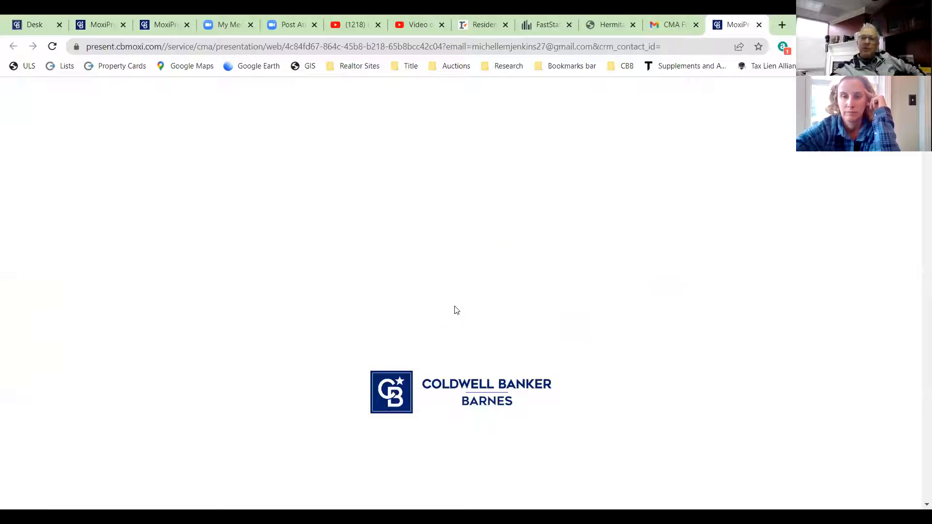
- From the slide menu, go to slide 27, Side by Side Comparisons, of 36
{"action": "scroll", "coordinate": [457, 308], "scroll_direction": "down", "scroll_amount": 5}
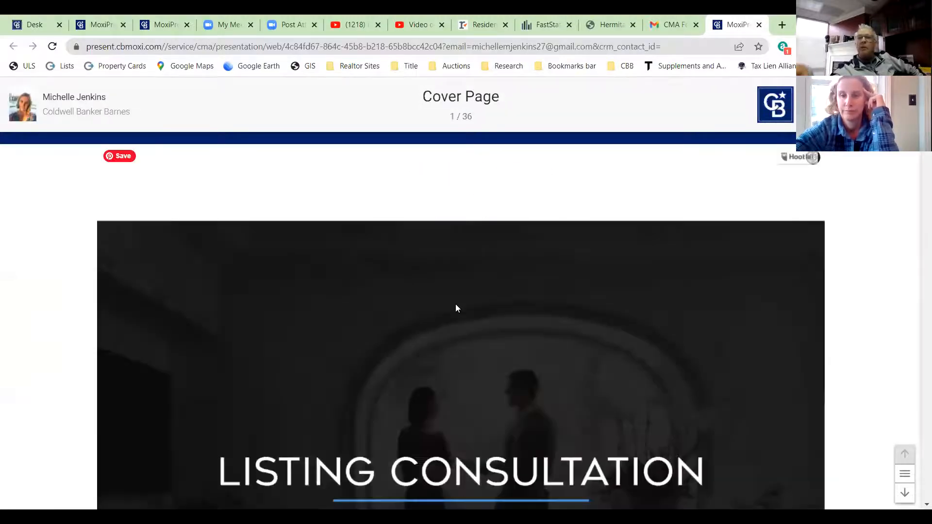
{"action": "scroll", "coordinate": [457, 306], "scroll_direction": "down", "scroll_amount": 6}
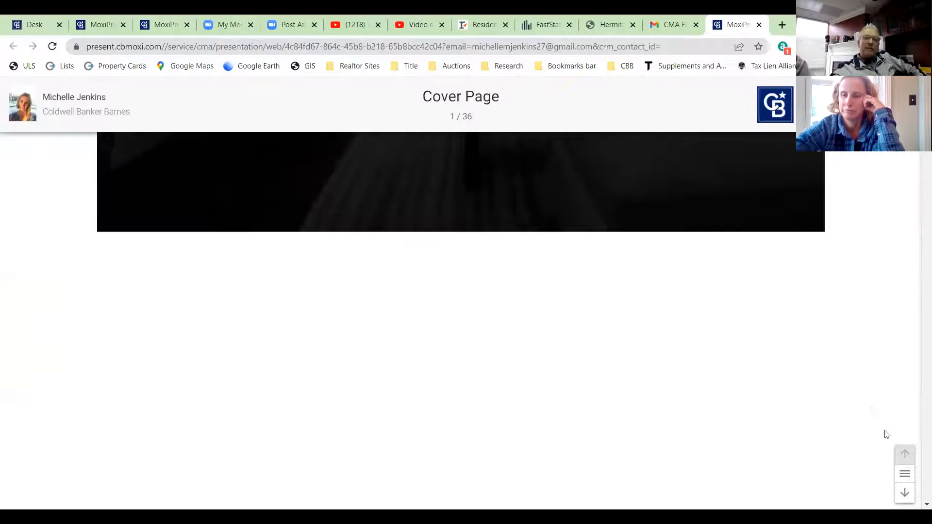
{"action": "left_click", "coordinate": [904, 474]}
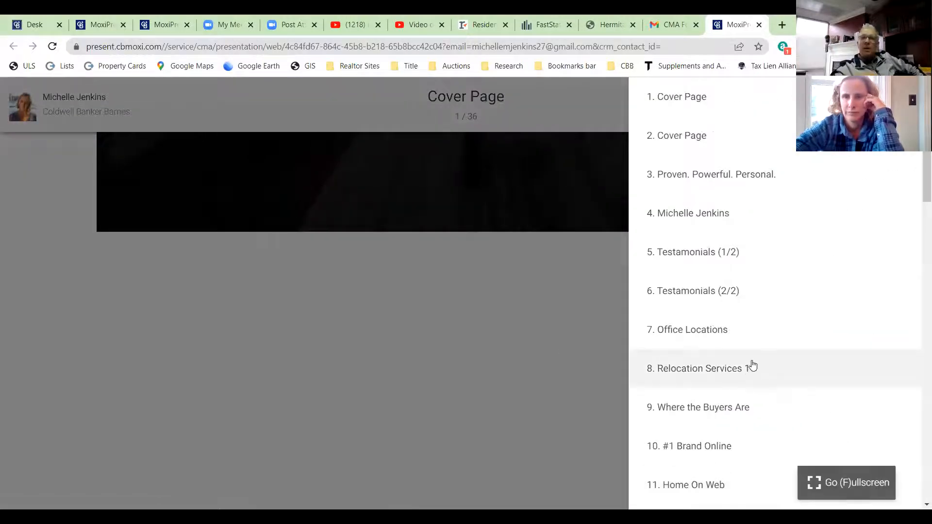
{"action": "scroll", "coordinate": [752, 363], "scroll_direction": "down", "scroll_amount": 15}
{"action": "scroll", "coordinate": [753, 360], "scroll_direction": "up", "scroll_amount": 4}
{"action": "scroll", "coordinate": [753, 360], "scroll_direction": "down", "scroll_amount": 1}
{"action": "left_click", "coordinate": [739, 379]}
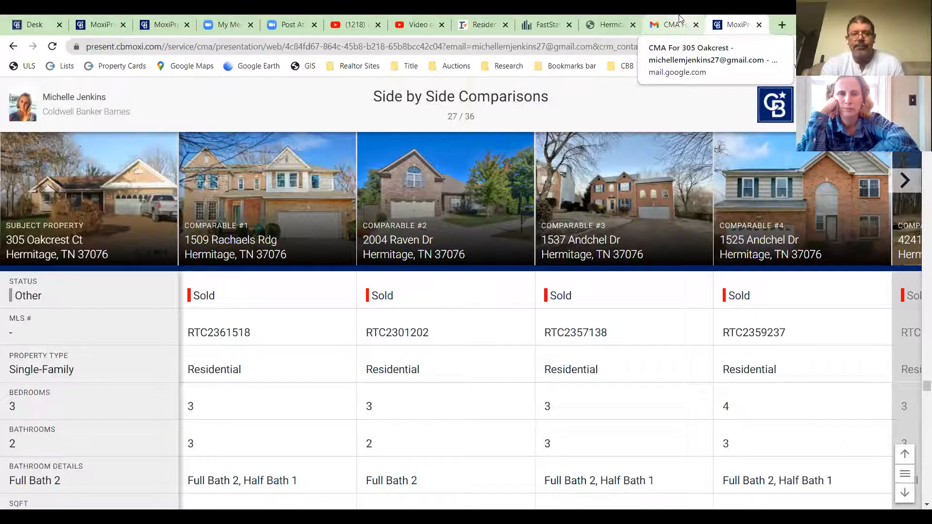
- Return to the CMA email in Gmail and reopen its View Seller Presentation link
{"action": "left_click", "coordinate": [679, 24]}
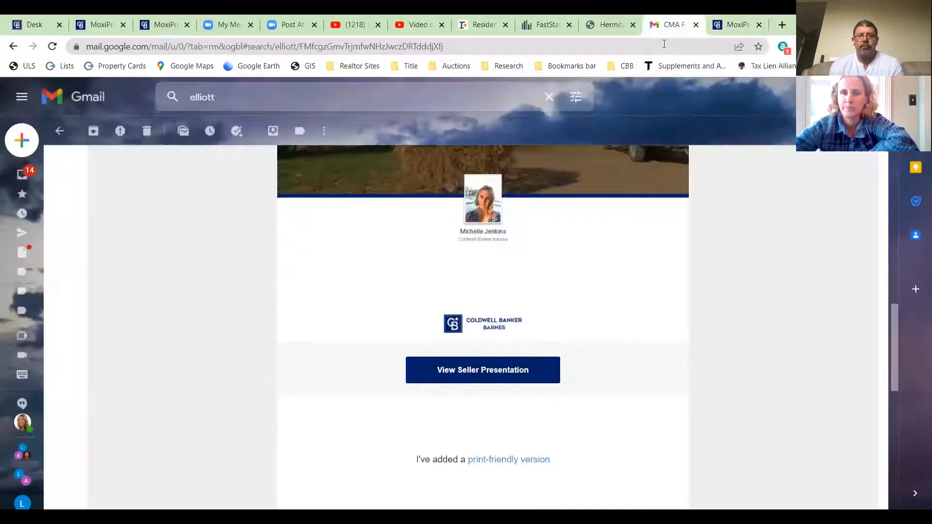
{"action": "scroll", "coordinate": [528, 387], "scroll_direction": "up", "scroll_amount": 15}
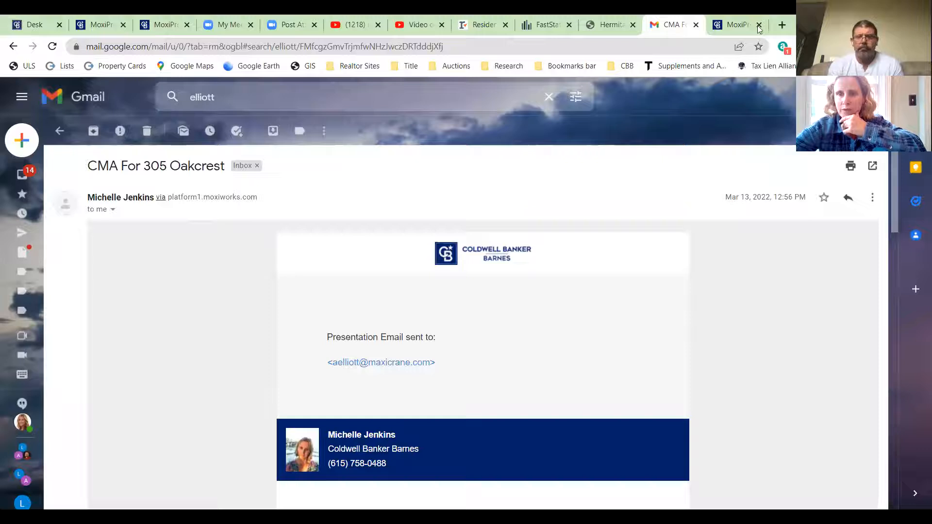
{"action": "scroll", "coordinate": [481, 349], "scroll_direction": "down", "scroll_amount": 6}
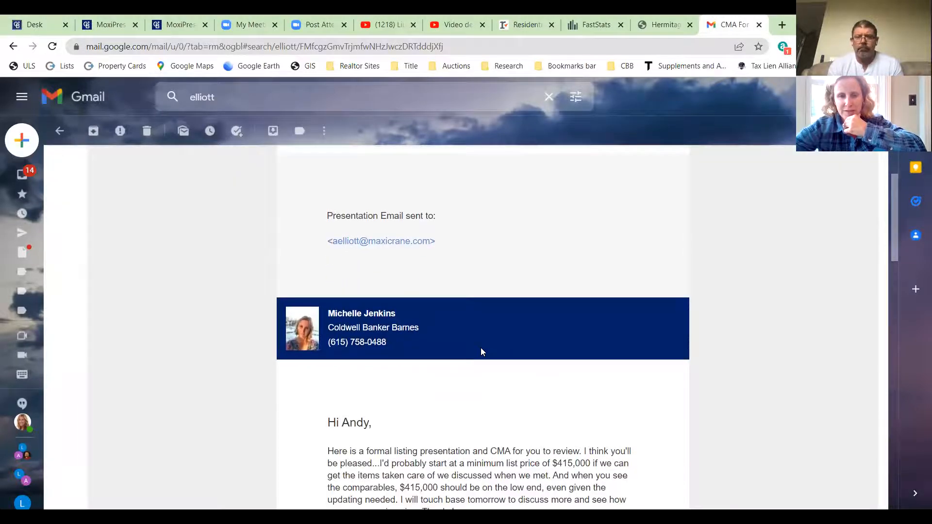
{"action": "scroll", "coordinate": [483, 352], "scroll_direction": "down", "scroll_amount": 6}
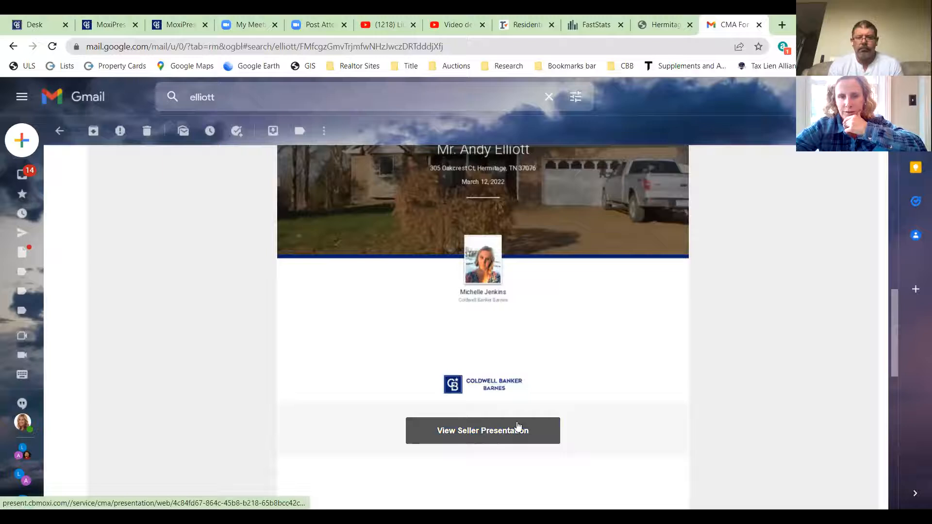
{"action": "left_click", "coordinate": [643, 426]}
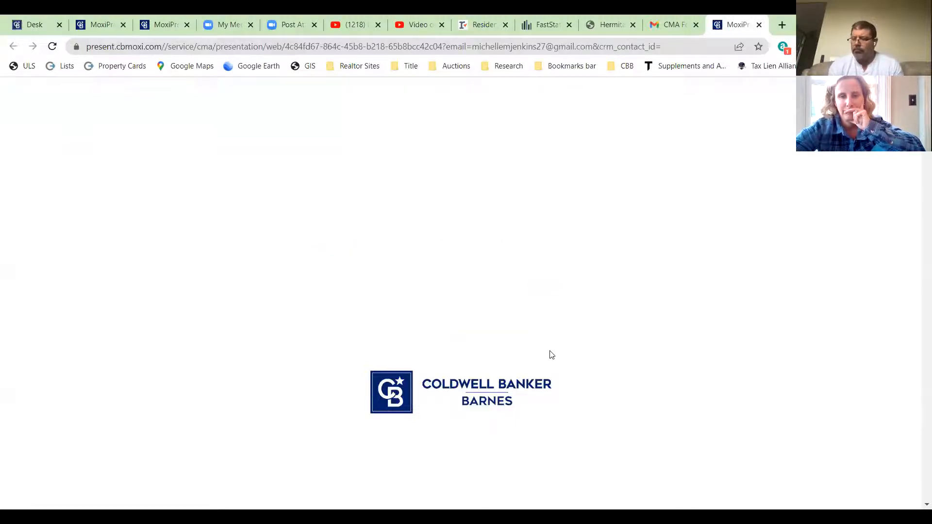
- Scroll through the presentation's cover and the Proven. Powerful. Personal. slide
{"action": "scroll", "coordinate": [552, 355], "scroll_direction": "down", "scroll_amount": 5}
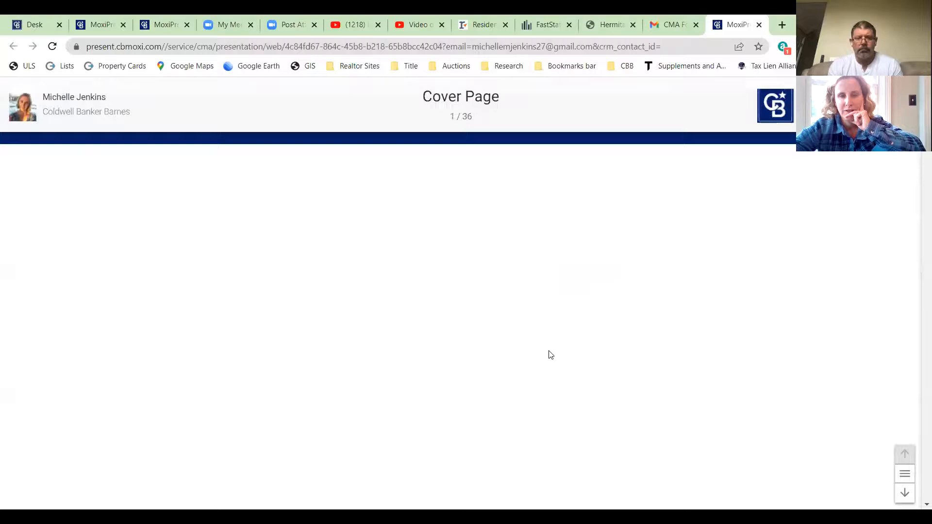
{"action": "scroll", "coordinate": [550, 354], "scroll_direction": "down", "scroll_amount": 5}
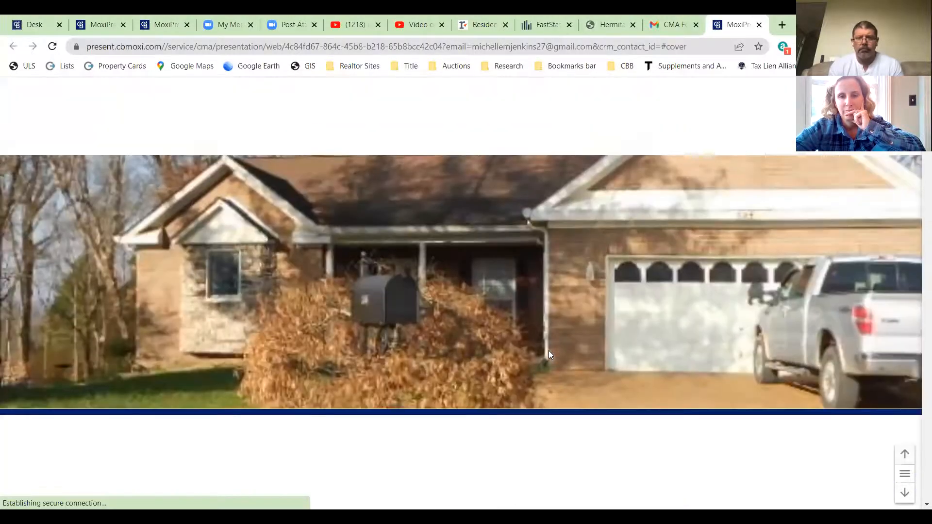
{"action": "scroll", "coordinate": [551, 355], "scroll_direction": "up", "scroll_amount": 4}
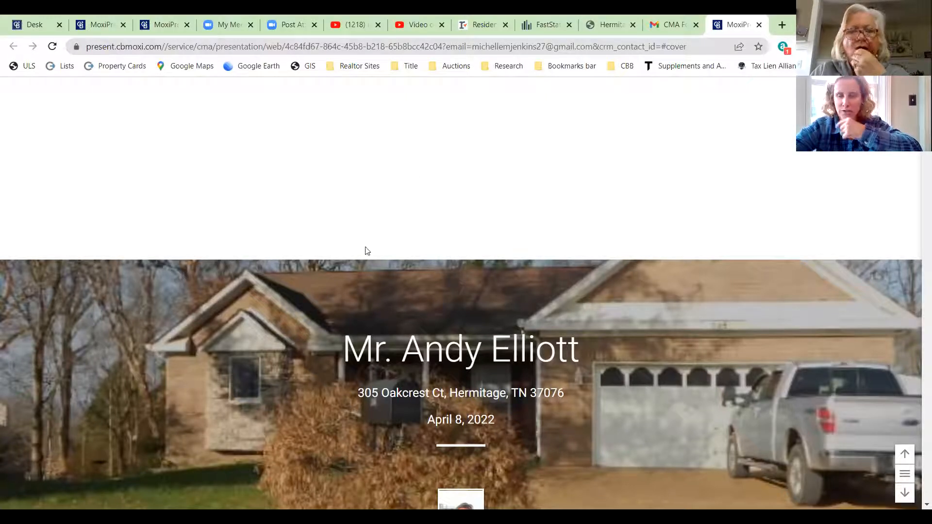
{"action": "scroll", "coordinate": [364, 247], "scroll_direction": "down", "scroll_amount": 3}
{"action": "scroll", "coordinate": [366, 246], "scroll_direction": "down", "scroll_amount": 1}
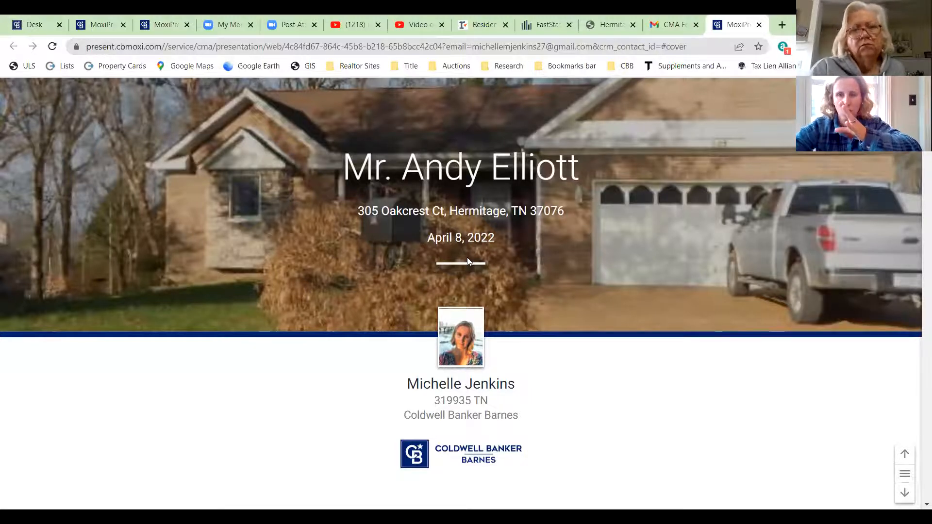
{"action": "scroll", "coordinate": [410, 250], "scroll_direction": "down", "scroll_amount": 5}
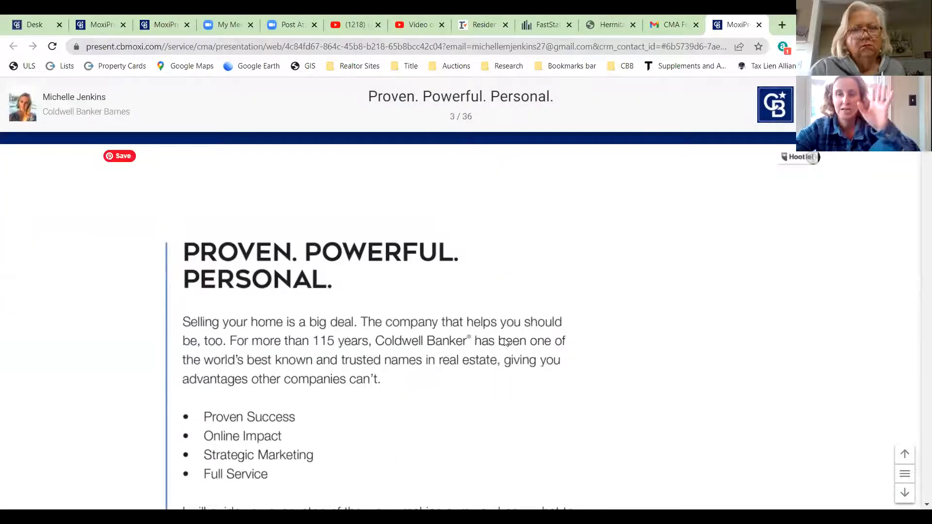
{"action": "scroll", "coordinate": [508, 350], "scroll_direction": "down", "scroll_amount": 10}
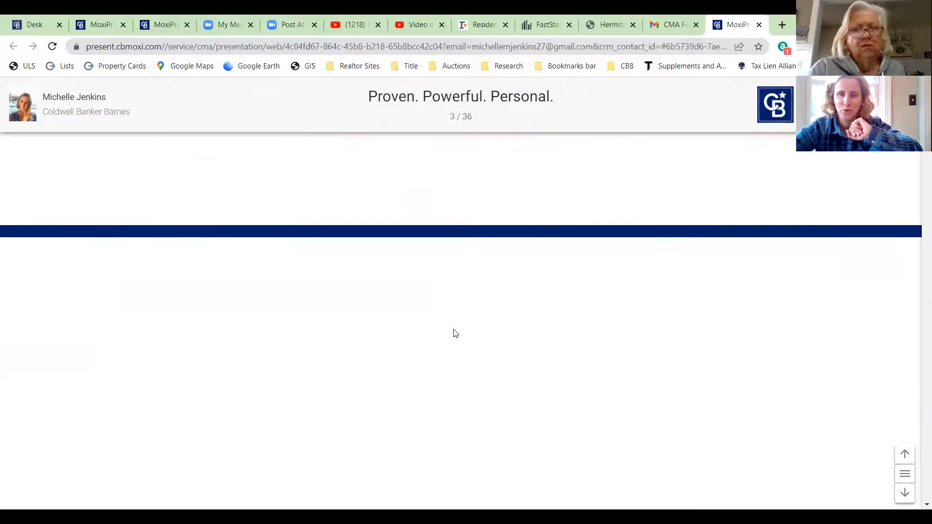
- Jump to slide 27, Side by Side Comparisons, from the slide list
{"action": "left_click", "coordinate": [905, 474]}
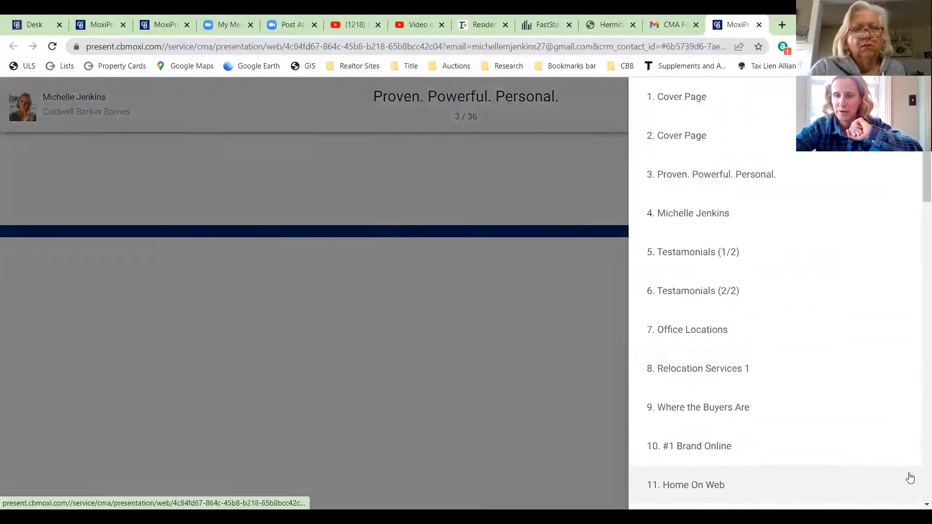
{"action": "scroll", "coordinate": [721, 352], "scroll_direction": "down", "scroll_amount": 10}
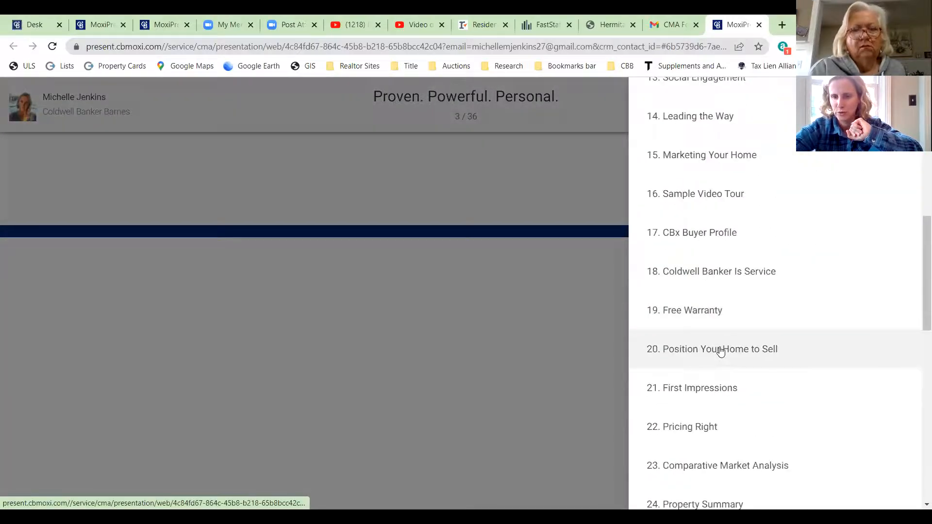
{"action": "scroll", "coordinate": [738, 358], "scroll_direction": "down", "scroll_amount": 1}
{"action": "scroll", "coordinate": [717, 406], "scroll_direction": "down", "scroll_amount": 1}
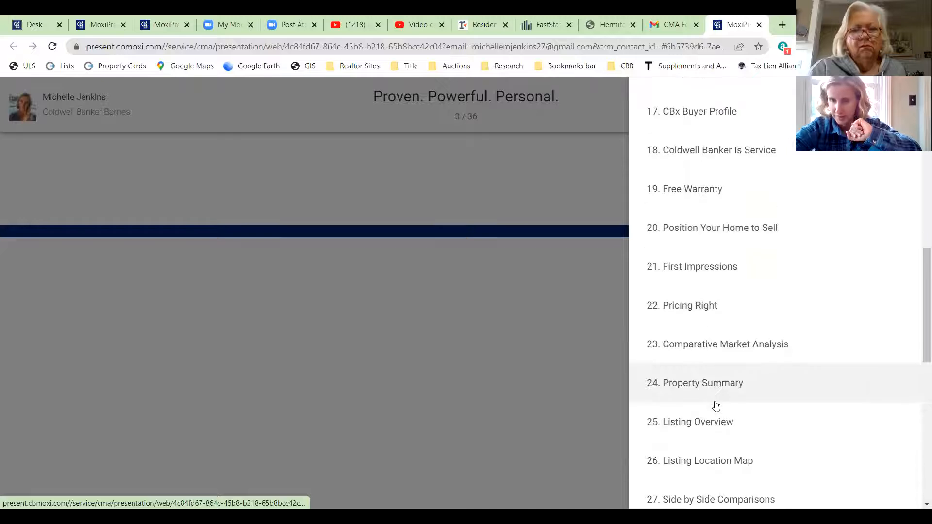
{"action": "scroll", "coordinate": [720, 356], "scroll_direction": "down", "scroll_amount": 3}
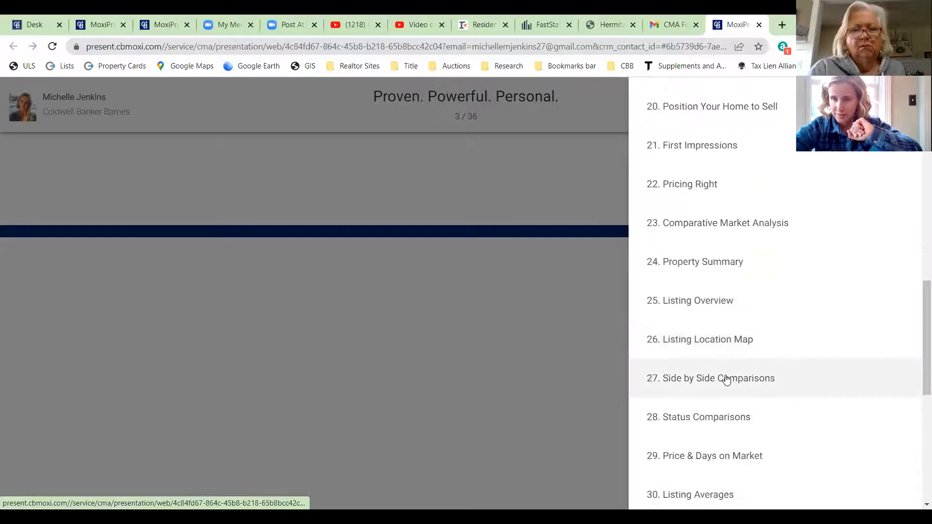
{"action": "left_click", "coordinate": [726, 379]}
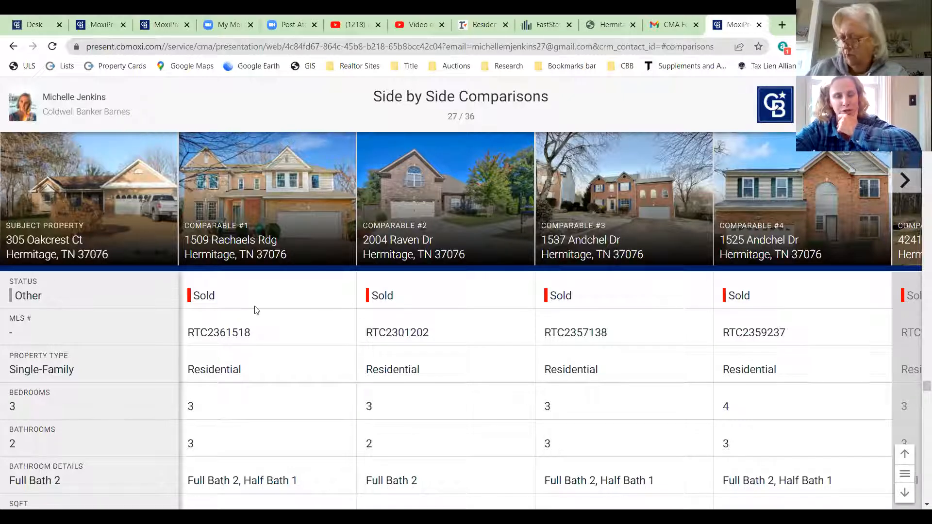
- View Comparable #1's details and photos (sold $520,000, 3 beds, 3 baths), then close the presentation
{"action": "left_click", "coordinate": [281, 201]}
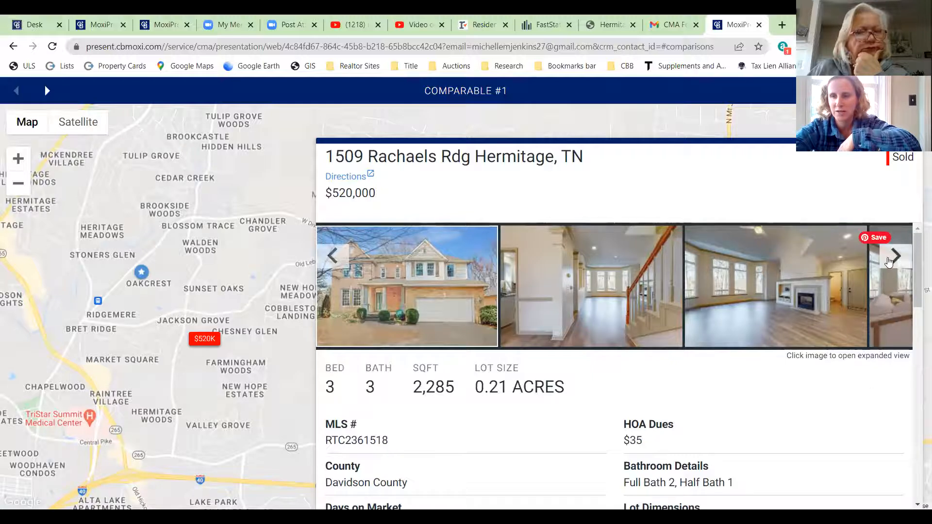
{"action": "left_click", "coordinate": [888, 262]}
{"action": "left_click", "coordinate": [888, 262]}
{"action": "left_click", "coordinate": [888, 262]}
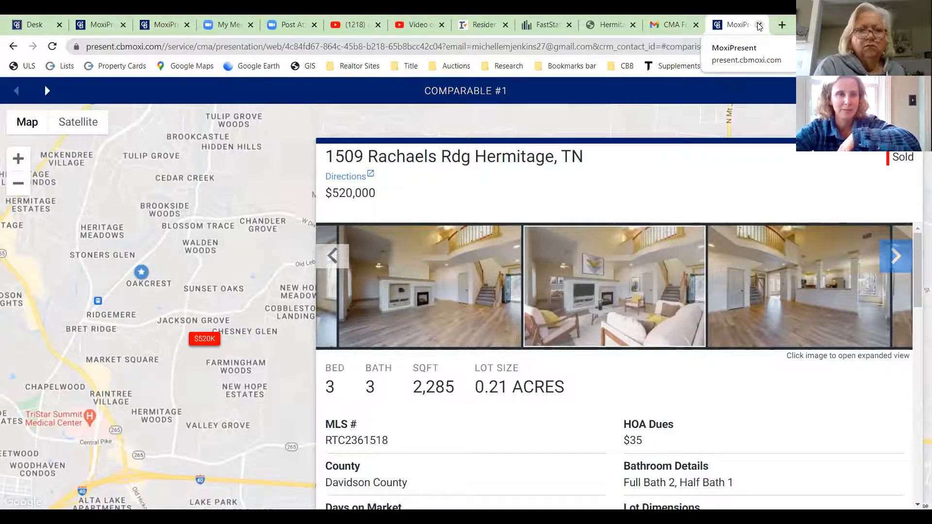
{"action": "left_click", "coordinate": [759, 25]}
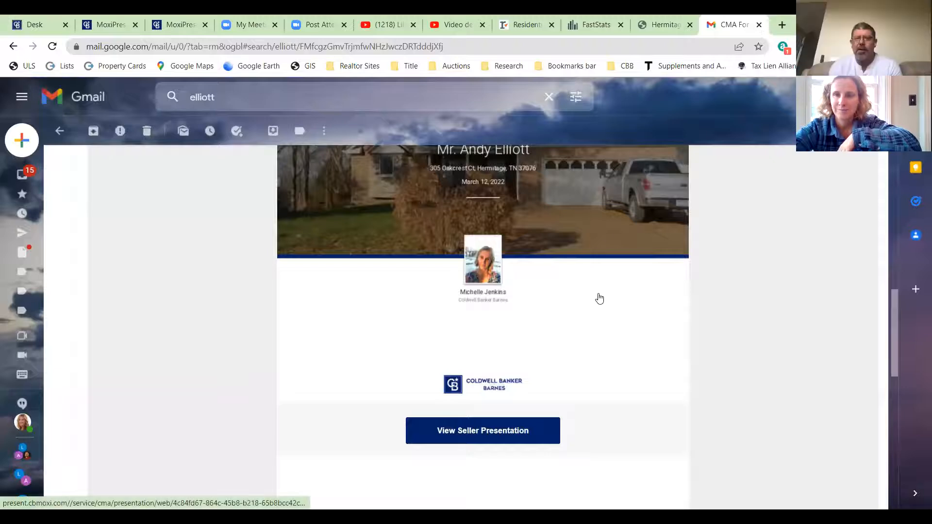
- Close the Hermitage market report tab and return to the My Presentations list
{"action": "left_click", "coordinate": [653, 28]}
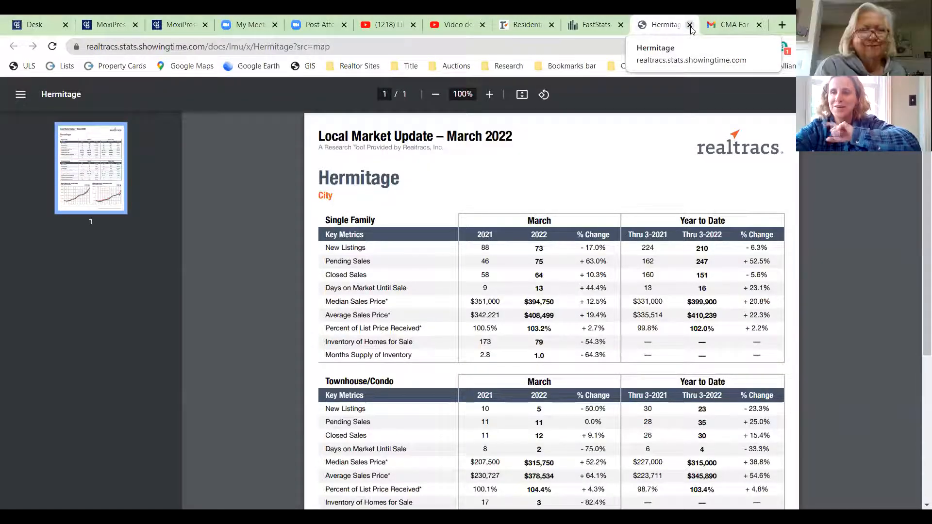
{"action": "left_click", "coordinate": [690, 26]}
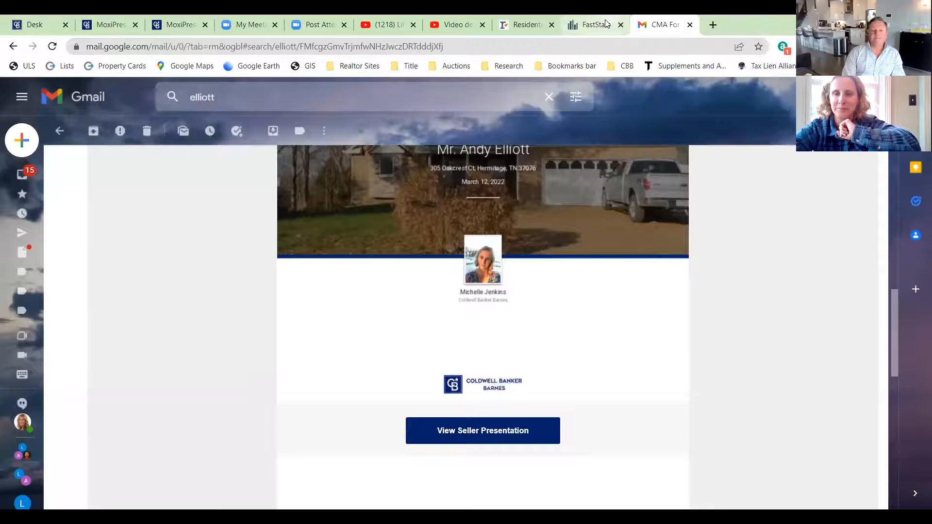
{"action": "left_click", "coordinate": [606, 24]}
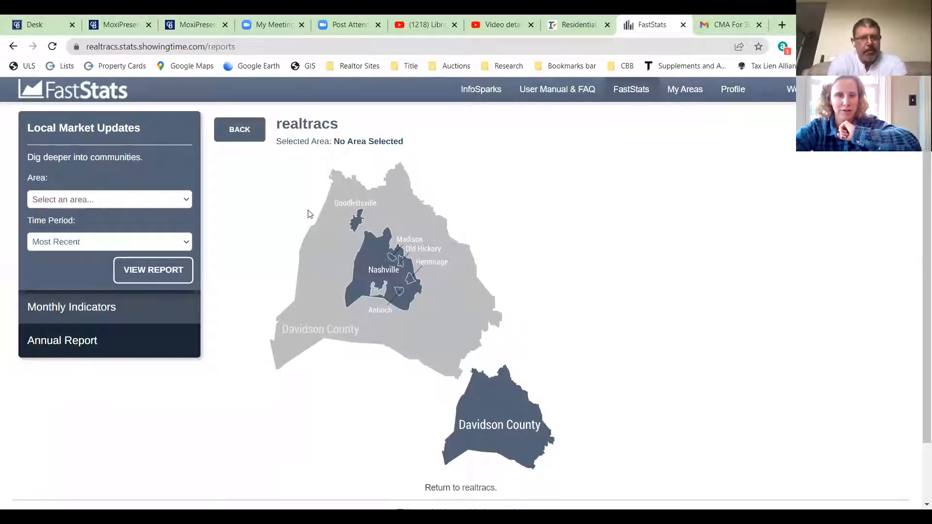
{"action": "left_click", "coordinate": [584, 18]}
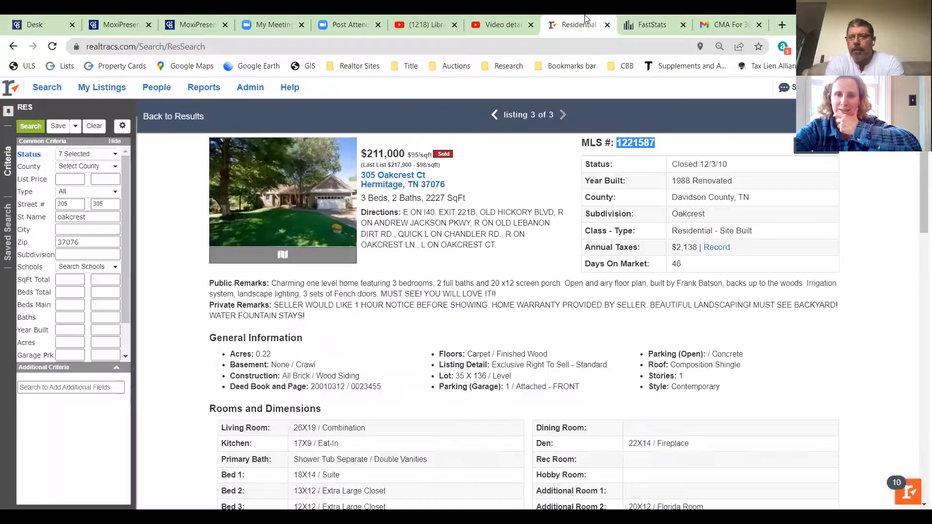
{"action": "left_click", "coordinate": [707, 18]}
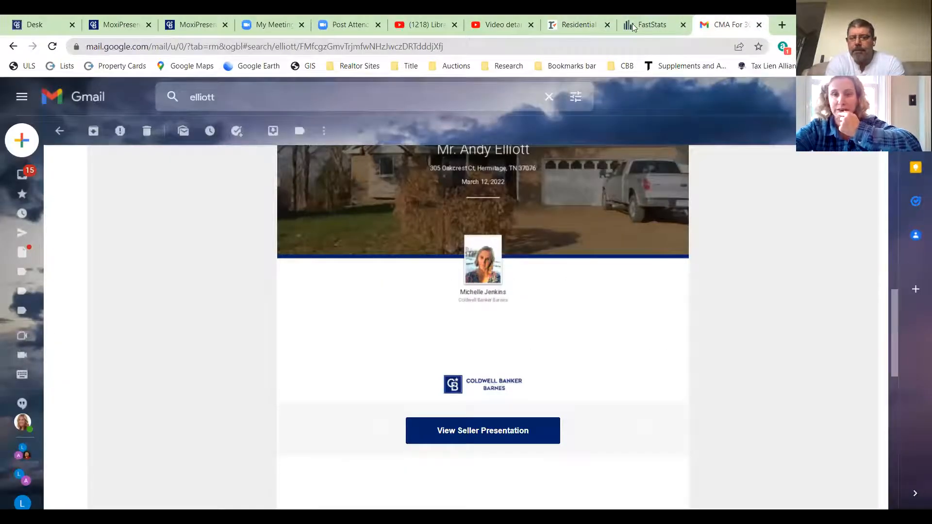
{"action": "left_click", "coordinate": [209, 22]}
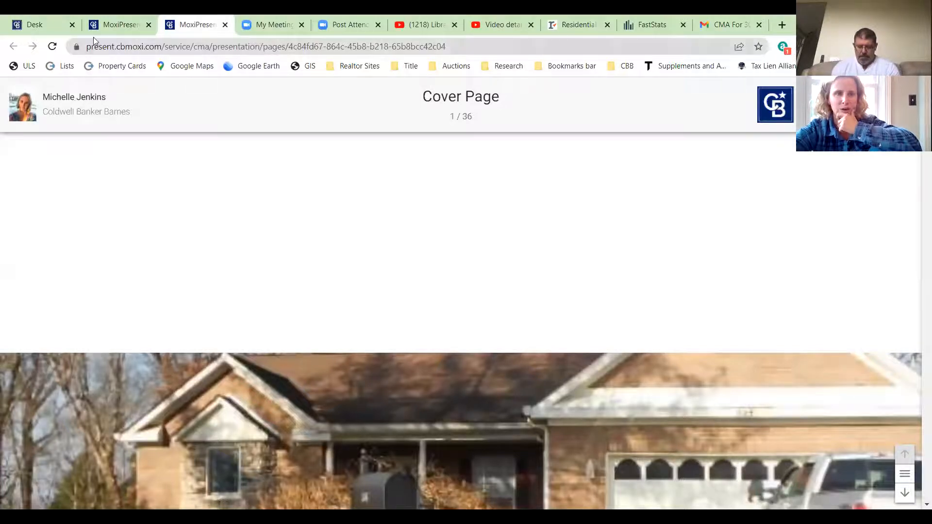
{"action": "left_click", "coordinate": [126, 14]}
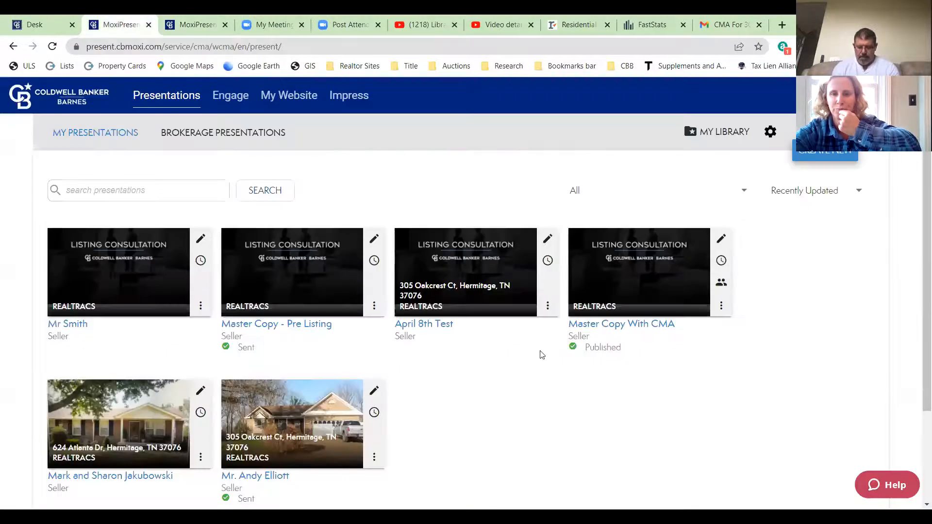